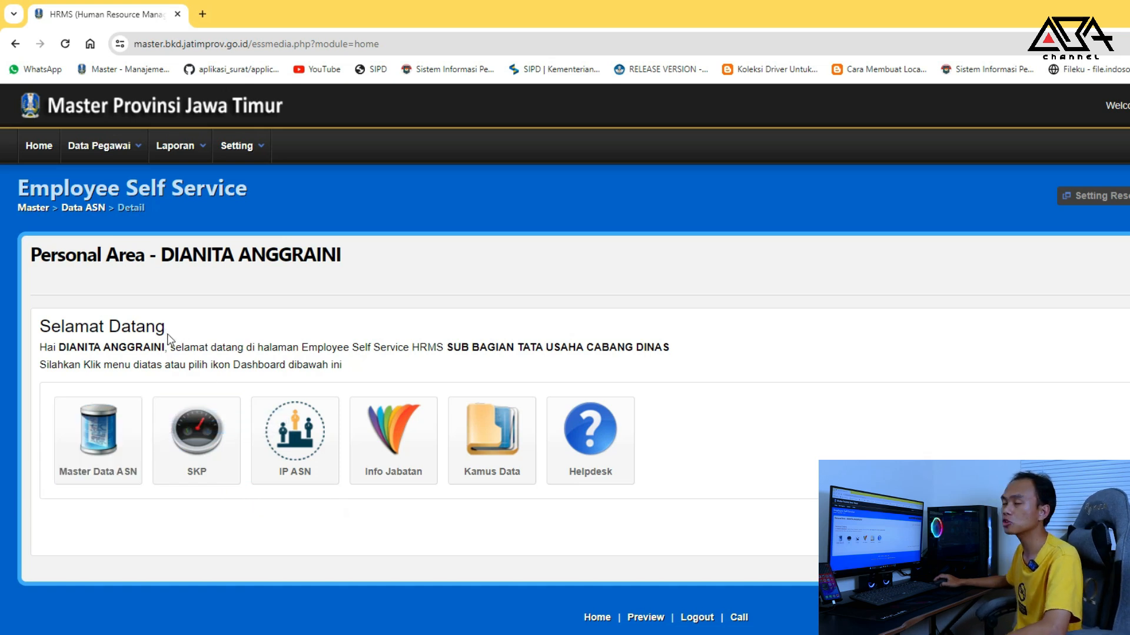
Open the SKP module from the dashboard and view the 2023 Rencana Hasil Kerja (SKP) page with its work plan table
{"action": "left_click", "coordinate": [189, 451]}
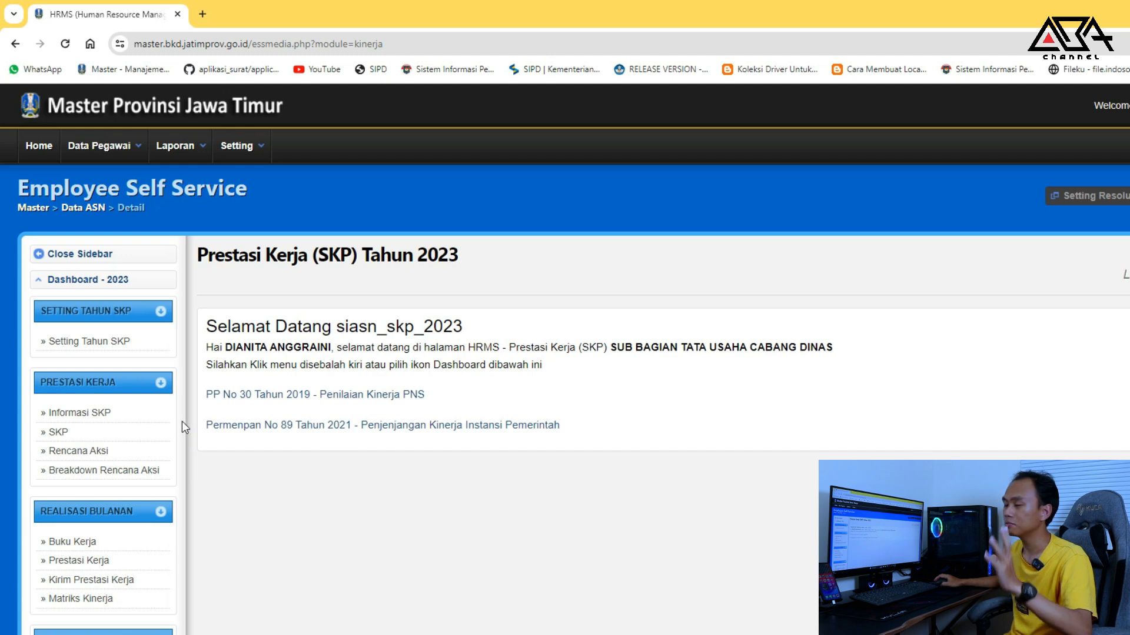
{"action": "left_click_drag", "start_coordinate": [465, 264], "coordinate": [199, 270]}
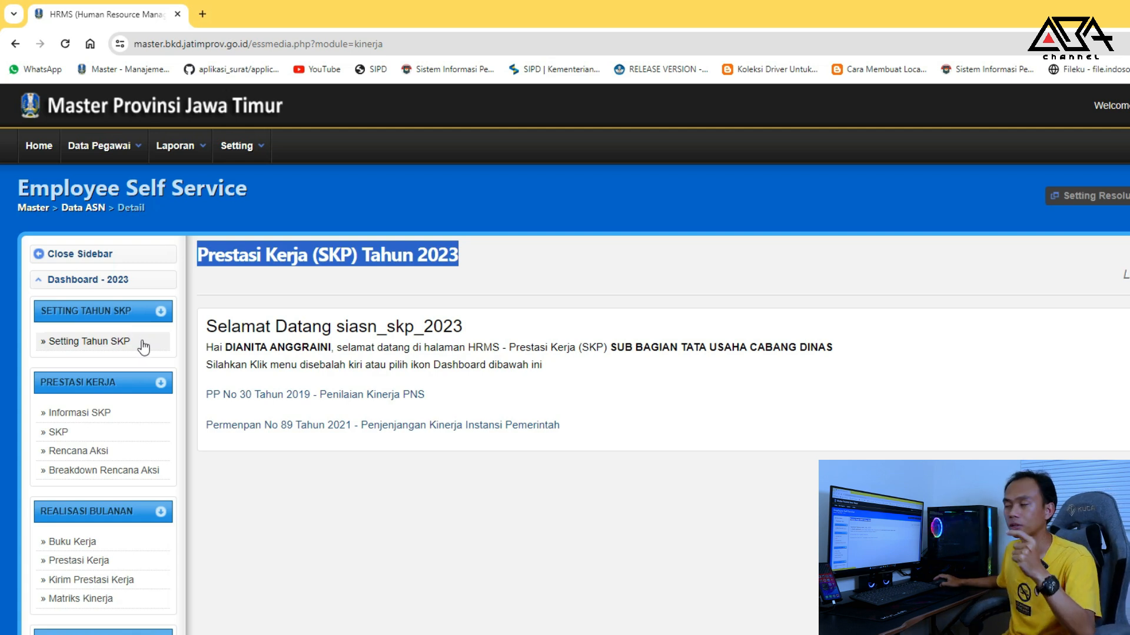
{"action": "scroll", "coordinate": [143, 348], "scroll_direction": "down", "scroll_amount": 1}
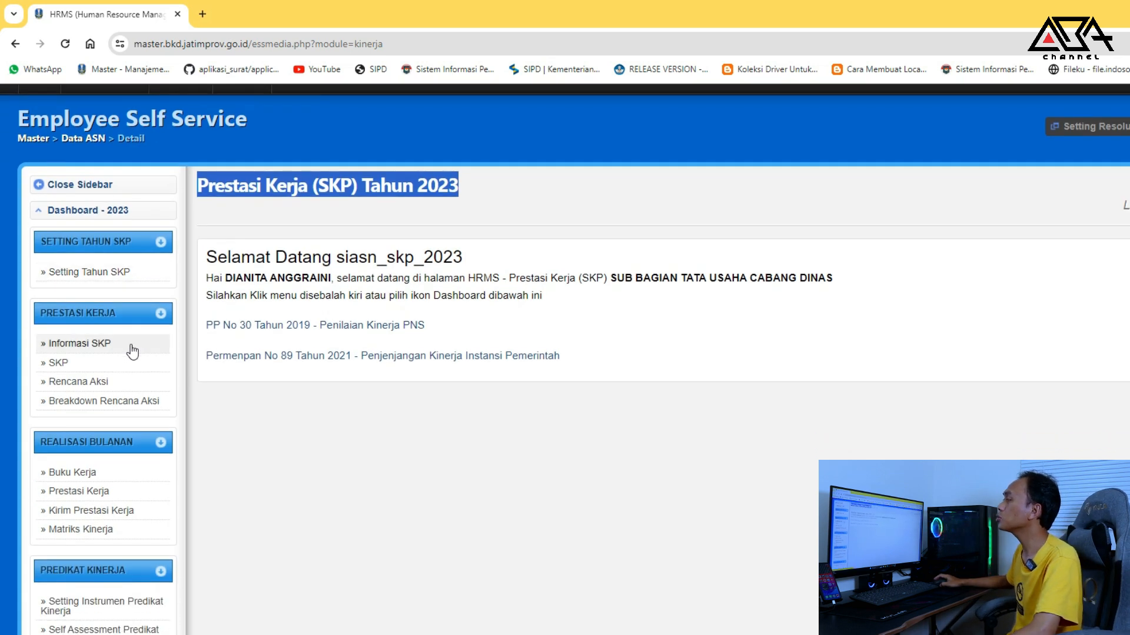
{"action": "scroll", "coordinate": [132, 351], "scroll_direction": "down", "scroll_amount": 1}
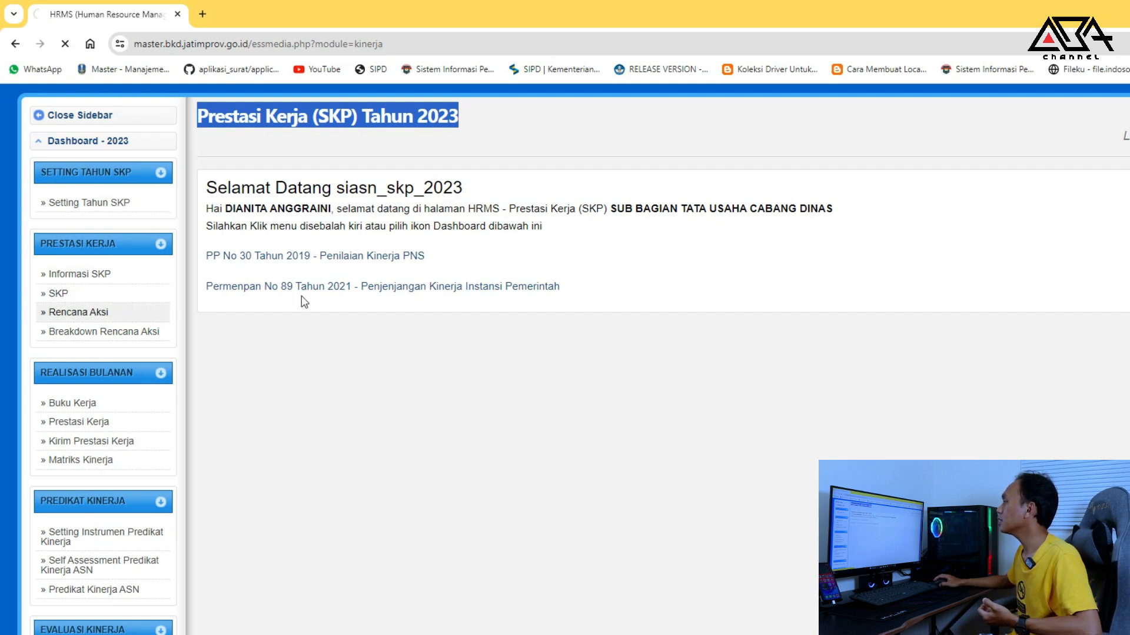
{"action": "left_click", "coordinate": [100, 313]}
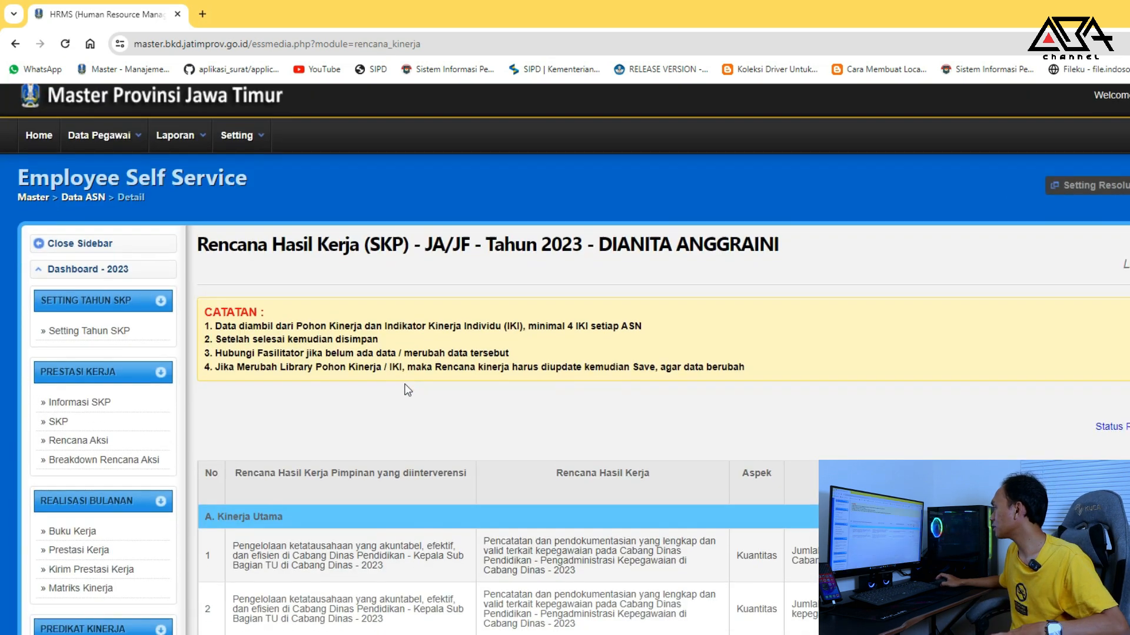
{"action": "scroll", "coordinate": [411, 385], "scroll_direction": "down", "scroll_amount": 3}
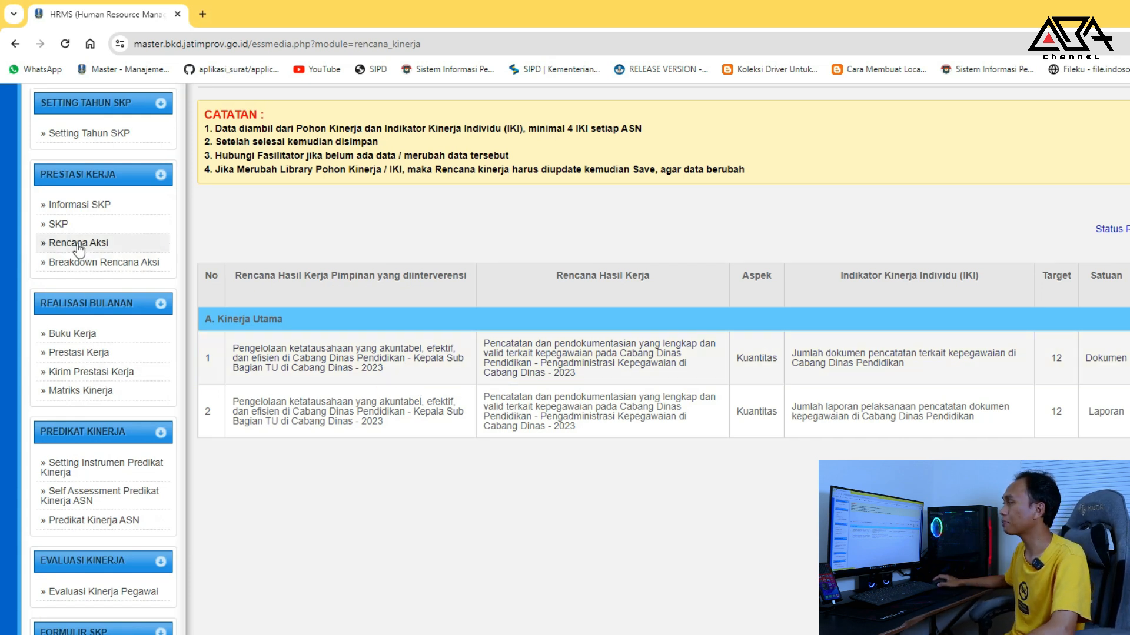
Open the 2023 Rencana Aksi page and export its table as an Excel file to the Downloads folder
{"action": "left_click", "coordinate": [117, 265]}
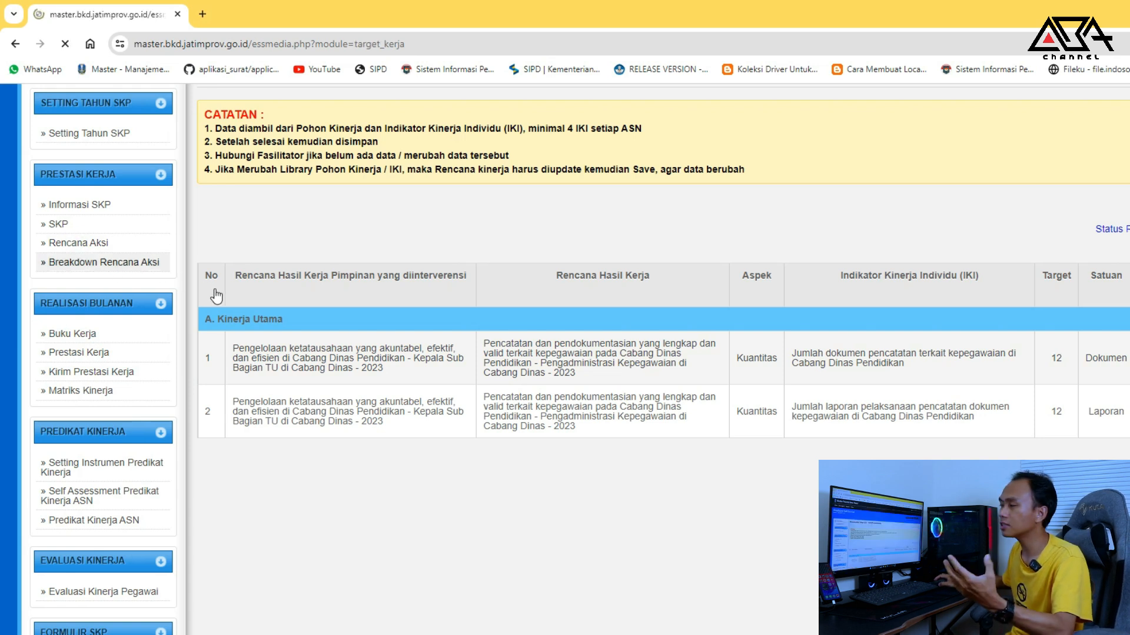
{"action": "scroll", "coordinate": [888, 488], "scroll_direction": "down", "scroll_amount": 5}
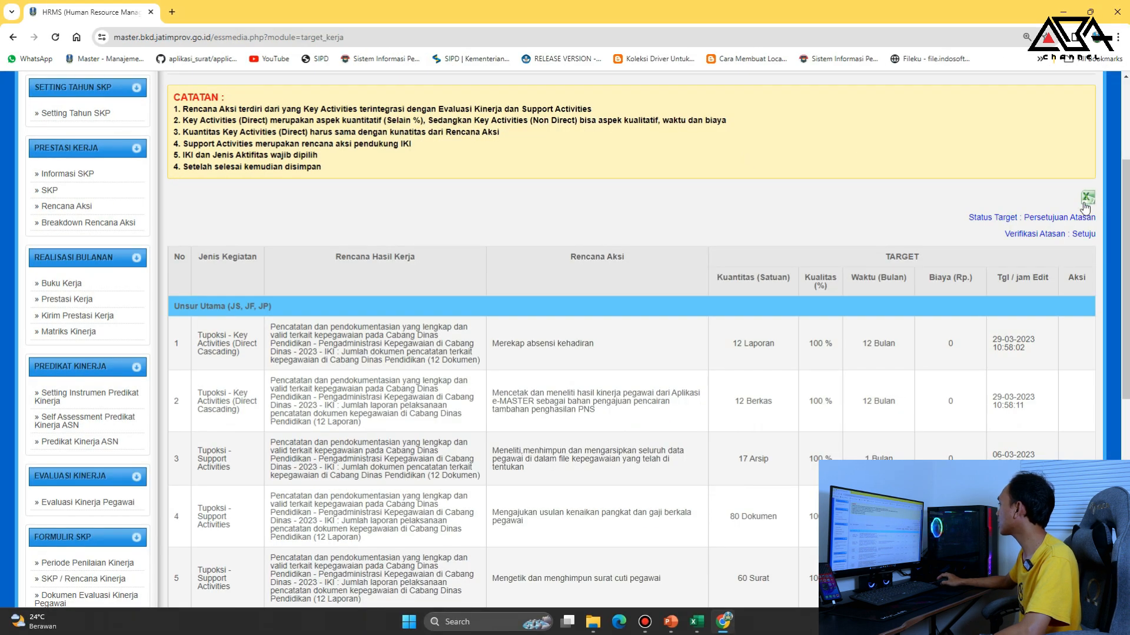
{"action": "left_click", "coordinate": [1088, 198]}
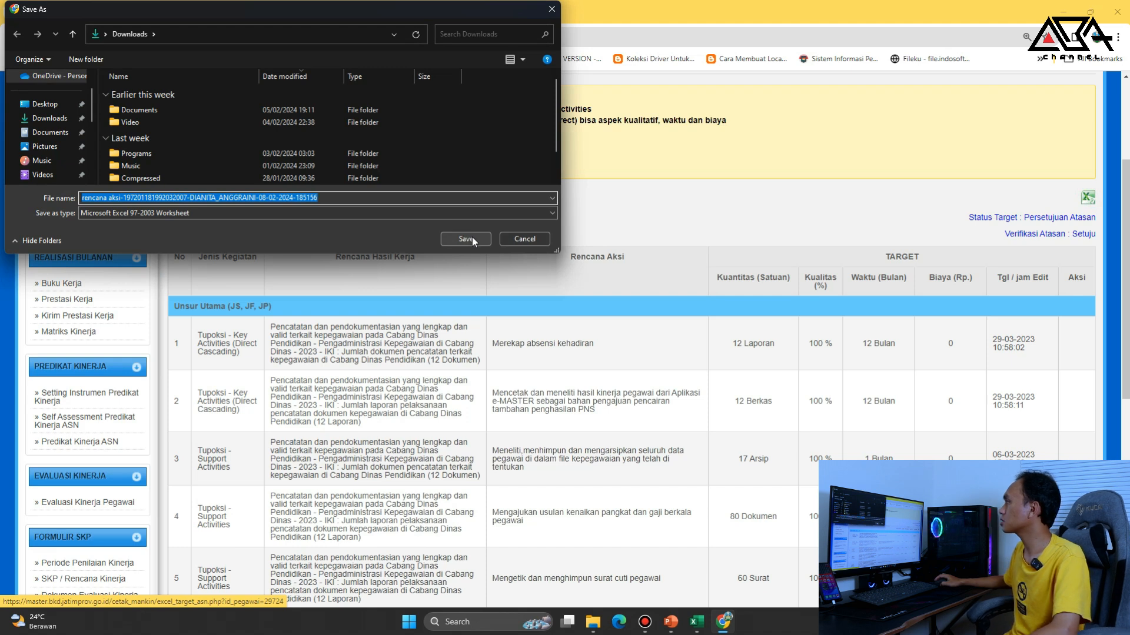
{"action": "left_click", "coordinate": [467, 239]}
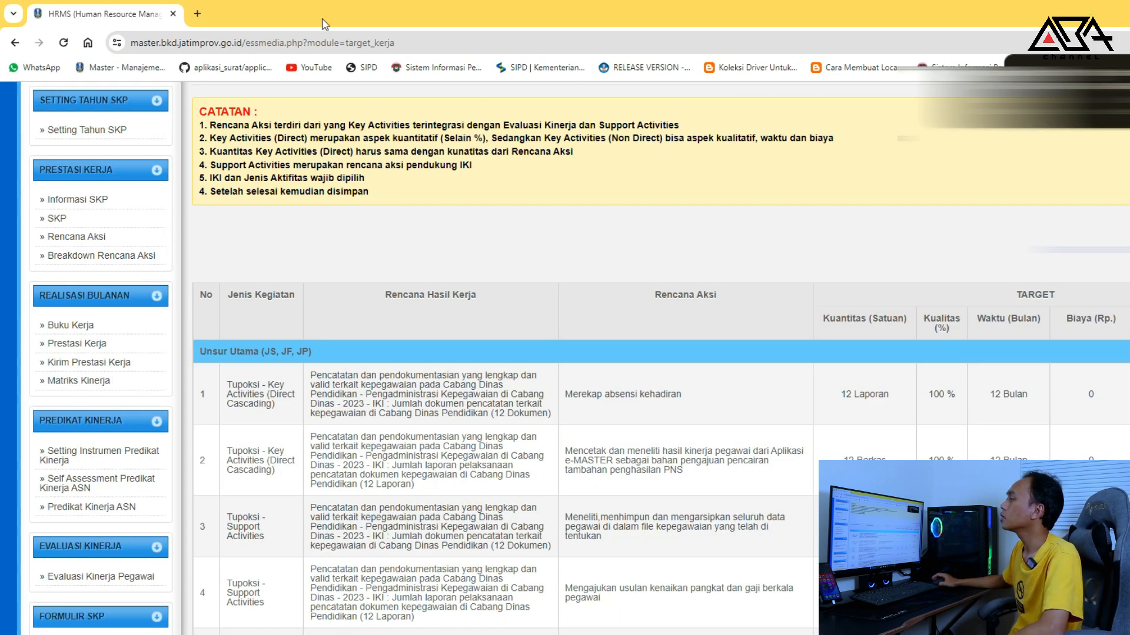
Open the 2023 Breakdown Rencana Aksi page and export its table as an Excel file to the Downloads folder
{"action": "left_click", "coordinate": [144, 256]}
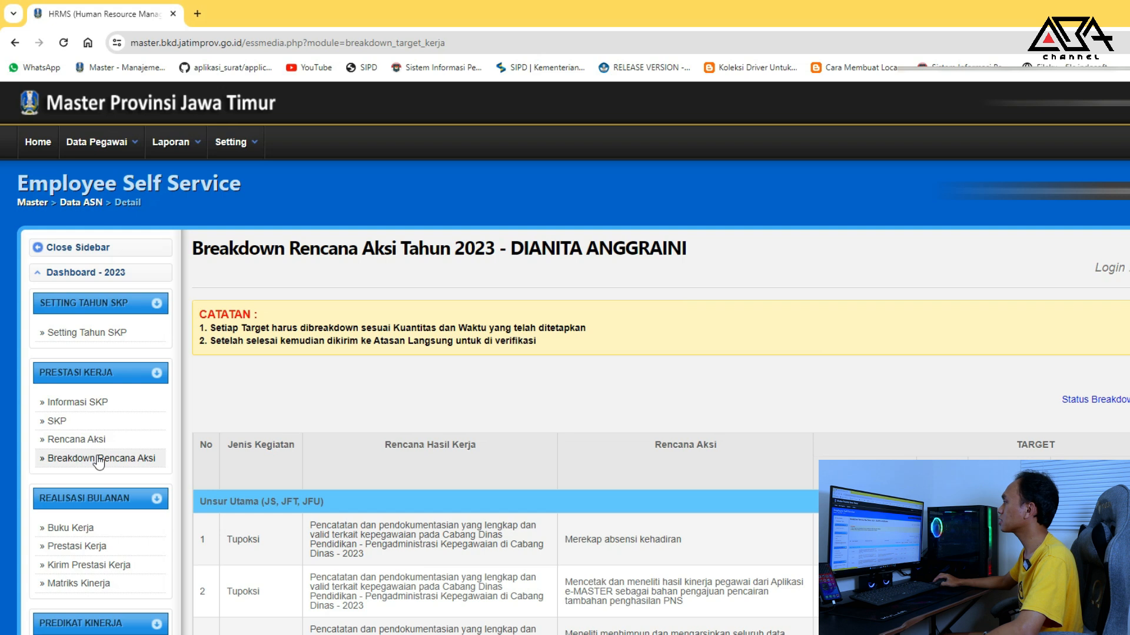
{"action": "left_click_drag", "start_coordinate": [308, 246], "coordinate": [520, 252]}
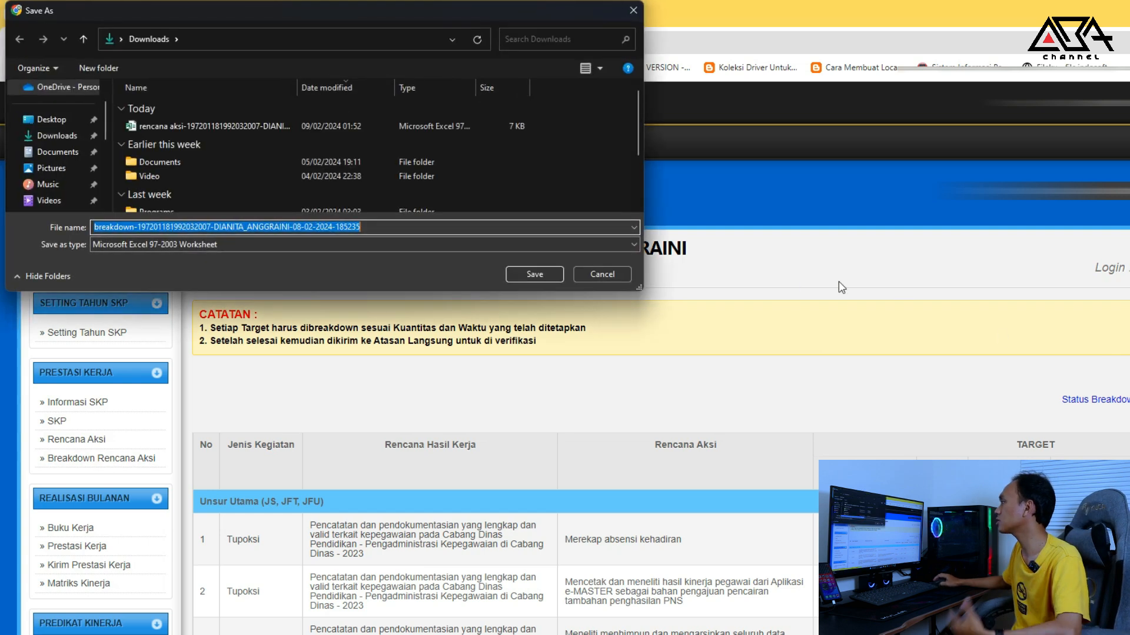
{"action": "left_click", "coordinate": [541, 278]}
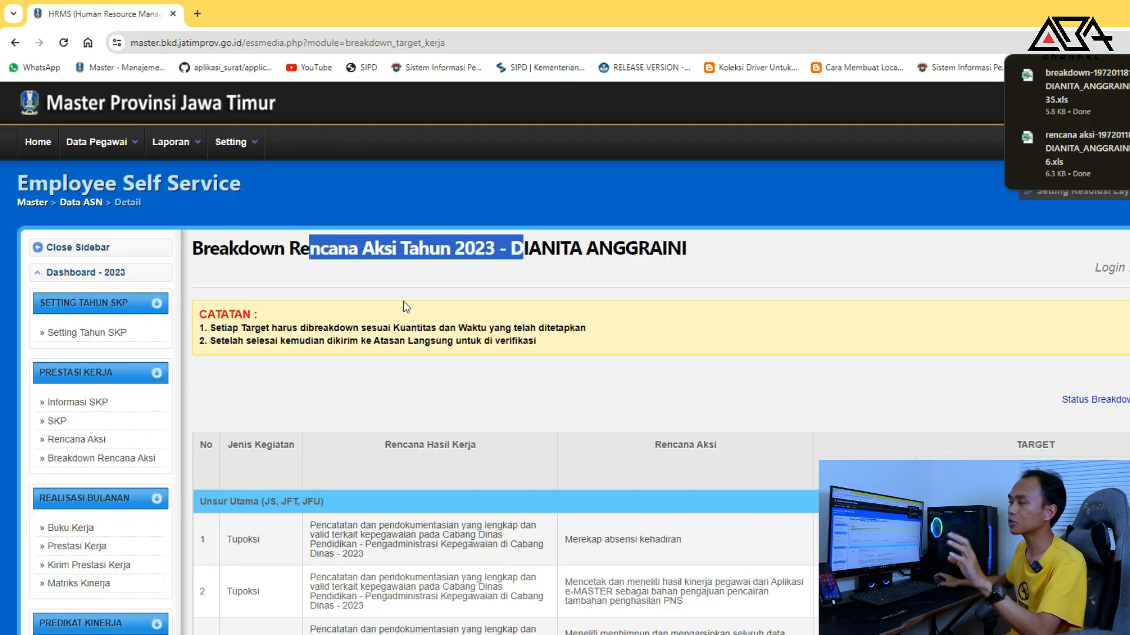
Set the Tahun SKP to 2024 and save the setting
{"action": "left_click", "coordinate": [93, 335]}
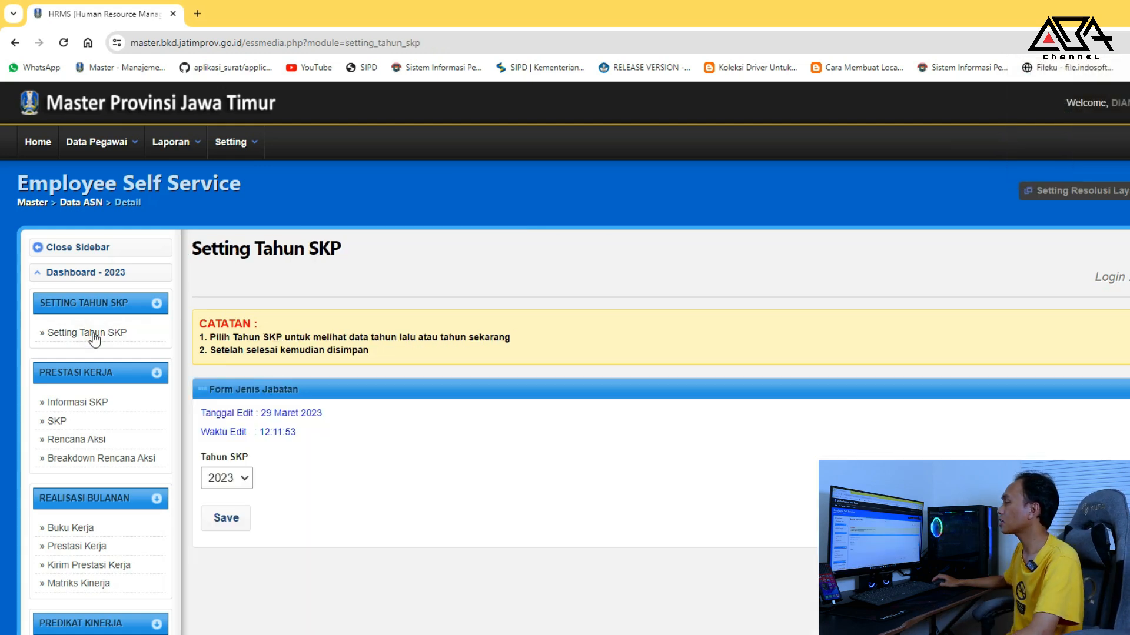
{"action": "left_click", "coordinate": [226, 478]}
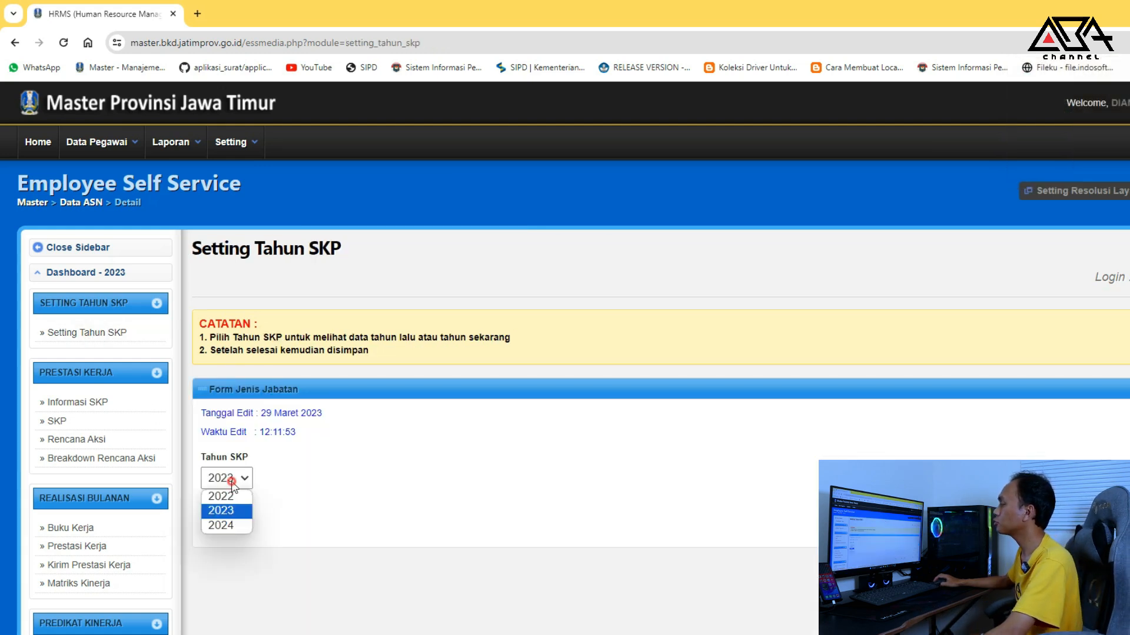
{"action": "left_click", "coordinate": [232, 526]}
{"action": "left_click", "coordinate": [232, 521]}
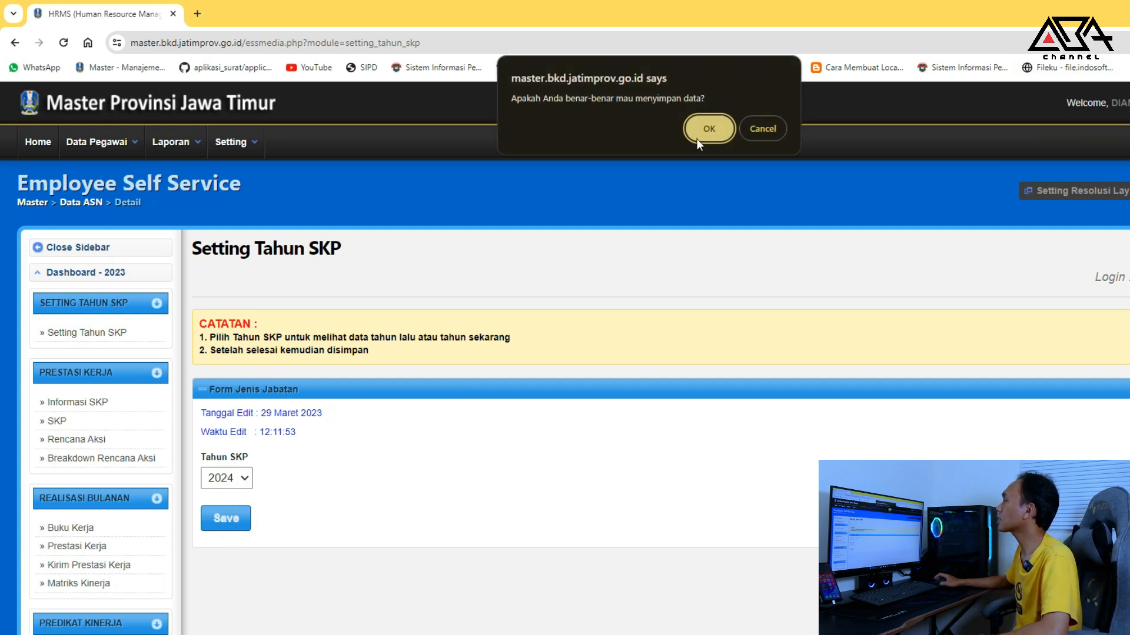
{"action": "left_click", "coordinate": [704, 132]}
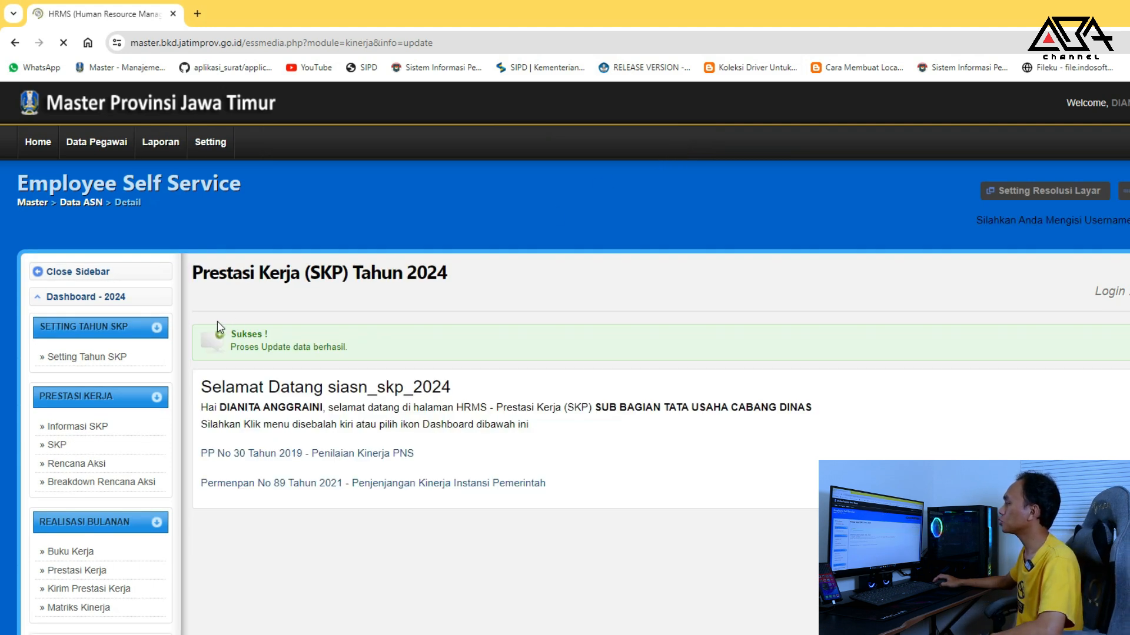
{"action": "left_click_drag", "start_coordinate": [217, 321], "coordinate": [354, 351]}
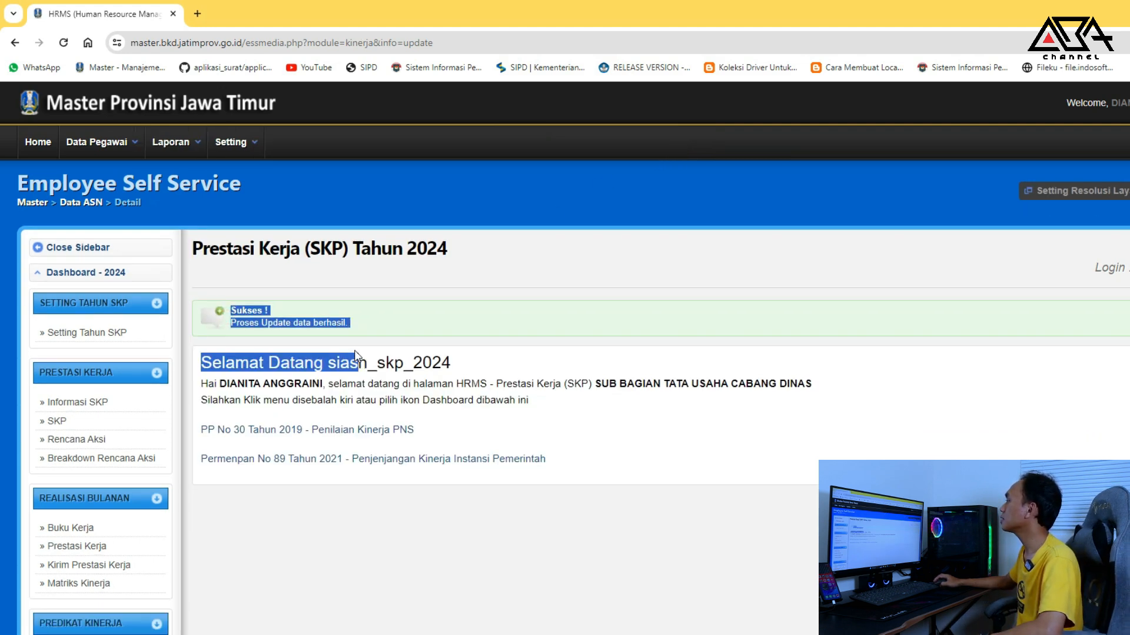
{"action": "left_click", "coordinate": [376, 324]}
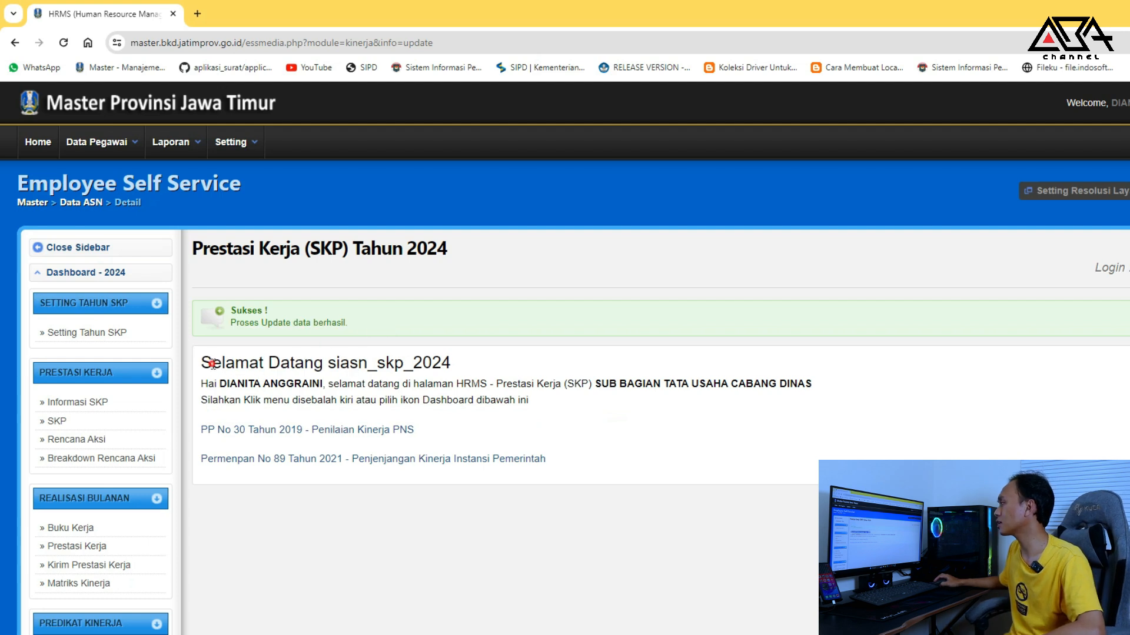
{"action": "left_click_drag", "start_coordinate": [213, 364], "coordinate": [447, 361]}
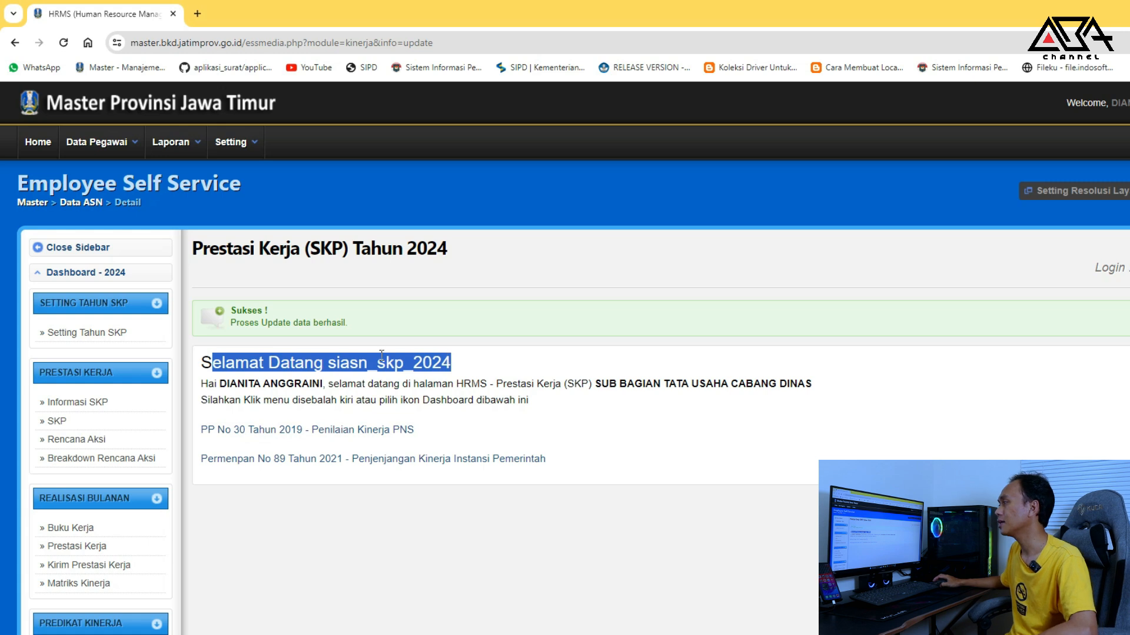
Start a new Informasi SKP entry for 2024 with status "11 - Awal Tahun" and model "2 - SKP JA / JF"
{"action": "left_click", "coordinate": [89, 405]}
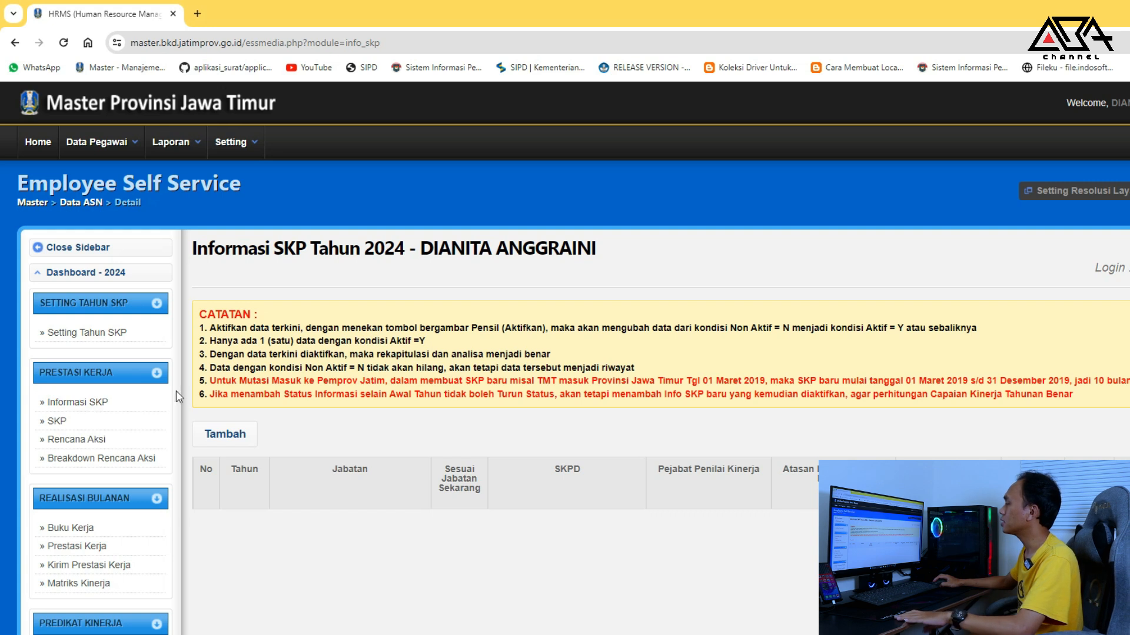
{"action": "left_click", "coordinate": [224, 434]}
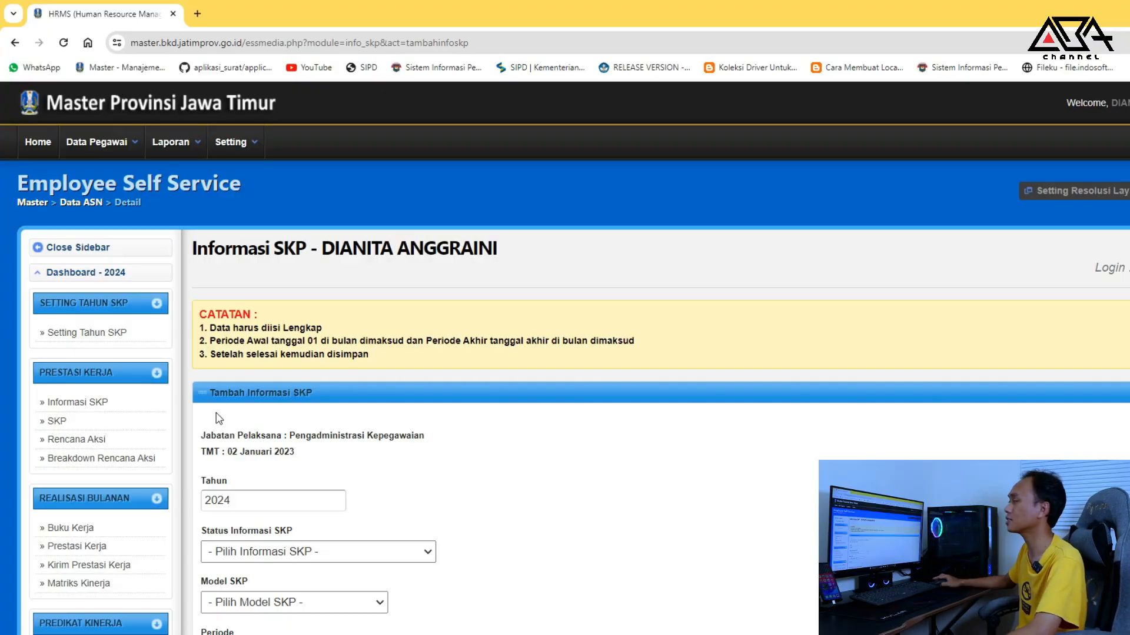
{"action": "scroll", "coordinate": [219, 419], "scroll_direction": "down", "scroll_amount": 3}
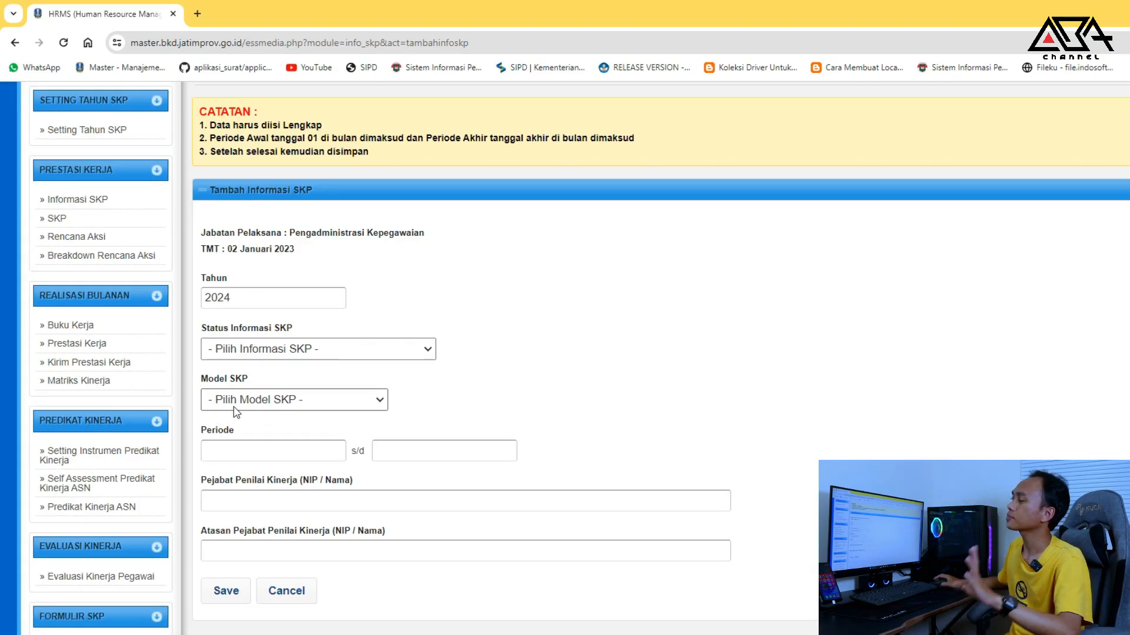
{"action": "left_click", "coordinate": [289, 353]}
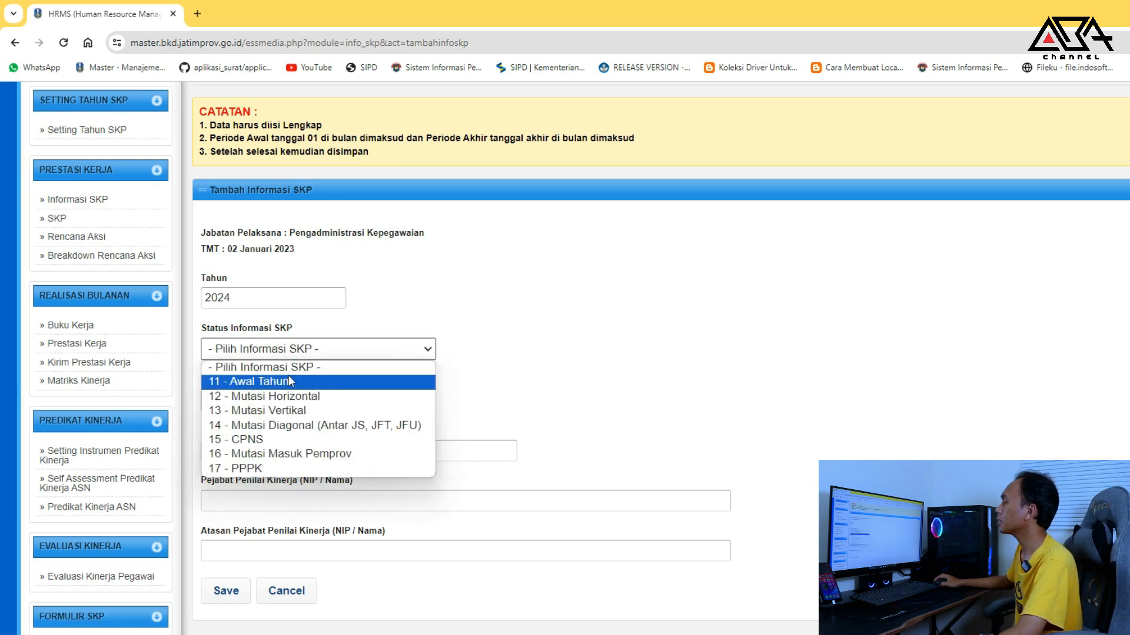
{"action": "left_click", "coordinate": [290, 382]}
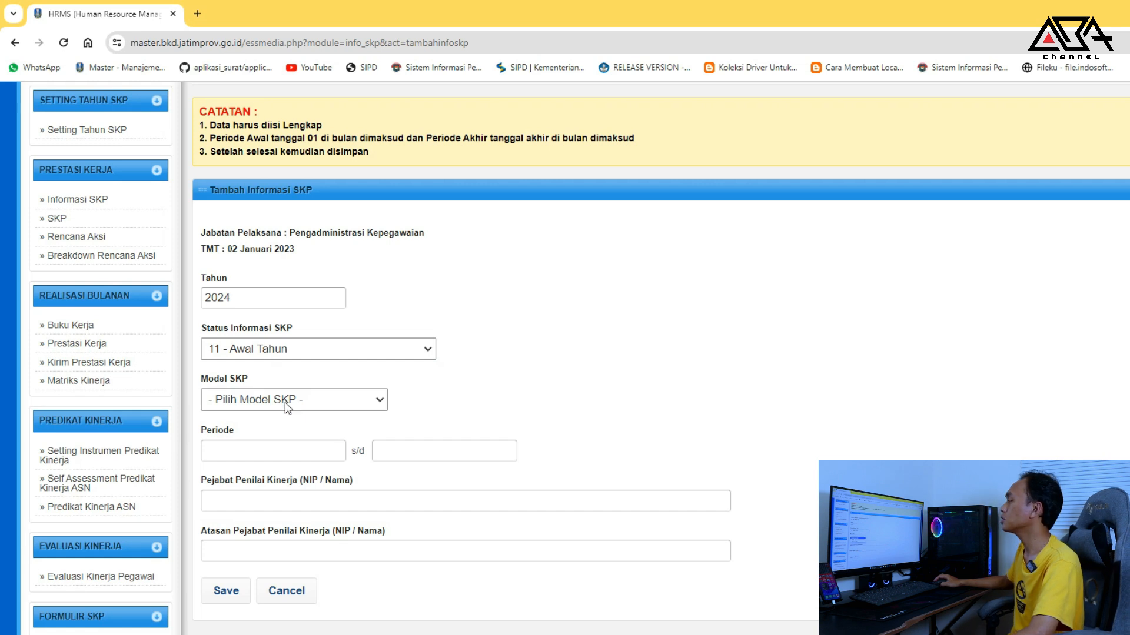
{"action": "left_click", "coordinate": [285, 403]}
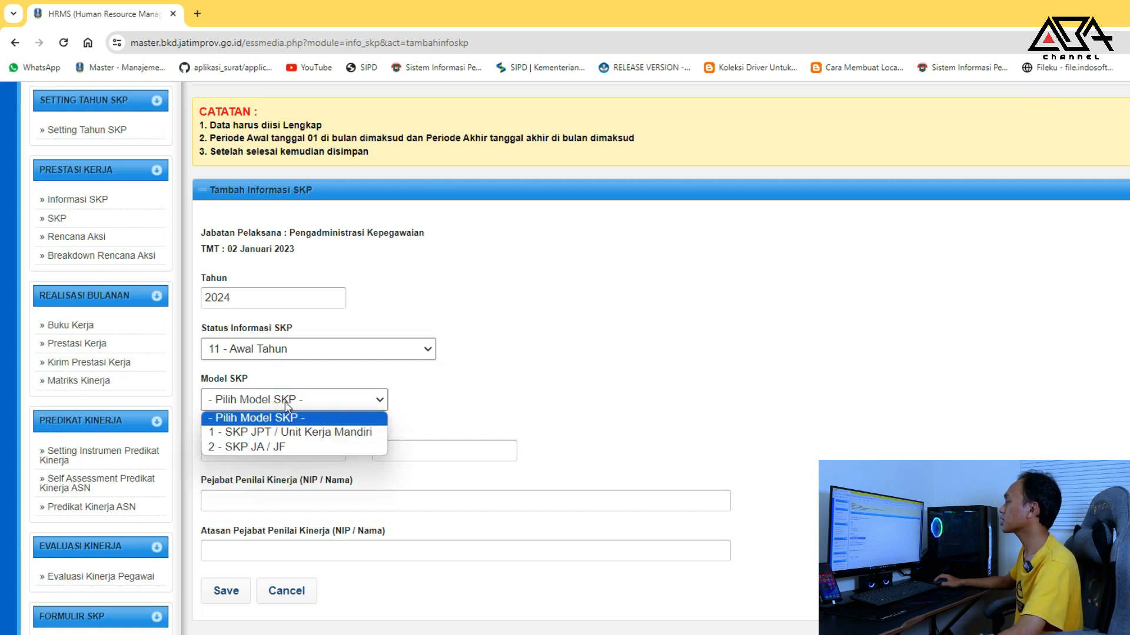
{"action": "left_click", "coordinate": [234, 450]}
Set the start date of the SKP period to 01/01/2024
{"action": "left_click", "coordinate": [235, 450]}
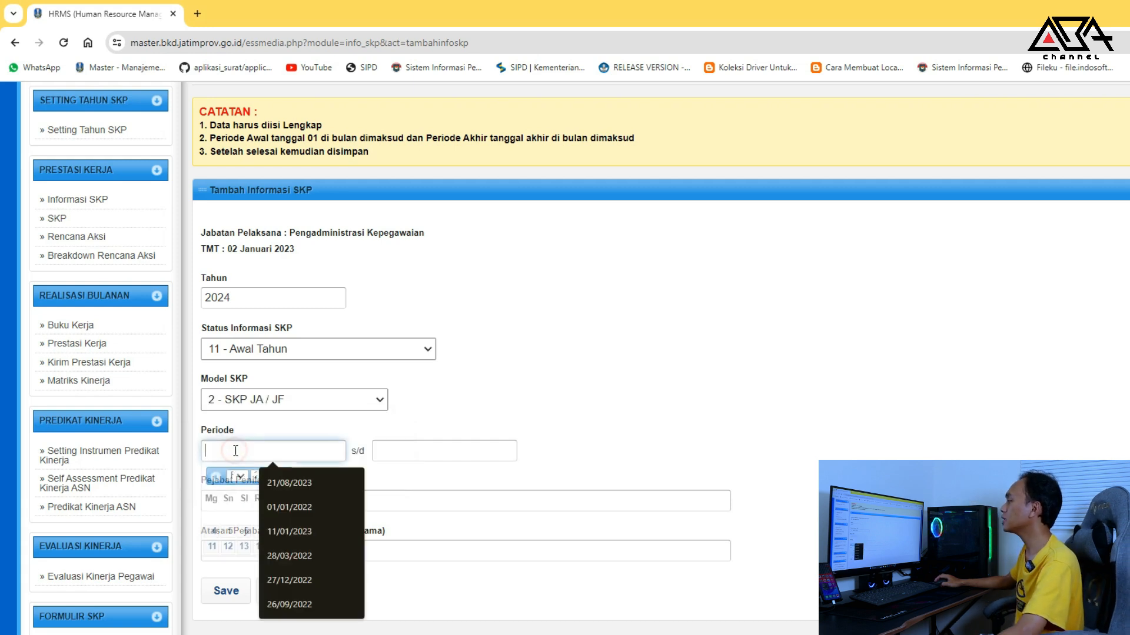
{"action": "left_click", "coordinate": [250, 478]}
{"action": "left_click", "coordinate": [241, 500]}
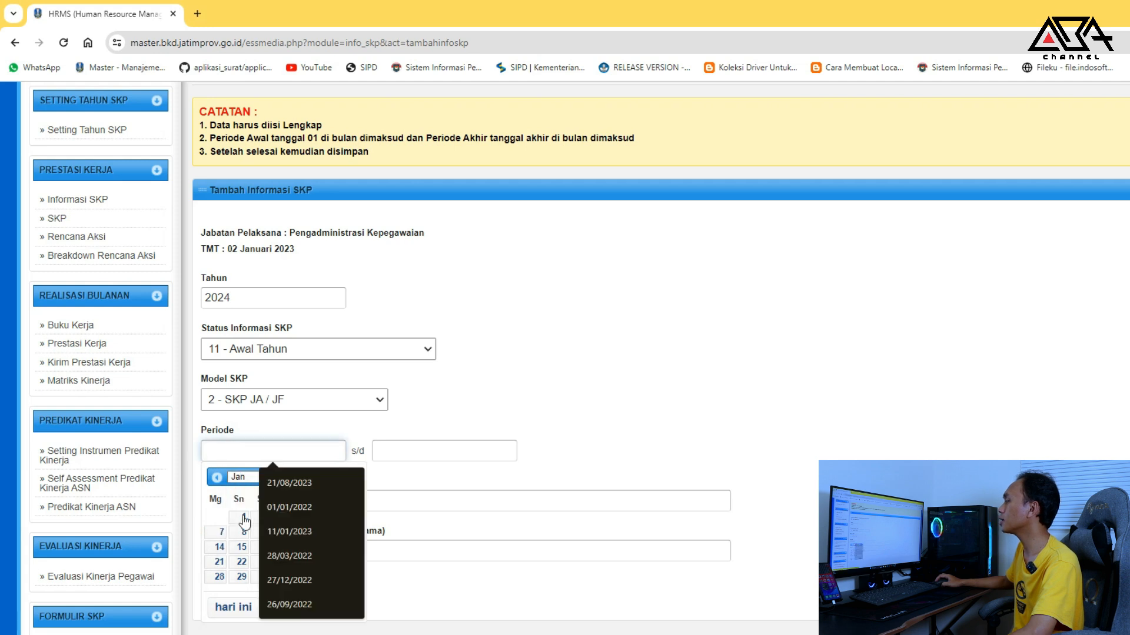
{"action": "left_click", "coordinate": [259, 506]}
{"action": "left_click", "coordinate": [406, 453]}
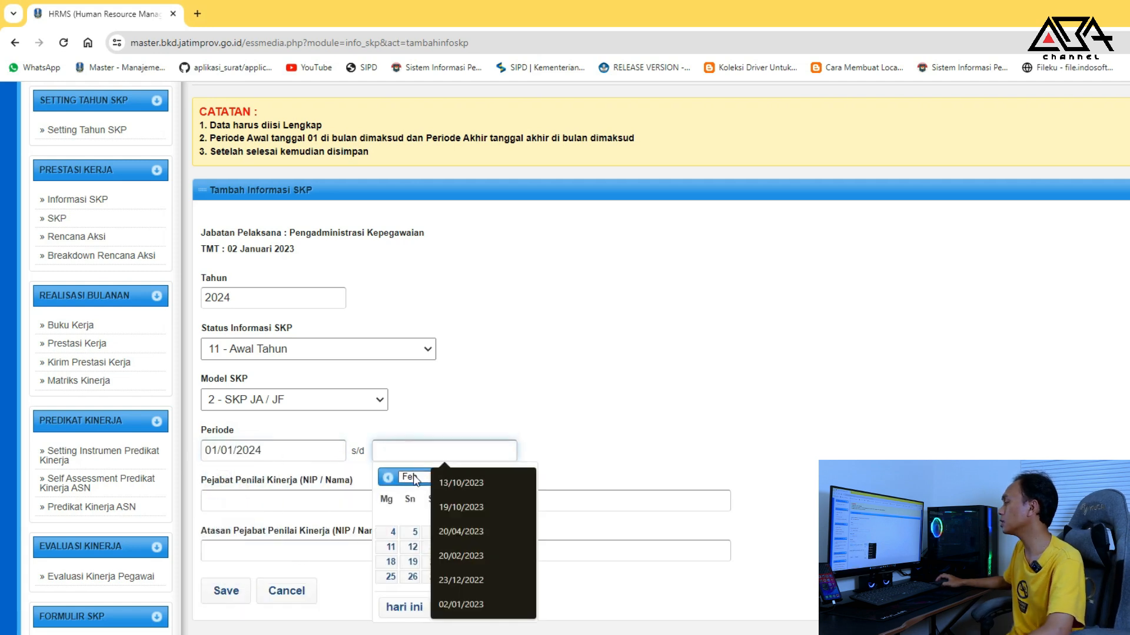
{"action": "left_click", "coordinate": [418, 482]}
{"action": "left_click", "coordinate": [406, 603]}
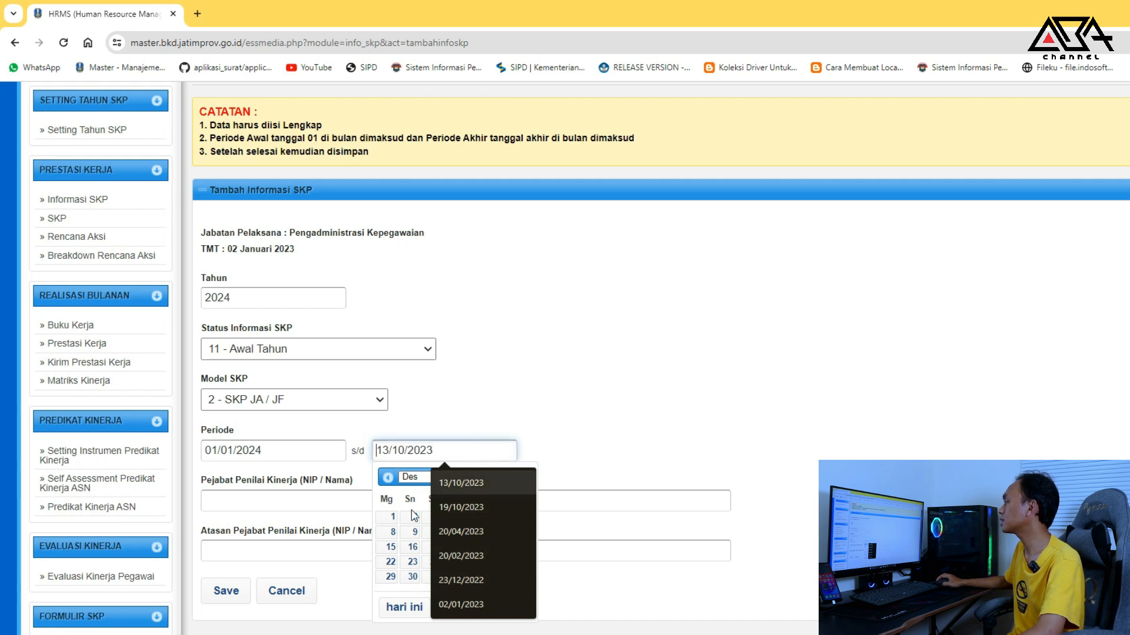
{"action": "left_click", "coordinate": [386, 495]}
{"action": "left_click", "coordinate": [411, 453]}
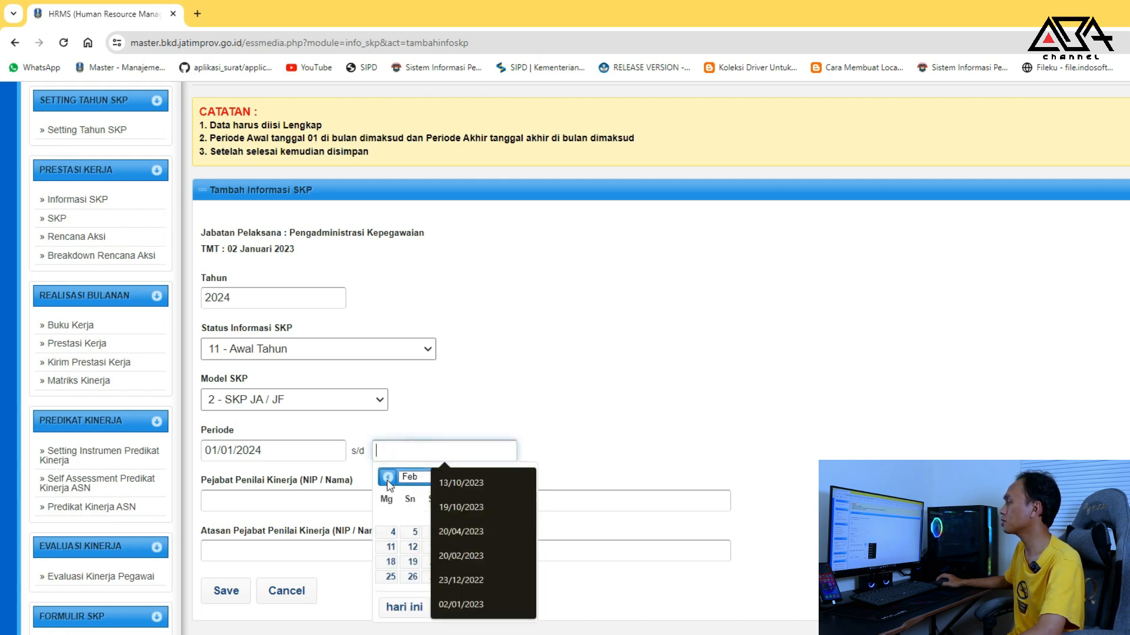
{"action": "left_click", "coordinate": [376, 492]}
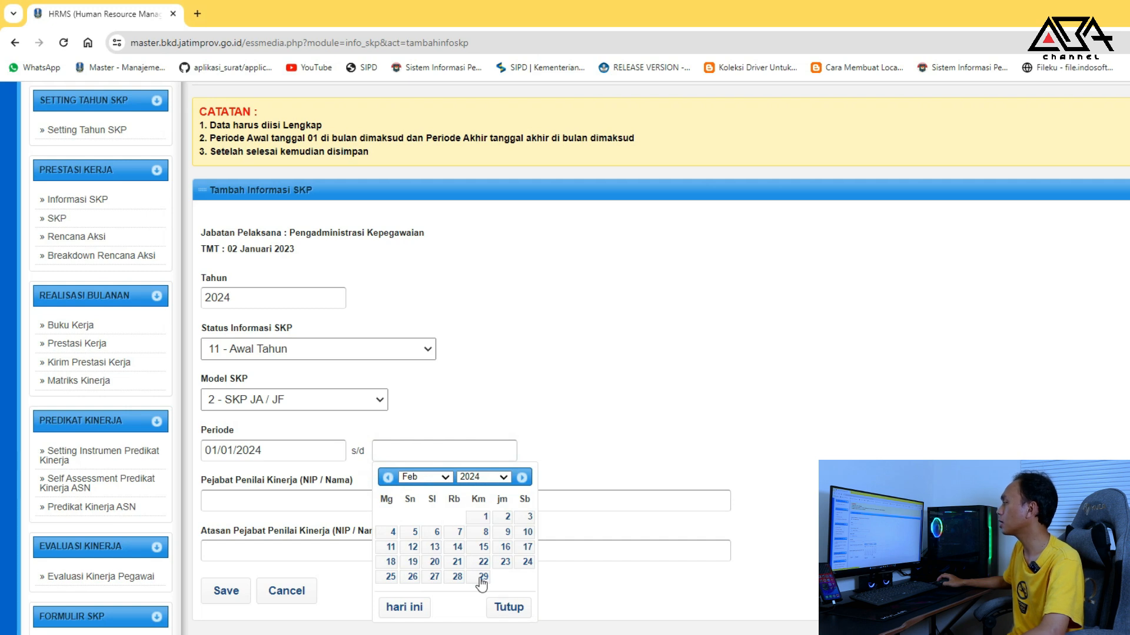
{"action": "left_click", "coordinate": [424, 478]}
{"action": "left_click", "coordinate": [427, 601]}
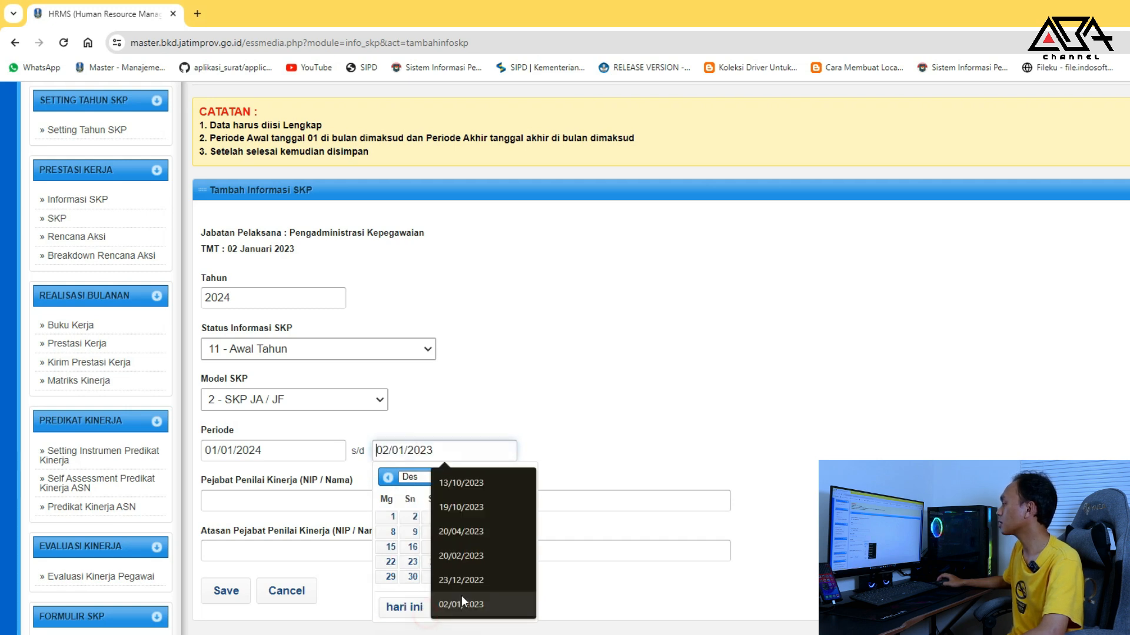
{"action": "left_click", "coordinate": [406, 594]}
Enter 31/12/2024 as the end date of the SKP period, picking 31/05/2024 and changing its month to 12
{"action": "left_click", "coordinate": [408, 457]}
{"action": "left_click", "coordinate": [420, 479]}
{"action": "left_click", "coordinate": [415, 527]}
{"action": "left_click", "coordinate": [413, 532]}
{"action": "left_click", "coordinate": [398, 454]}
{"action": "key", "text": "BackSpace"}
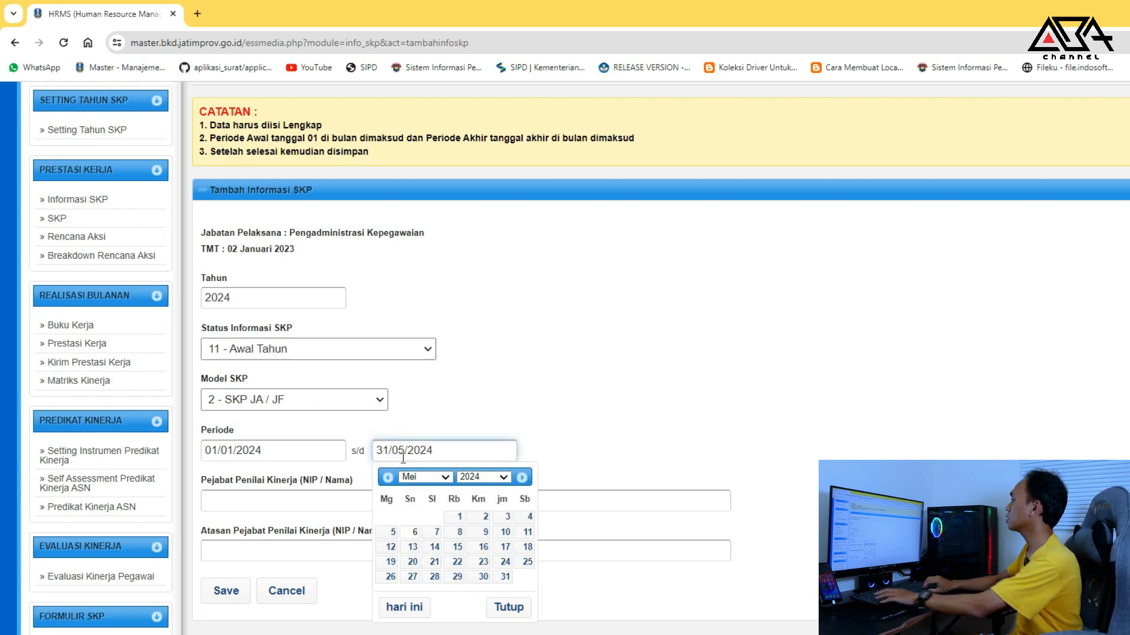
{"action": "type", "text": "12"}
{"action": "key", "text": "Delete"}
{"action": "key", "text": "Delete"}
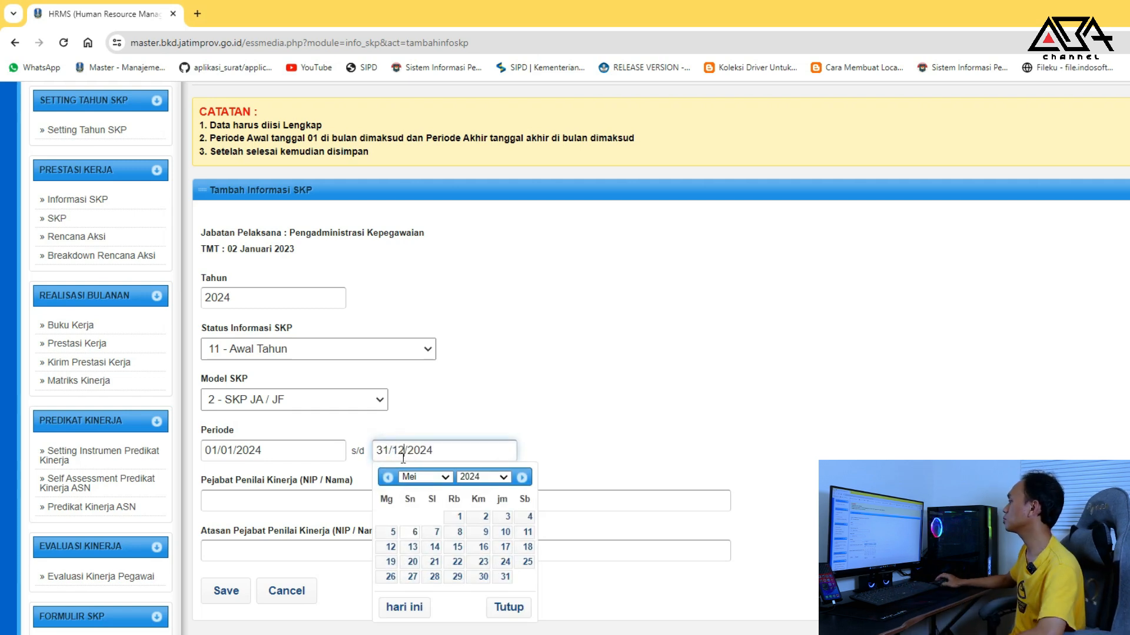
Complete the Pejabat Penilai Kinerja and Atasan Pejabat Penilai Kinerja fields, and save the new Informasi SKP entry
{"action": "left_click", "coordinate": [584, 401]}
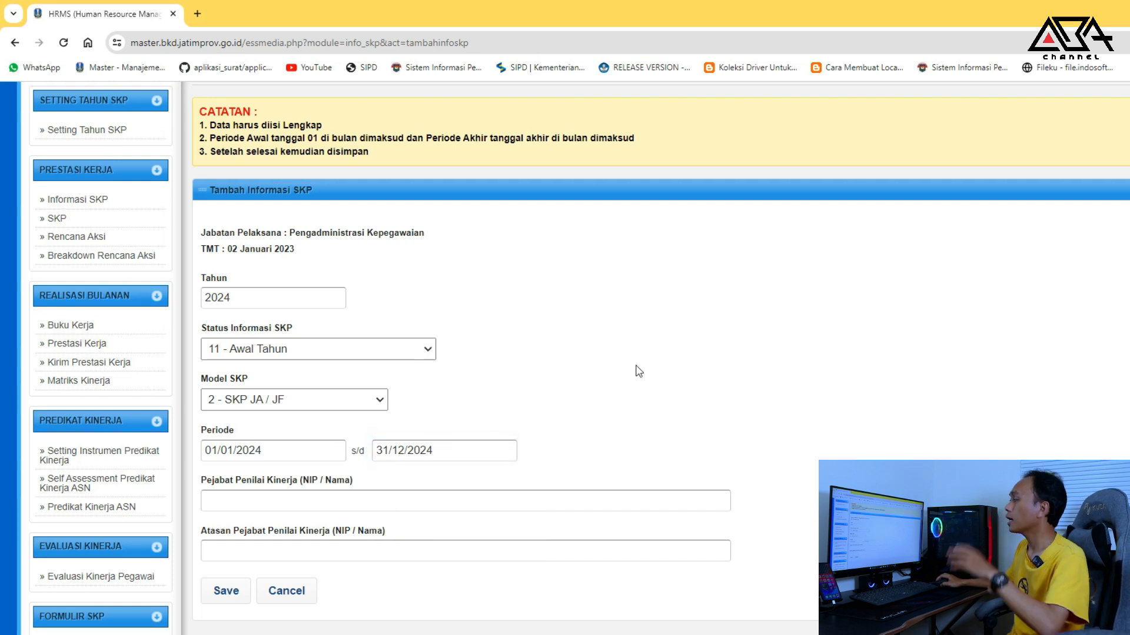
{"action": "left_click_drag", "start_coordinate": [289, 479], "coordinate": [203, 484]}
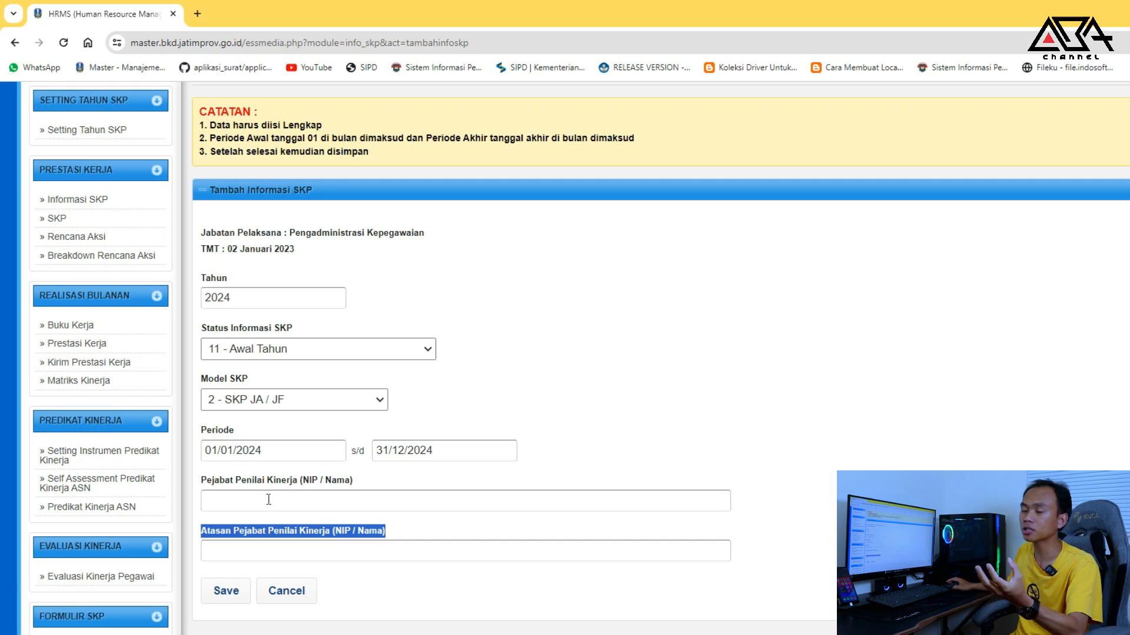
{"action": "left_click", "coordinate": [280, 526]}
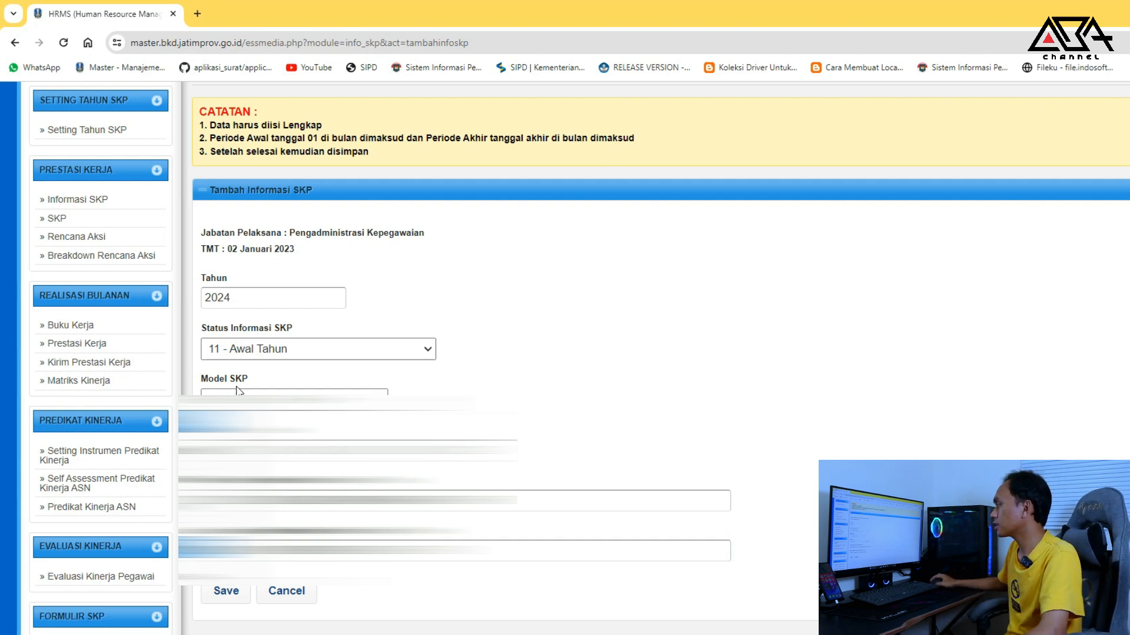
{"action": "left_click", "coordinate": [232, 588]}
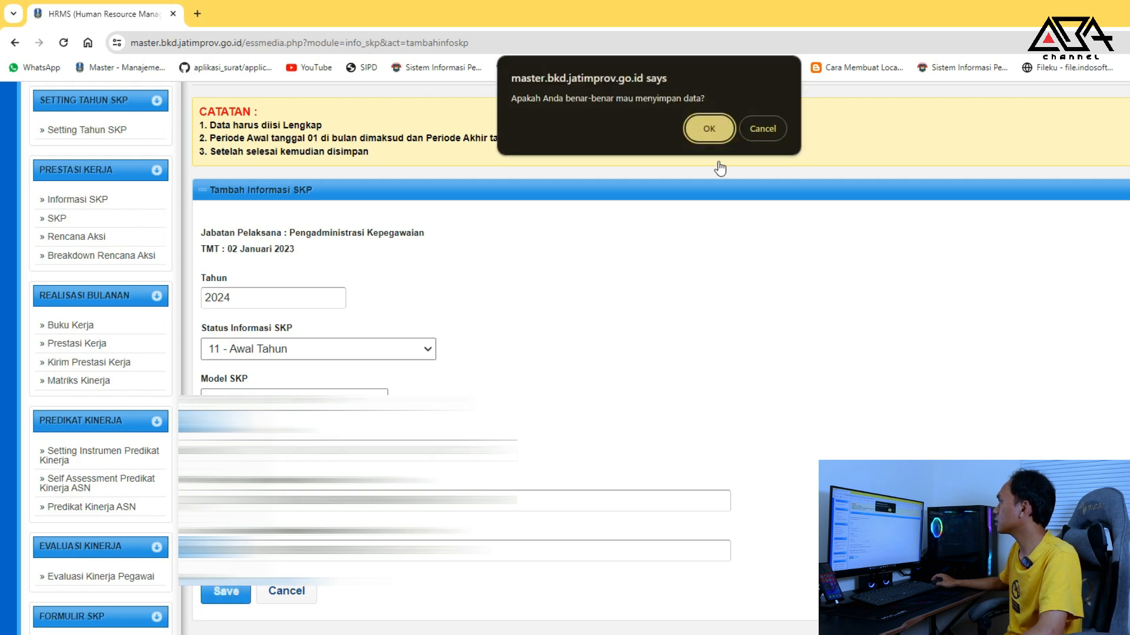
{"action": "left_click", "coordinate": [709, 128]}
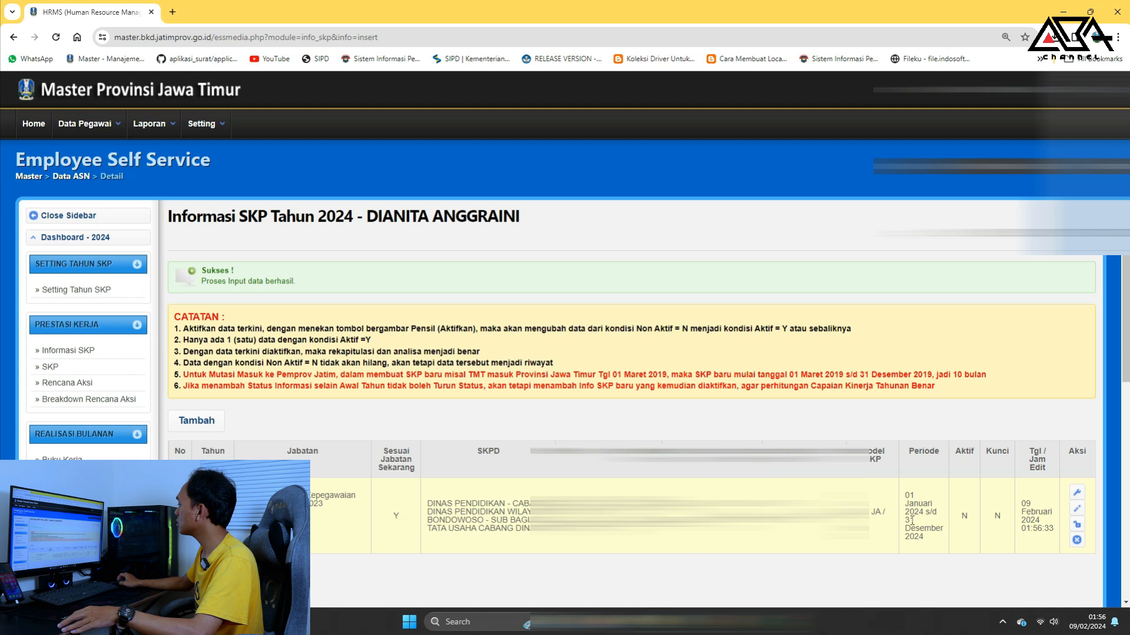
Activate the new 2024 Informasi SKP entry and lock it
{"action": "left_click_drag", "start_coordinate": [953, 453], "coordinate": [960, 455]}
{"action": "left_click", "coordinate": [997, 454]}
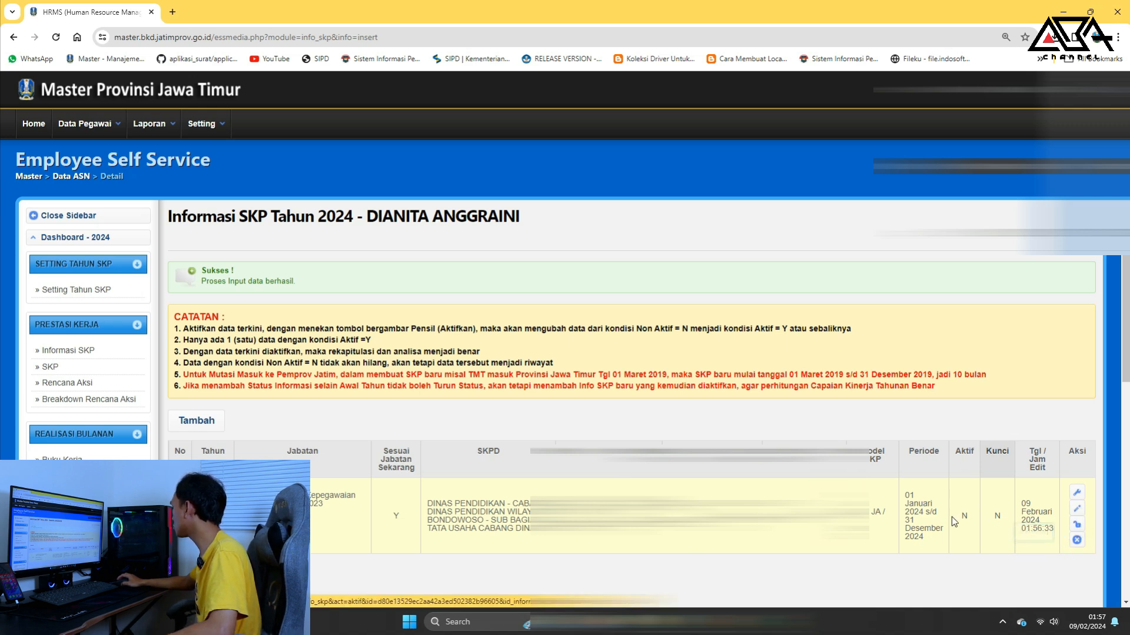
{"action": "left_click", "coordinate": [1084, 516]}
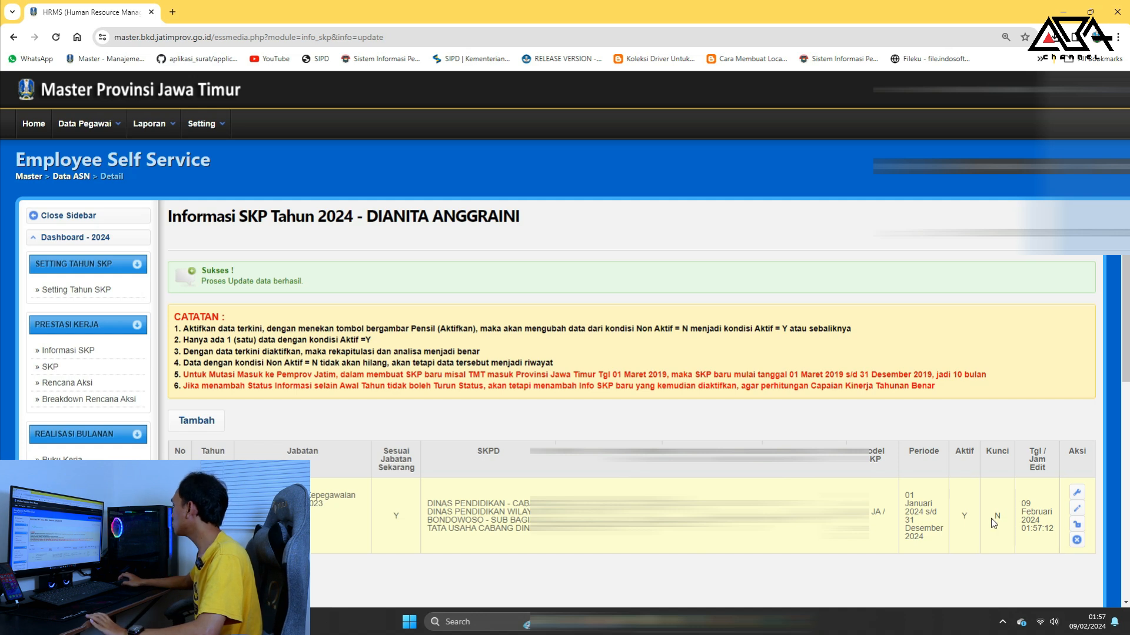
{"action": "left_click", "coordinate": [1076, 525]}
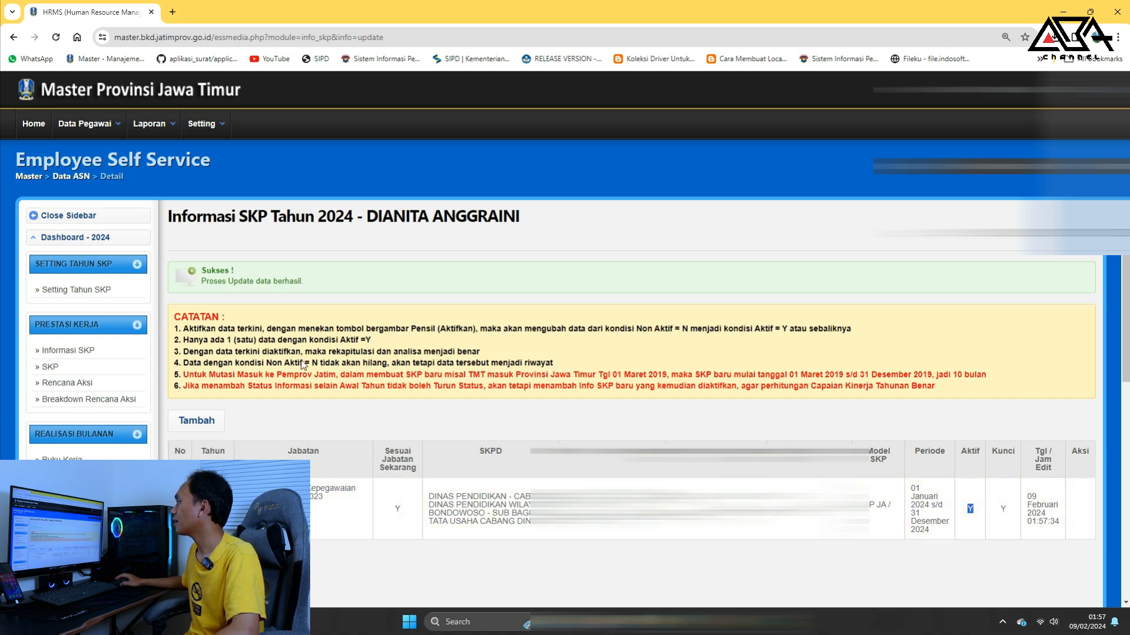
{"action": "left_click_drag", "start_coordinate": [211, 285], "coordinate": [282, 293]}
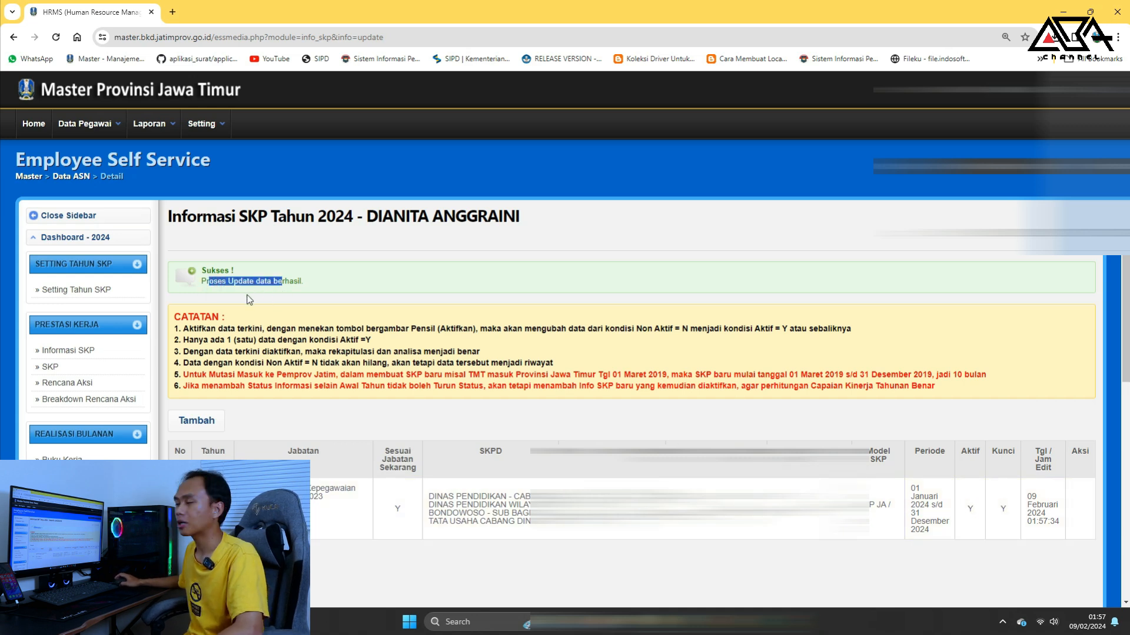
Start a Kinerja Utama entry on the SKP page and look through the Rencana Kinerja lookup list
{"action": "left_click", "coordinate": [68, 373]}
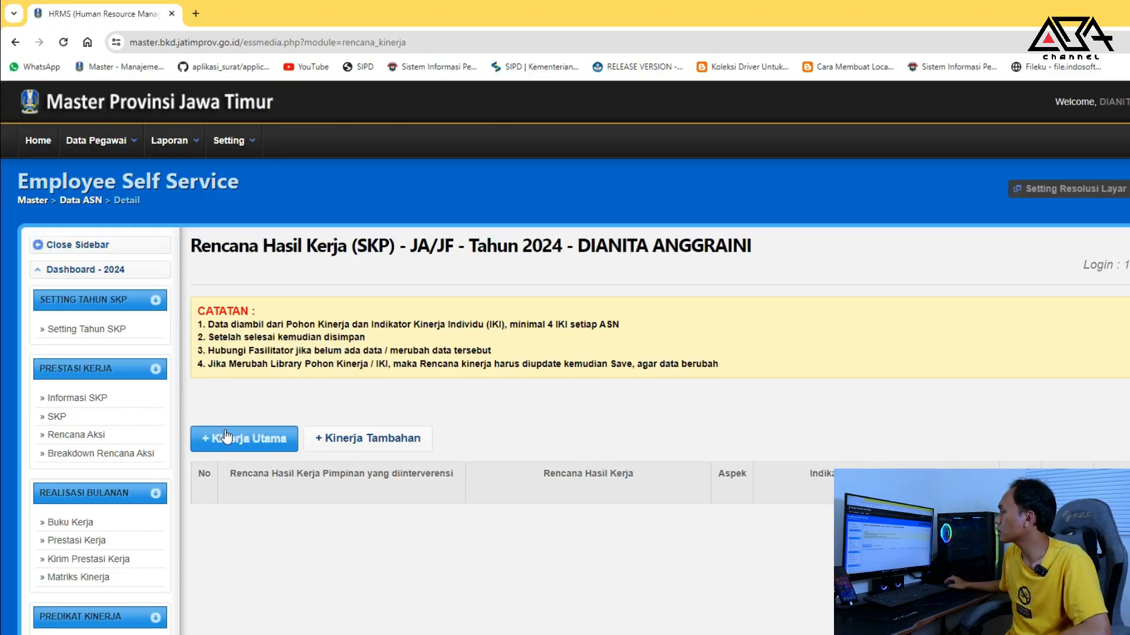
{"action": "left_click", "coordinate": [233, 440]}
{"action": "left_click", "coordinate": [801, 475]}
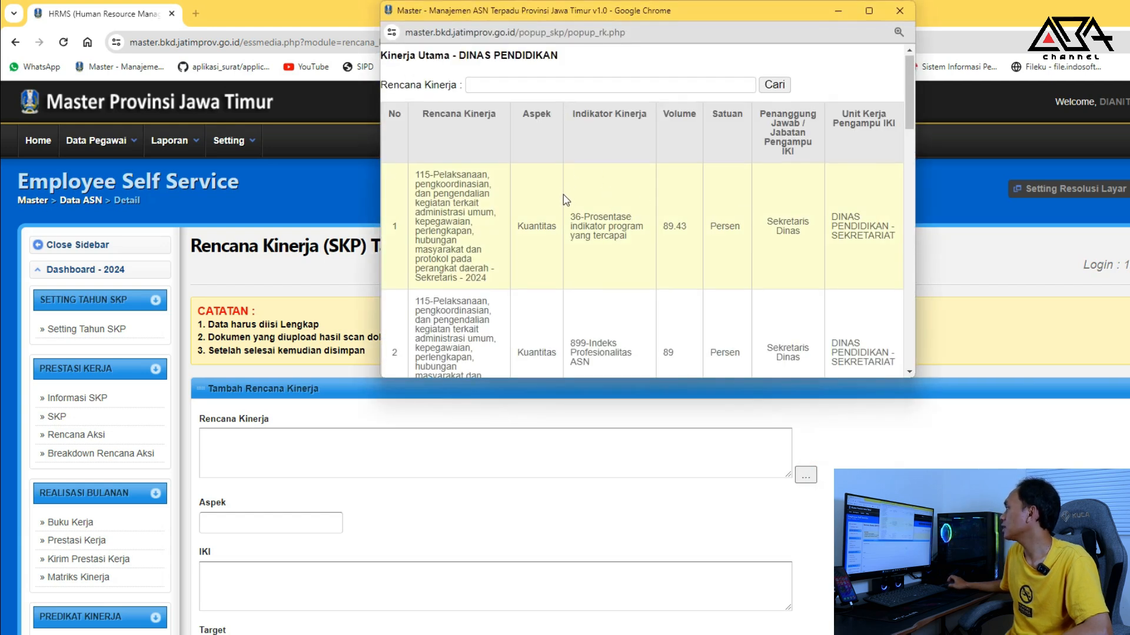
{"action": "scroll", "coordinate": [565, 200], "scroll_direction": "down", "scroll_amount": 20}
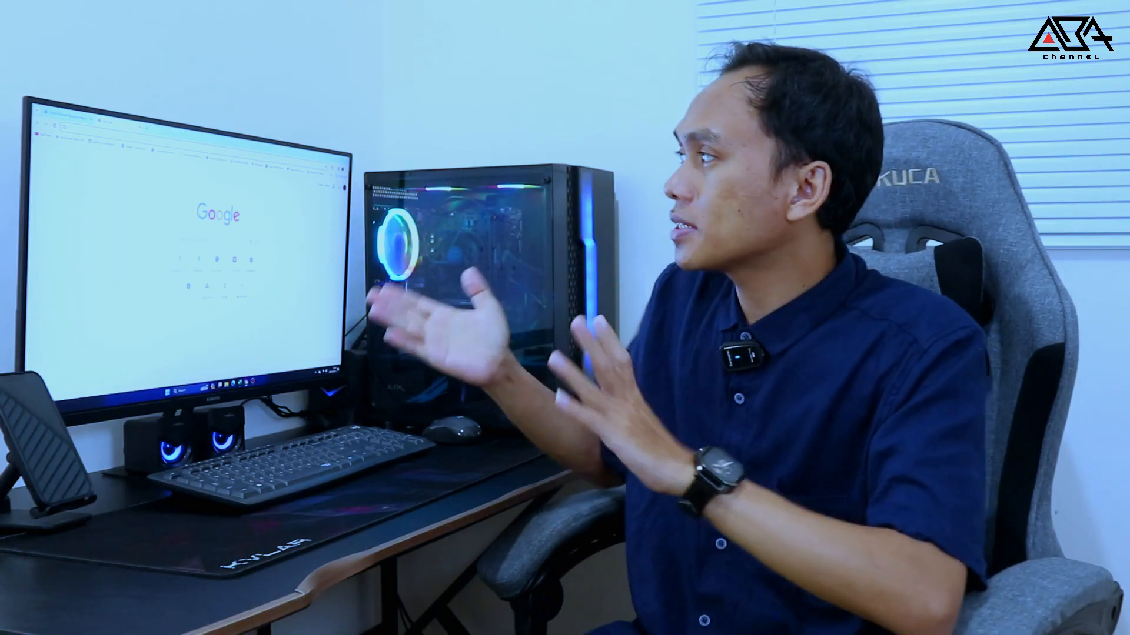
Go to abachannel.com, dismiss the welcome pop-up and open the SKP 2024 RHK and IKI article for Pelaksana positions
{"action": "type", "text": "a"}
{"action": "type", "text": "bachannel.com"}
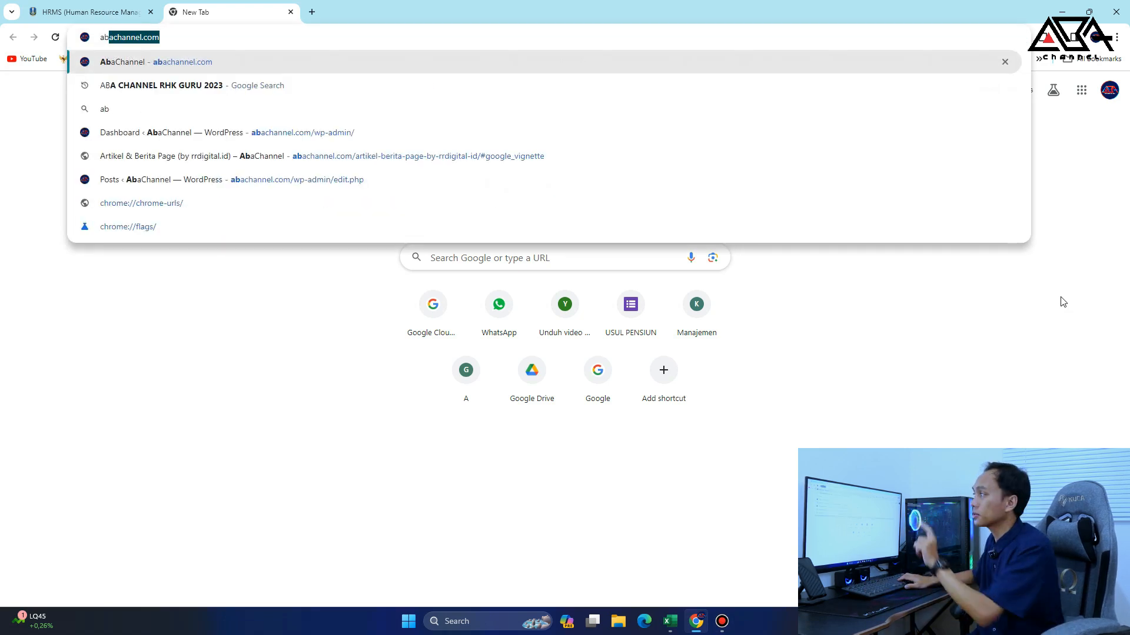
{"action": "key", "text": "Return"}
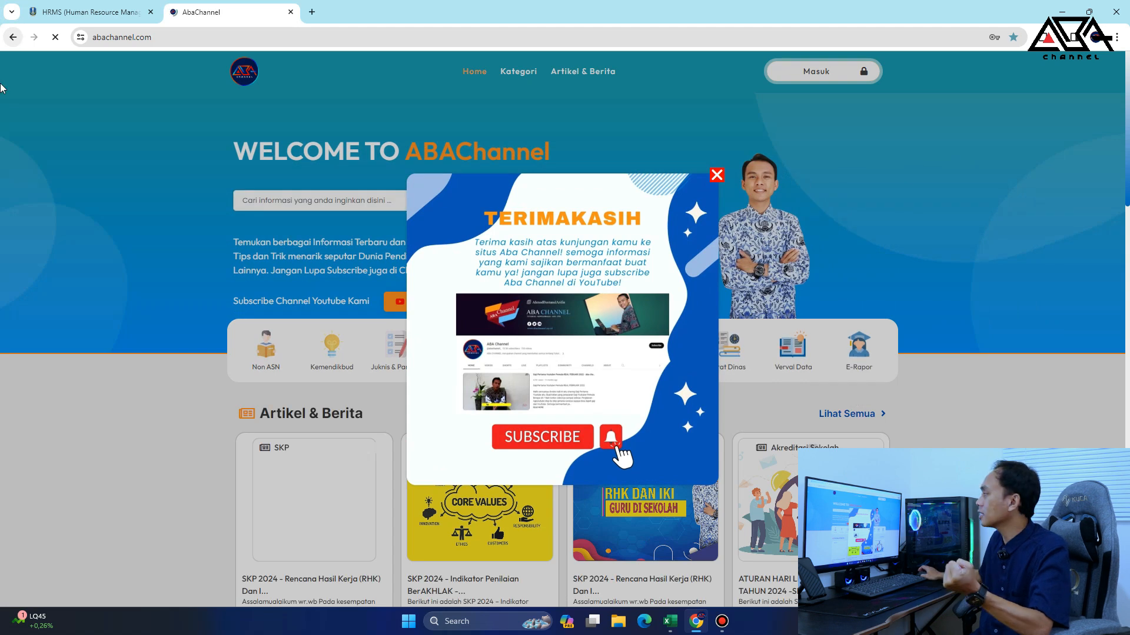
{"action": "left_click", "coordinate": [716, 176]}
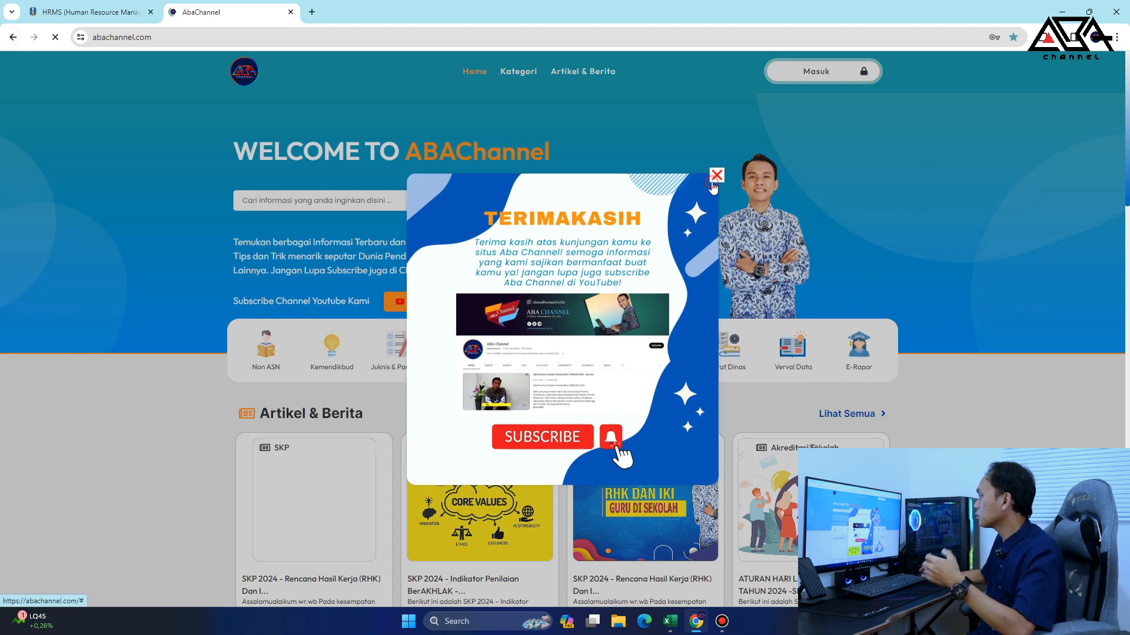
{"action": "scroll", "coordinate": [362, 329], "scroll_direction": "down", "scroll_amount": 3}
{"action": "scroll", "coordinate": [363, 329], "scroll_direction": "down", "scroll_amount": 2}
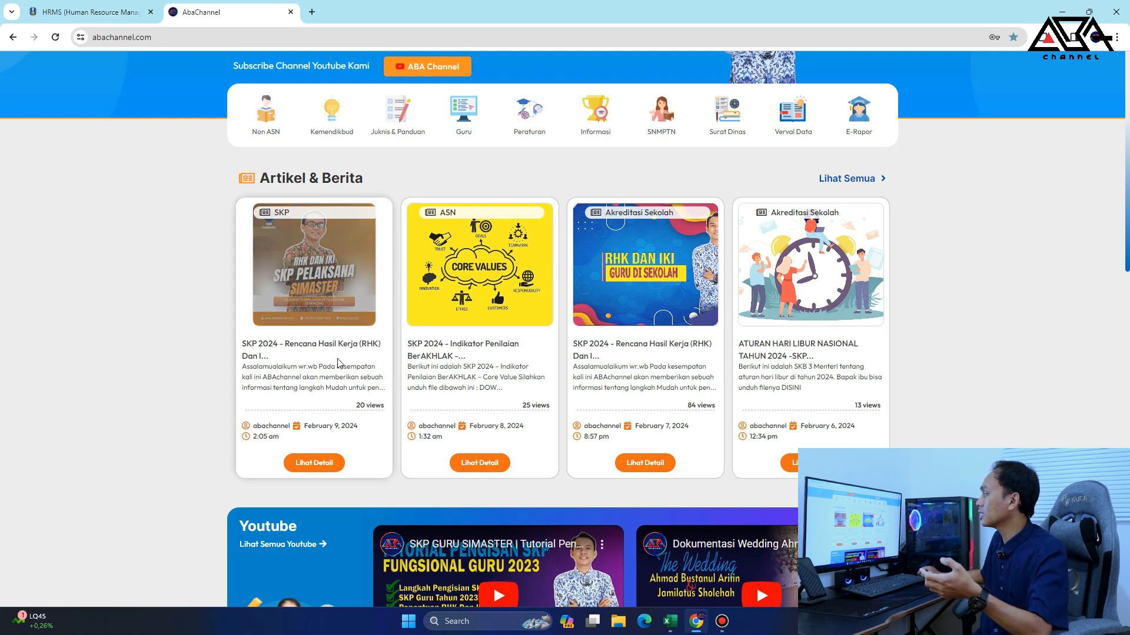
{"action": "left_click", "coordinate": [333, 469]}
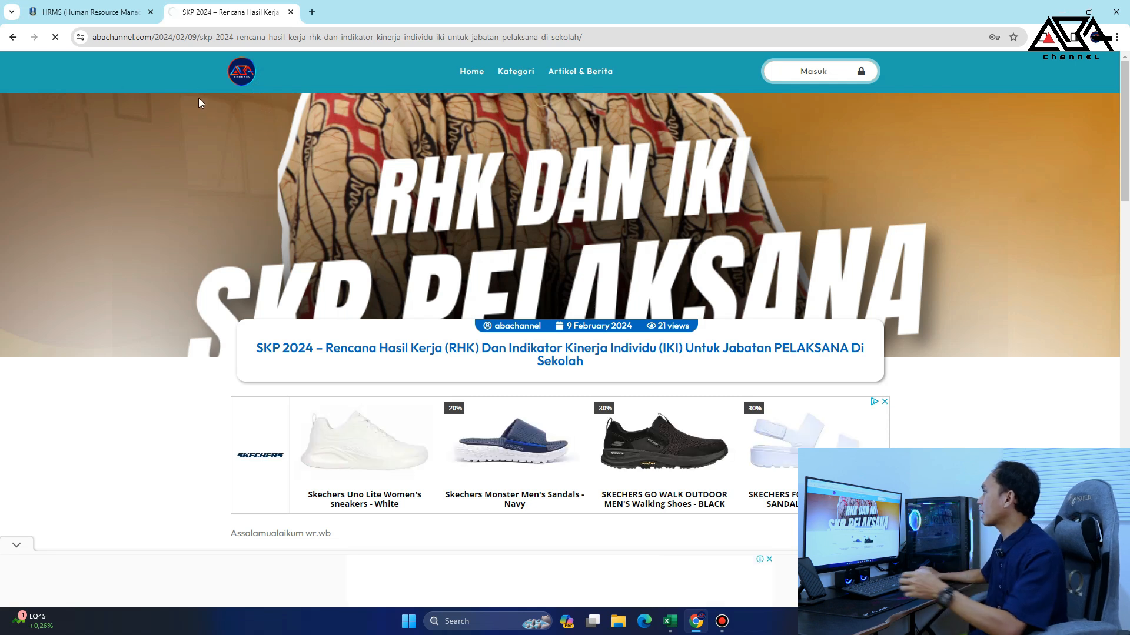
Return to the site's home page, search for "pelaksana" and list all matching articles
{"action": "left_click", "coordinate": [241, 72]}
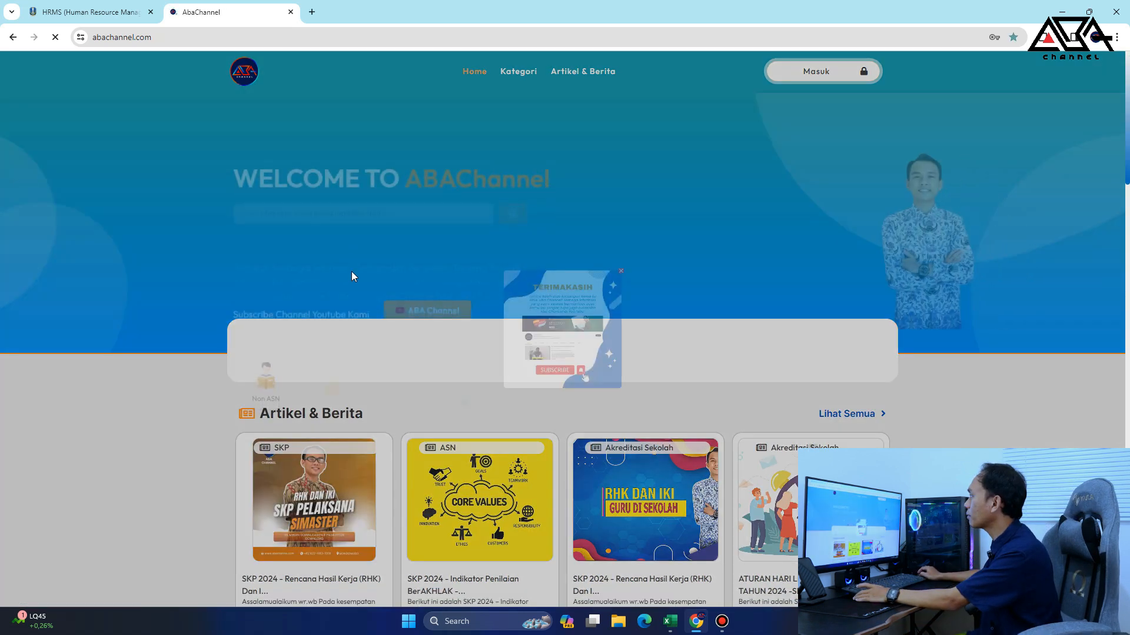
{"action": "left_click", "coordinate": [716, 175]}
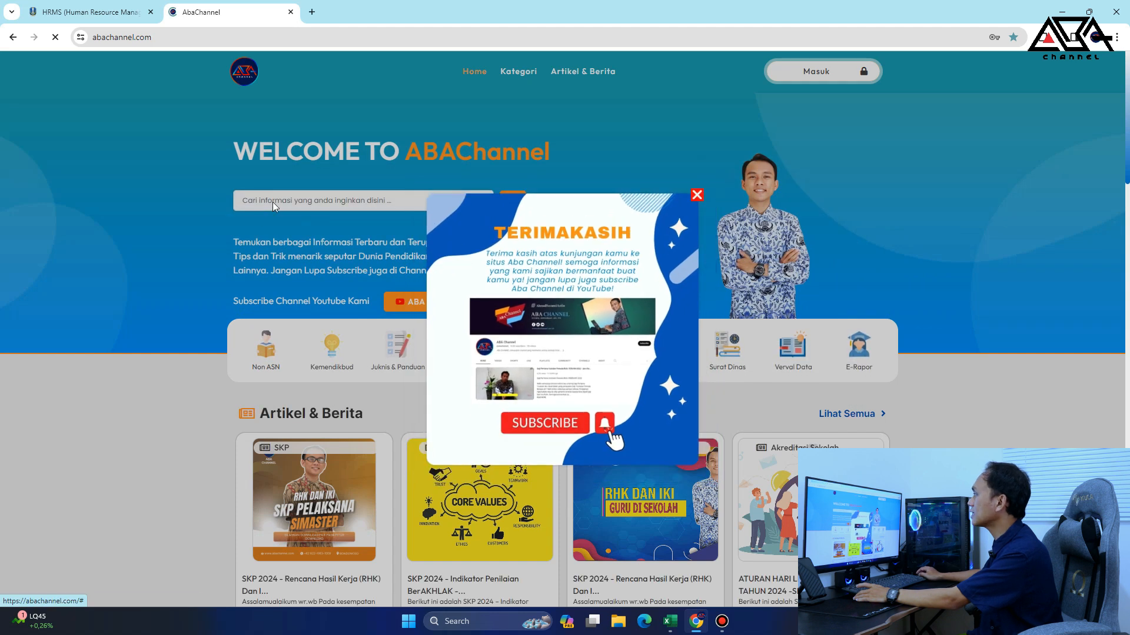
{"action": "left_click", "coordinate": [276, 201]}
{"action": "type", "text": "rhk"}
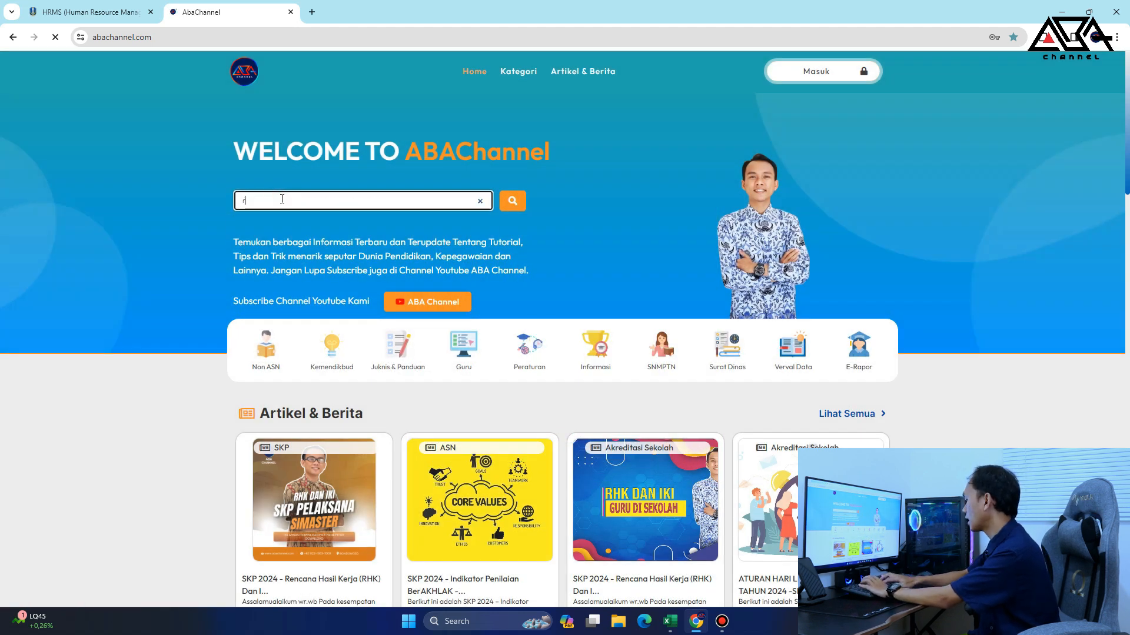
{"action": "key", "text": "ctrl+a"}
{"action": "type", "text": "pelaksana"}
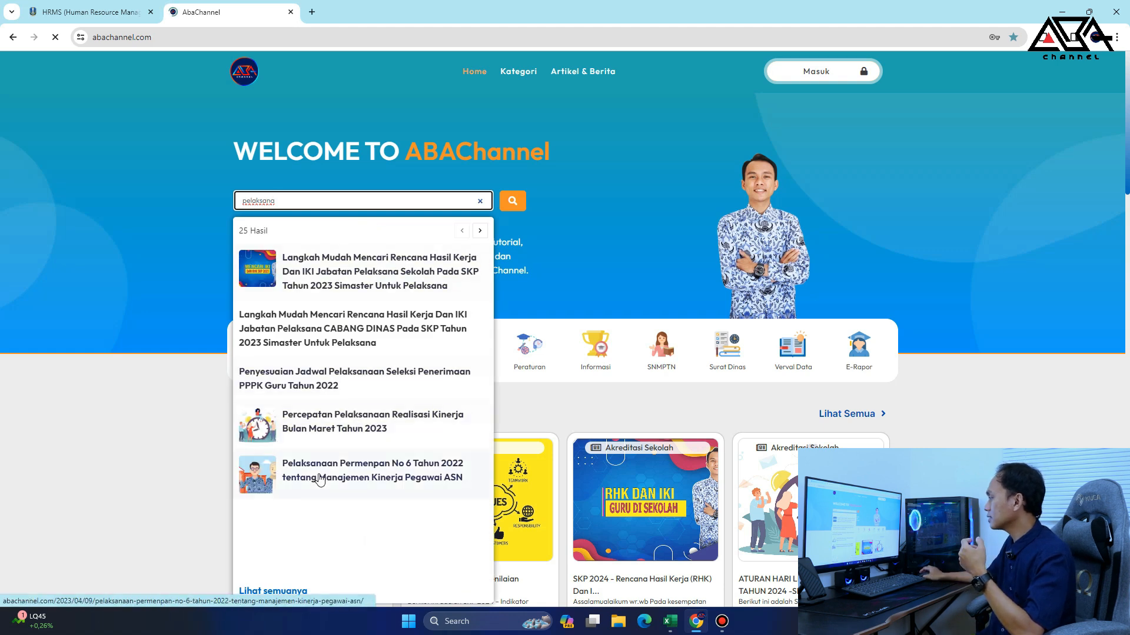
{"action": "scroll", "coordinate": [319, 480], "scroll_direction": "down", "scroll_amount": 1}
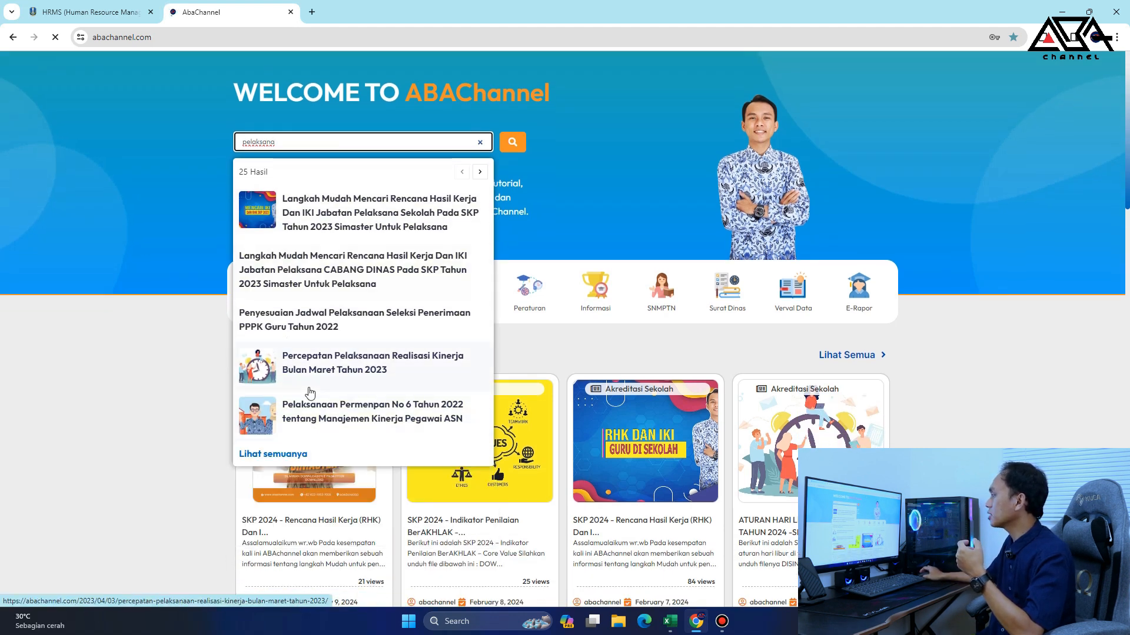
{"action": "left_click", "coordinate": [286, 455]}
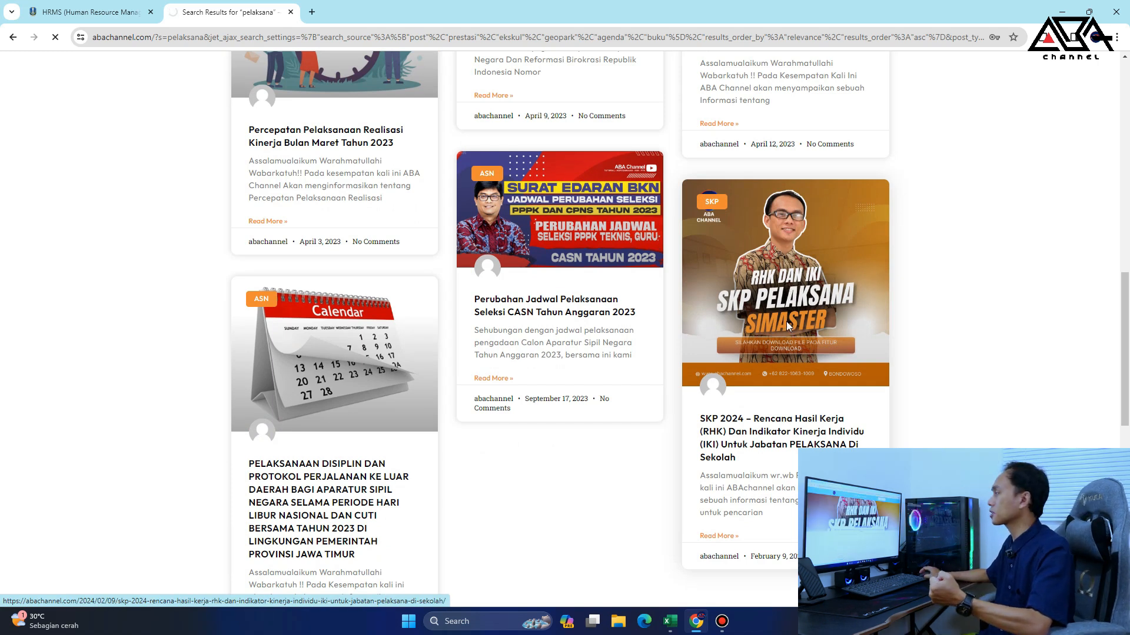
Open the SKP 2024 RHK and IKI article for Pelaksana in schools from the results and follow its file download link
{"action": "left_click", "coordinate": [787, 324]}
{"action": "scroll", "coordinate": [786, 325], "scroll_direction": "down", "scroll_amount": 5}
{"action": "scroll", "coordinate": [786, 325], "scroll_direction": "down", "scroll_amount": 5}
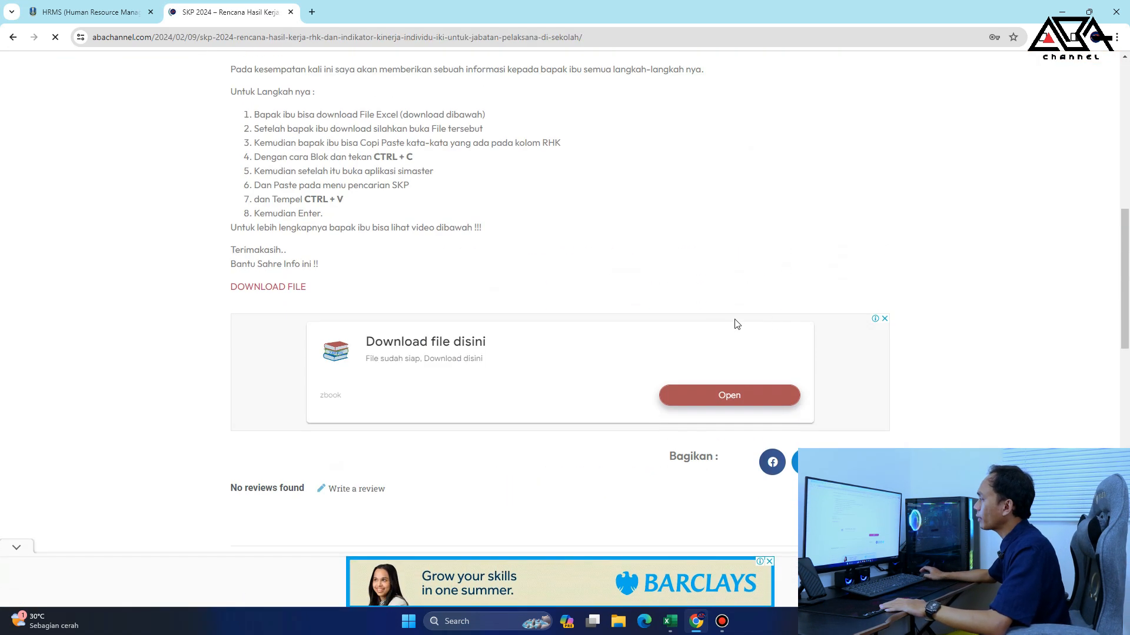
{"action": "left_click", "coordinate": [299, 292]}
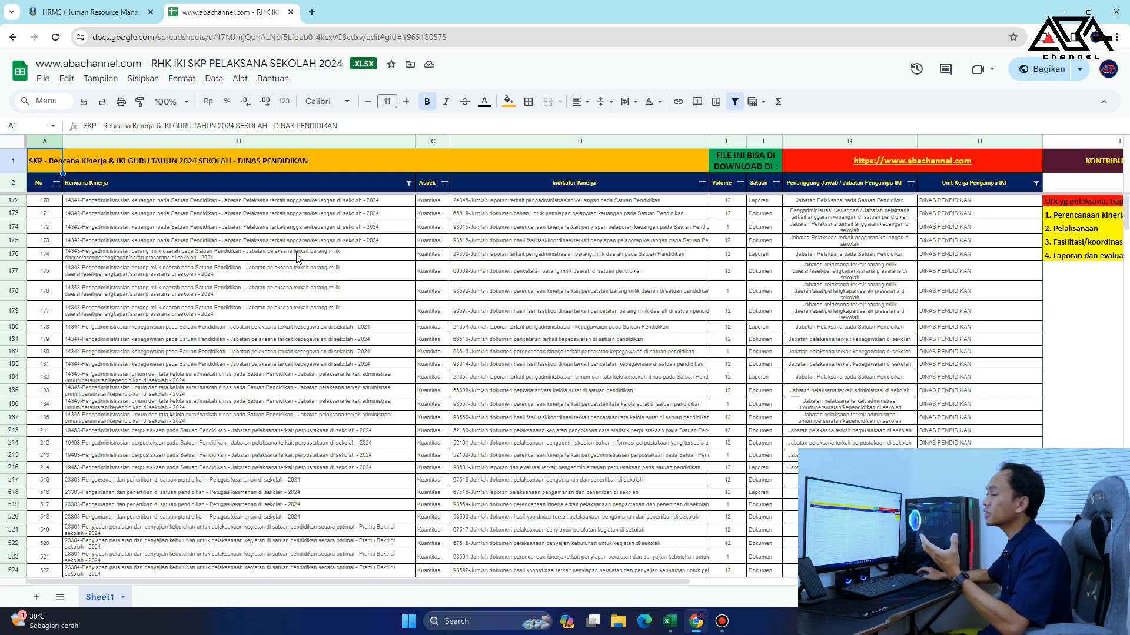
{"action": "left_click", "coordinate": [44, 79]}
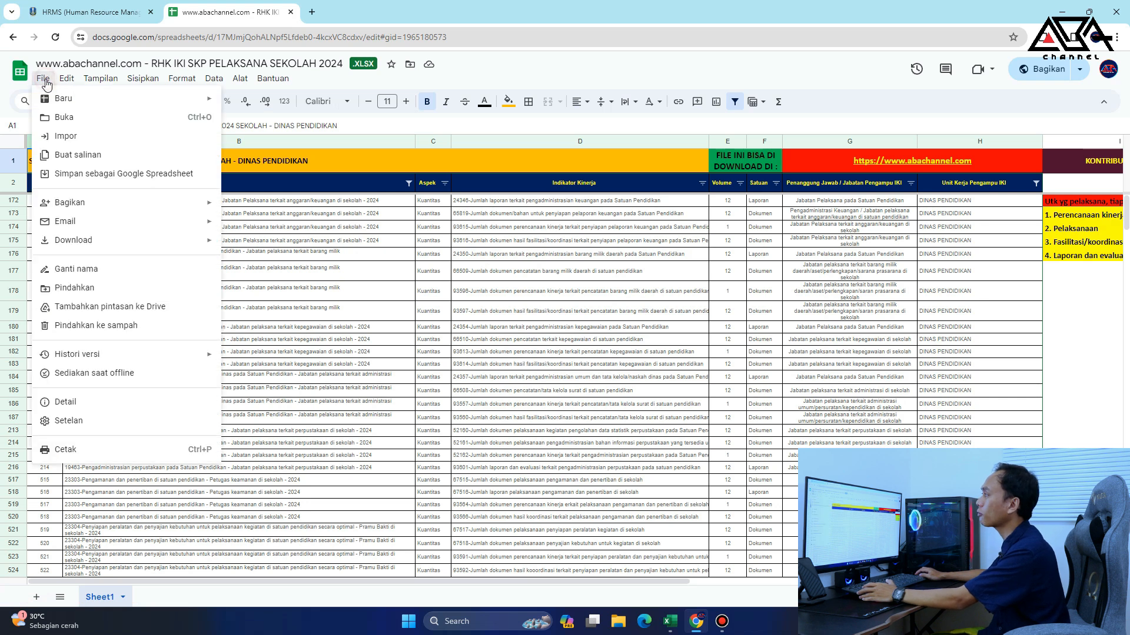
{"action": "mouse_move", "coordinate": [97, 240]}
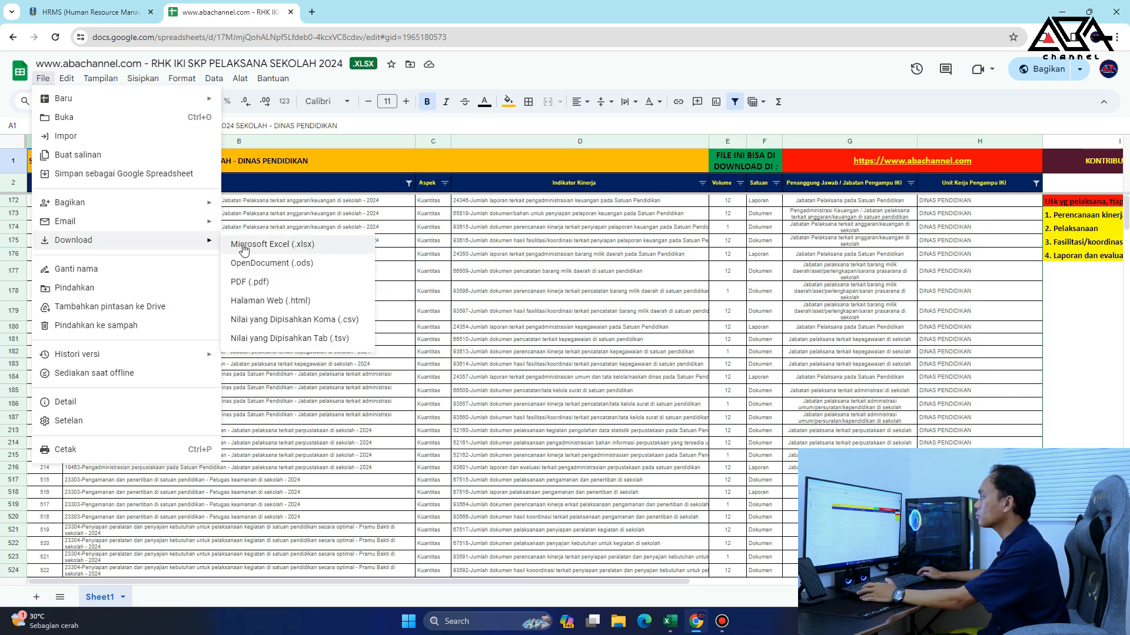
{"action": "left_click", "coordinate": [268, 248]}
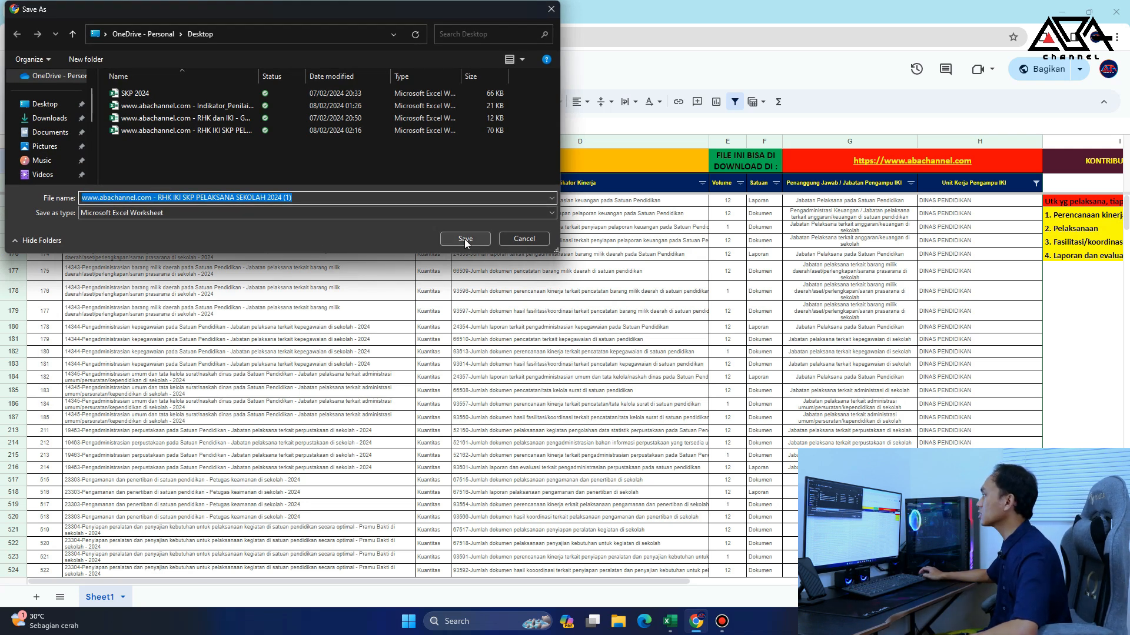
{"action": "left_click", "coordinate": [488, 239]}
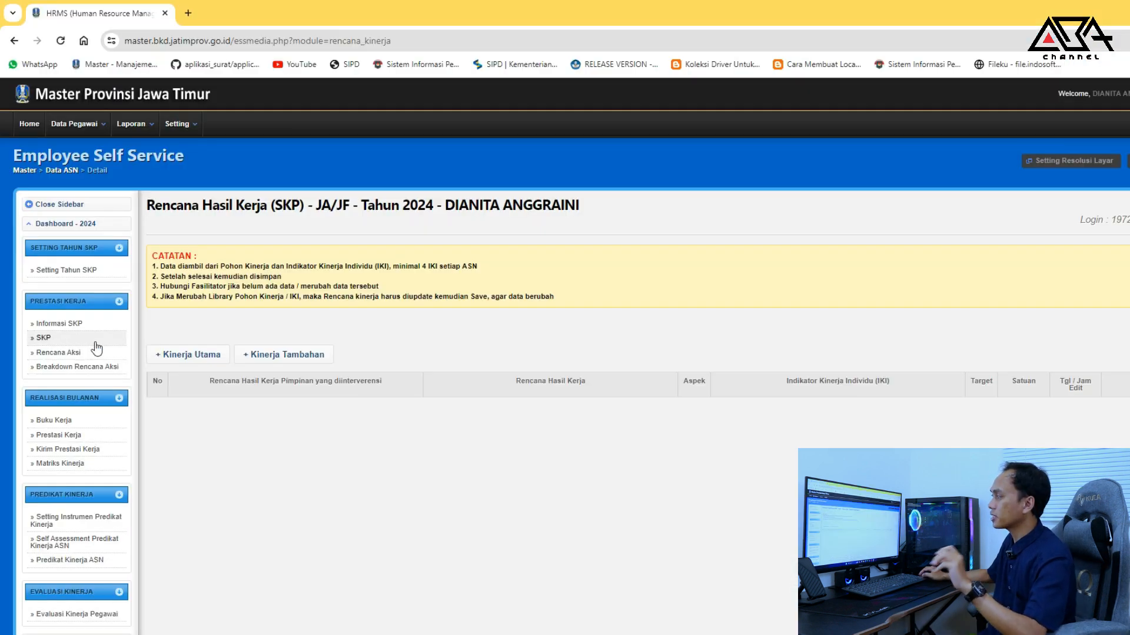
Start a new Kinerja Utama entry in the 2024 SKP and open its Rencana Kinerja lookup in a maximized window
{"action": "left_click", "coordinate": [193, 357]}
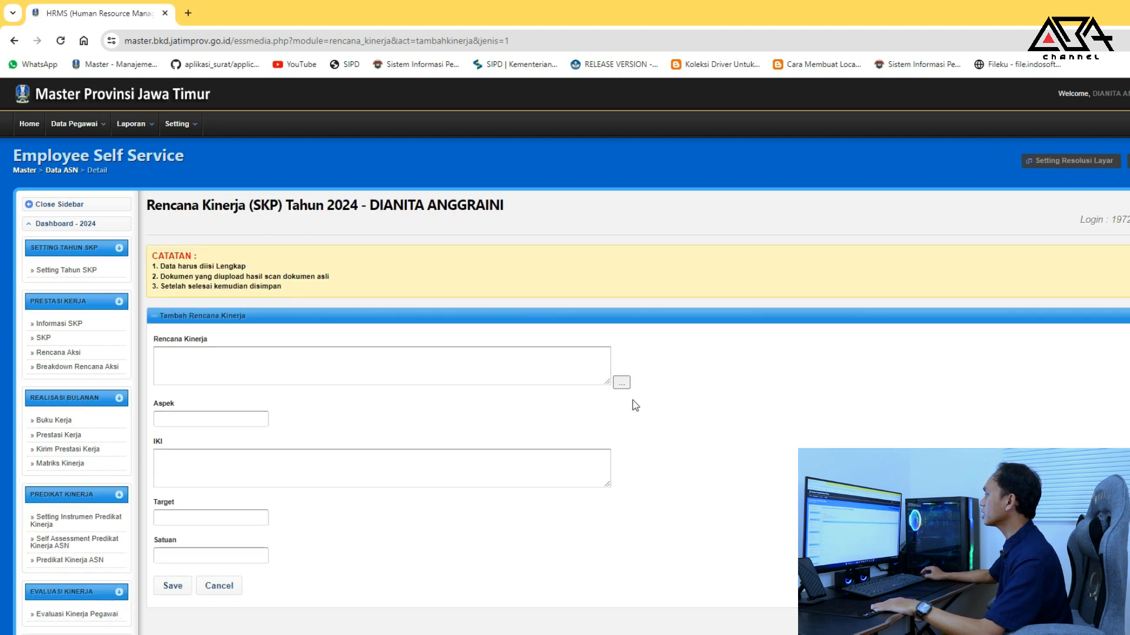
{"action": "left_click", "coordinate": [621, 384]}
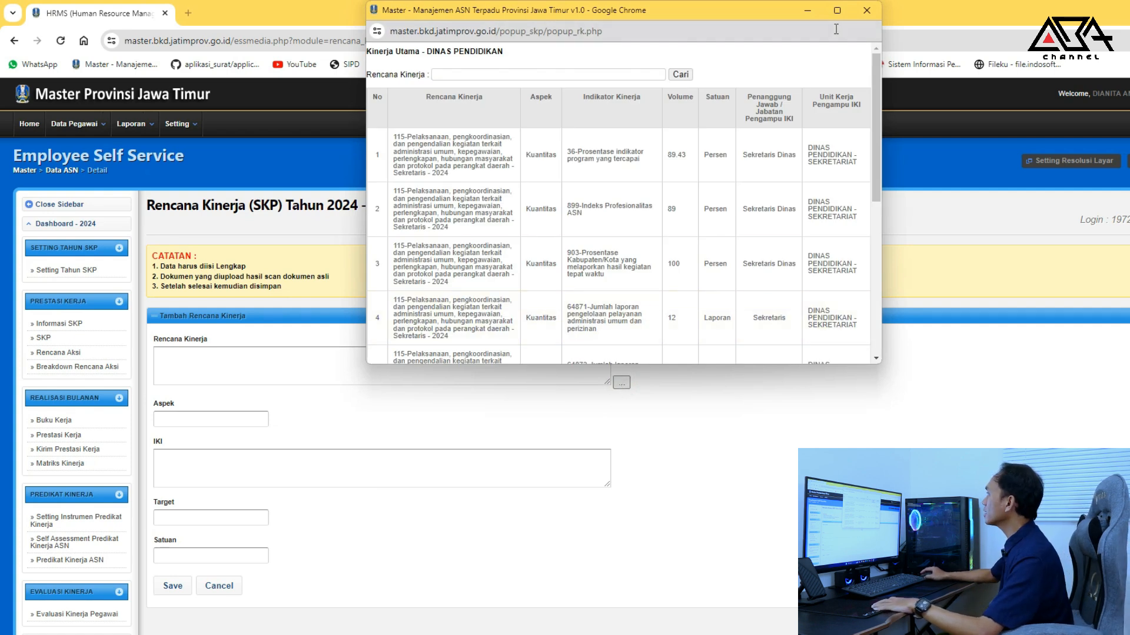
{"action": "left_click", "coordinate": [837, 10]}
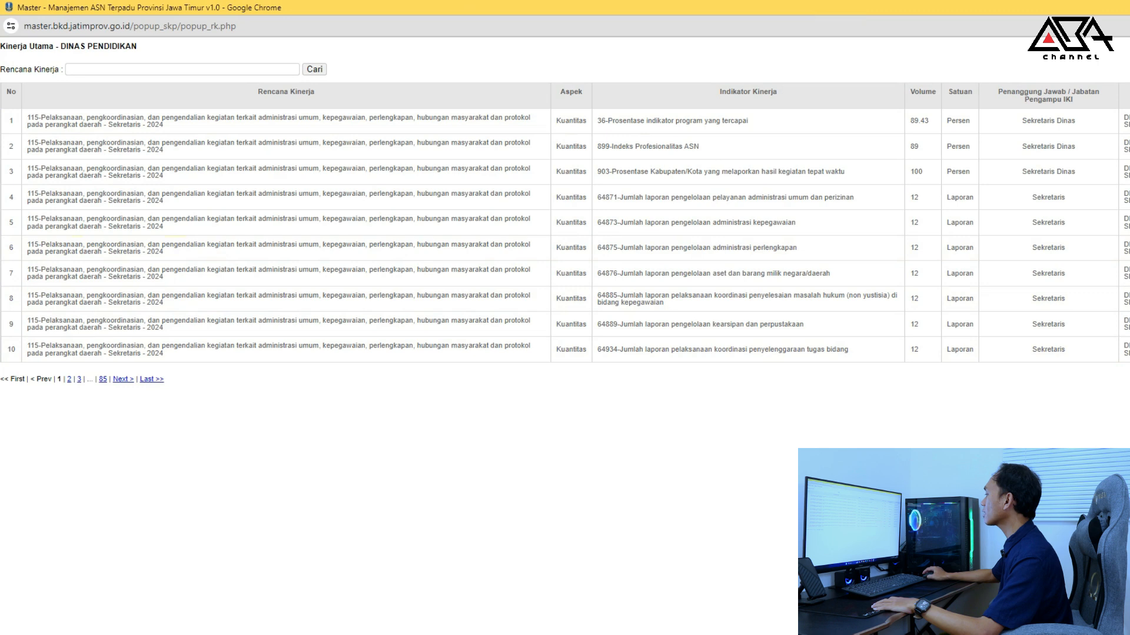
Switch to the RHK IKI SKP PELAKSANA SEKOLAH 2024 workbook in Excel and examine its Rencana Kinerja, indicators and note on required IKI
{"action": "mouse_move", "coordinate": [720, 634]}
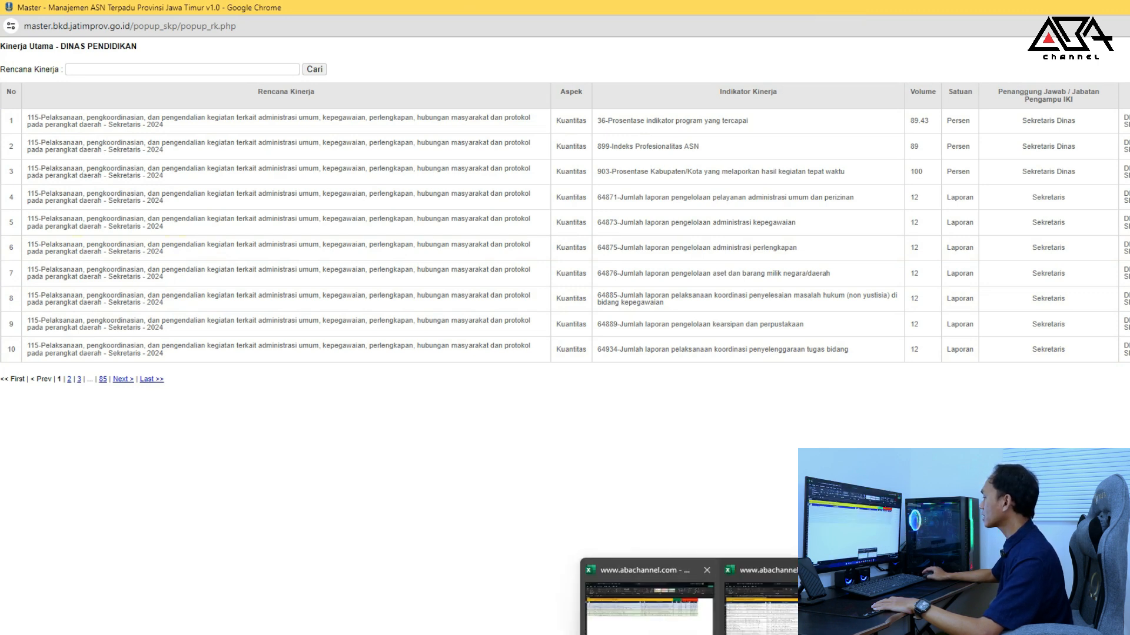
{"action": "left_click", "coordinate": [649, 606]}
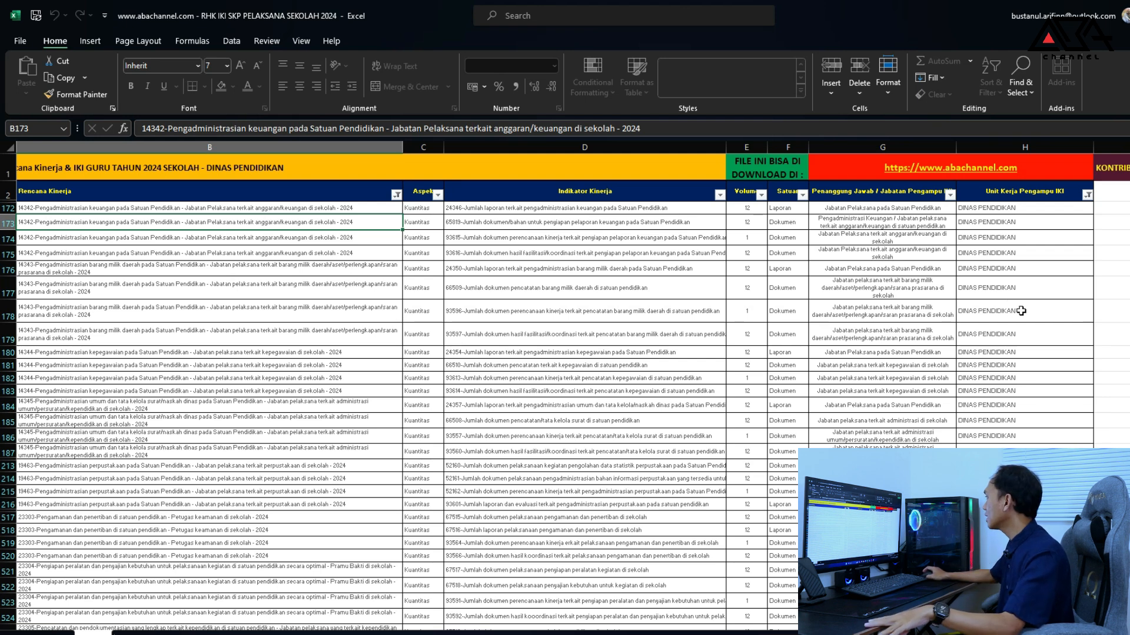
{"action": "scroll", "coordinate": [1021, 310], "scroll_direction": "down", "scroll_amount": 10}
{"action": "scroll", "coordinate": [555, 387], "scroll_direction": "up", "scroll_amount": 10}
{"action": "scroll", "coordinate": [555, 387], "scroll_direction": "right", "scroll_amount": 2}
{"action": "scroll", "coordinate": [886, 435], "scroll_direction": "left", "scroll_amount": 2}
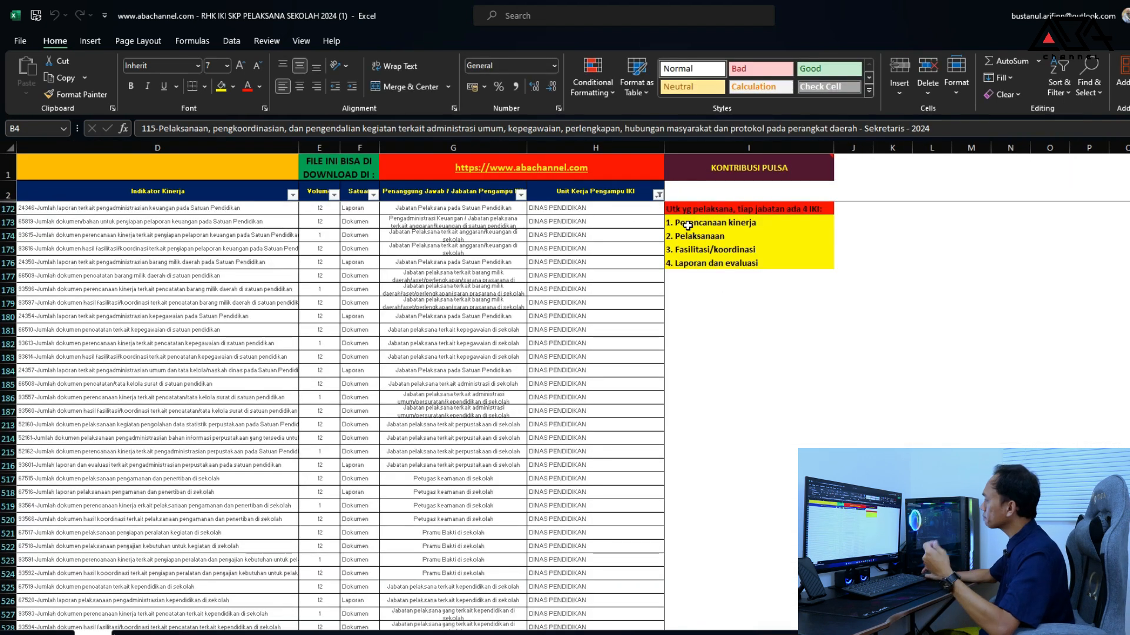
Review the required IKI types in the note beside the table: Perencanaan kinerja, Pelaksanaan and Fasilitasi/koordinasi
{"action": "left_click", "coordinate": [687, 226]}
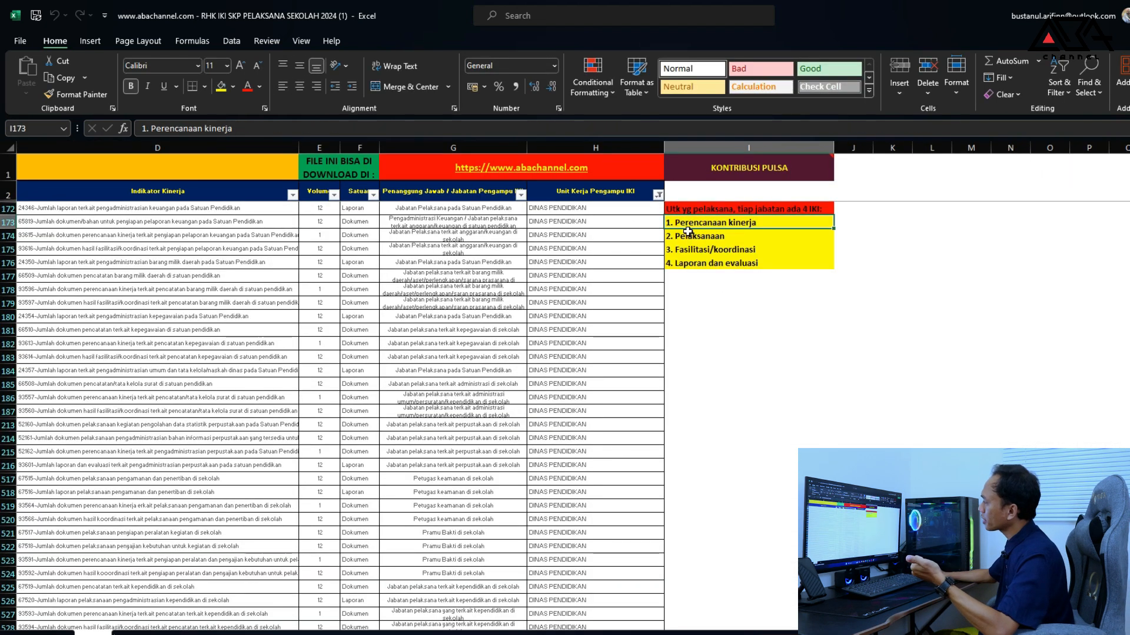
{"action": "left_click", "coordinate": [691, 241]}
{"action": "left_click", "coordinate": [693, 250]}
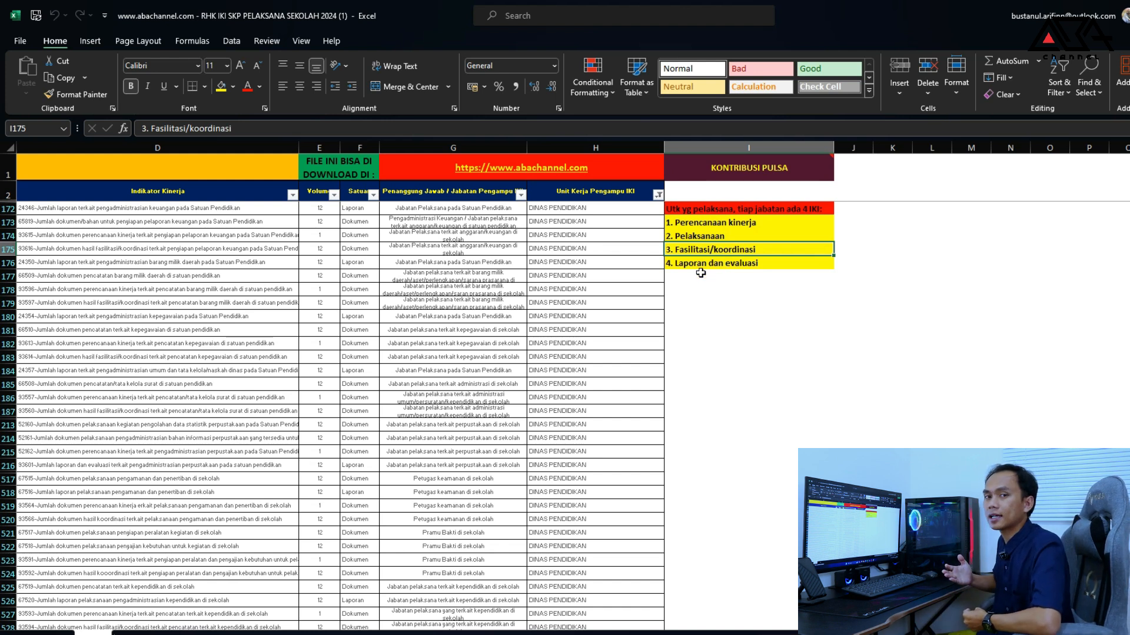
Search the Rencana Kinerja list for "kepegawa" and go through the matches, then close the search
{"action": "key", "text": "Left"}
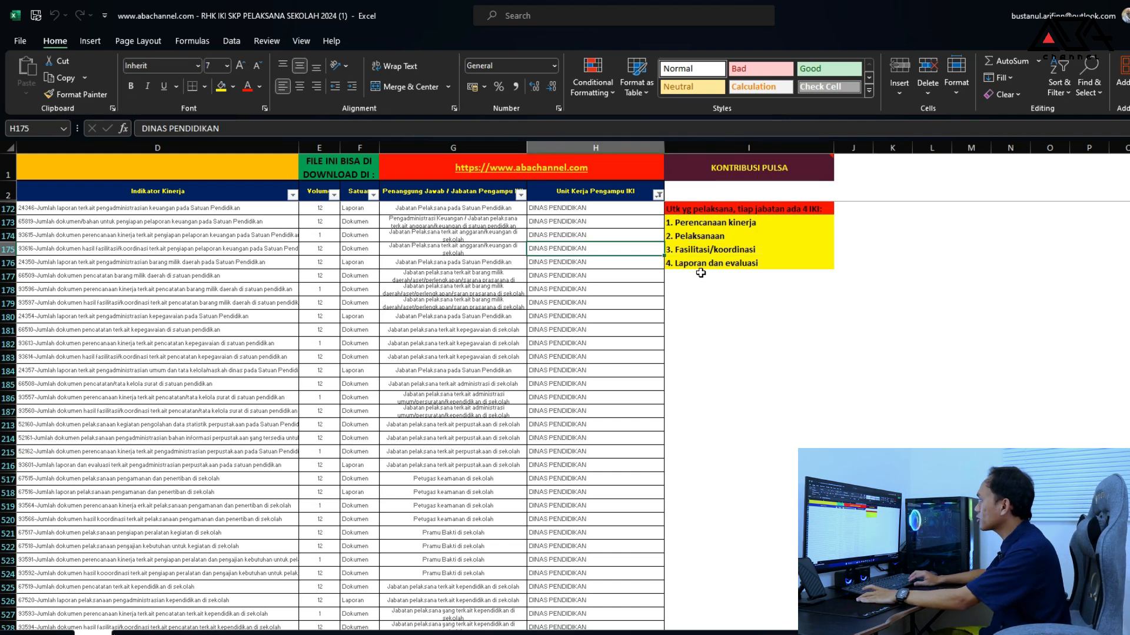
{"action": "key", "text": "Home"}
{"action": "scroll", "coordinate": [587, 293], "scroll_direction": "up", "scroll_amount": 4, "text": "ctrl"}
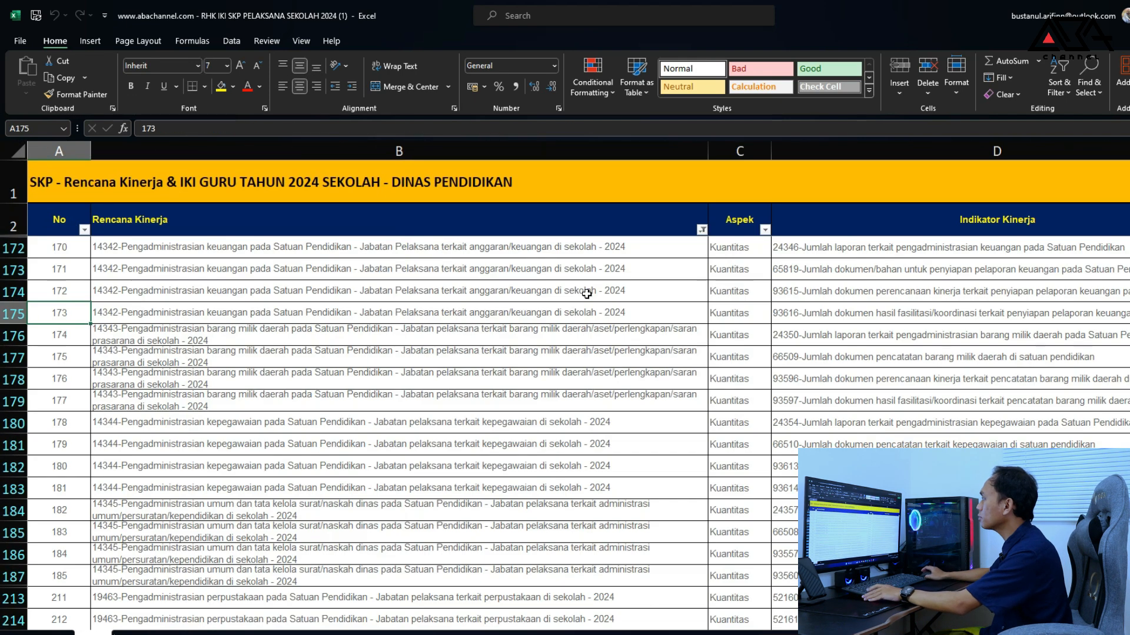
{"action": "scroll", "coordinate": [586, 294], "scroll_direction": "down", "scroll_amount": 1}
{"action": "left_click", "coordinate": [585, 393]}
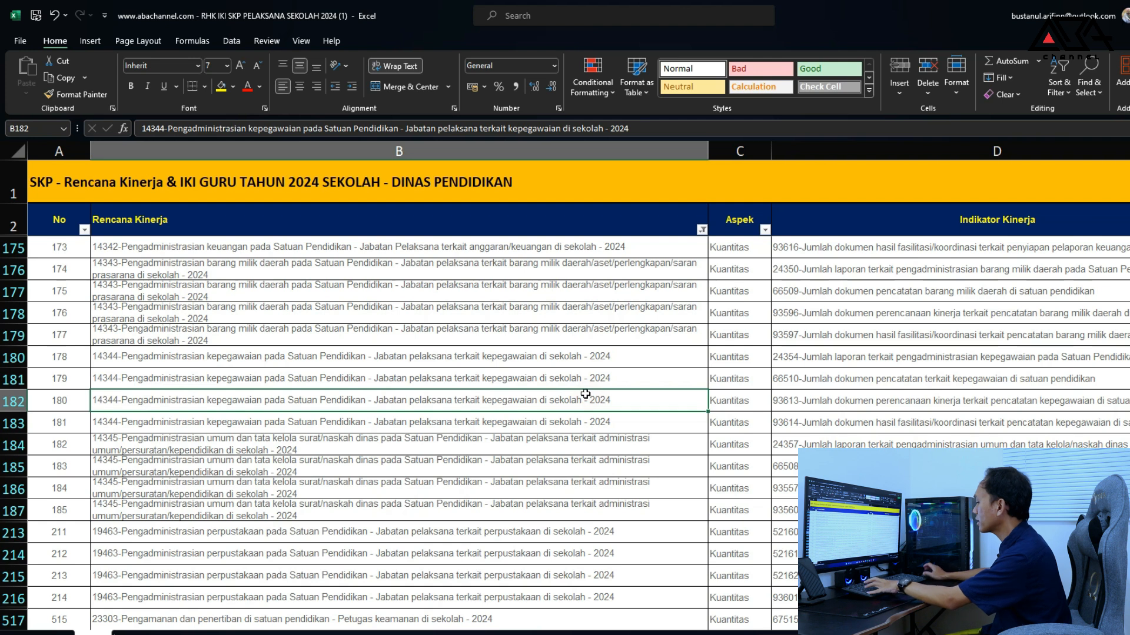
{"action": "key", "text": "ctrl+f"}
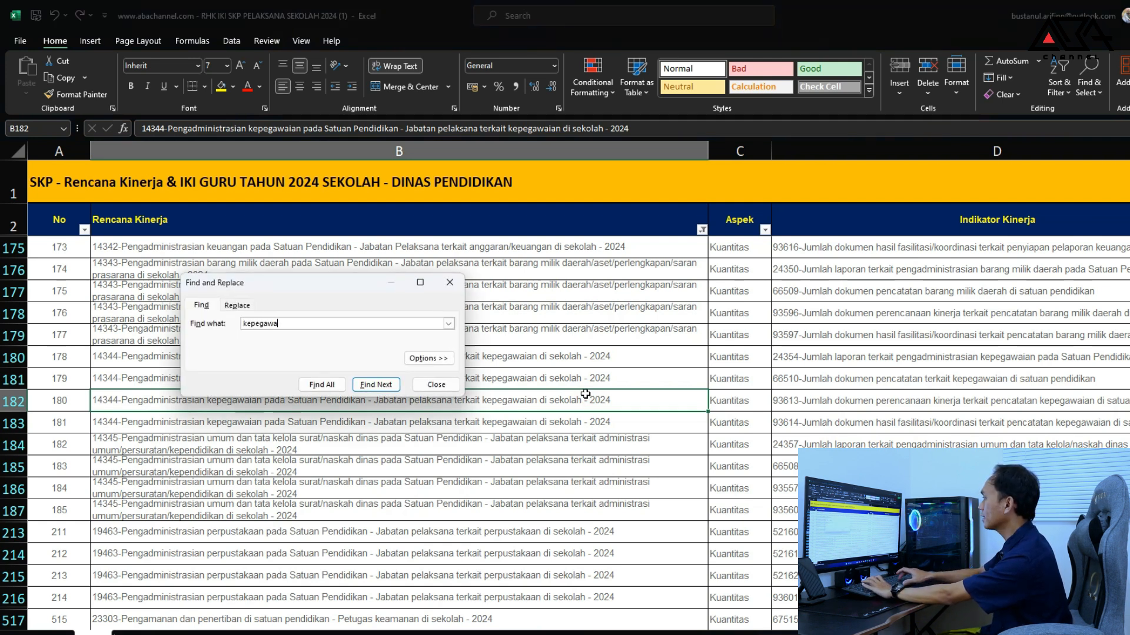
{"action": "key", "text": "Return"}
{"action": "key", "text": "Return"}
{"action": "key", "text": "Return"}
{"action": "key", "text": "Return"}
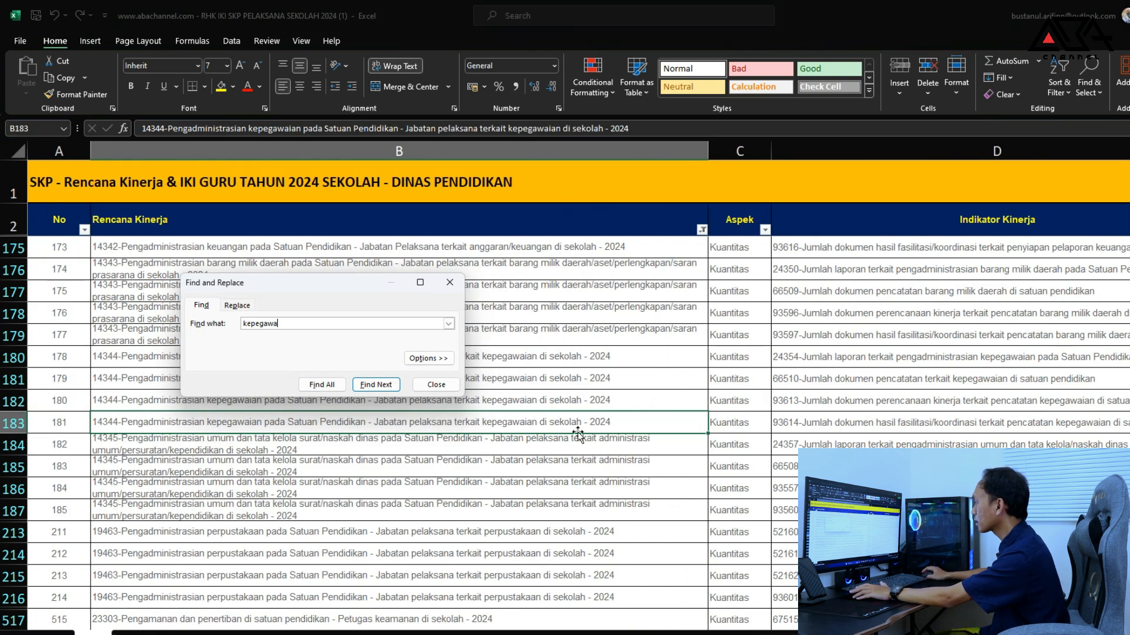
{"action": "left_click", "coordinate": [573, 447]}
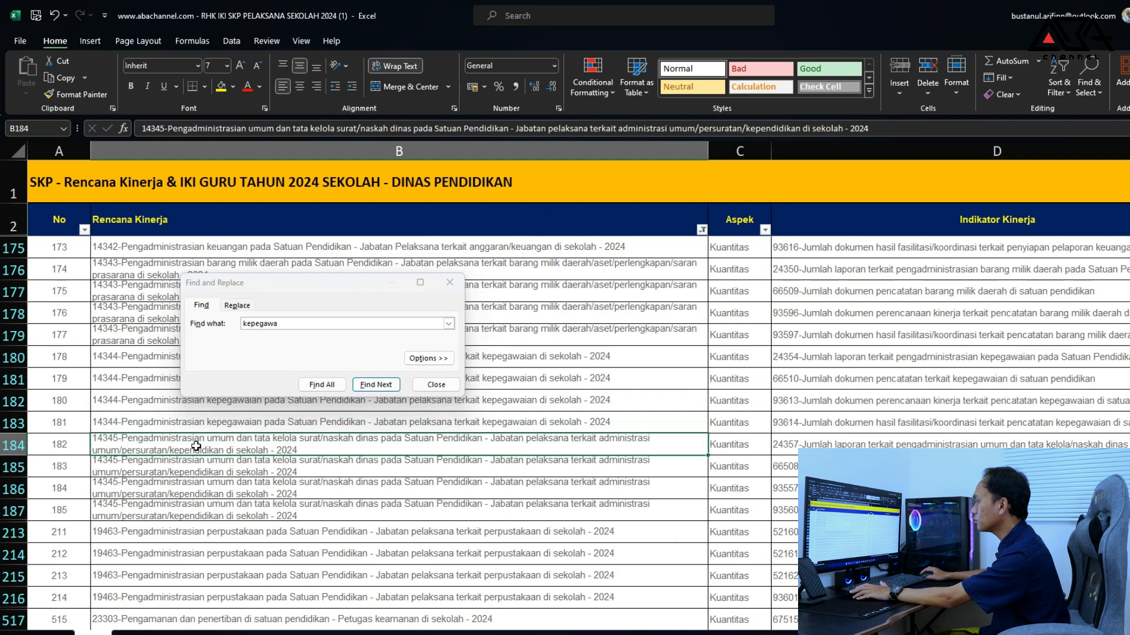
{"action": "left_click", "coordinate": [450, 283]}
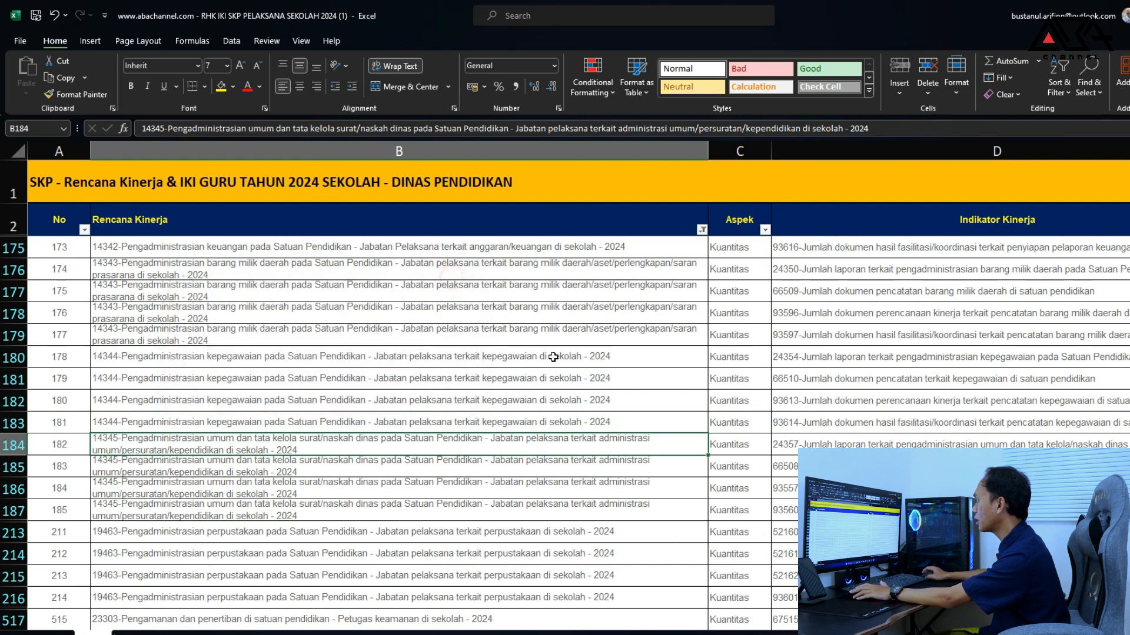
Fill the four 14344 Rencana Kinerja cells yellow and copy their text from "Pengadministrasian kepegawaian" through "2024", without the code
{"action": "left_click_drag", "start_coordinate": [548, 352], "coordinate": [545, 418]}
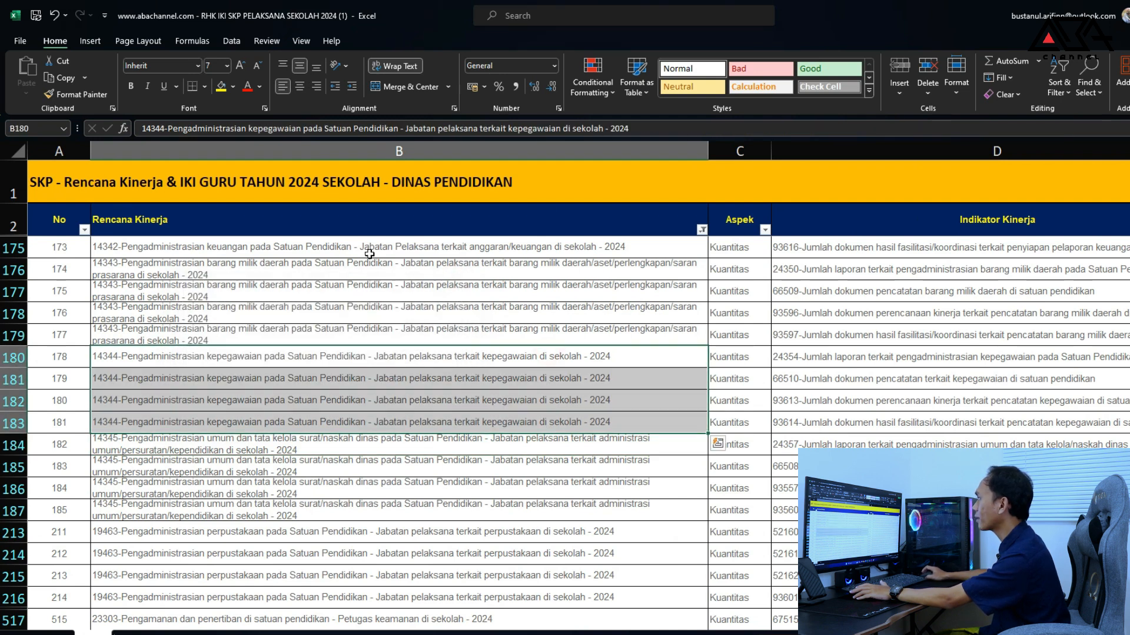
{"action": "left_click", "coordinate": [222, 87]}
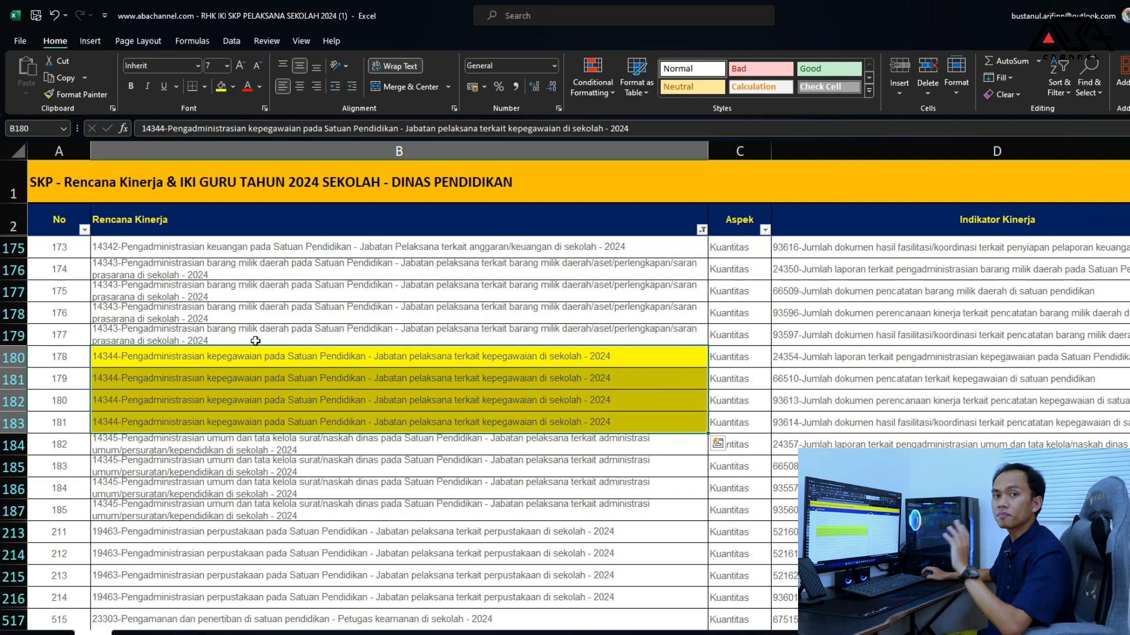
{"action": "left_click", "coordinate": [353, 357]}
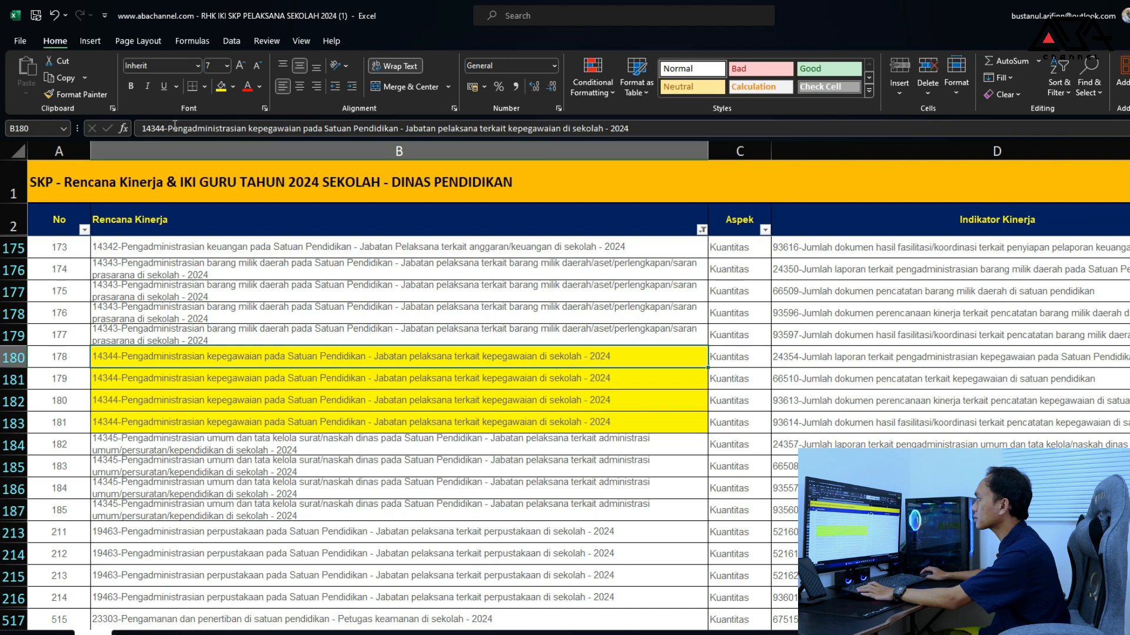
{"action": "left_click_drag", "start_coordinate": [168, 126], "coordinate": [546, 127]}
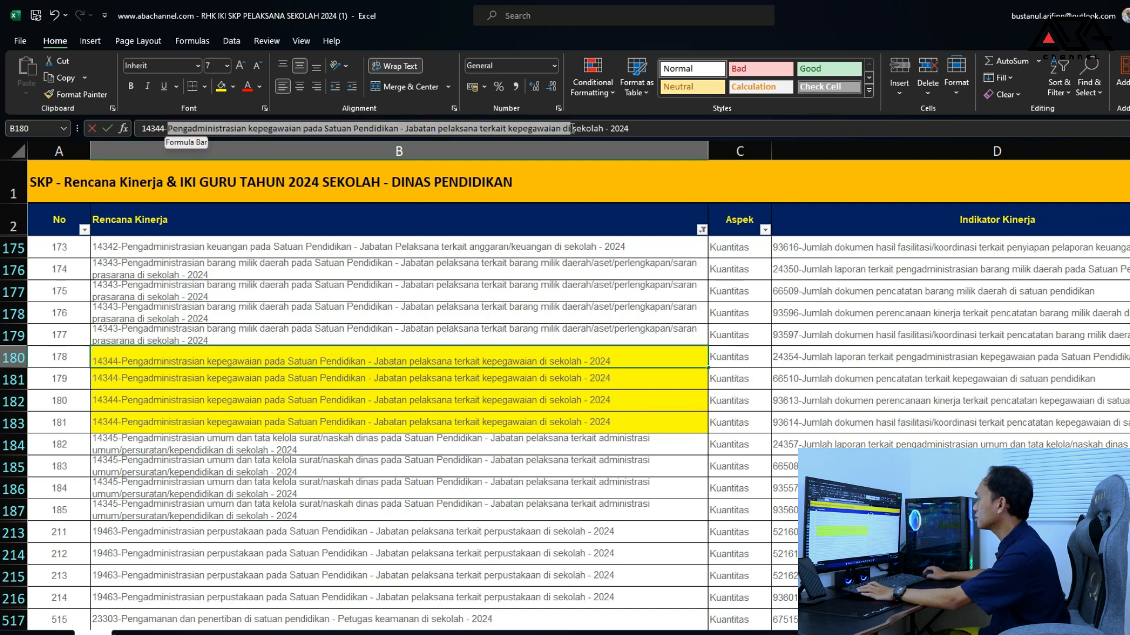
{"action": "left_click_drag", "start_coordinate": [601, 129], "coordinate": [630, 130]}
{"action": "key", "text": "ctrl+c"}
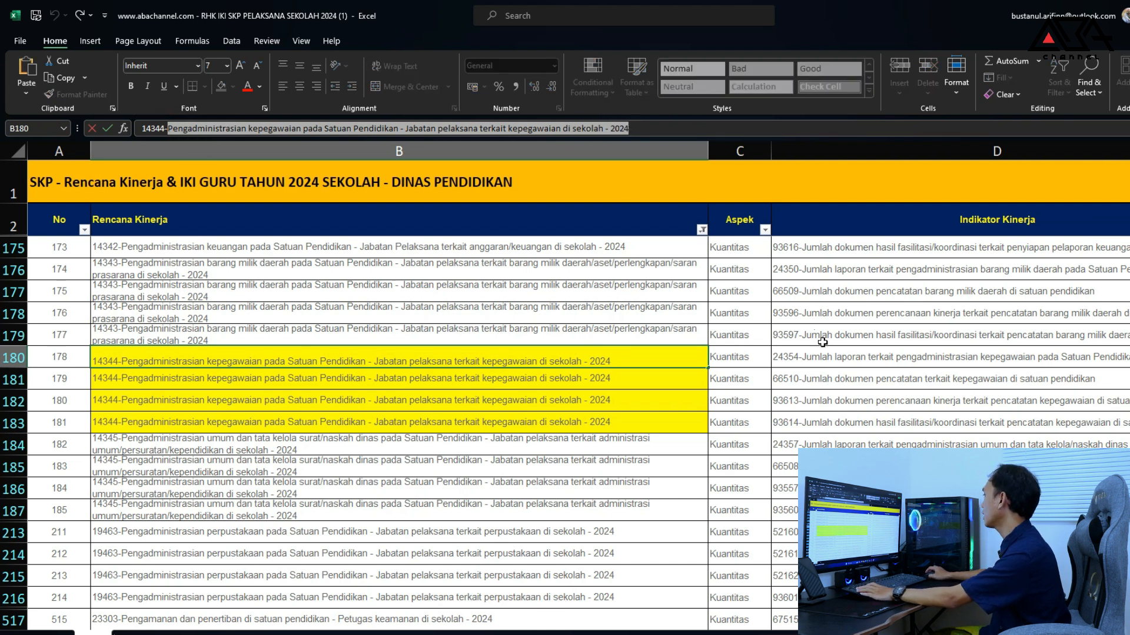
{"action": "left_click", "coordinate": [834, 361]}
{"action": "double_click", "coordinate": [812, 357]}
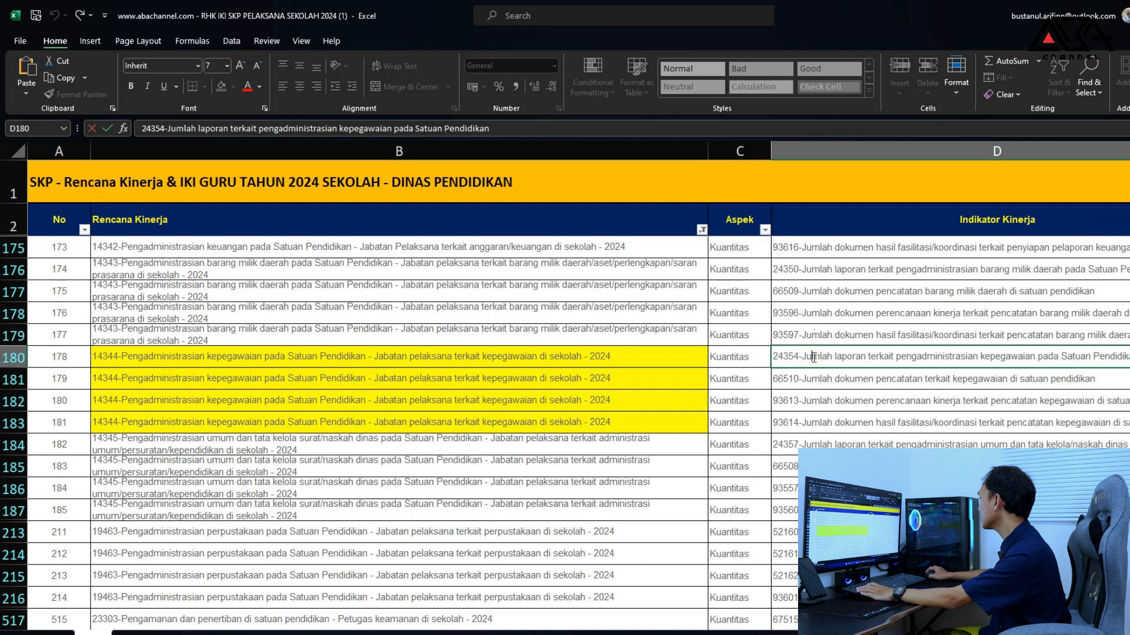
{"action": "left_click", "coordinate": [626, 373]}
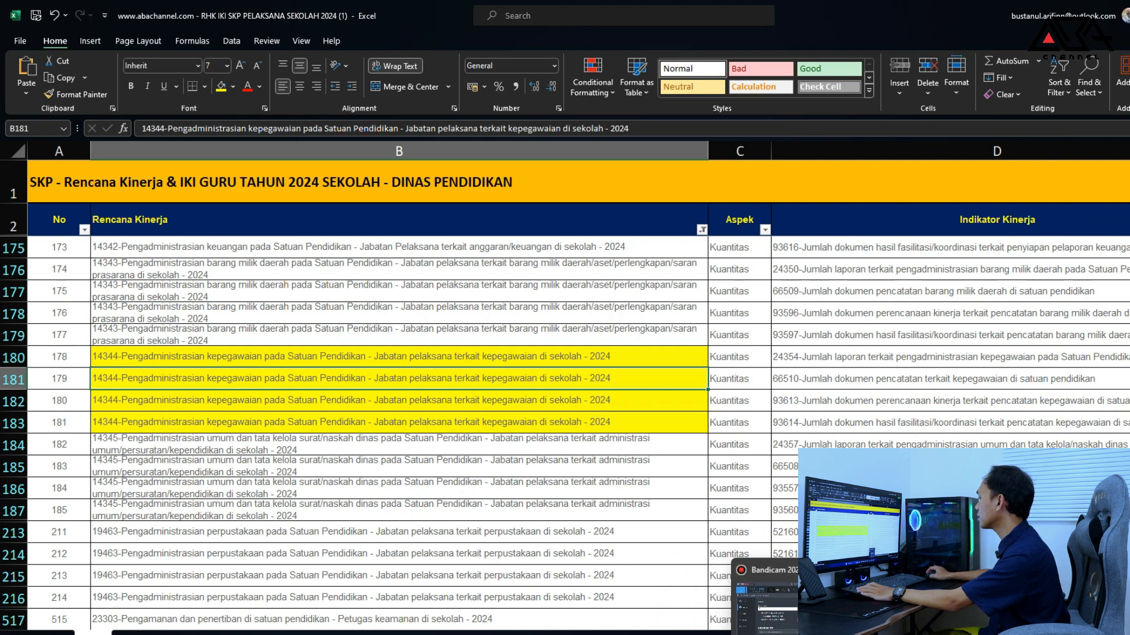
Switch to the Kinerja Utama lookup window in Chrome and search it for the copied Rencana Kinerja text
{"action": "mouse_move", "coordinate": [734, 629]}
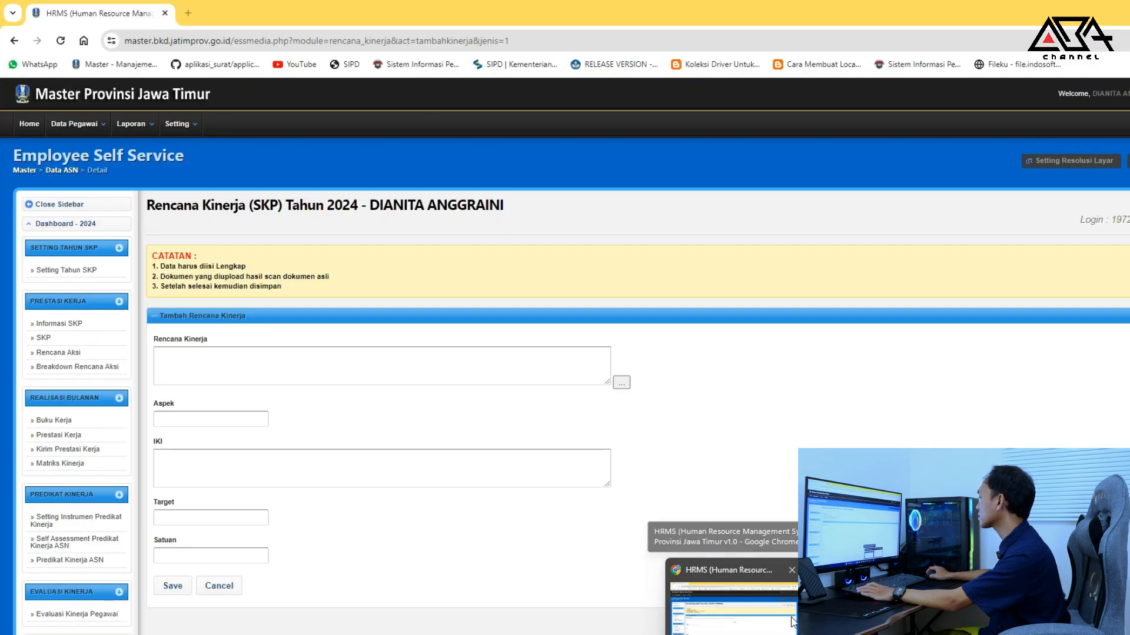
{"action": "left_click", "coordinate": [821, 617]}
{"action": "left_click", "coordinate": [277, 61]}
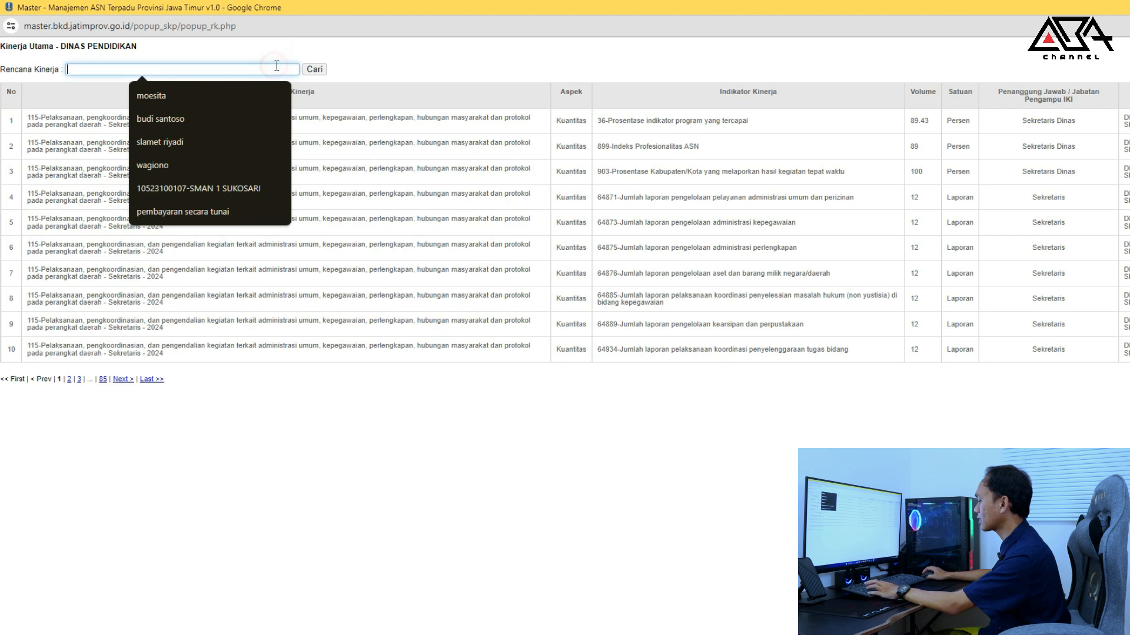
{"action": "key", "text": "ctrl+v"}
{"action": "left_click", "coordinate": [310, 68]}
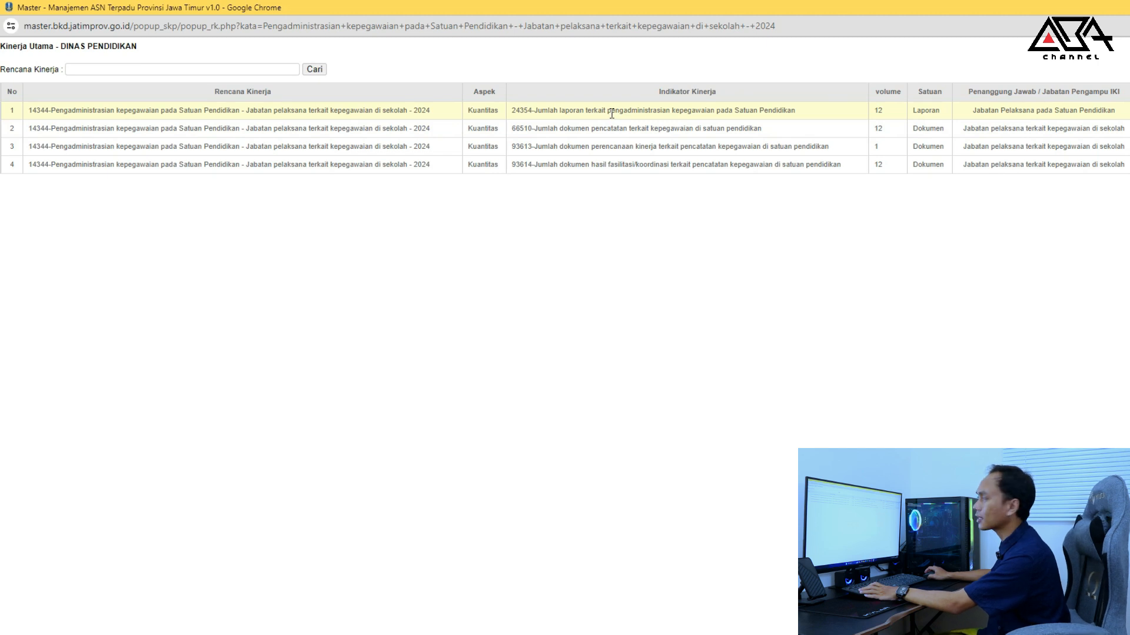
Pick indicator 24354-Jumlah laporan terkait pengadministrasian kepegawaian for the Rencana Kinerja form and check its Target field
{"action": "key", "text": "alt+Tab"}
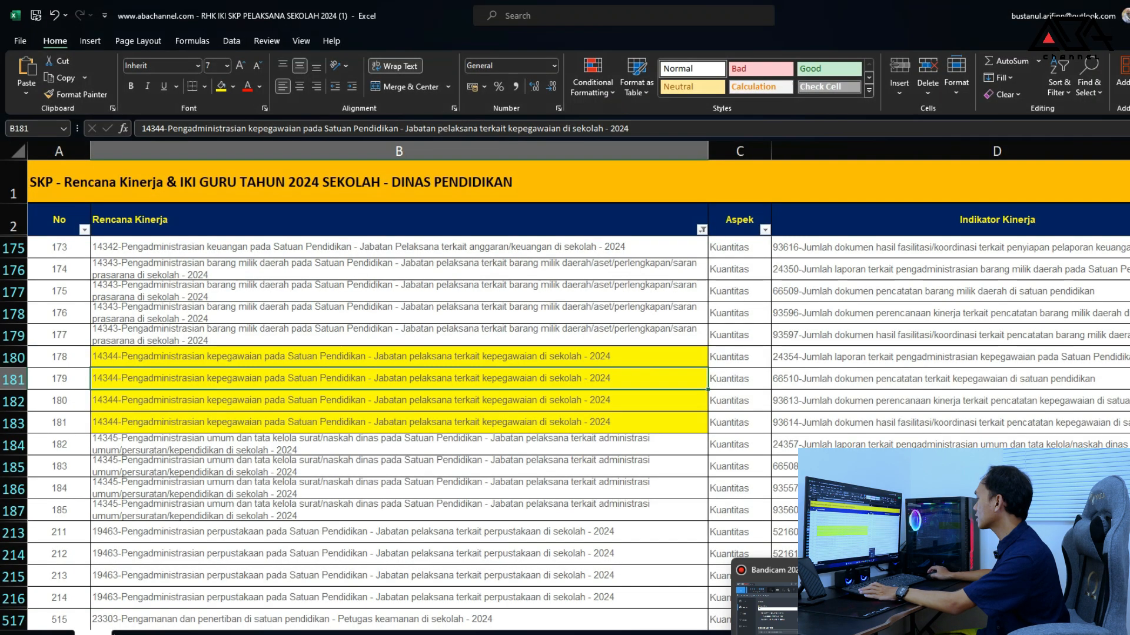
{"action": "key", "text": "alt+Tab"}
{"action": "left_click", "coordinate": [199, 516]}
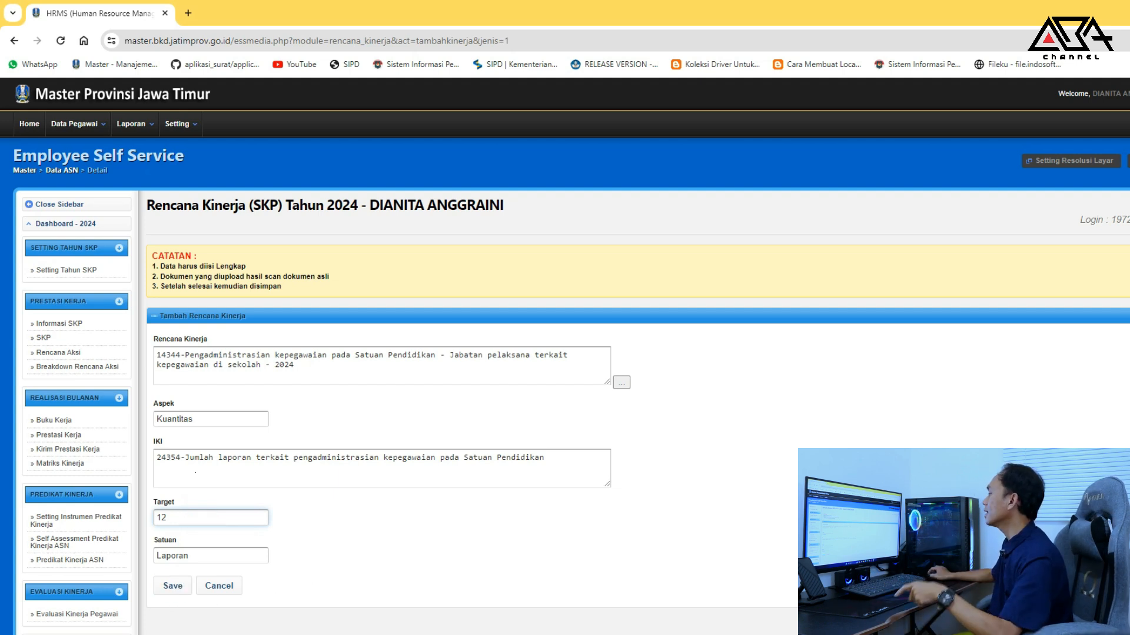
Switch to the Excel workbook and examine the Indikator Kinerja of each highlighted 14344 row
{"action": "key", "text": "alt+Tab"}
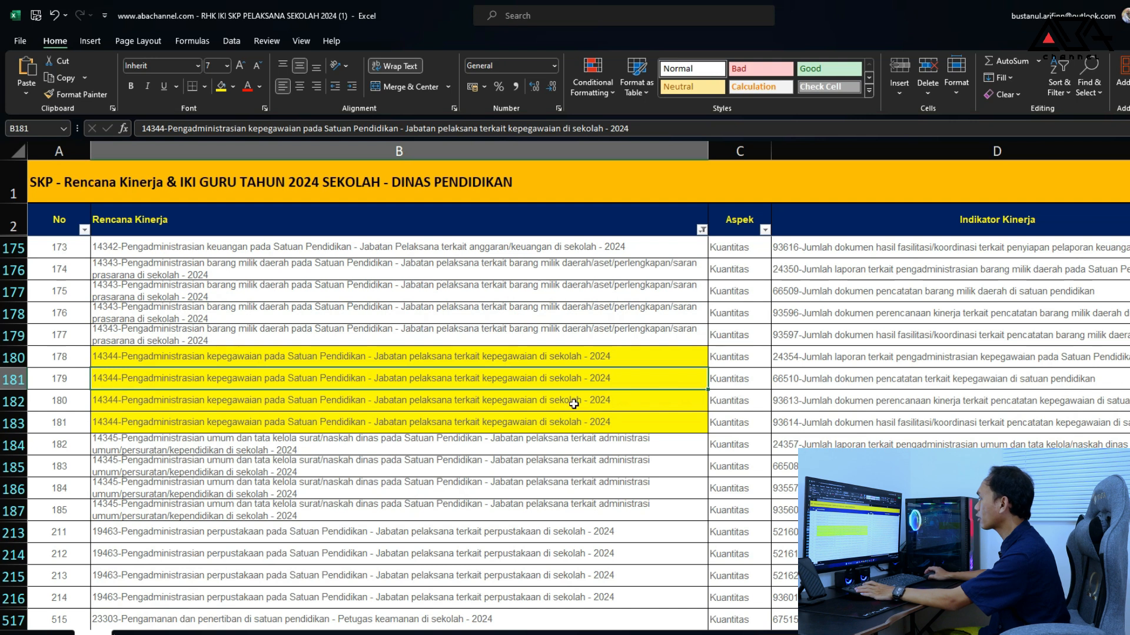
{"action": "left_click_drag", "start_coordinate": [565, 358], "coordinate": [729, 416]}
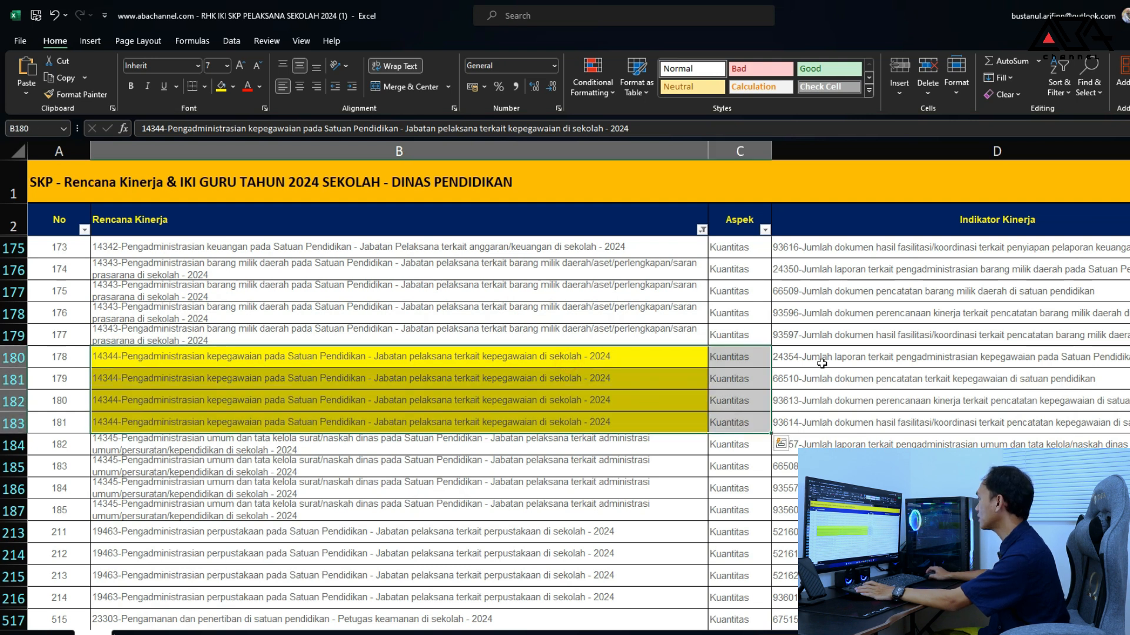
{"action": "left_click", "coordinate": [803, 363]}
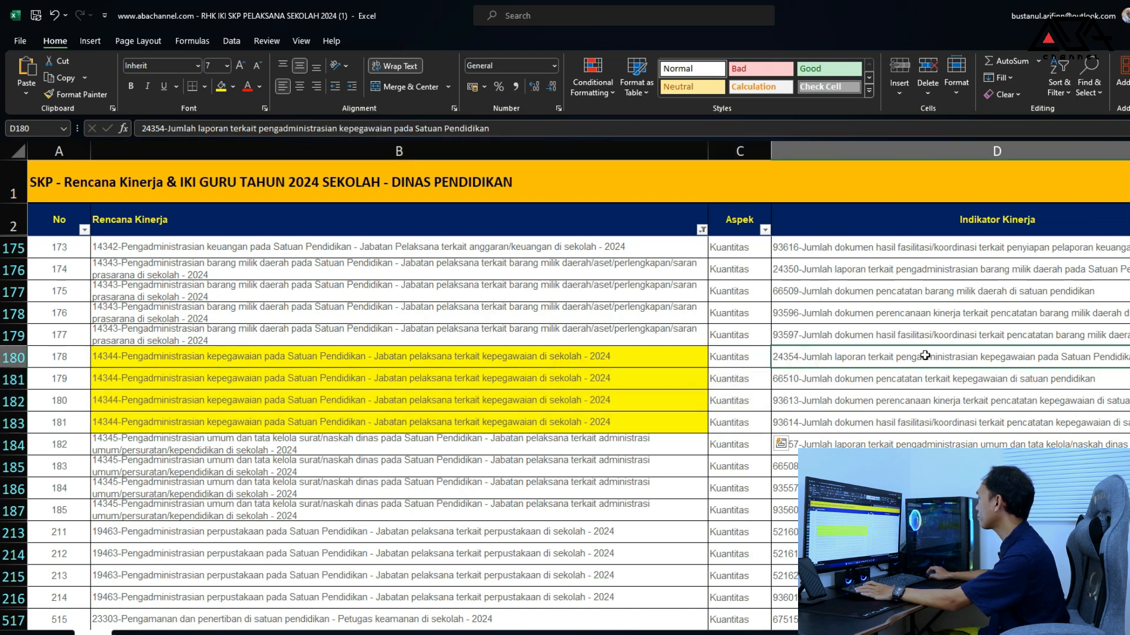
{"action": "left_click", "coordinate": [811, 377]}
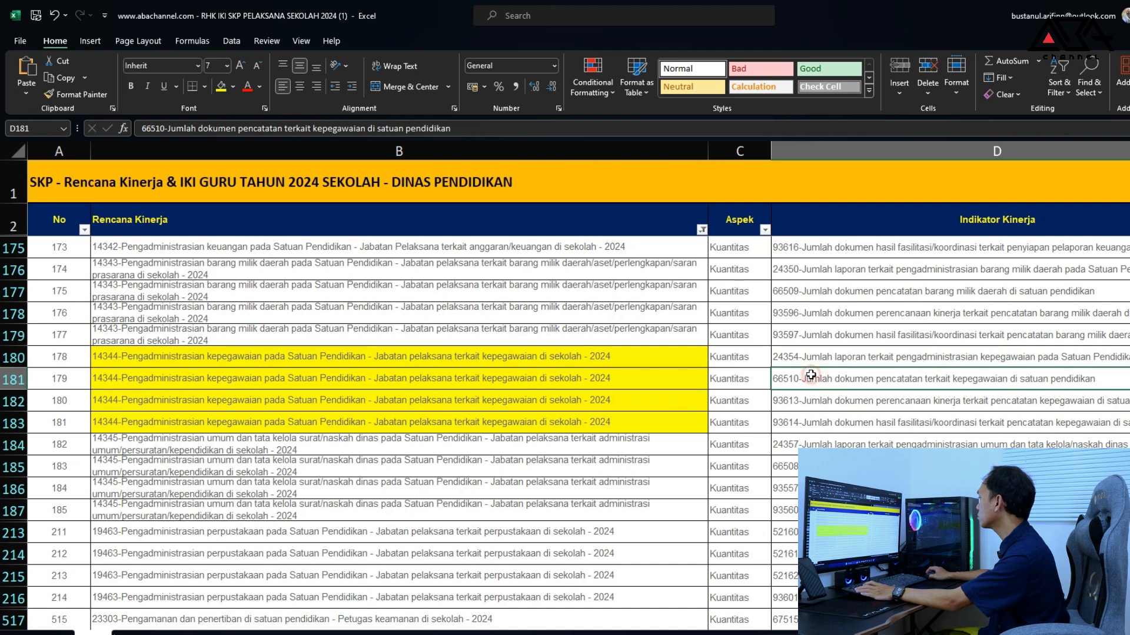
{"action": "left_click", "coordinate": [818, 405]}
{"action": "left_click", "coordinate": [832, 420]}
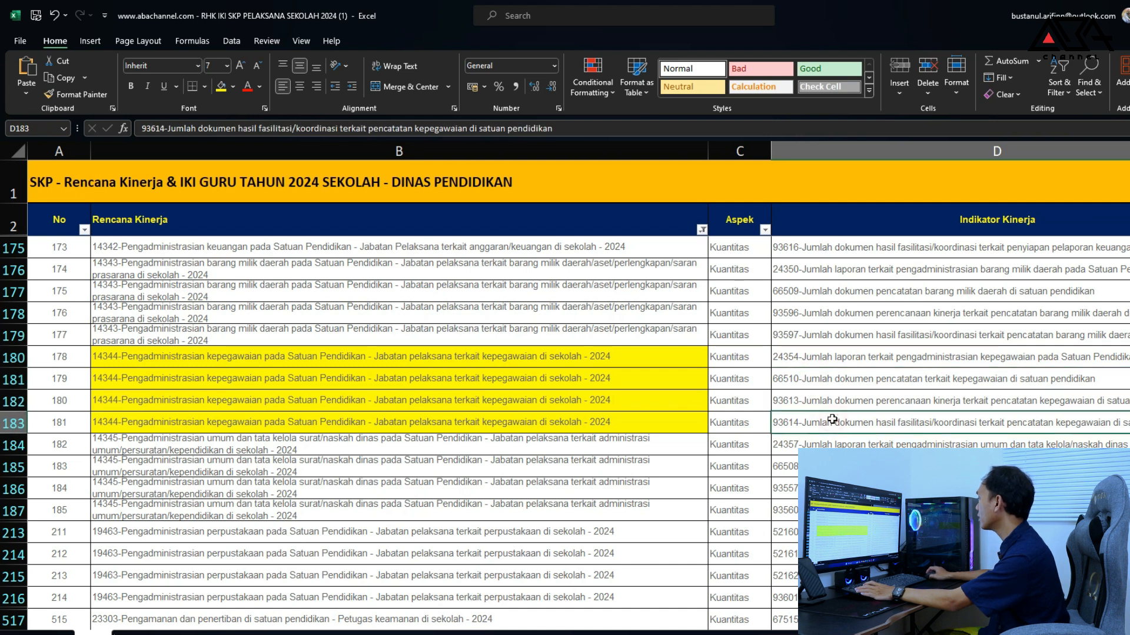
{"action": "left_click", "coordinate": [825, 354]}
Examine the Volume, Satuan and Penanggung Jawab / Jabatan Pengampu IKI values of the highlighted 14344 rows
{"action": "key", "text": "Left"}
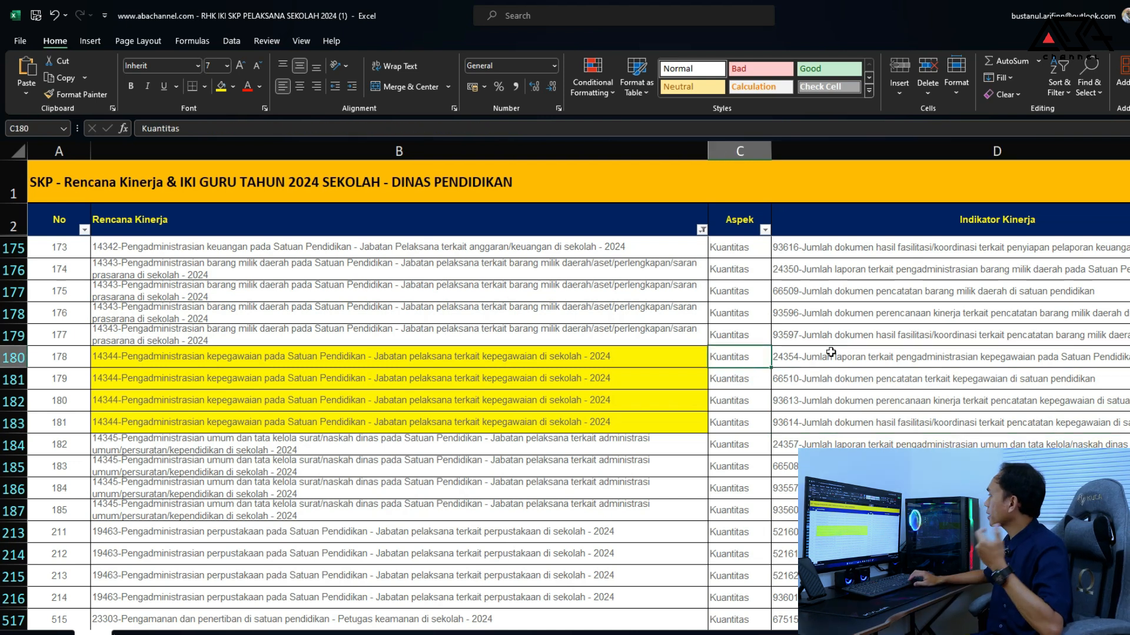
{"action": "key", "text": "Right"}
{"action": "key", "text": "Right"}
{"action": "key", "text": "Right"}
{"action": "key", "text": "Right"}
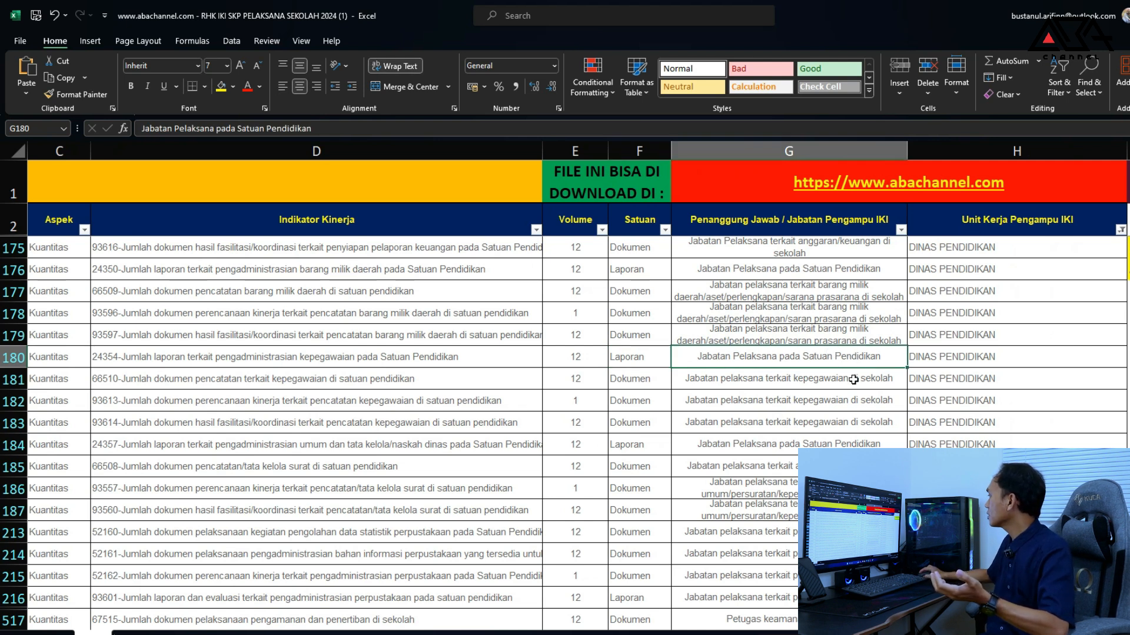
{"action": "left_click_drag", "start_coordinate": [856, 360], "coordinate": [841, 426]}
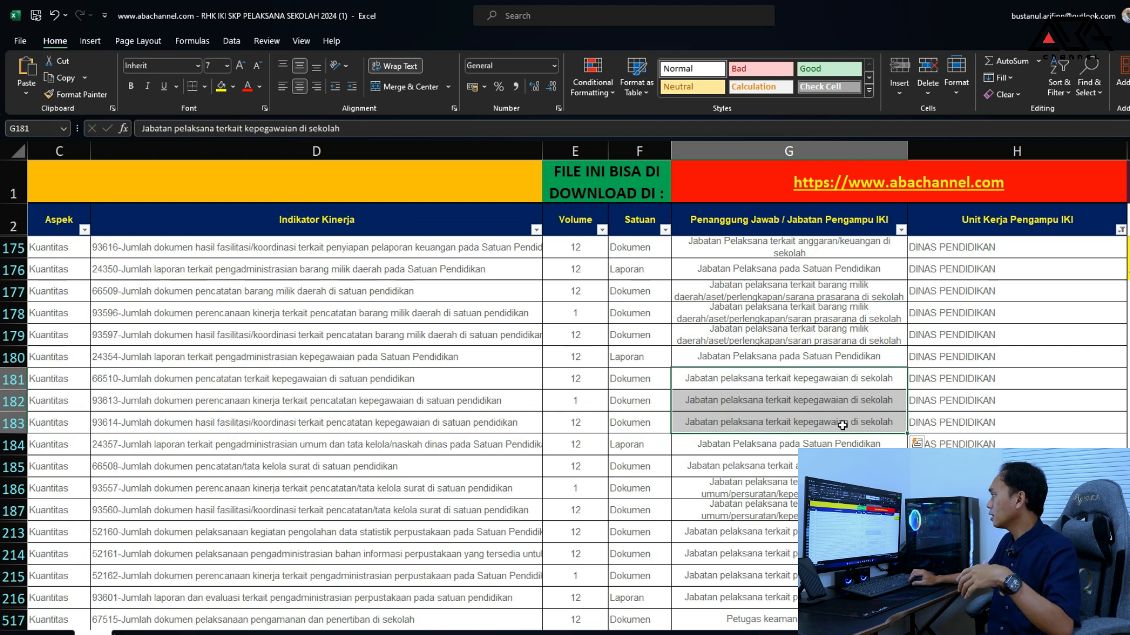
{"action": "key", "text": "Left"}
{"action": "key", "text": "Left"}
{"action": "key", "text": "Left"}
{"action": "key", "text": "Left"}
{"action": "key", "text": "Left"}
{"action": "key", "text": "Left"}
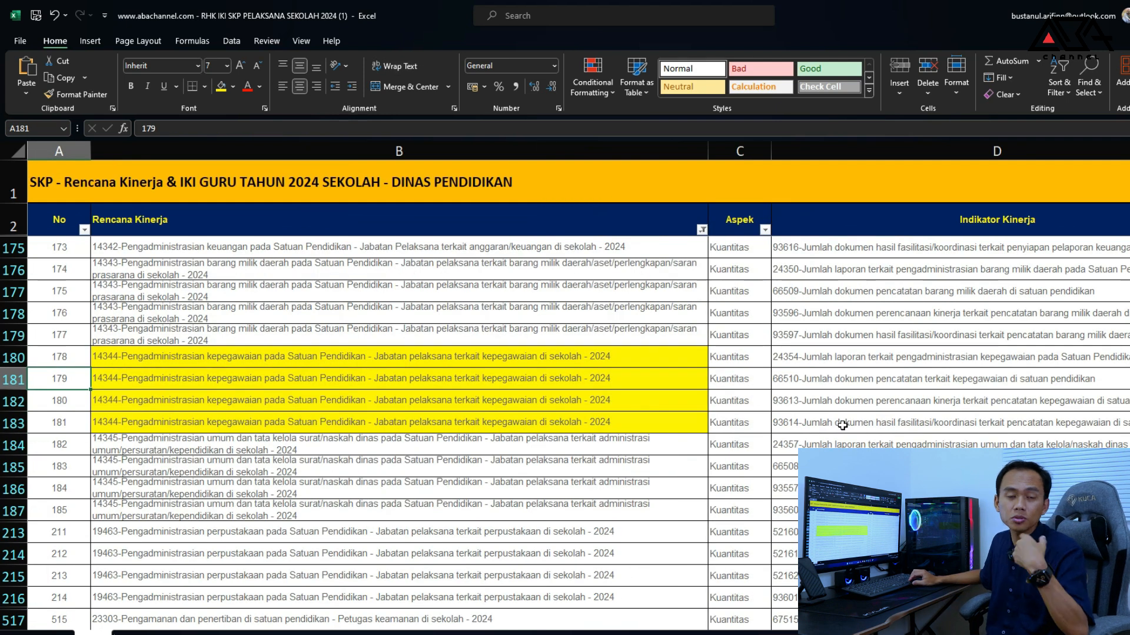
{"action": "key", "text": "Right"}
{"action": "key", "text": "Right"}
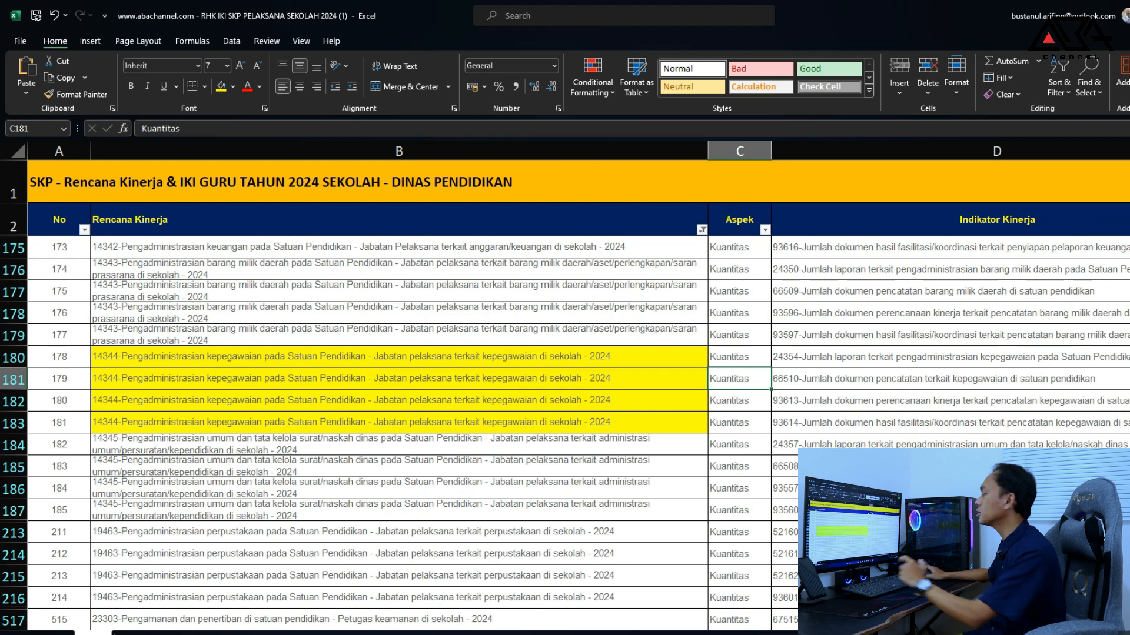
Switch from the reference workbook to the empty Tambah Rencana Kinerja form in Chrome
{"action": "mouse_move", "coordinate": [806, 634]}
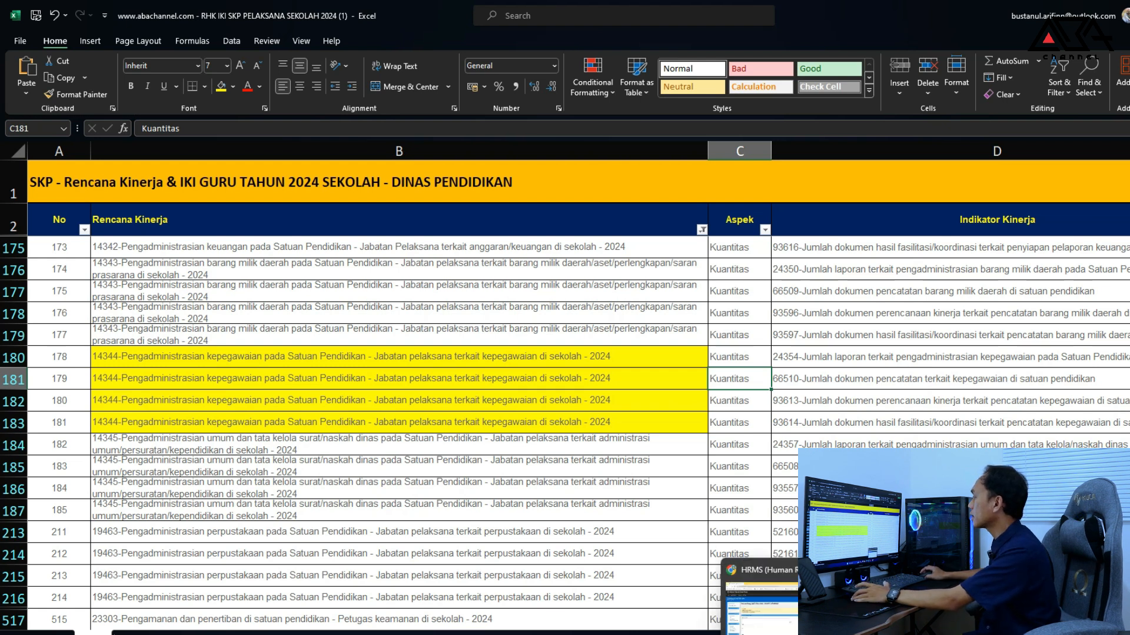
{"action": "left_click", "coordinate": [806, 634]}
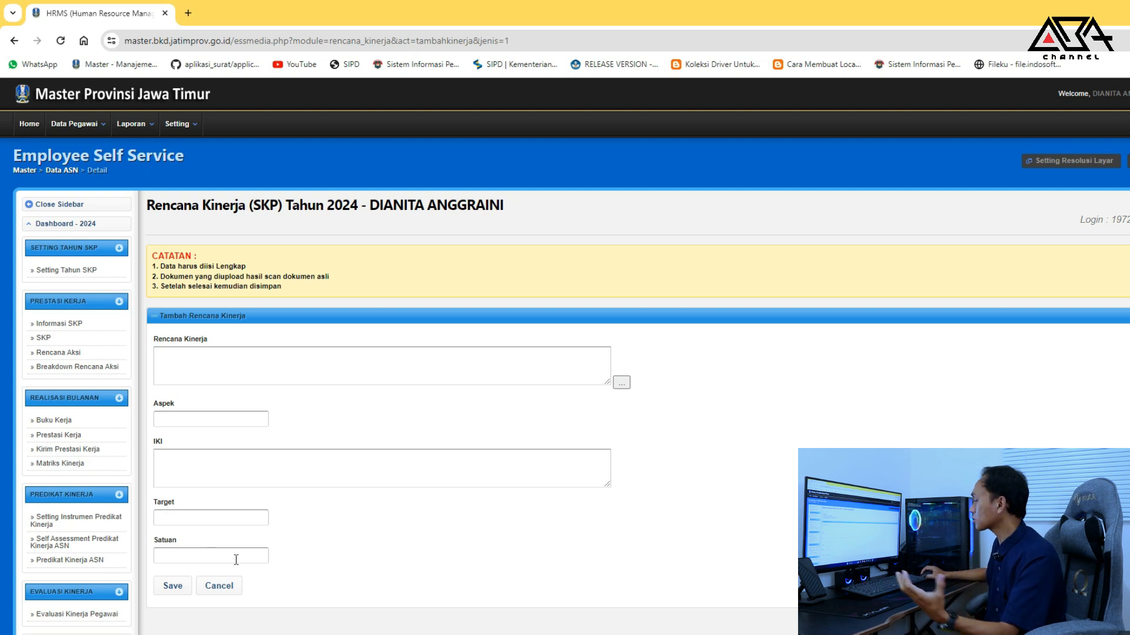
{"action": "mouse_move", "coordinate": [806, 634]}
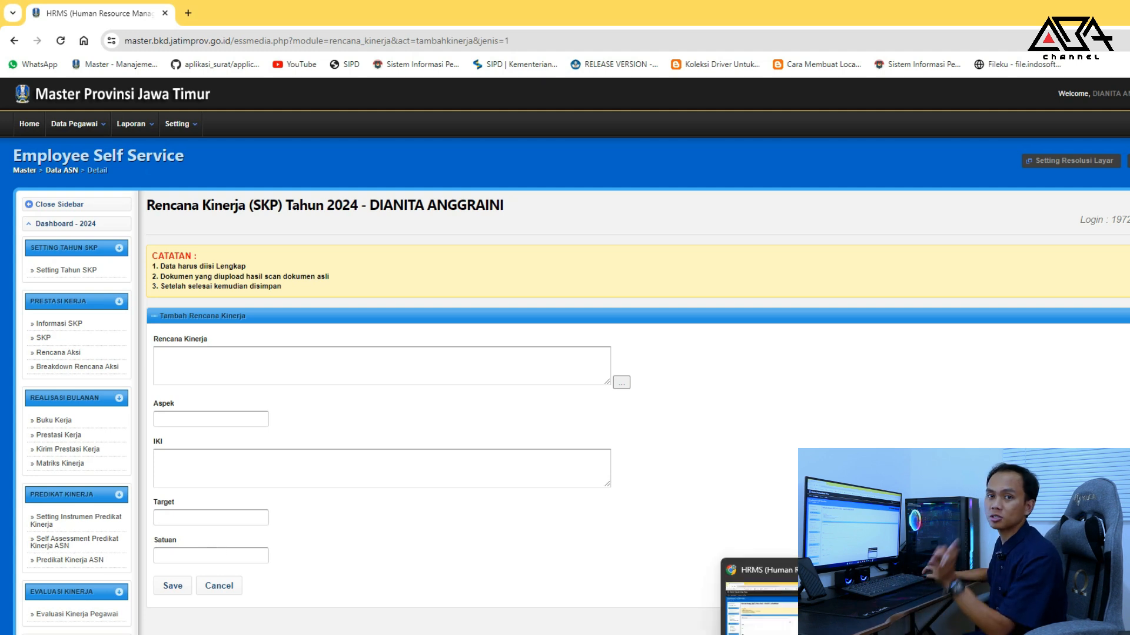
{"action": "mouse_move", "coordinate": [772, 634]}
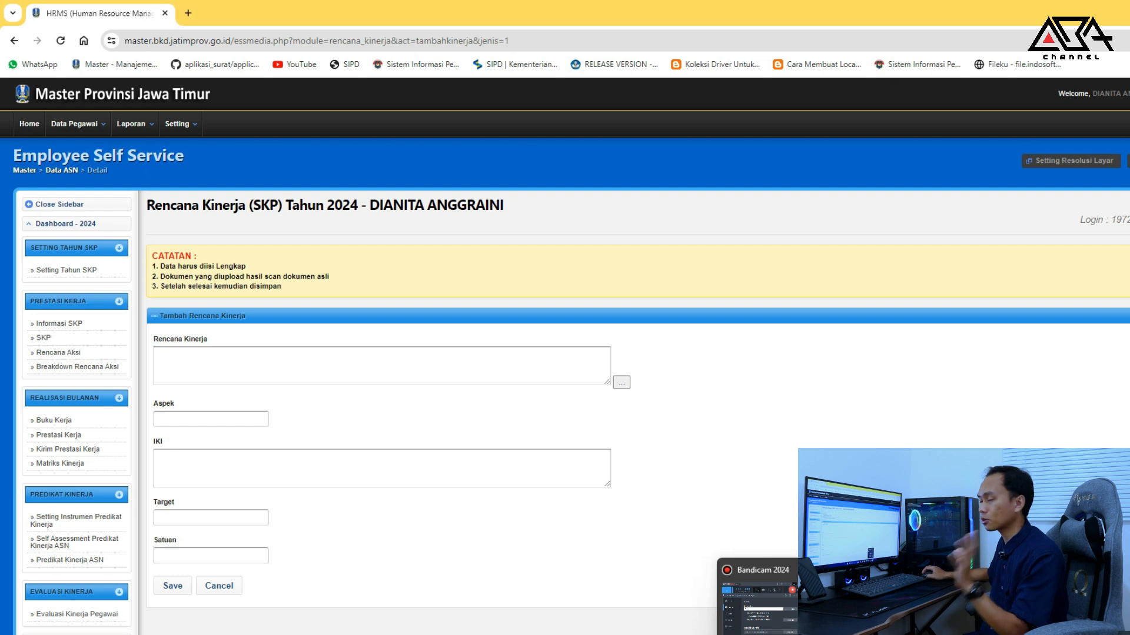
In the SKP 2024 workbook, select cell B647's Rencana Kinerja text without the 23907 code, and return to the HRMS window in Chrome
{"action": "mouse_move", "coordinate": [656, 634]}
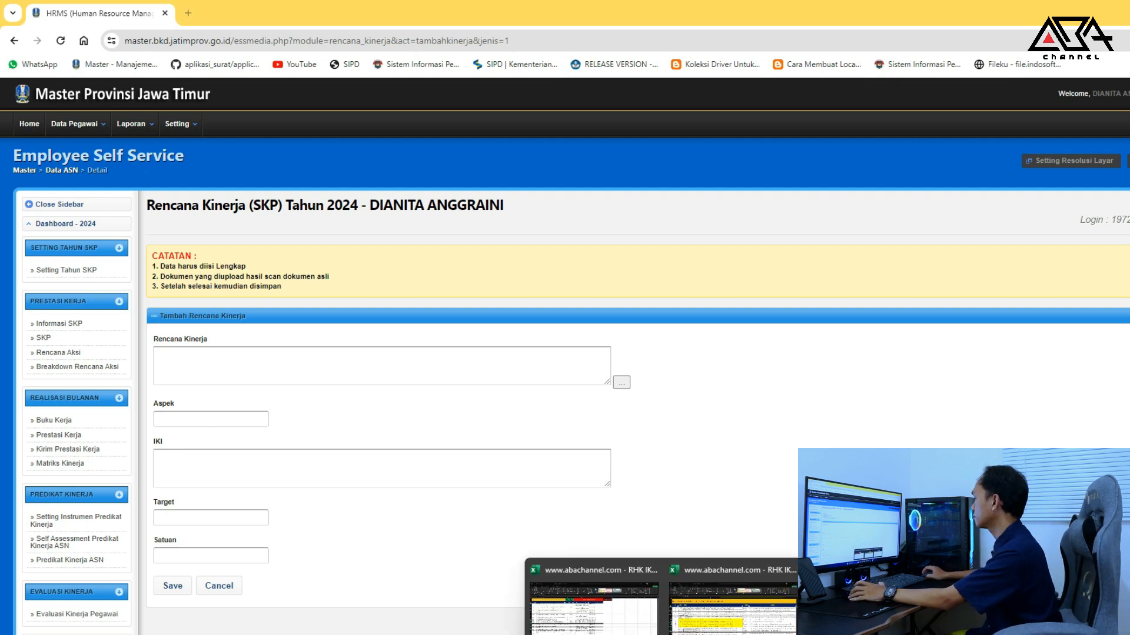
{"action": "left_click", "coordinate": [792, 609]}
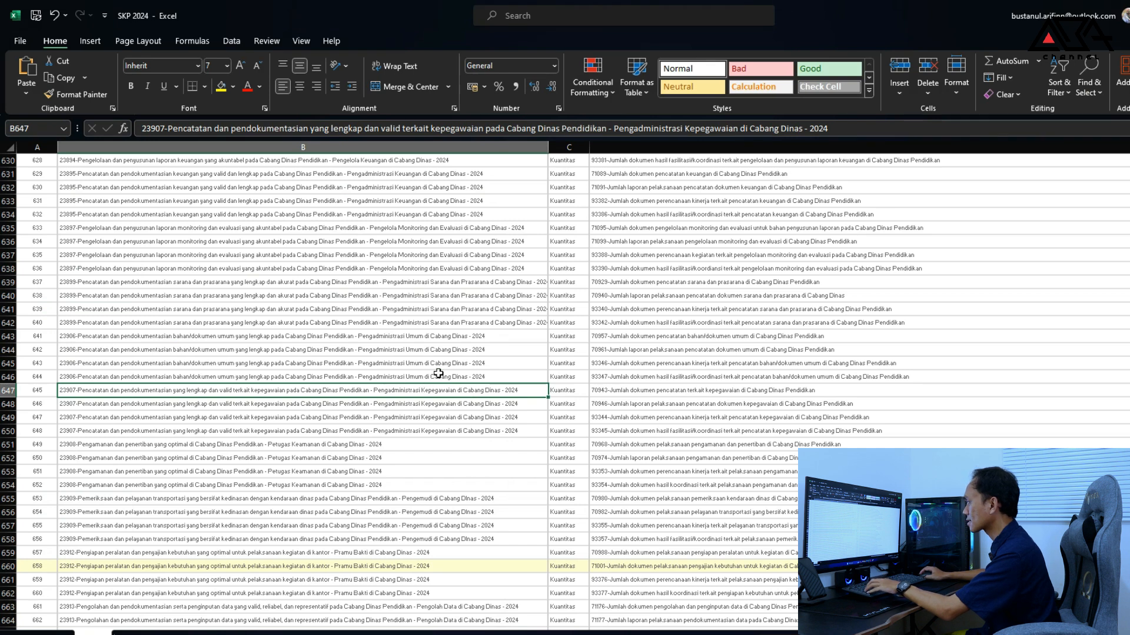
{"action": "left_click_drag", "start_coordinate": [169, 128], "coordinate": [845, 129]}
{"action": "mouse_move", "coordinate": [815, 634]}
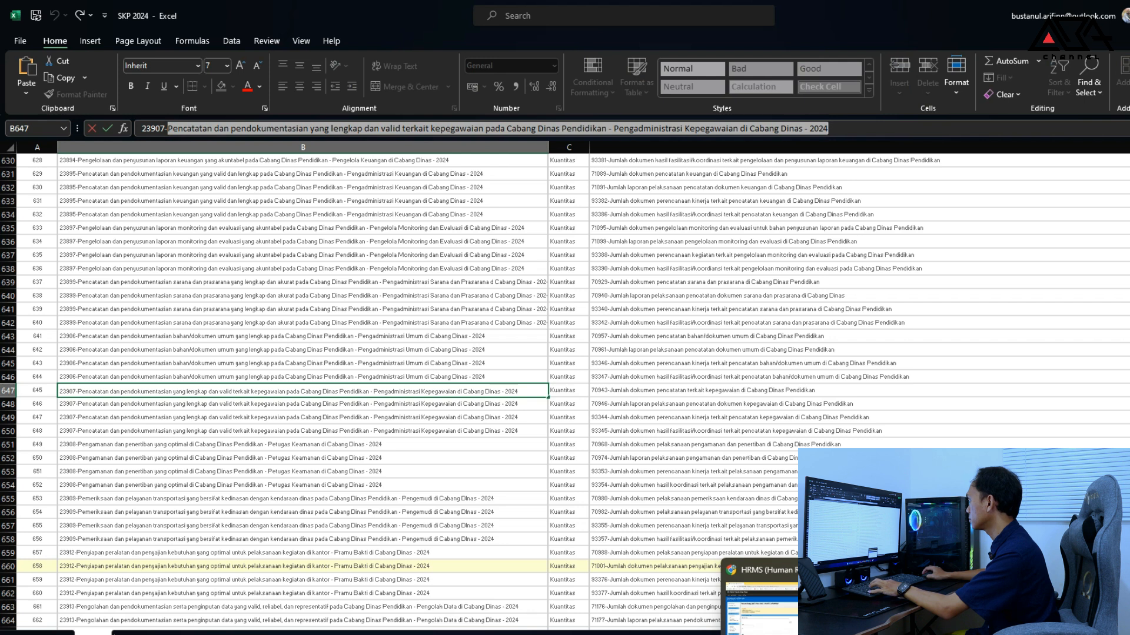
{"action": "left_click", "coordinate": [759, 606]}
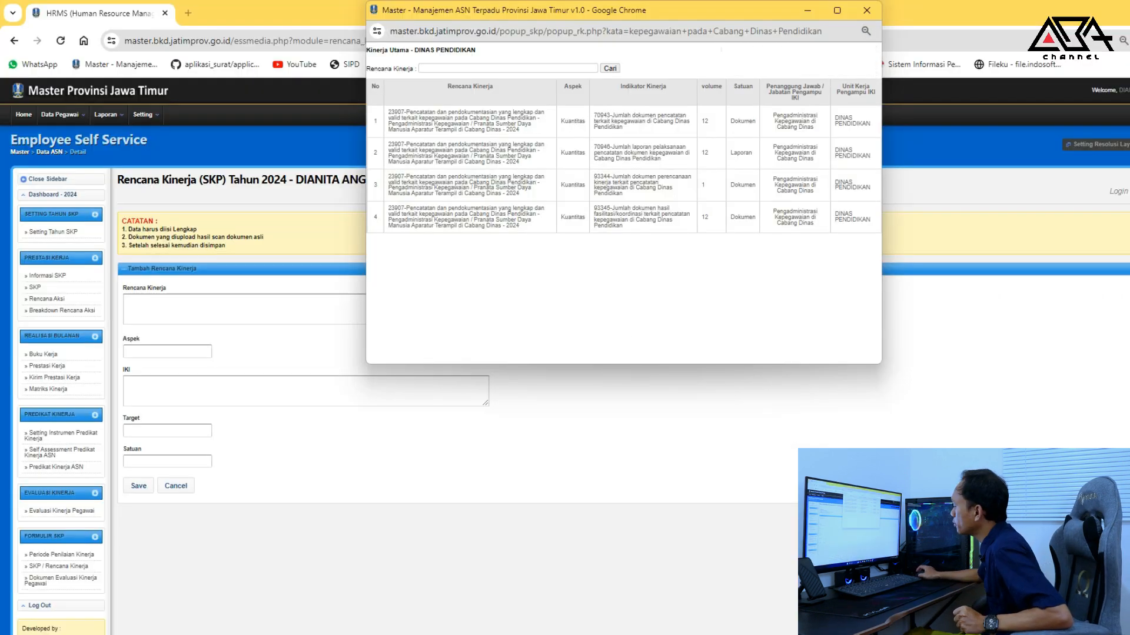
Bring the reference workbook up beside the Kinerja Utama lookup and check the "2. Pelaksanaan" note in its list of IKI stages
{"action": "left_click", "coordinate": [730, 634]}
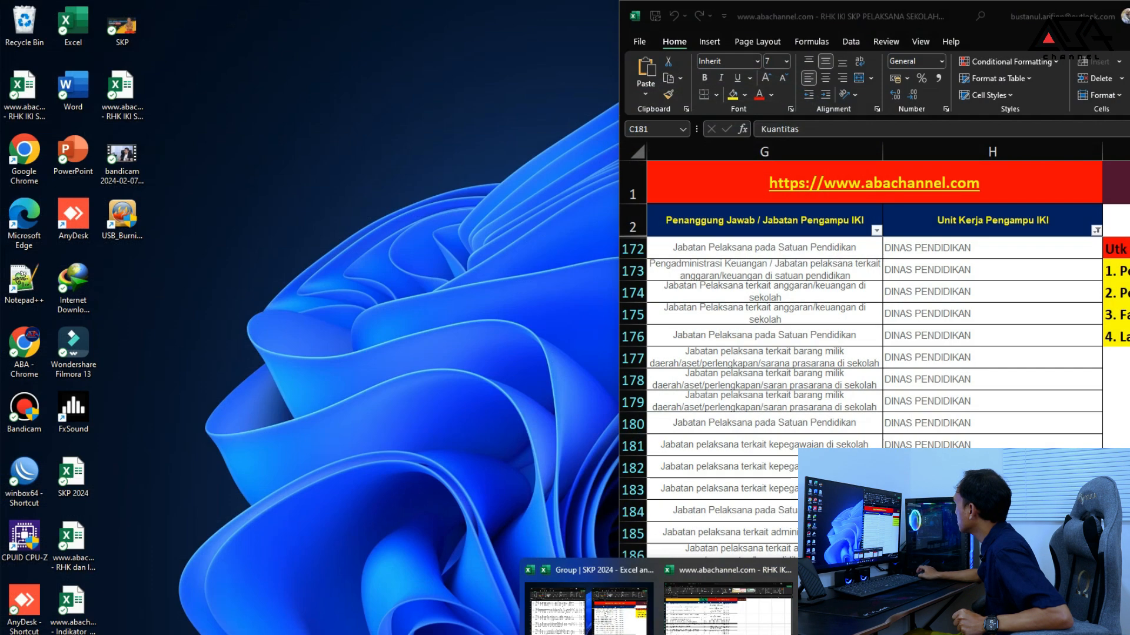
{"action": "left_click", "coordinate": [728, 609]}
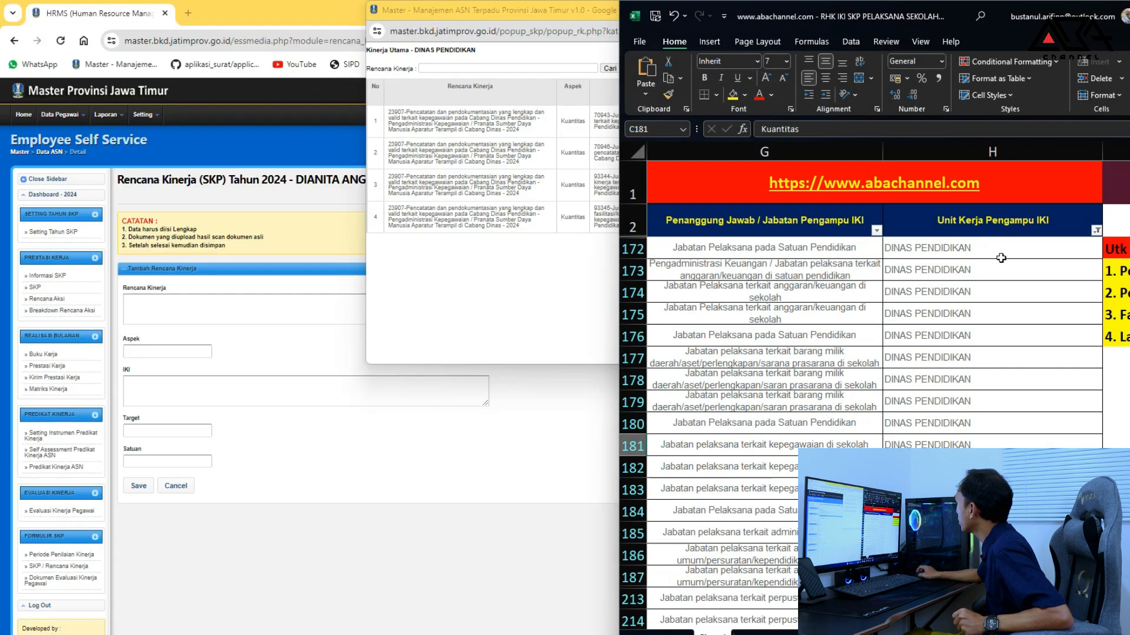
{"action": "left_click", "coordinate": [1116, 293]}
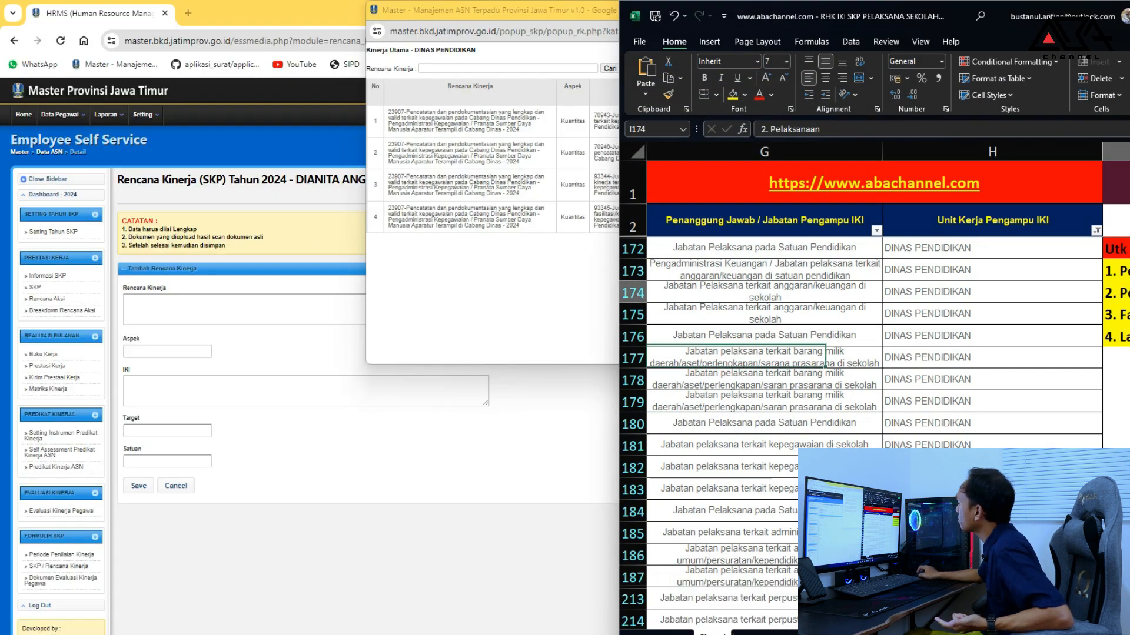
Pick indicator 93345-Jumlah dokumen hasil fasilitasi/koordinasi terkait pencatatan kepegawaian from the lookup and save the Kinerja Utama entry
{"action": "left_click", "coordinate": [474, 320]}
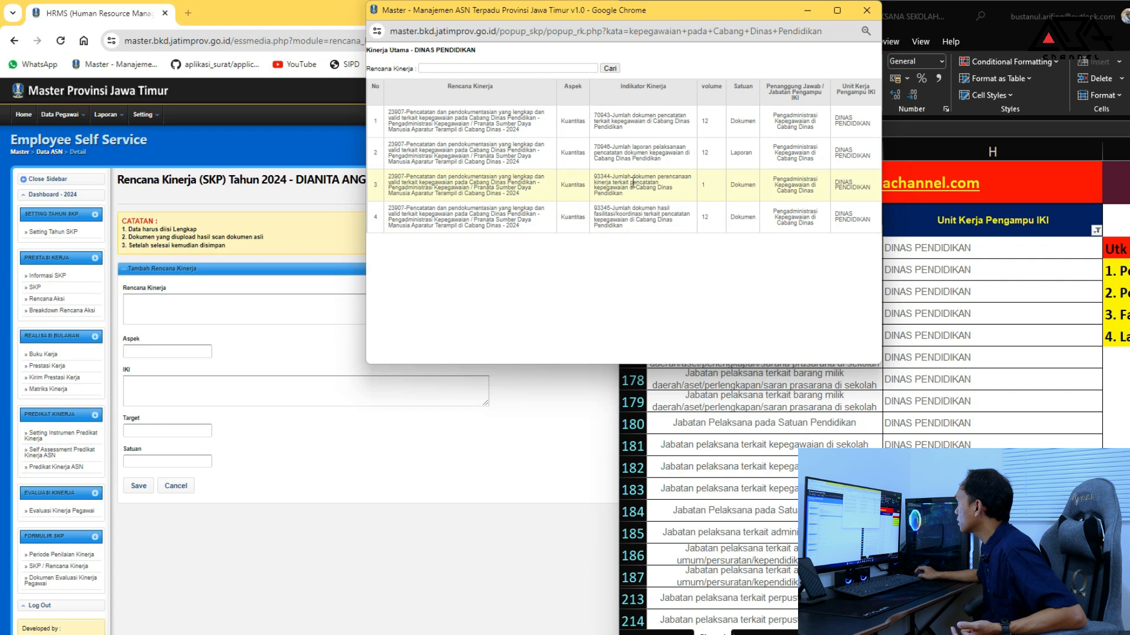
{"action": "left_click", "coordinate": [621, 216]}
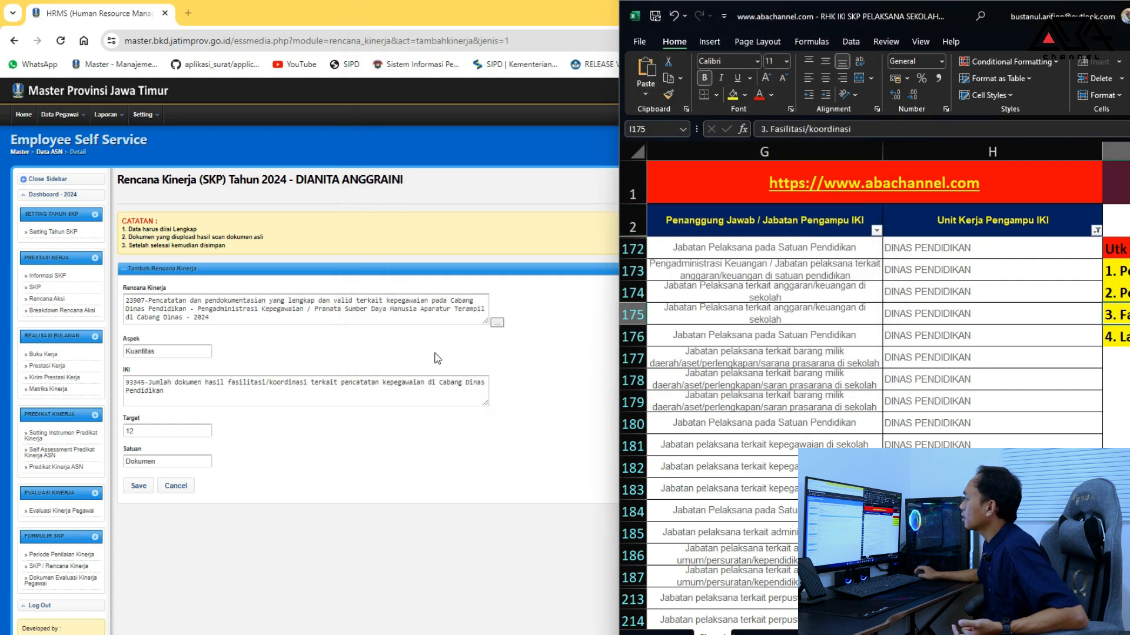
{"action": "left_click", "coordinate": [148, 478]}
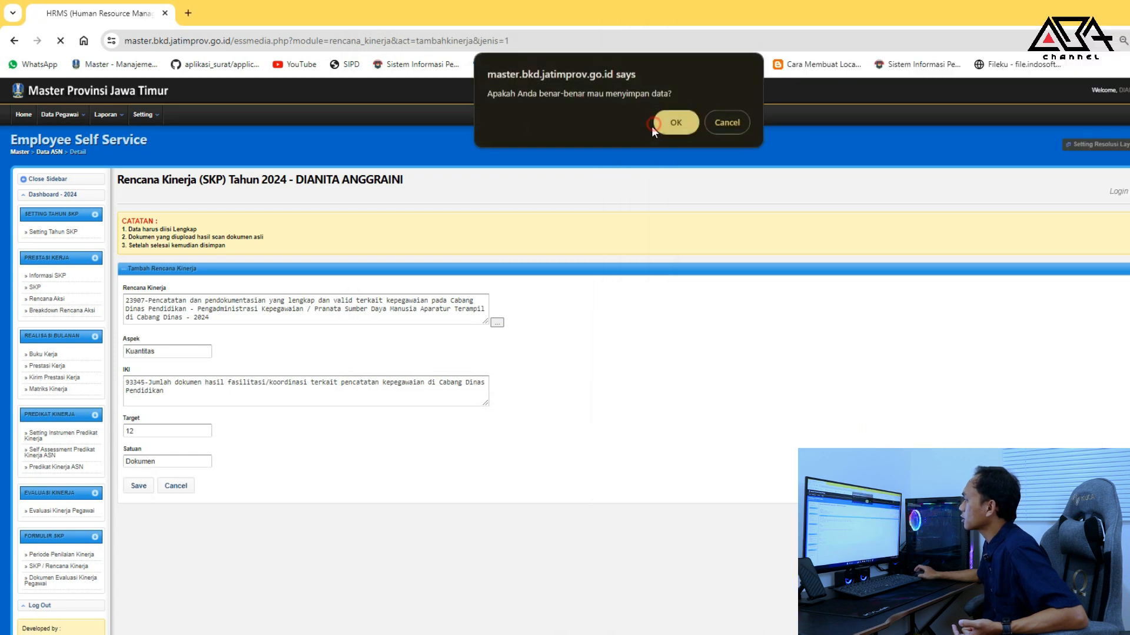
{"action": "key", "text": "Return"}
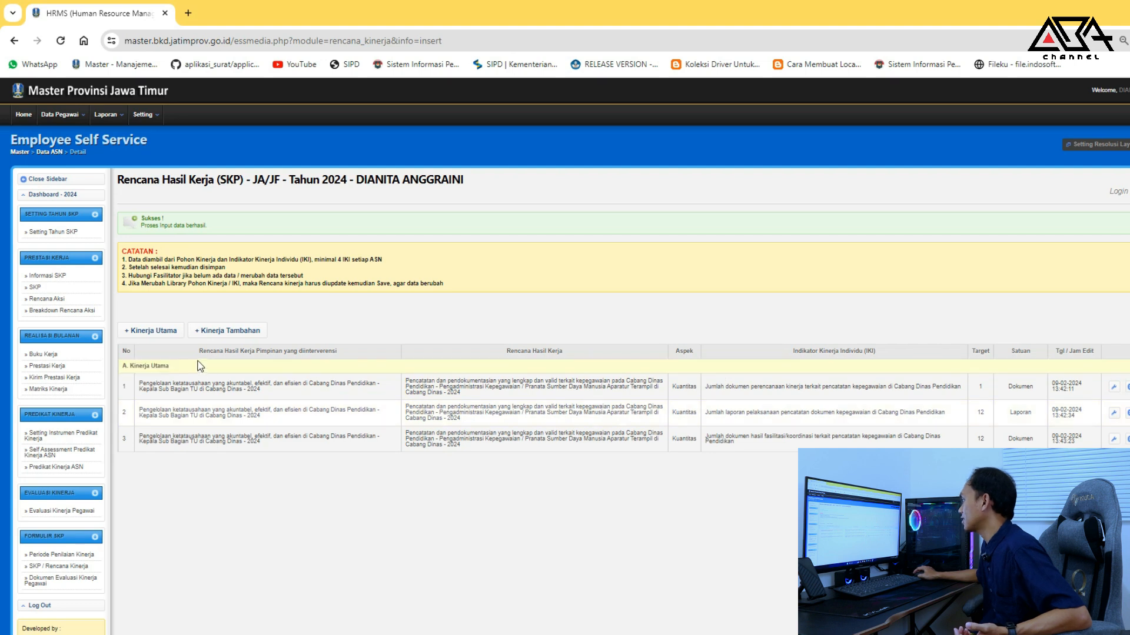
Start a new Kinerja Utama entry and search its Rencana Kinerja lookup for "kepegawaian pada Cabang Dinas Pendidikan"
{"action": "left_click", "coordinate": [169, 332]}
{"action": "left_click", "coordinate": [497, 322]}
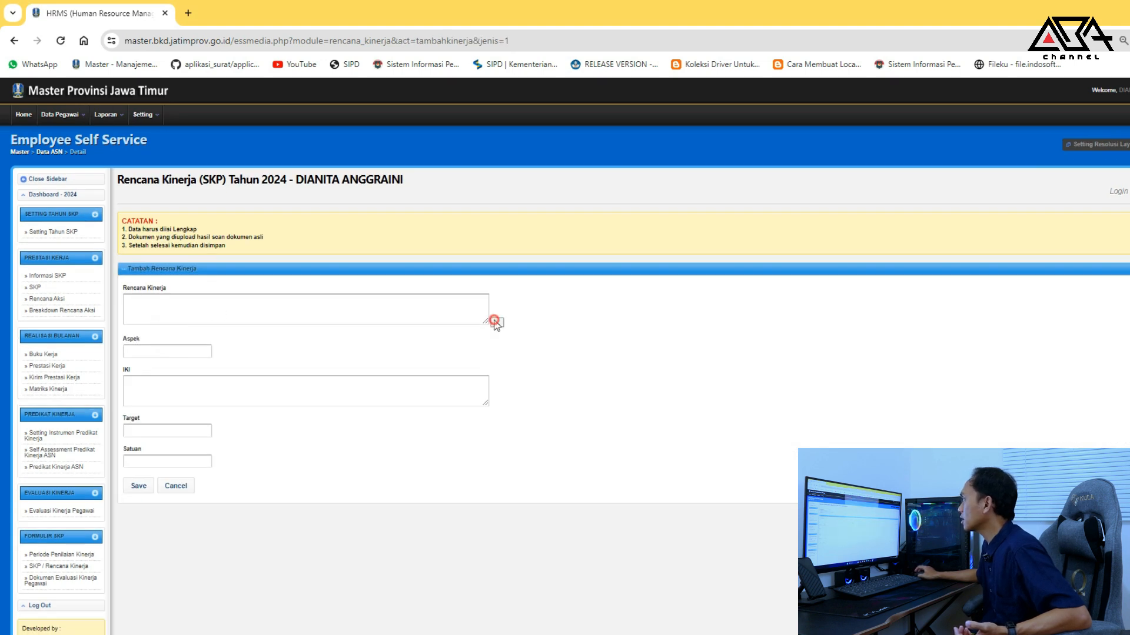
{"action": "left_click", "coordinate": [483, 70]}
{"action": "left_click", "coordinate": [550, 210]}
{"action": "left_click", "coordinate": [610, 69]}
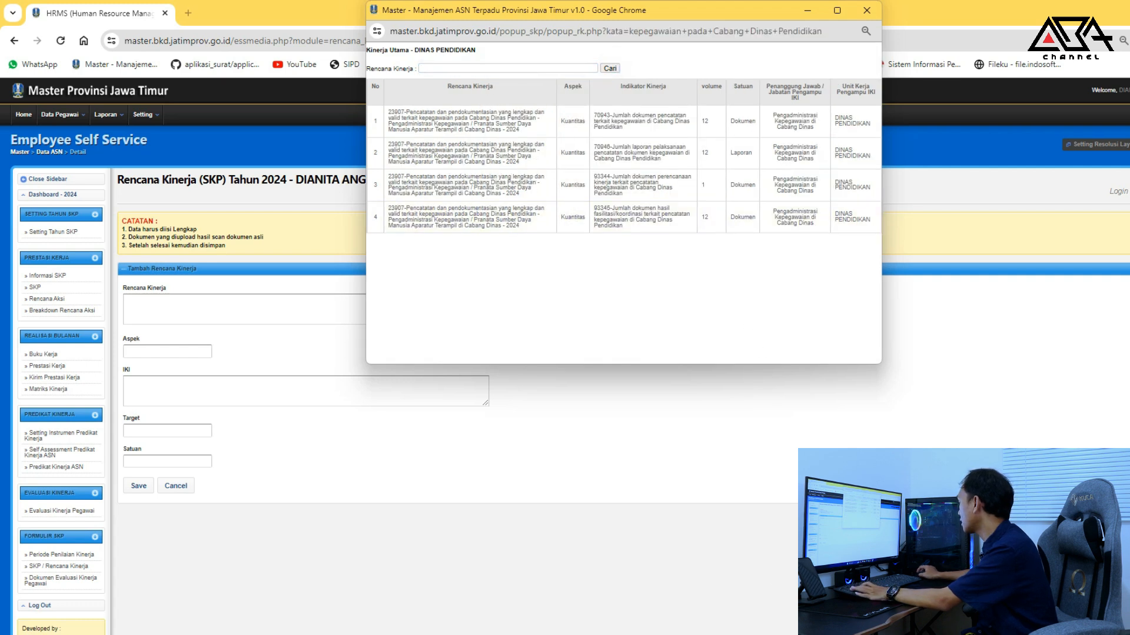
Consult the reference workbook's stage notes and pick indicator 70946-Jumlah laporan pelaksanaan pencatatan dokumen kepegawaian for the form
{"action": "mouse_move", "coordinate": [728, 634]}
{"action": "left_click", "coordinate": [727, 609]}
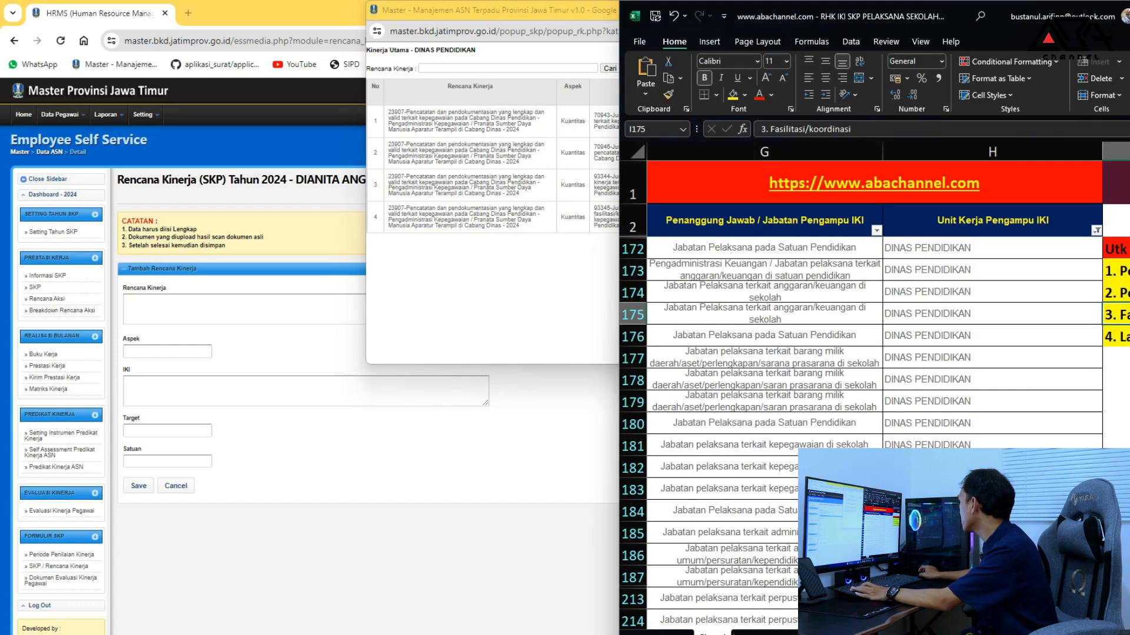
{"action": "left_click", "coordinate": [551, 291]}
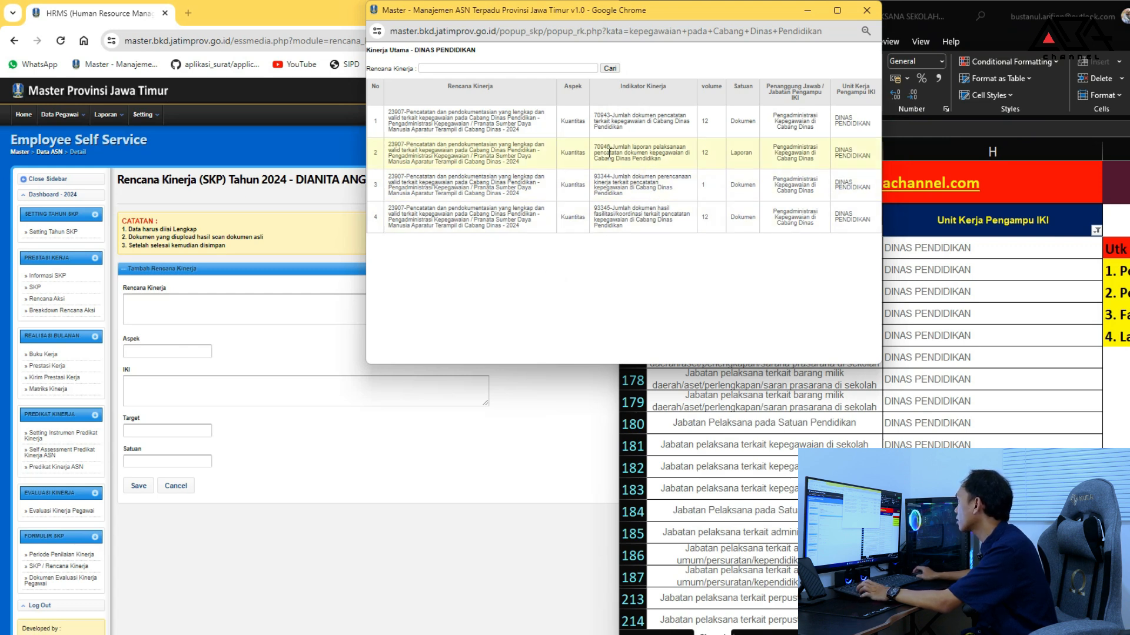
{"action": "left_click", "coordinate": [658, 147]}
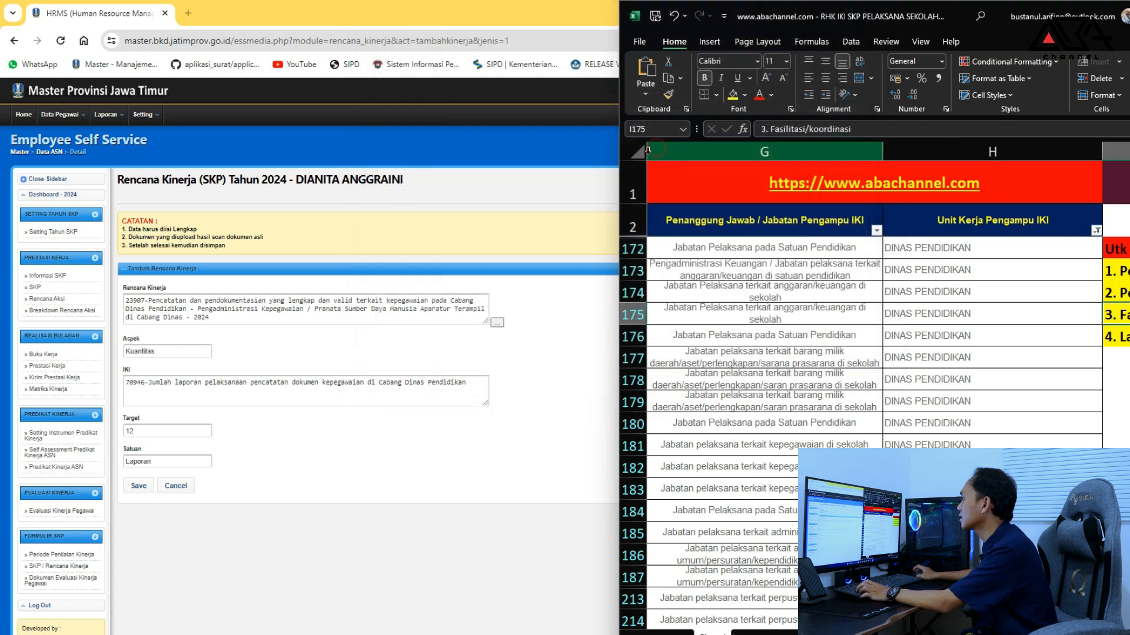
Check the Target, IKI and Satuan fields and try to save the 70946 Kinerja Utama entry
{"action": "left_click", "coordinate": [135, 434]}
{"action": "left_click_drag", "start_coordinate": [135, 435], "coordinate": [125, 431]}
{"action": "left_click_drag", "start_coordinate": [148, 383], "coordinate": [159, 391]}
{"action": "left_click_drag", "start_coordinate": [147, 462], "coordinate": [134, 468]}
{"action": "left_click", "coordinate": [134, 494]}
{"action": "left_click", "coordinate": [672, 119]}
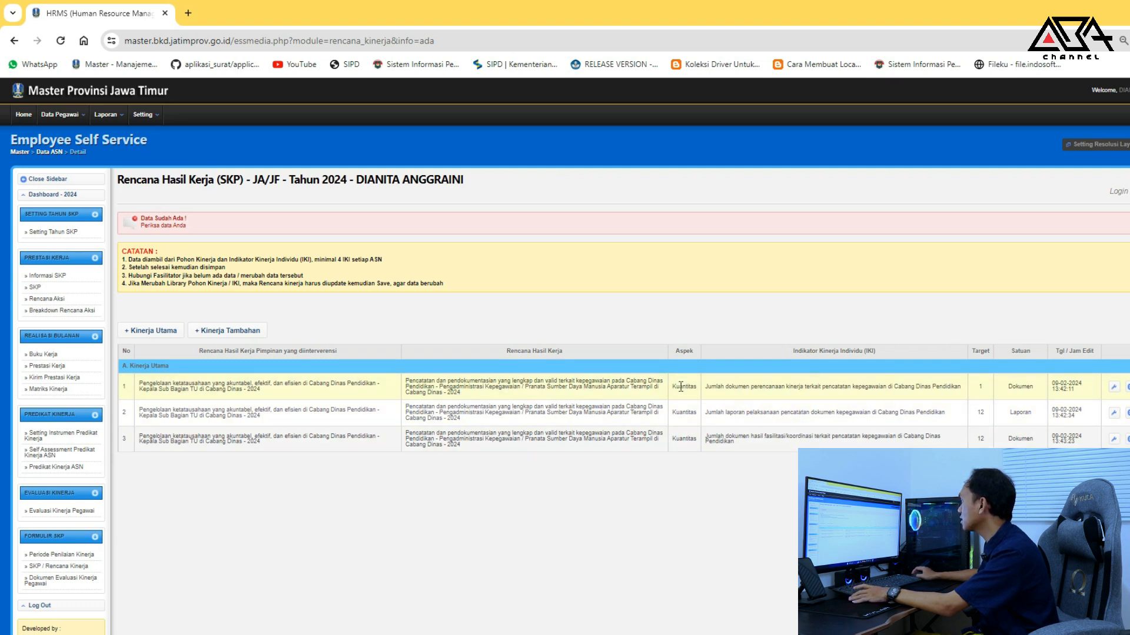
Open another Kinerja Utama form and search the Rencana Kinerja lookup for "kepegawaian pada Cabang Dinas Pendidikan"
{"action": "left_click", "coordinate": [178, 333]}
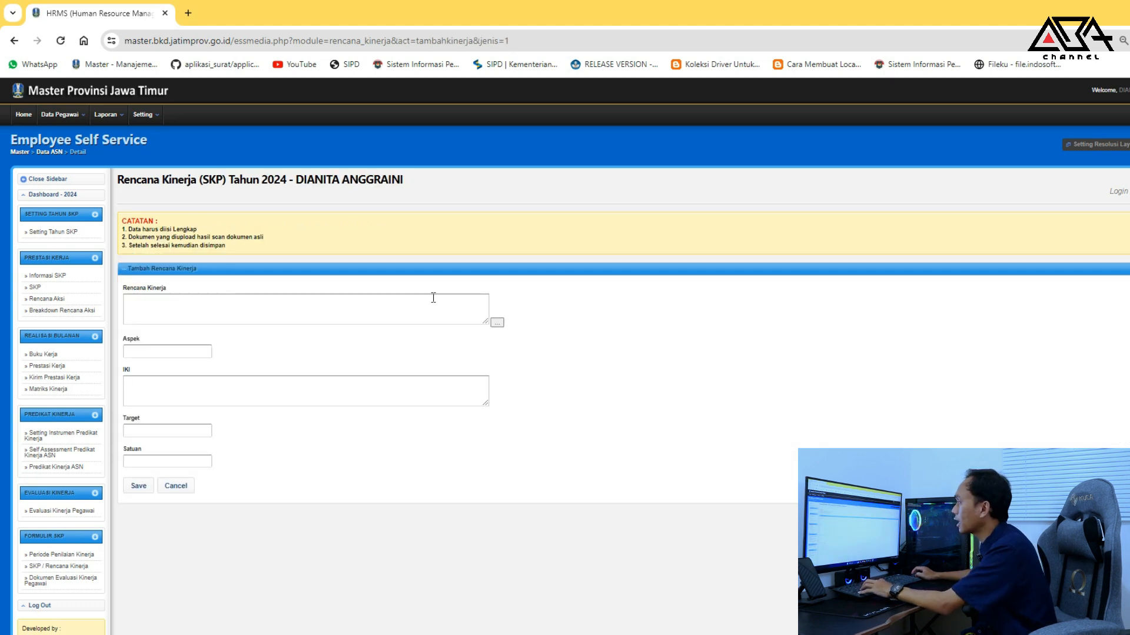
{"action": "left_click", "coordinate": [497, 324]}
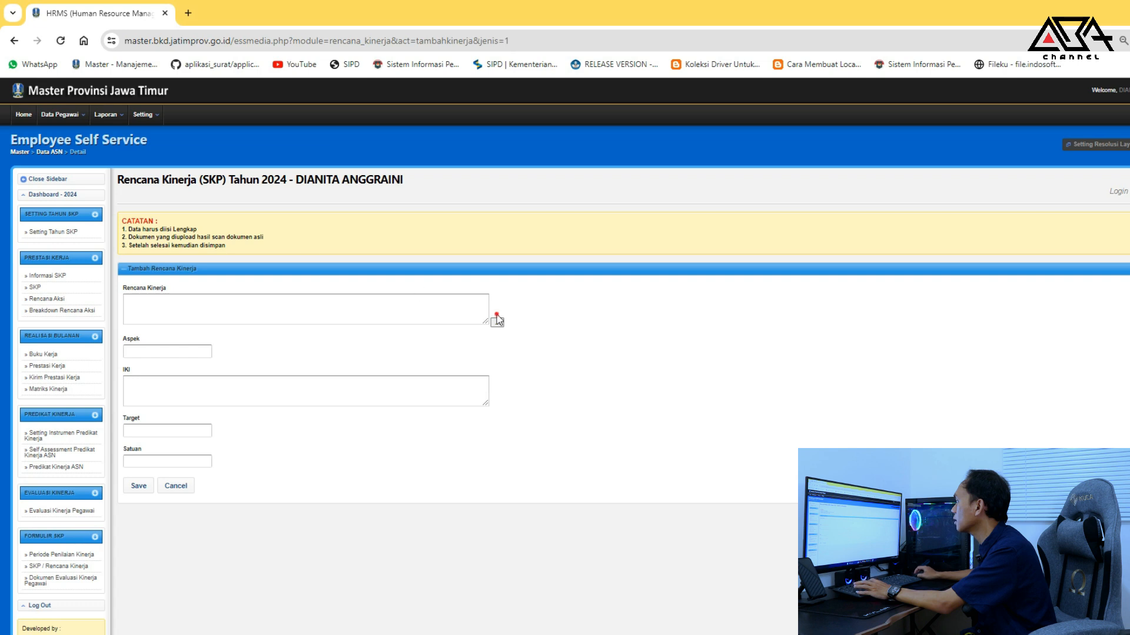
{"action": "left_click", "coordinate": [496, 321]}
{"action": "left_click", "coordinate": [455, 68]}
{"action": "type", "text": "kepegawaian pada Cabang Dinas Pendidikan"}
{"action": "left_click", "coordinate": [607, 68]}
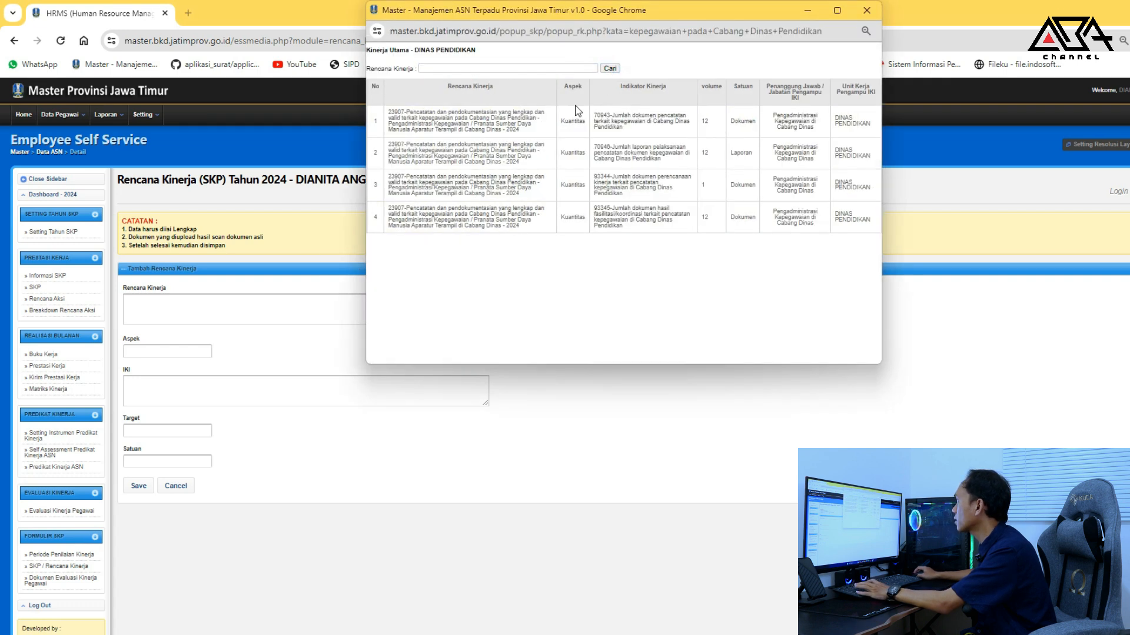
Pick indicator 70943-Jumlah dokumen pencatatan terkait kepegawaian di Cabang Dinas Pendidikan and save the Kinerja Utama entry
{"action": "left_click", "coordinate": [575, 112]}
{"action": "left_click", "coordinate": [138, 487]}
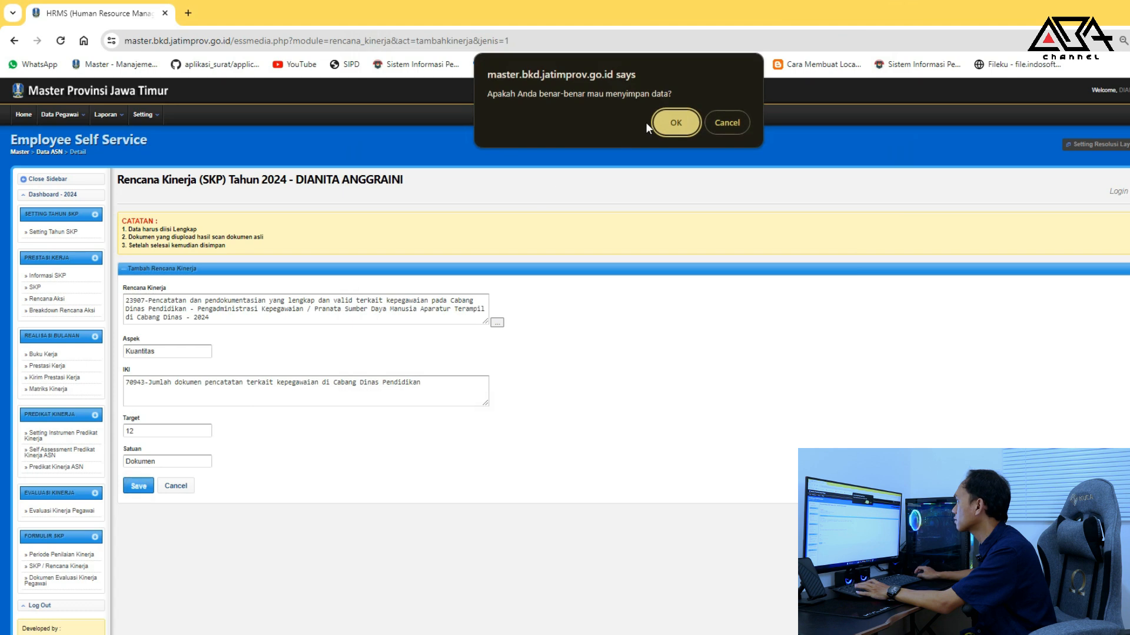
{"action": "left_click", "coordinate": [666, 119]}
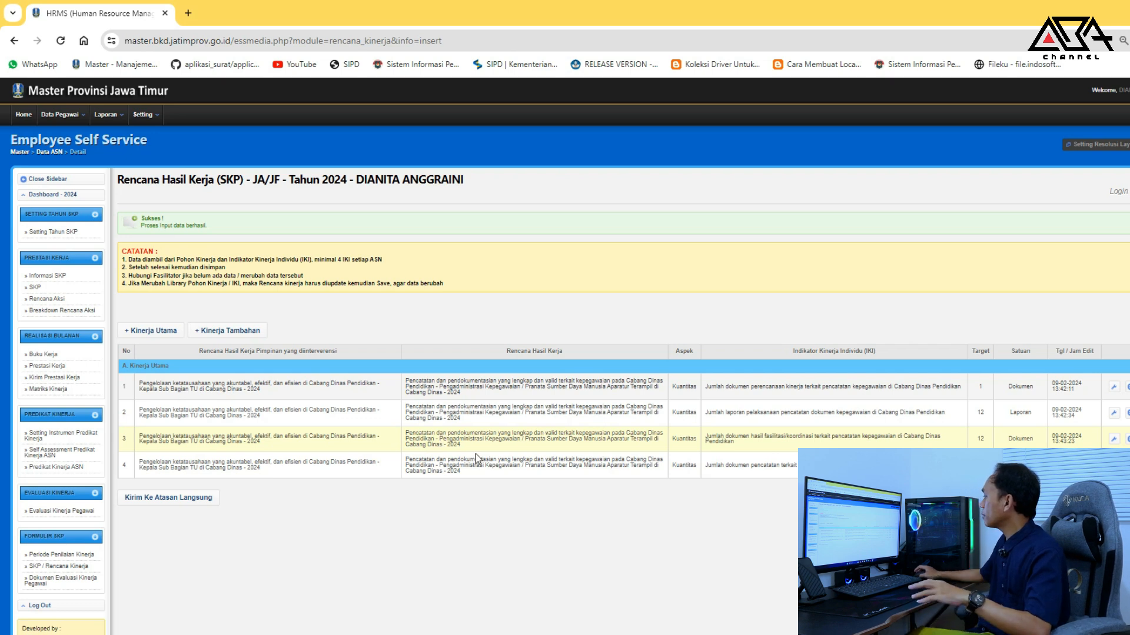
Check the "4. Laporan dan evaluasi" note in the reference workbook and return to the Rencana Hasil Kerja list in Chrome
{"action": "left_click", "coordinate": [738, 614]}
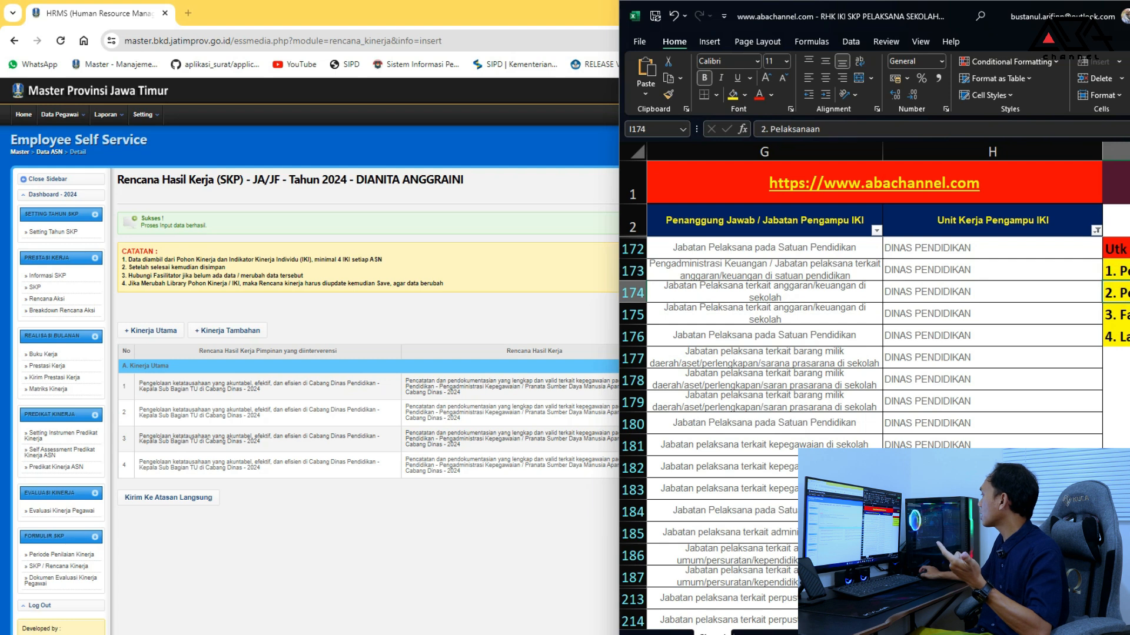
{"action": "left_click", "coordinate": [1117, 337]}
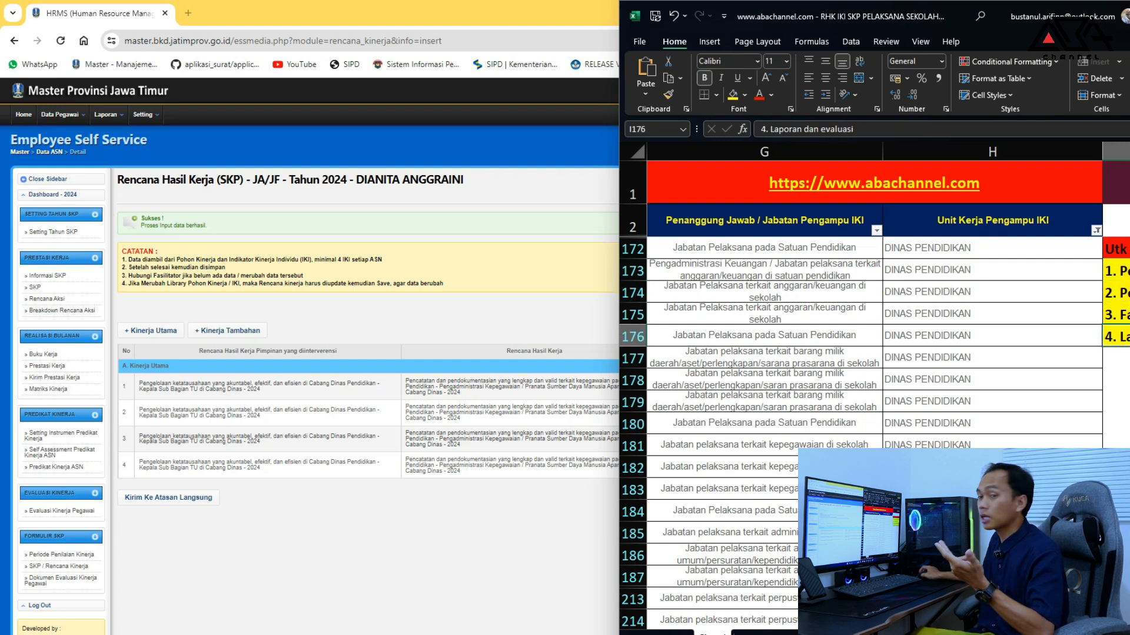
{"action": "left_click", "coordinate": [526, 286]}
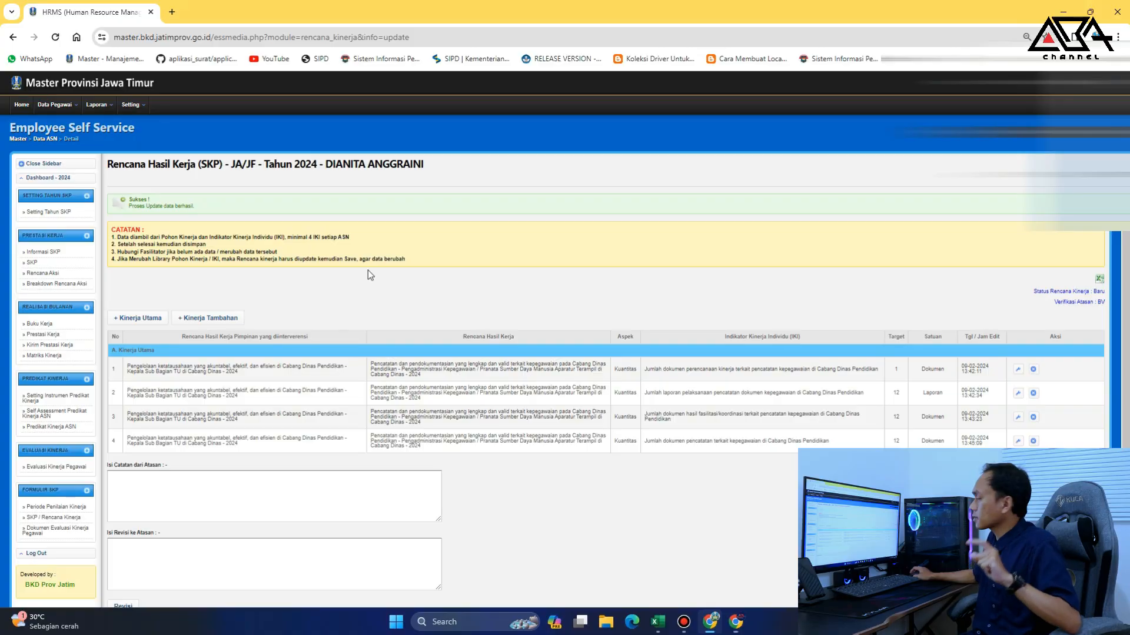
Reload the Rencana Hasil Kerja page and check its Status Rencana Kinerja and Verifikasi Atasan
{"action": "right_click", "coordinate": [369, 270]}
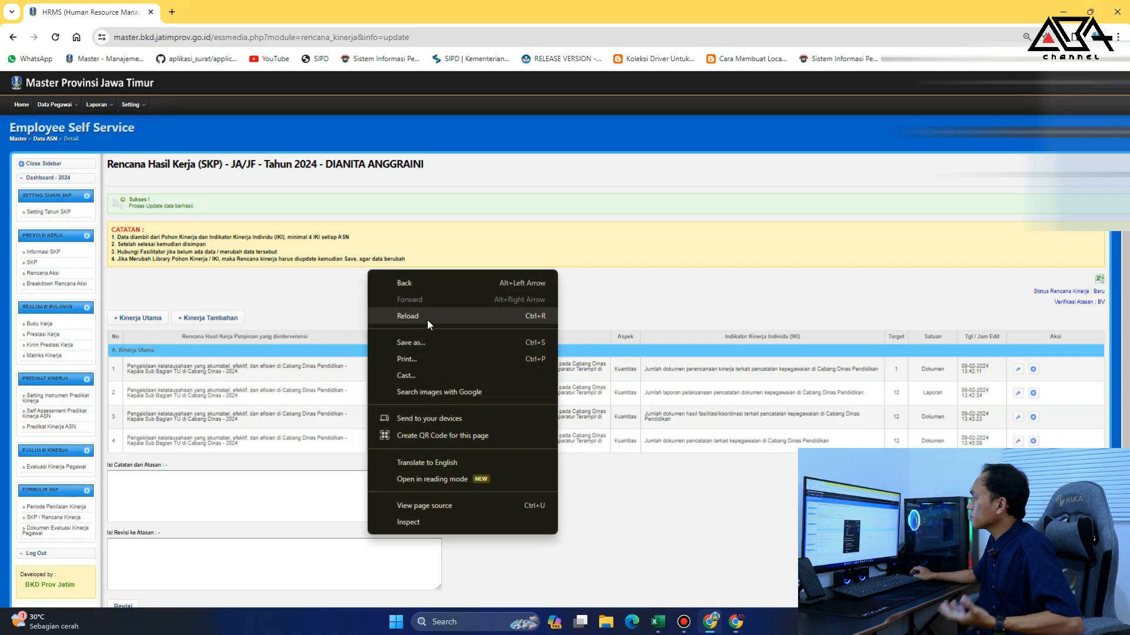
{"action": "left_click", "coordinate": [427, 317]}
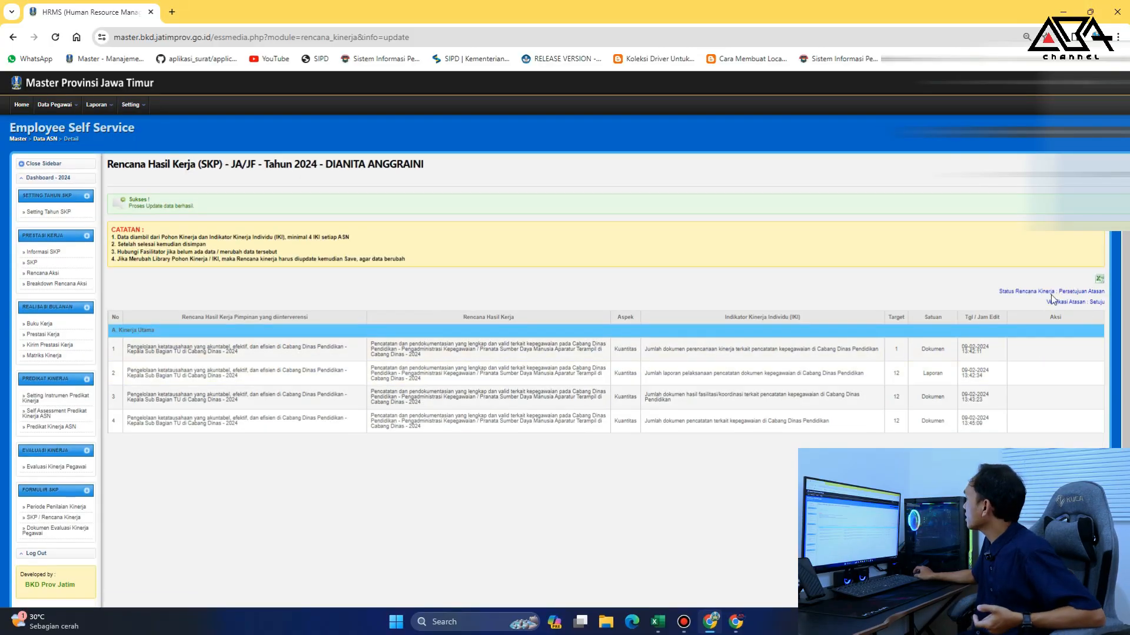
{"action": "left_click_drag", "start_coordinate": [1105, 291], "coordinate": [1126, 308]}
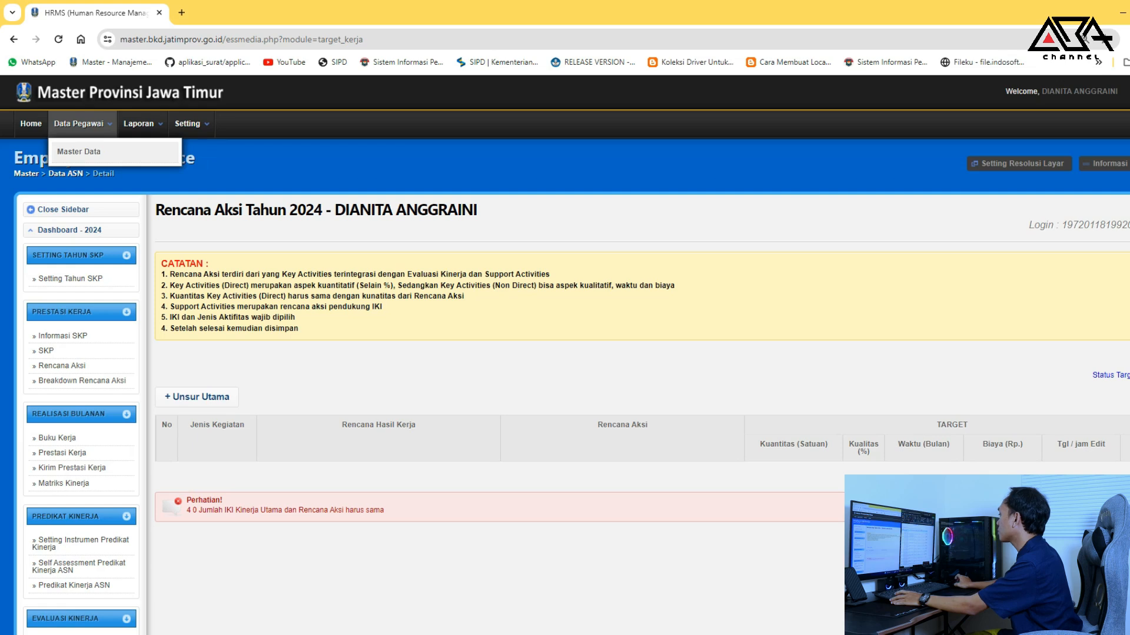
Switch to the exported rencana aksi workbook in Excel, maximize it and select the "Merekap absensi kehadiran" activity in cell D12
{"action": "left_click", "coordinate": [789, 634]}
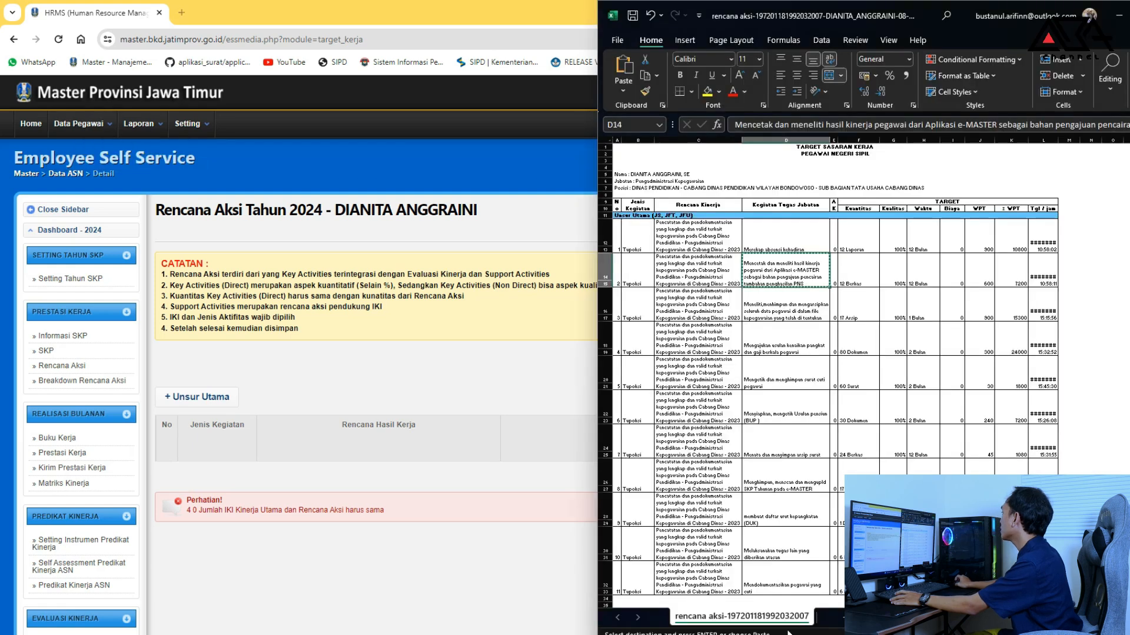
{"action": "left_click", "coordinate": [1129, 15]}
{"action": "scroll", "coordinate": [449, 323], "scroll_direction": "up", "scroll_amount": 2}
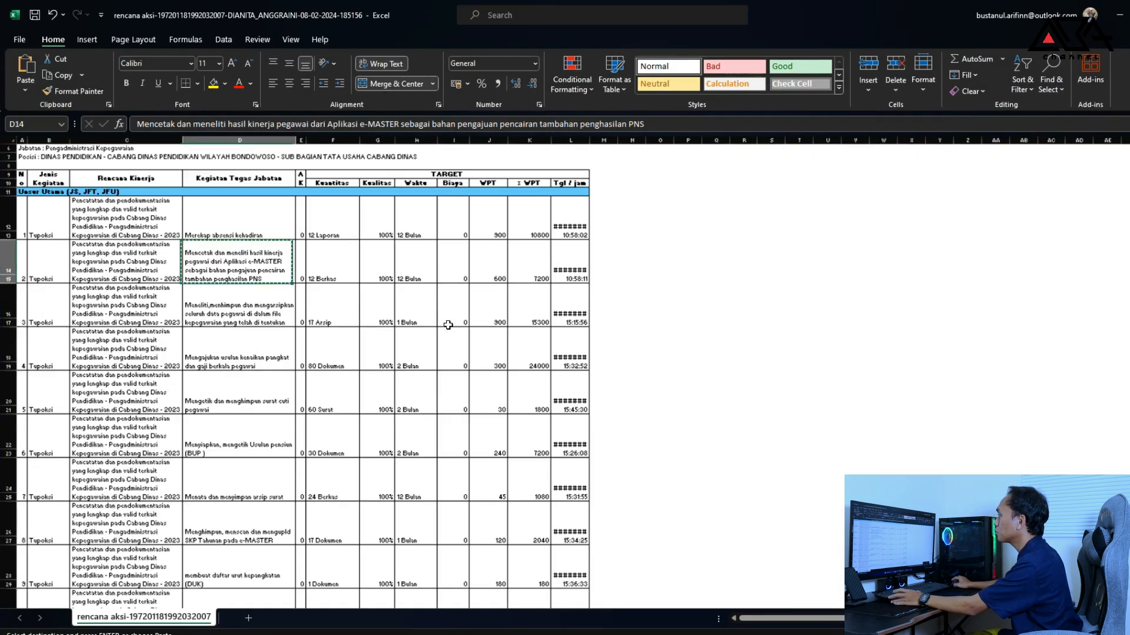
{"action": "scroll", "coordinate": [440, 326], "scroll_direction": "up", "scroll_amount": 2}
{"action": "left_click", "coordinate": [231, 259]}
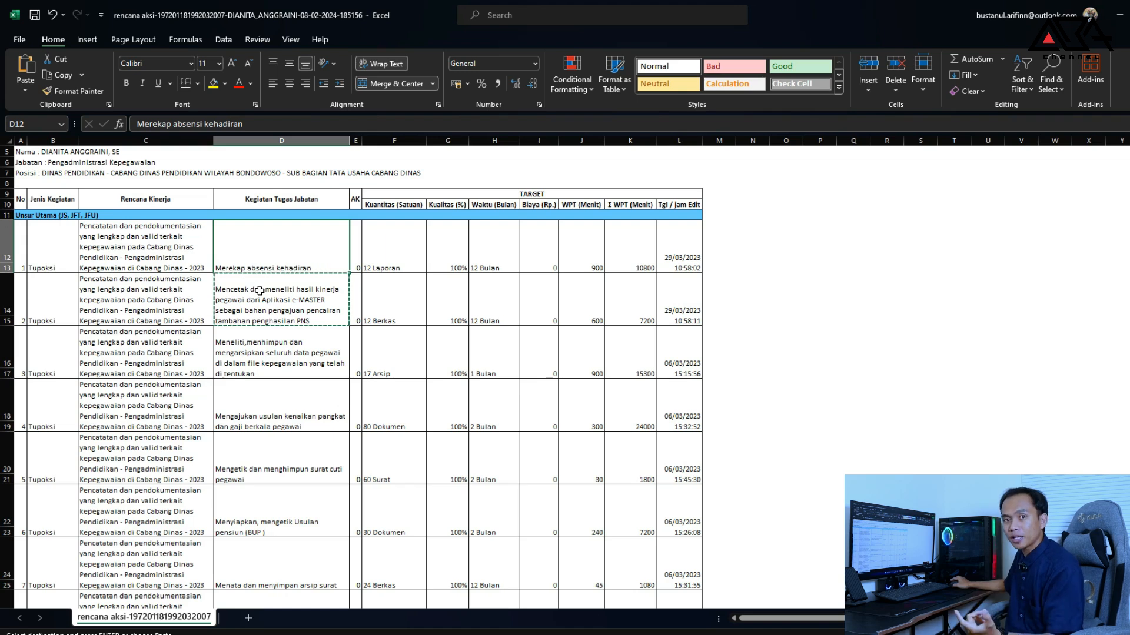
Highlight the WPT (Menit) and Σ WPT (Menit) columns J and K in yellow in the rencana aksi workbook
{"action": "left_click", "coordinate": [197, 269]}
{"action": "scroll", "coordinate": [198, 269], "scroll_direction": "up", "scroll_amount": 2}
{"action": "scroll", "coordinate": [194, 265], "scroll_direction": "up", "scroll_amount": 1}
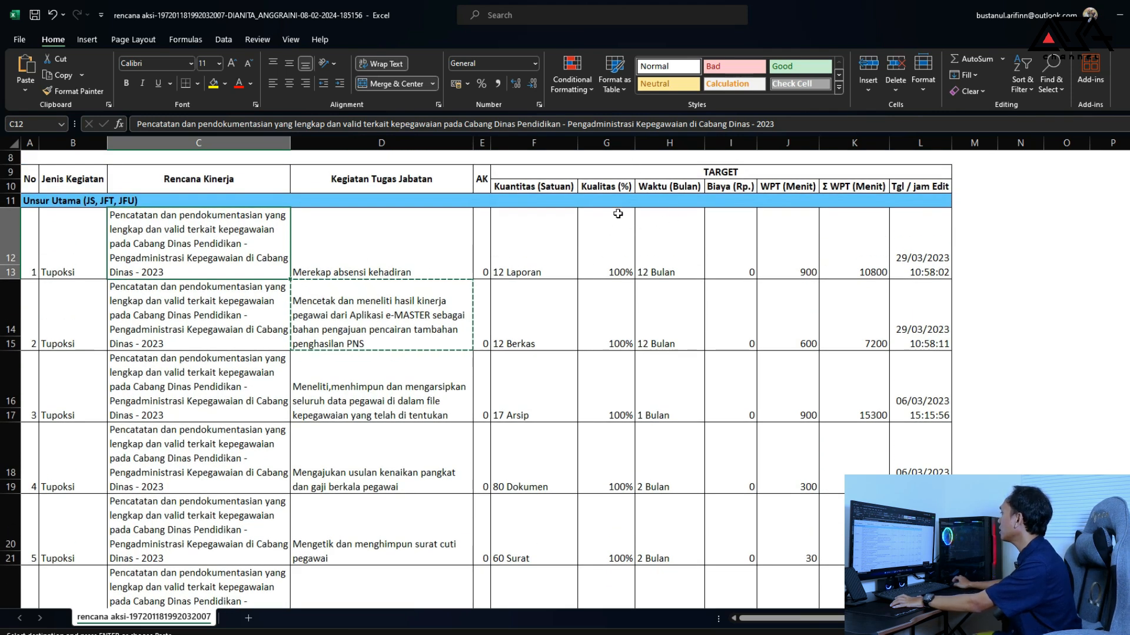
{"action": "left_click_drag", "start_coordinate": [780, 143], "coordinate": [855, 150]}
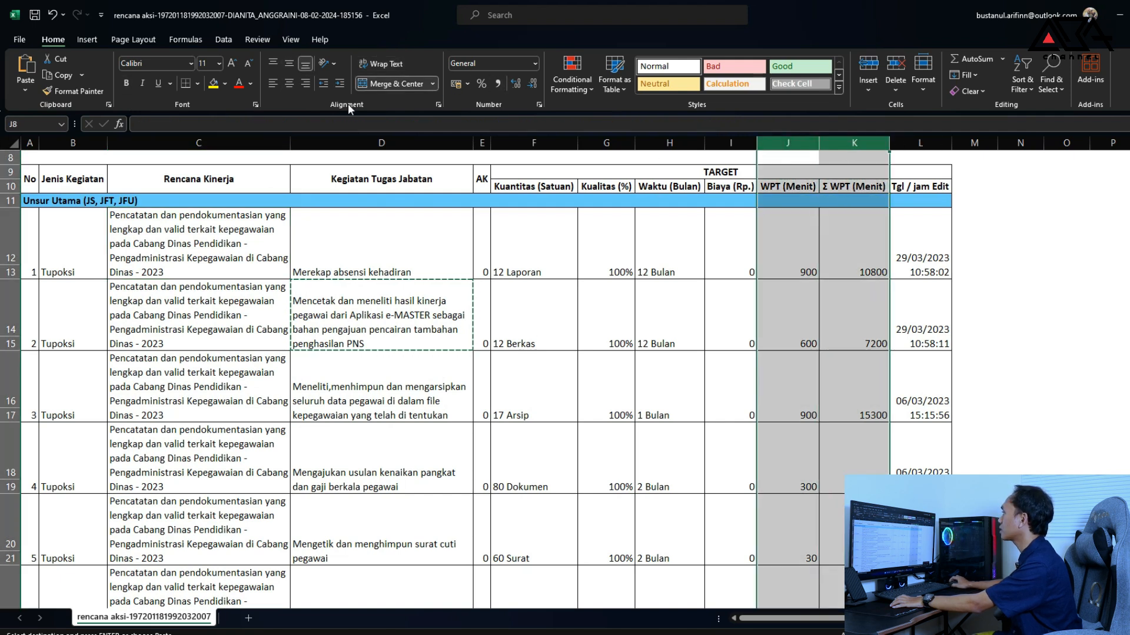
{"action": "left_click", "coordinate": [219, 89]}
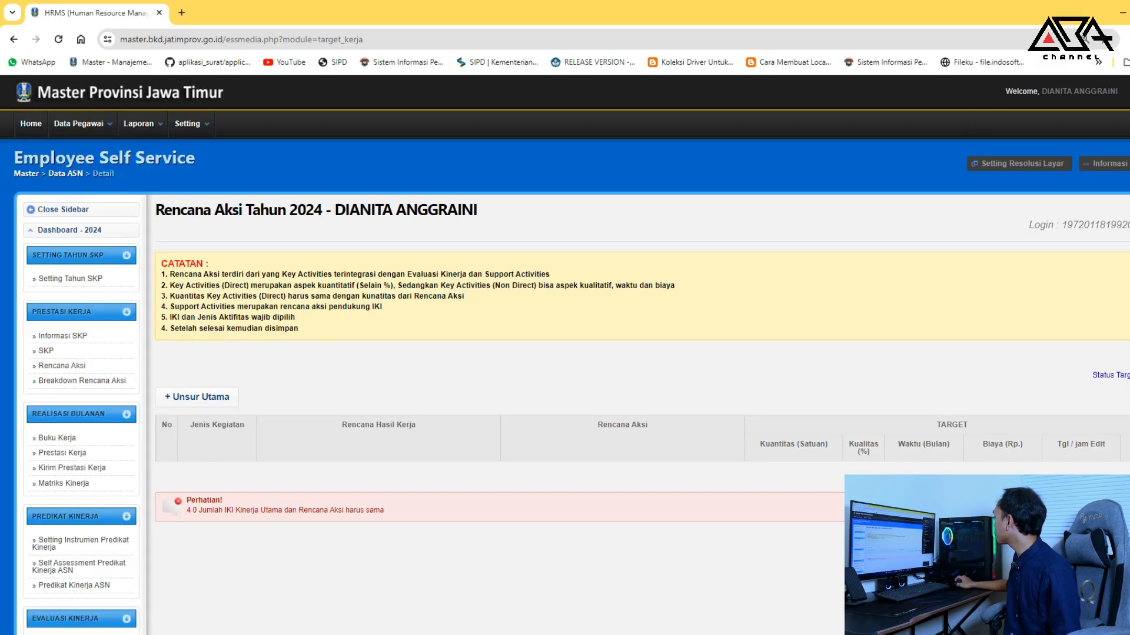
Open the Rencana Aksi page in Chrome, add an Unsur Utama entry and choose 3 - Tupoksi as Jenis Kegiatan Pelaksana
{"action": "left_click", "coordinate": [1120, 39]}
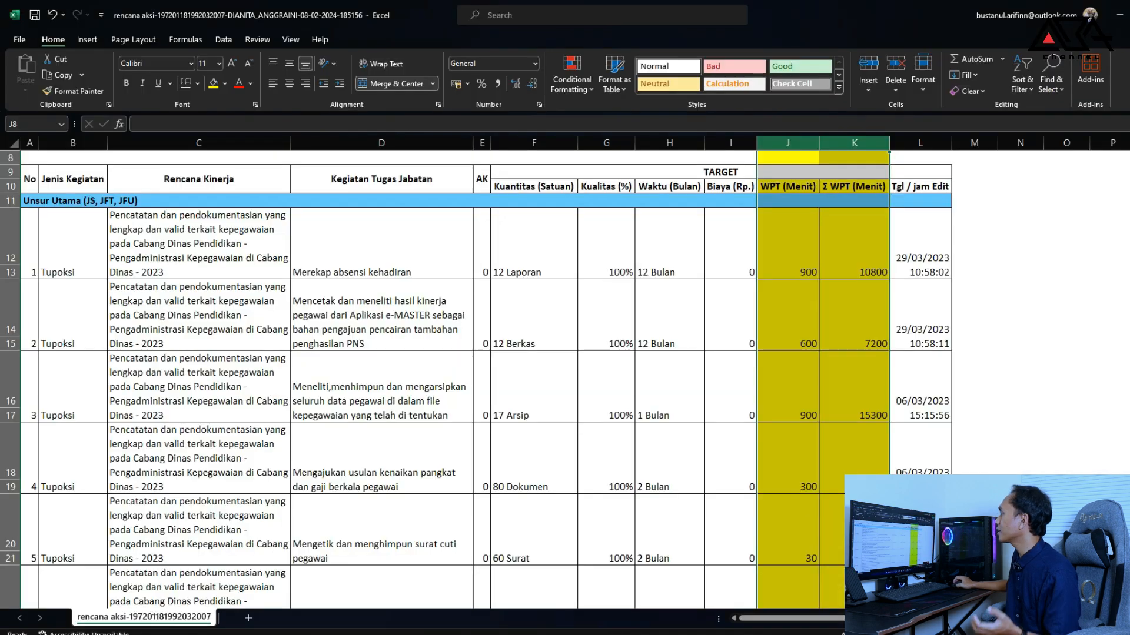
{"action": "left_click", "coordinate": [406, 335]}
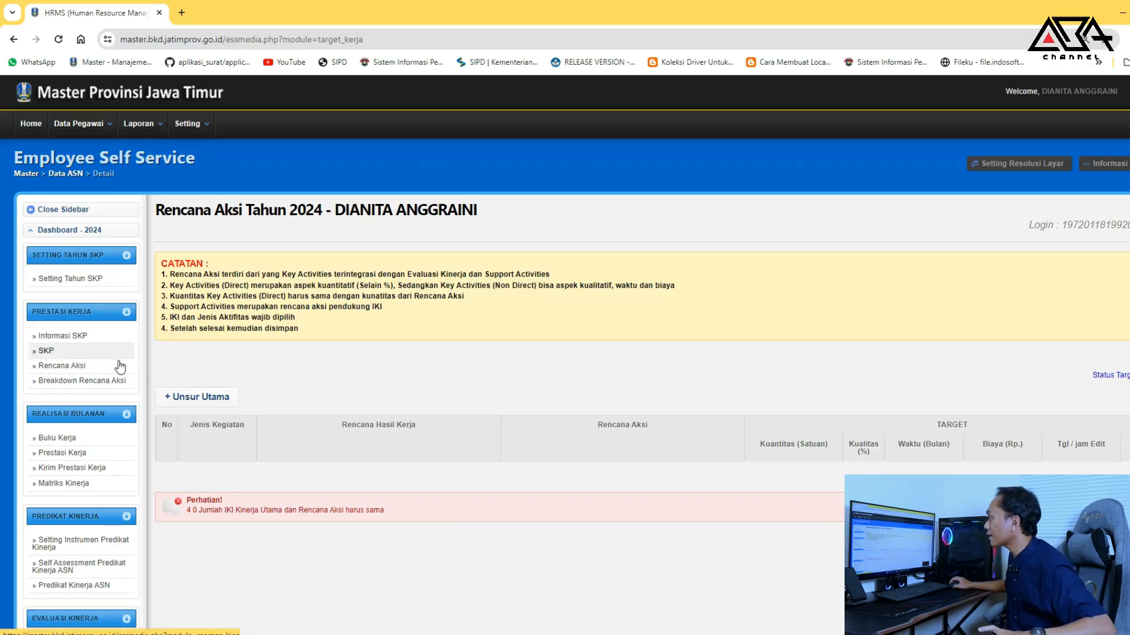
{"action": "left_click", "coordinate": [119, 365]}
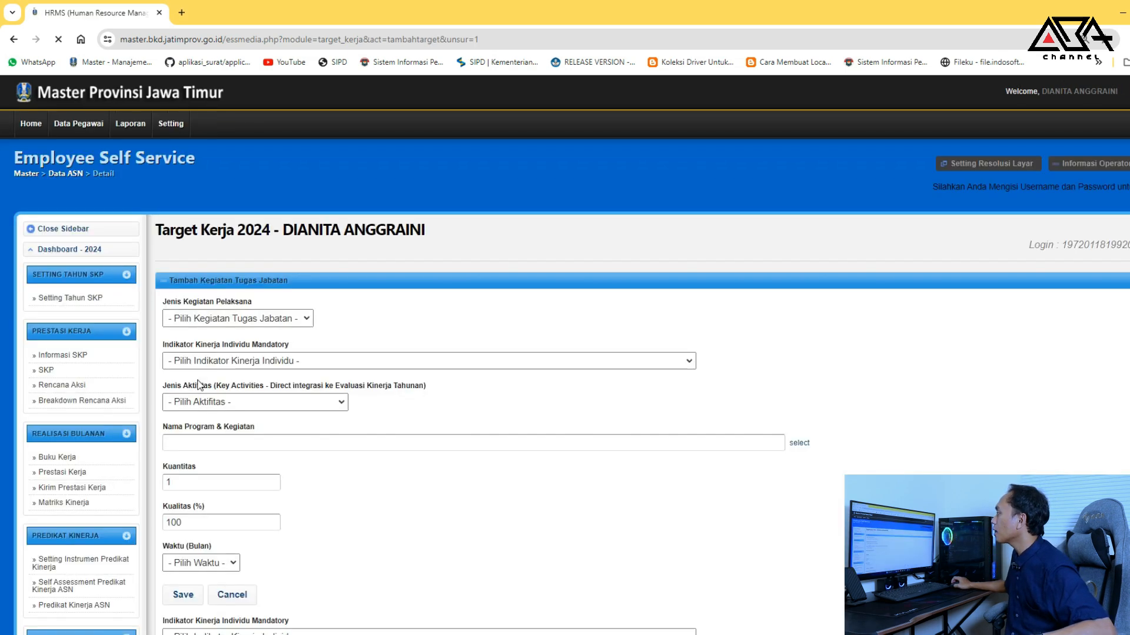
{"action": "scroll", "coordinate": [263, 324], "scroll_direction": "down", "scroll_amount": 2}
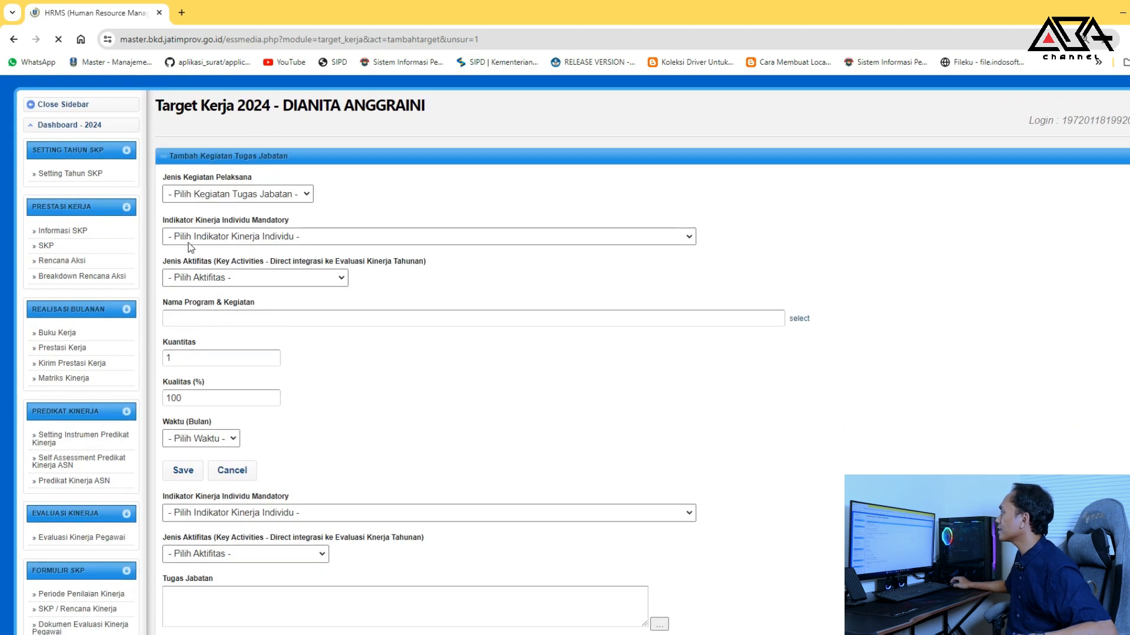
{"action": "left_click", "coordinate": [234, 198]}
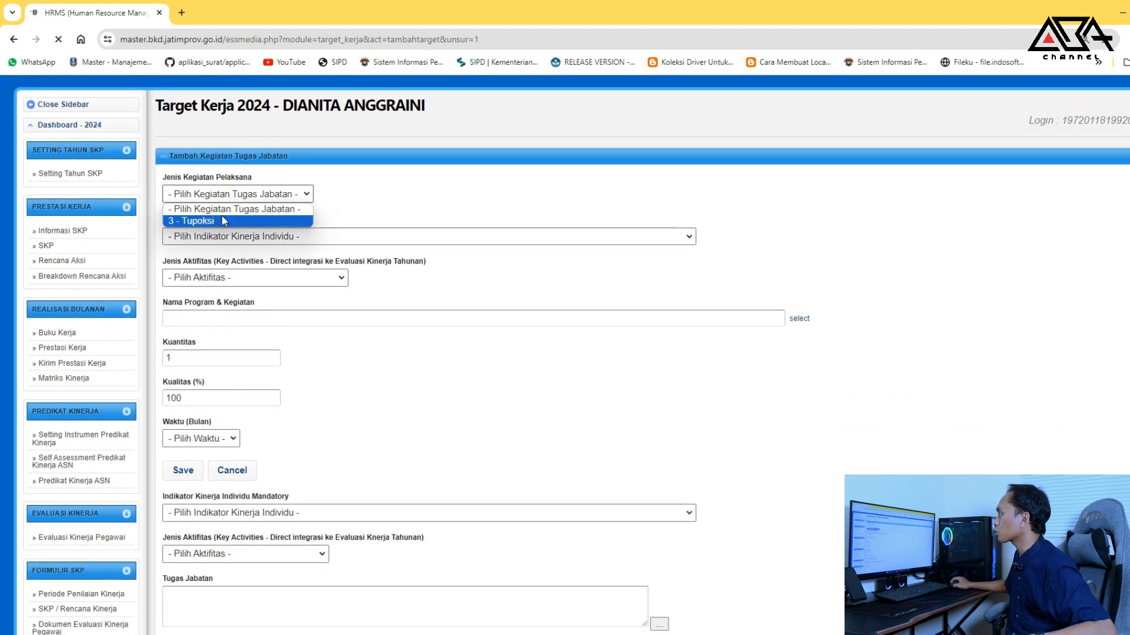
{"action": "left_click", "coordinate": [223, 222]}
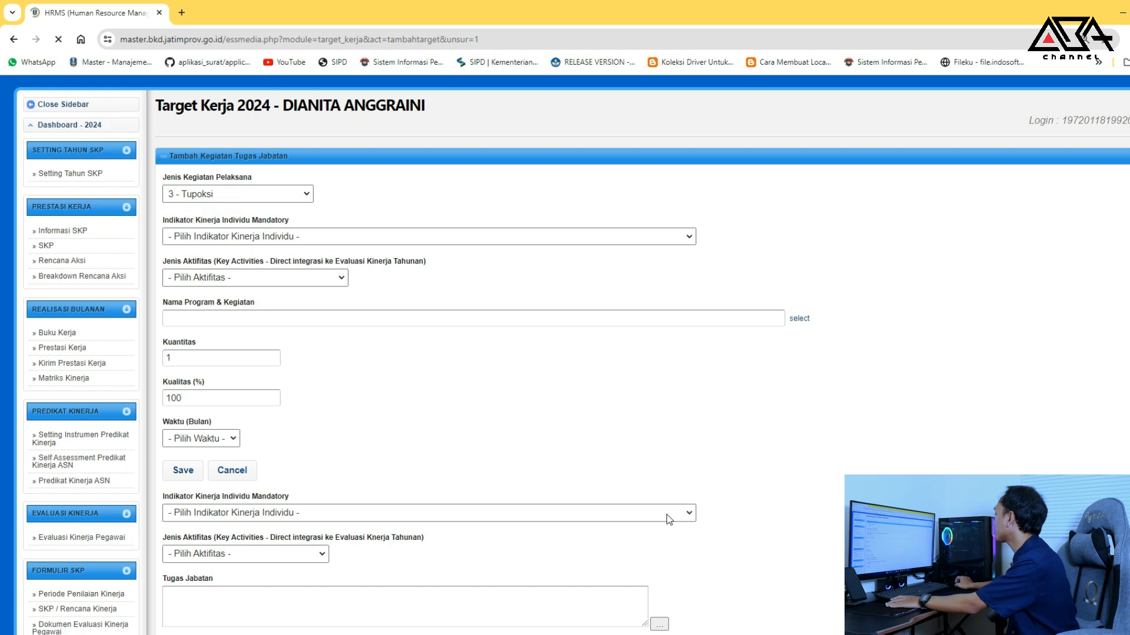
Switch to the rencana aksi workbook in Excel and center column A (No) both horizontally and vertically
{"action": "key", "text": "alt+Tab"}
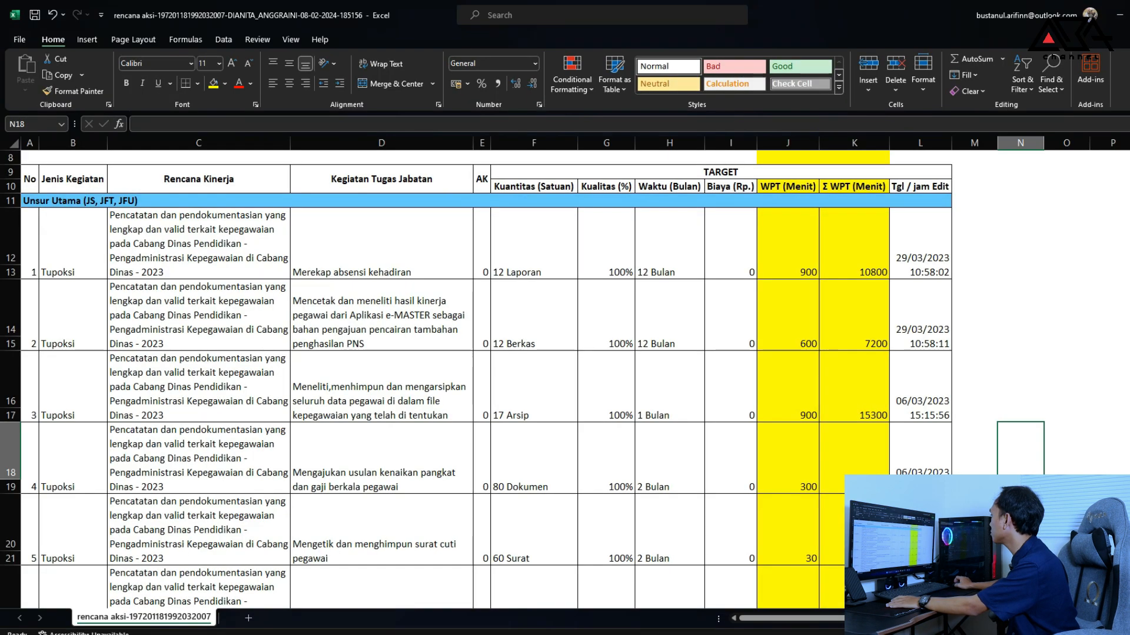
{"action": "left_click", "coordinate": [162, 222]}
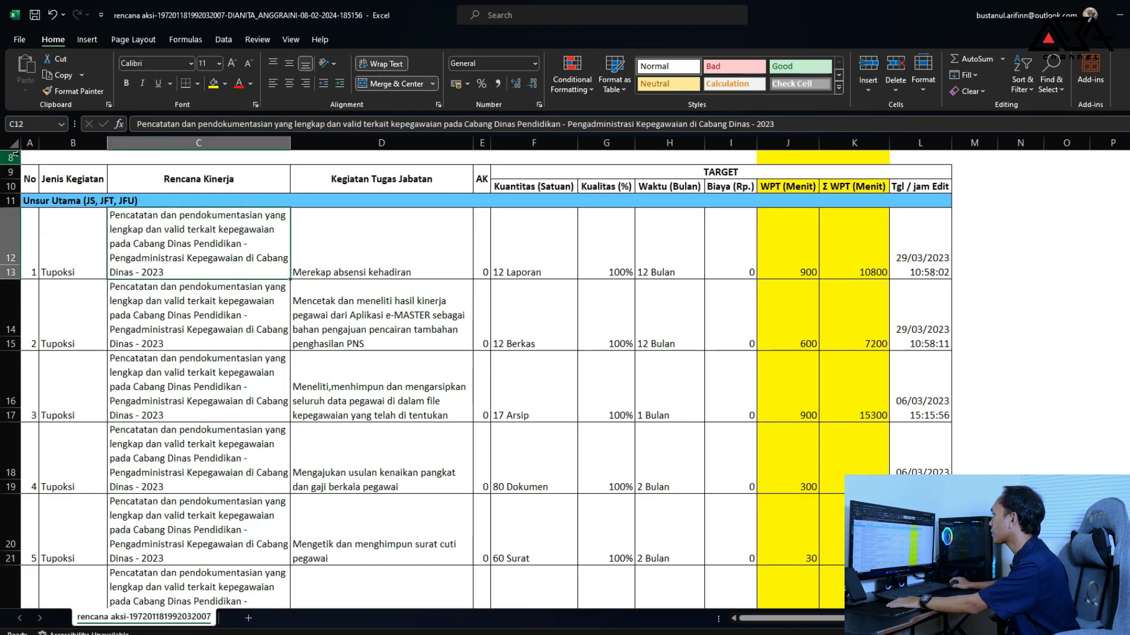
{"action": "left_click", "coordinate": [29, 143]}
{"action": "left_click", "coordinate": [289, 83]}
{"action": "left_click", "coordinate": [289, 63]}
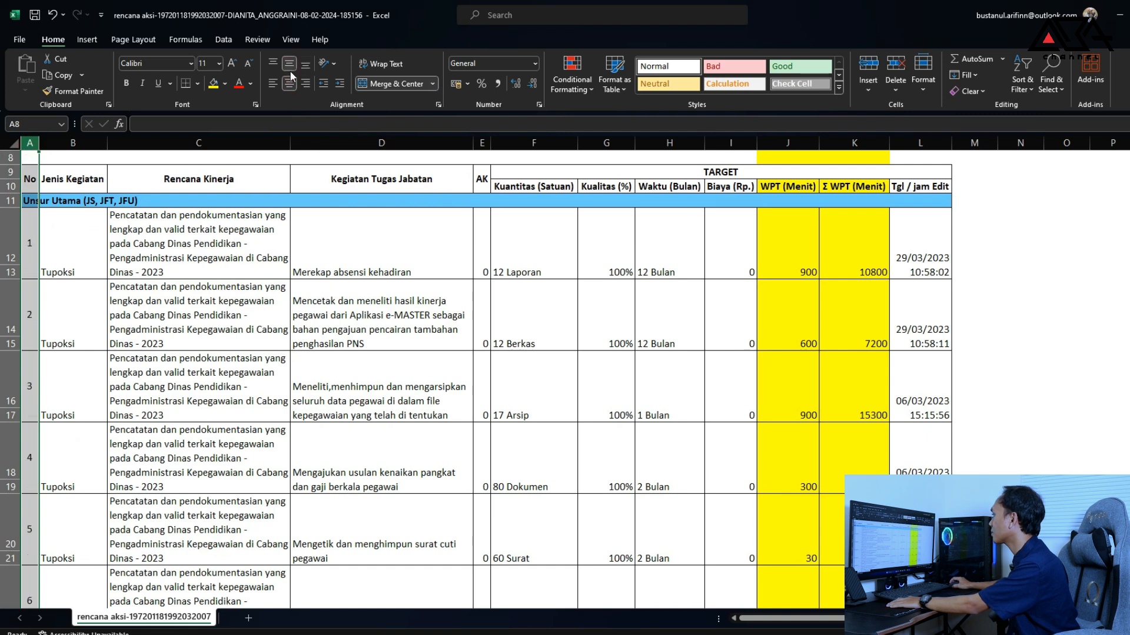
Middle-align columns B to L vertically, select the "Merekap absensi kehadiran" activity and return to the form in Chrome
{"action": "left_click_drag", "start_coordinate": [76, 143], "coordinate": [924, 159]}
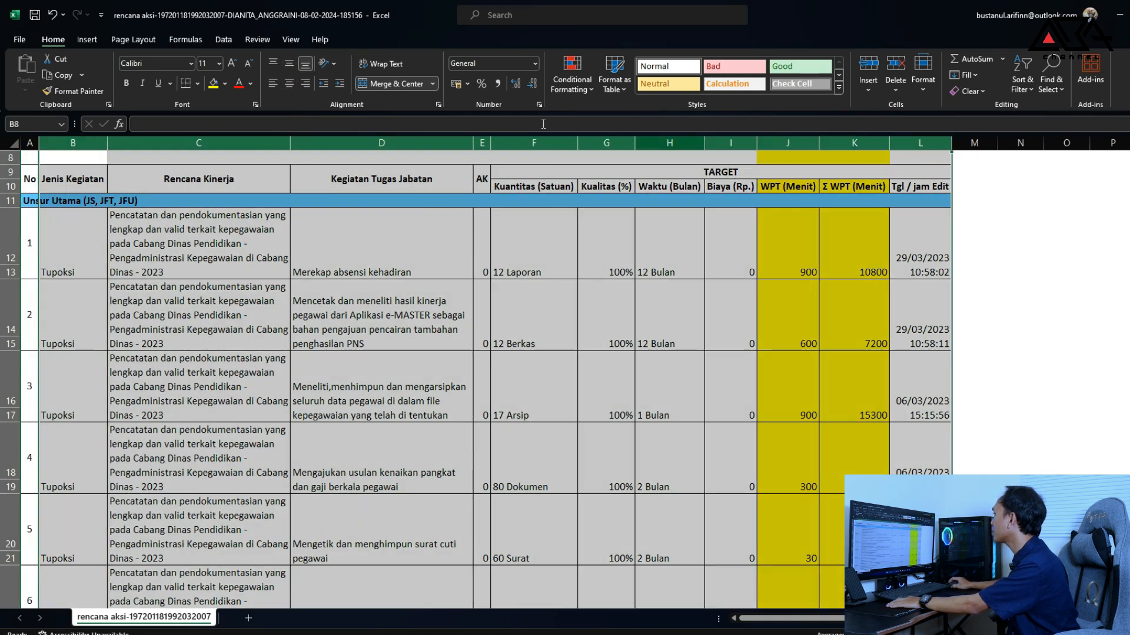
{"action": "left_click", "coordinate": [292, 65]}
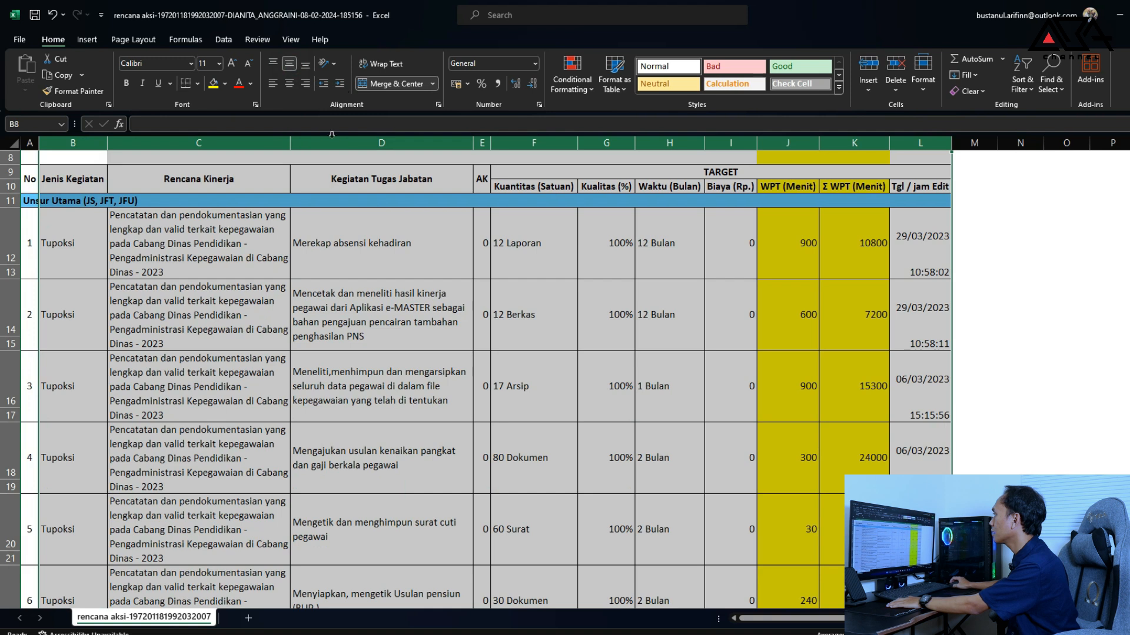
{"action": "left_click", "coordinate": [240, 245]}
{"action": "left_click", "coordinate": [350, 259]}
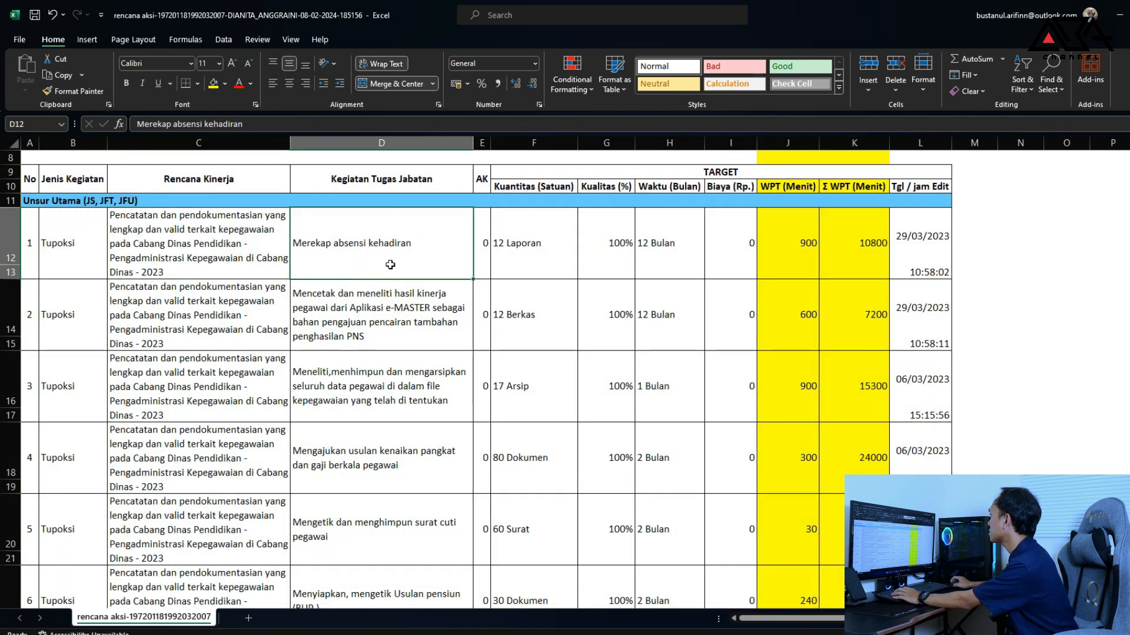
{"action": "left_click", "coordinate": [1120, 15]}
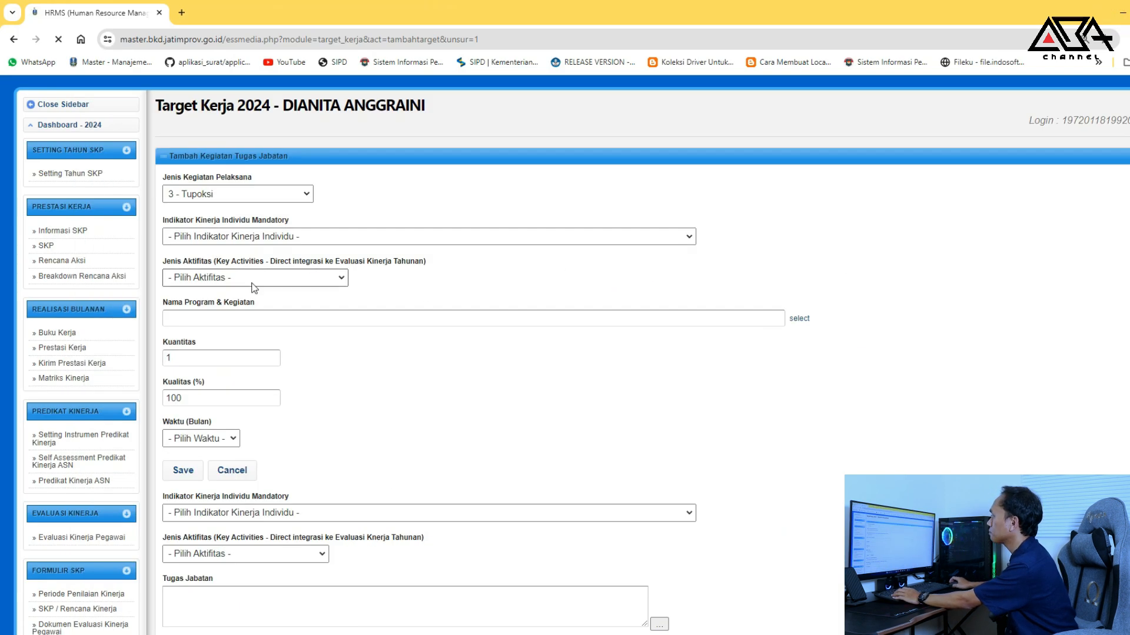
Choose indicator 70946 - Jumlah laporan pelaksanaan pencatatan dokumen kepegawaian and set Jenis Aktifitas to 1 - Key Activities (Direct Cascading)
{"action": "left_click", "coordinate": [277, 237]}
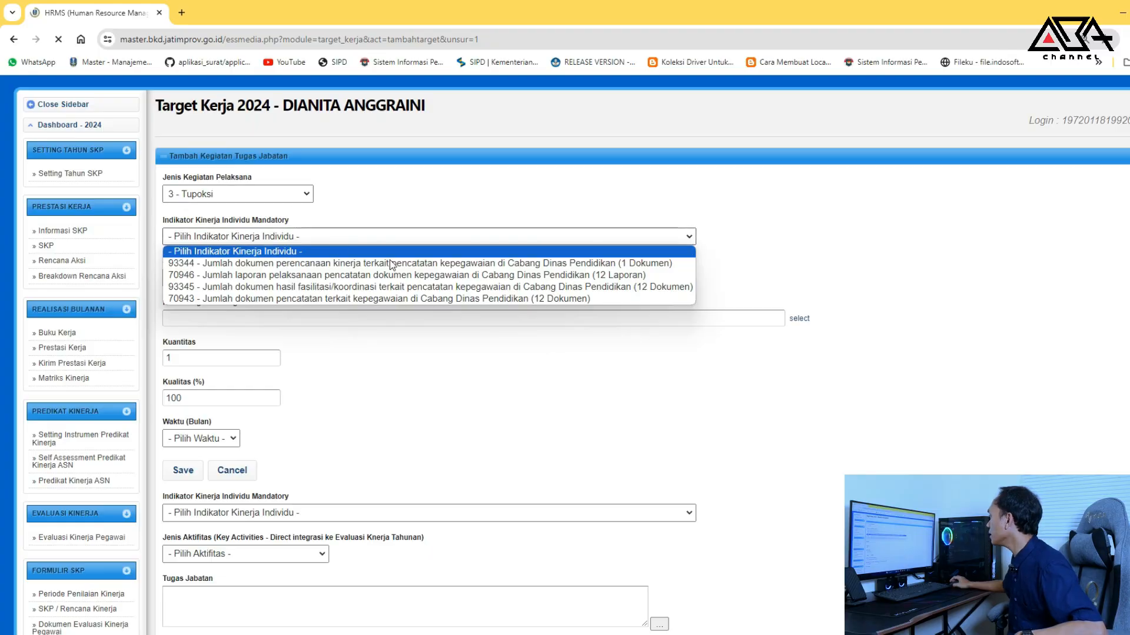
{"action": "left_click", "coordinate": [422, 277]}
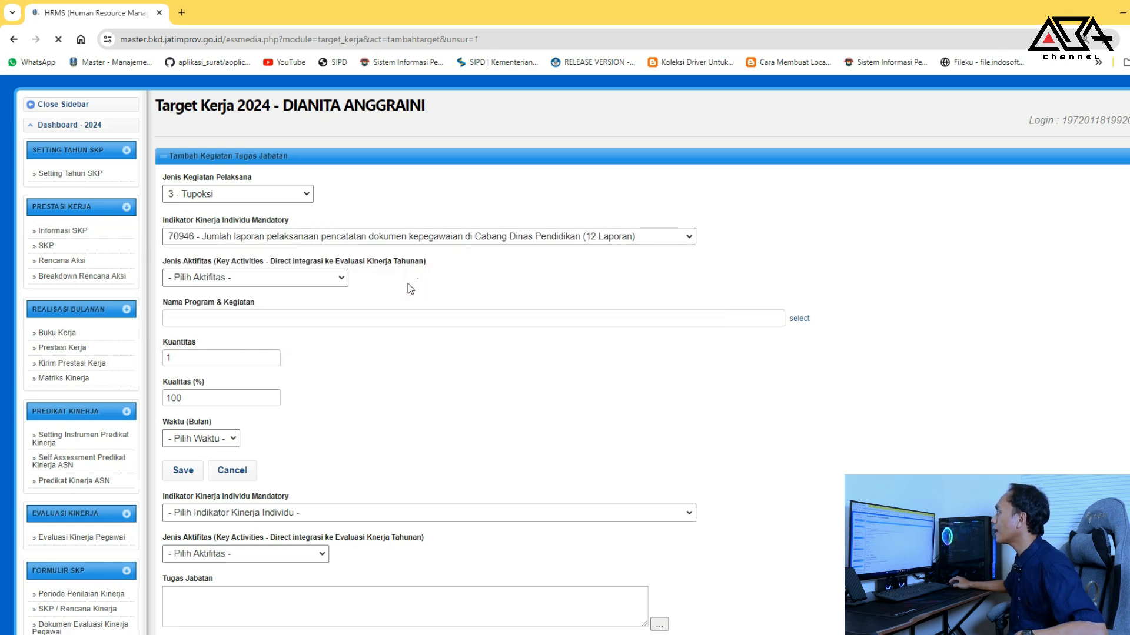
{"action": "left_click", "coordinate": [310, 279]}
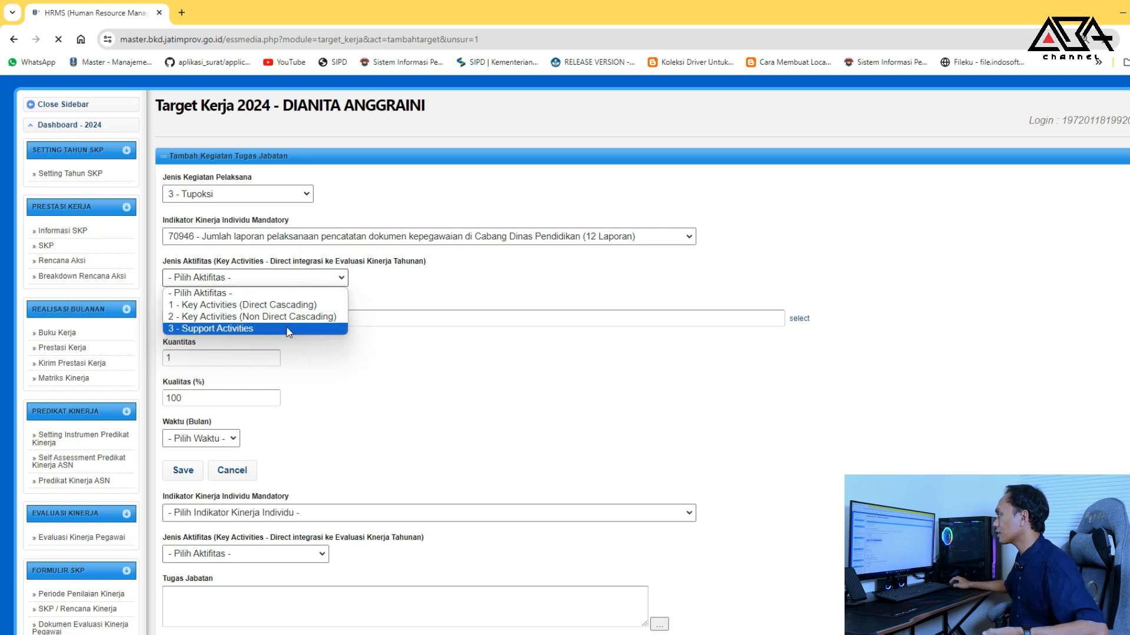
{"action": "left_click", "coordinate": [292, 305]}
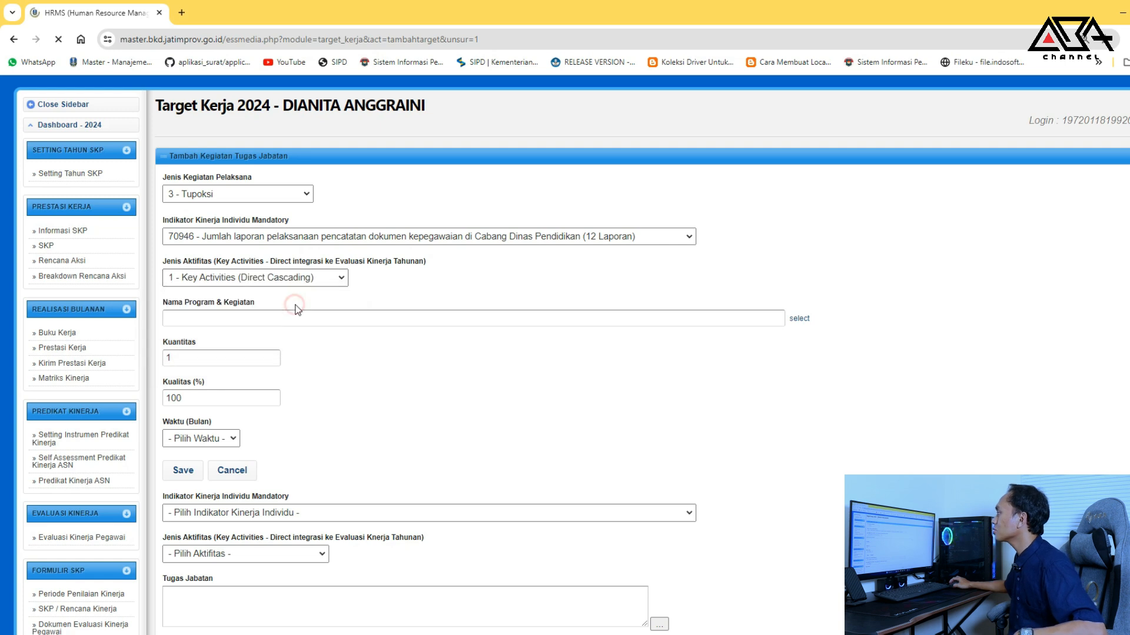
{"action": "left_click", "coordinate": [318, 277]}
{"action": "left_click", "coordinate": [298, 305]}
{"action": "left_click", "coordinate": [307, 278]}
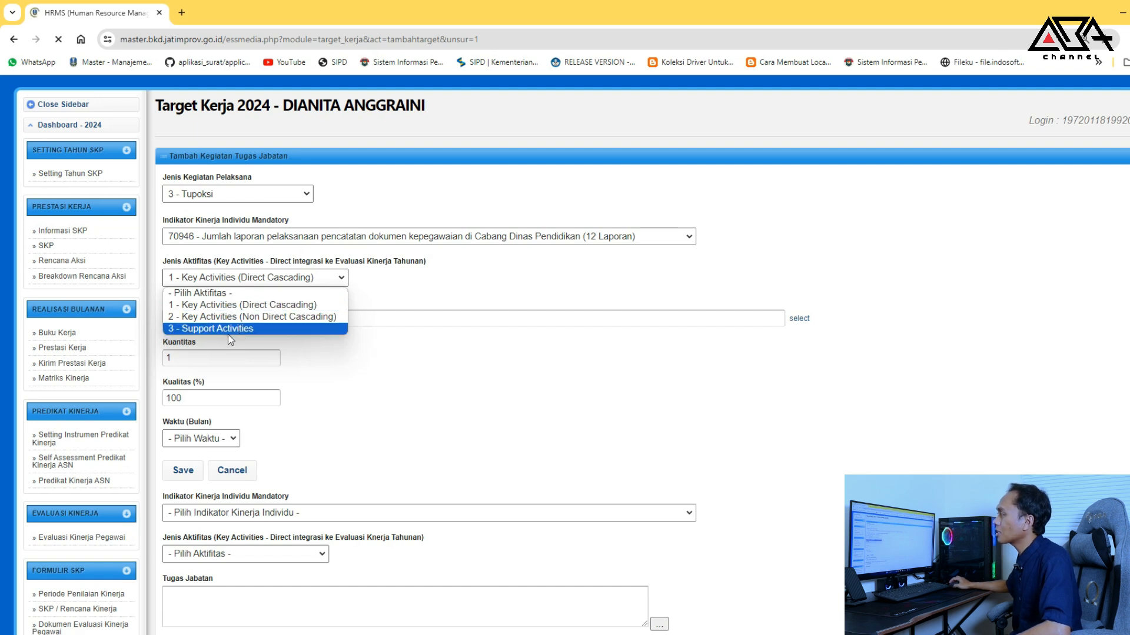
{"action": "left_click", "coordinate": [243, 309]}
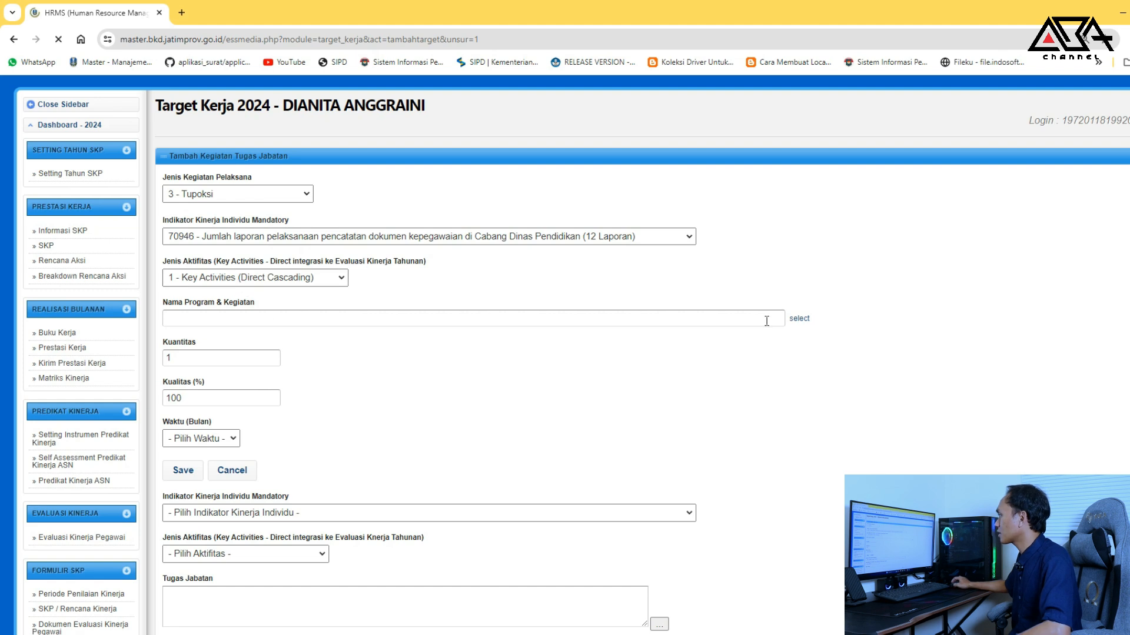
Try to pick an entry for Nama Program & Kegiatan from its selection list
{"action": "left_click", "coordinate": [792, 322]}
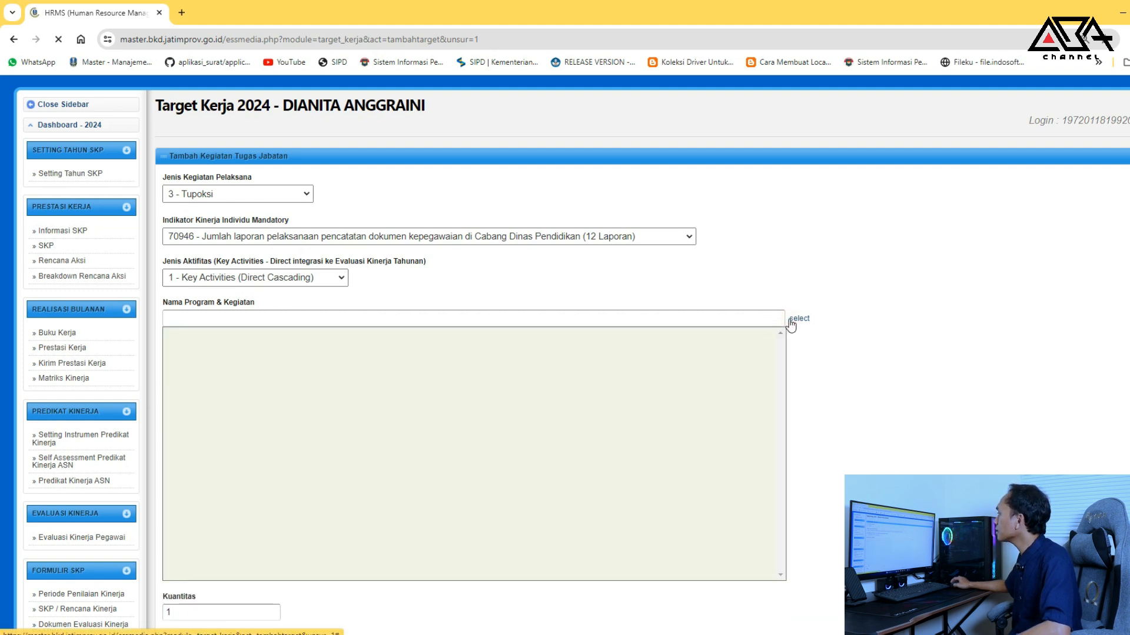
{"action": "left_click", "coordinate": [271, 317]}
{"action": "scroll", "coordinate": [345, 352], "scroll_direction": "down", "scroll_amount": 1}
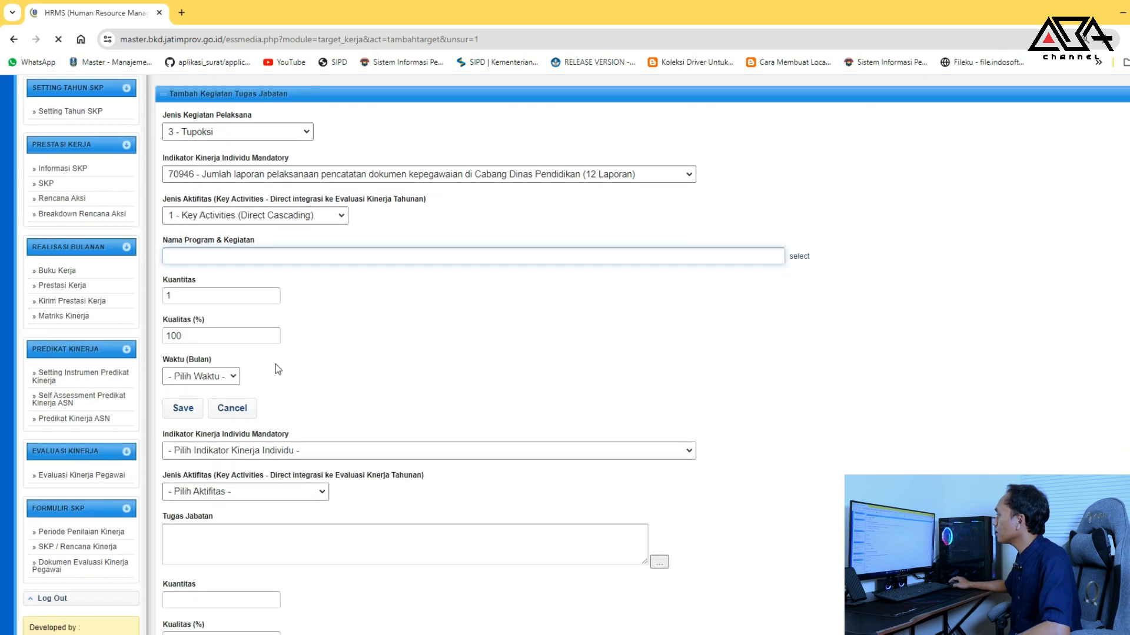
{"action": "left_click", "coordinate": [798, 258]}
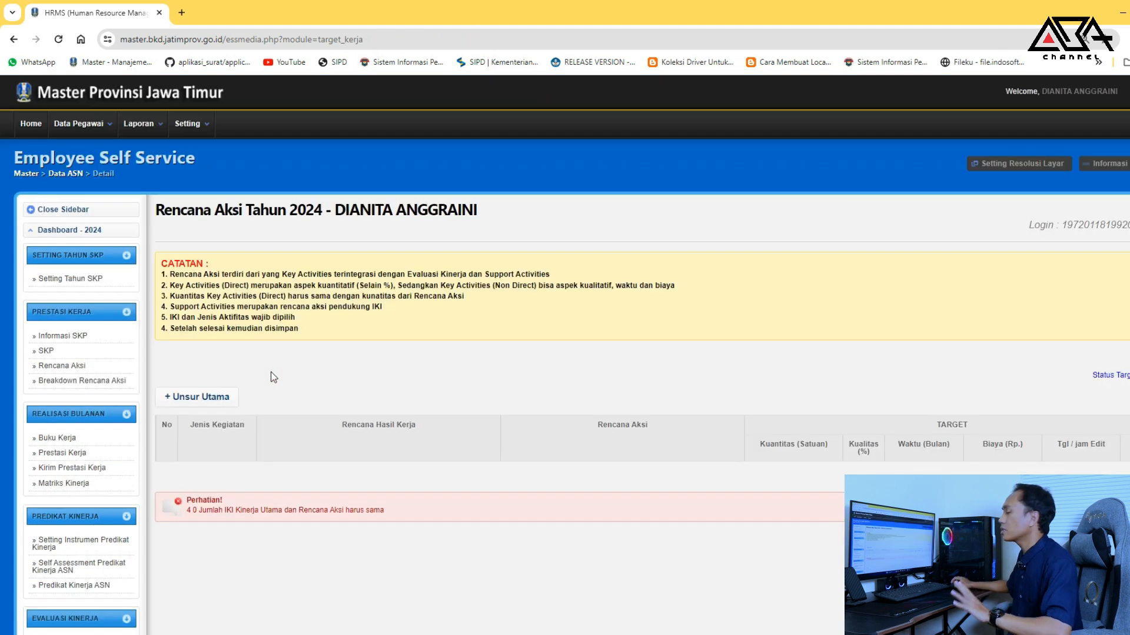
Start a new Unsur Utama entry from the Rencana Aksi page and set Jenis Kegiatan Pelaksana to 3 - Tupoksi
{"action": "left_click", "coordinate": [236, 398]}
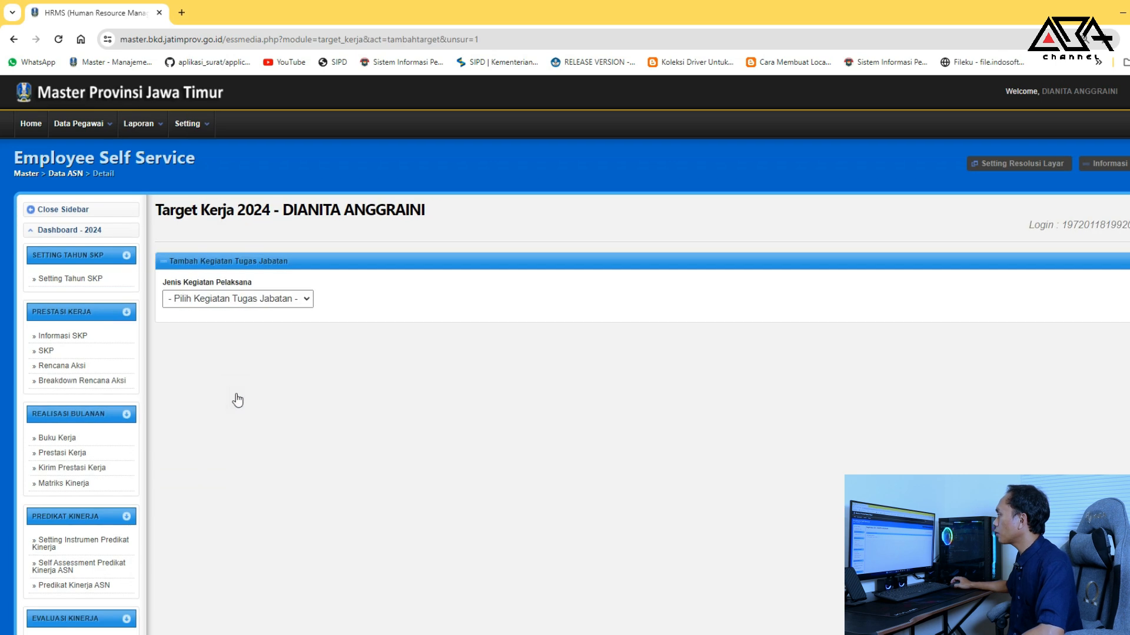
{"action": "left_click", "coordinate": [244, 298]}
{"action": "left_click", "coordinate": [228, 327]}
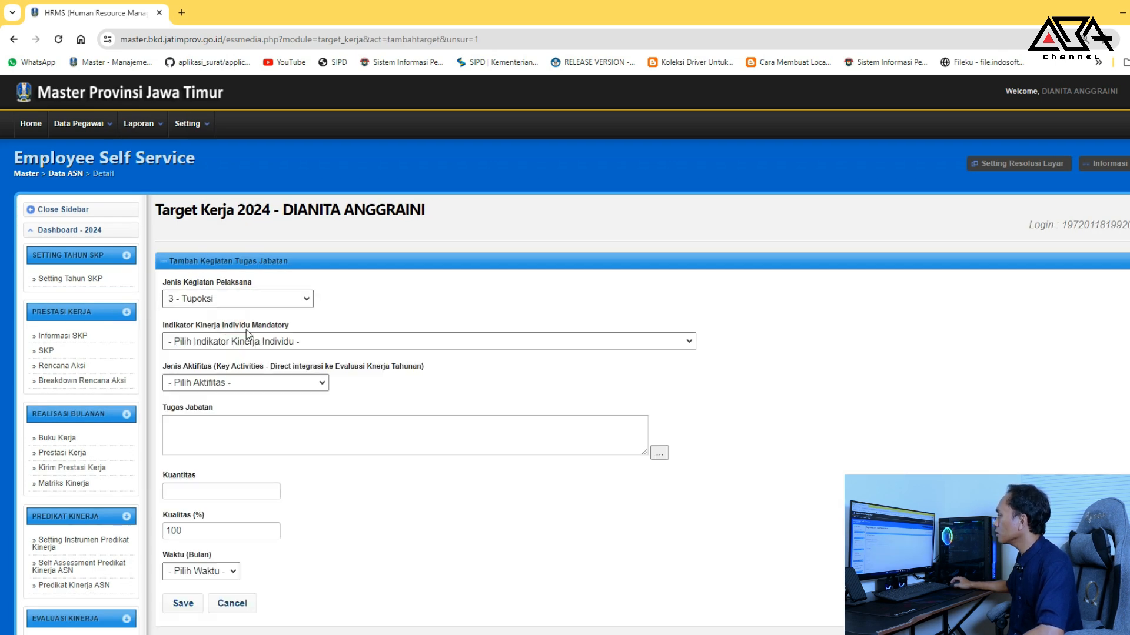
Compare the Indikator Kinerja Individu Mandatory options with the "Merekap absensi kehadiran" activity in the Excel workbook, then return to Chrome
{"action": "left_click", "coordinate": [263, 343]}
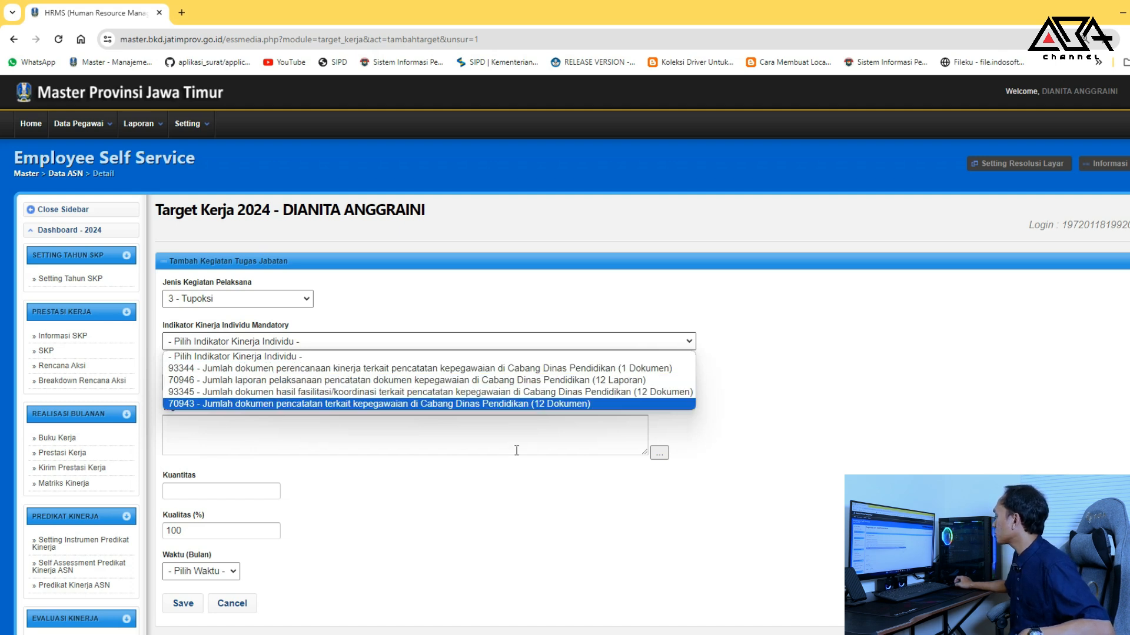
{"action": "key", "text": "alt+Tab"}
{"action": "left_click", "coordinate": [265, 240]}
{"action": "left_click", "coordinate": [354, 243]}
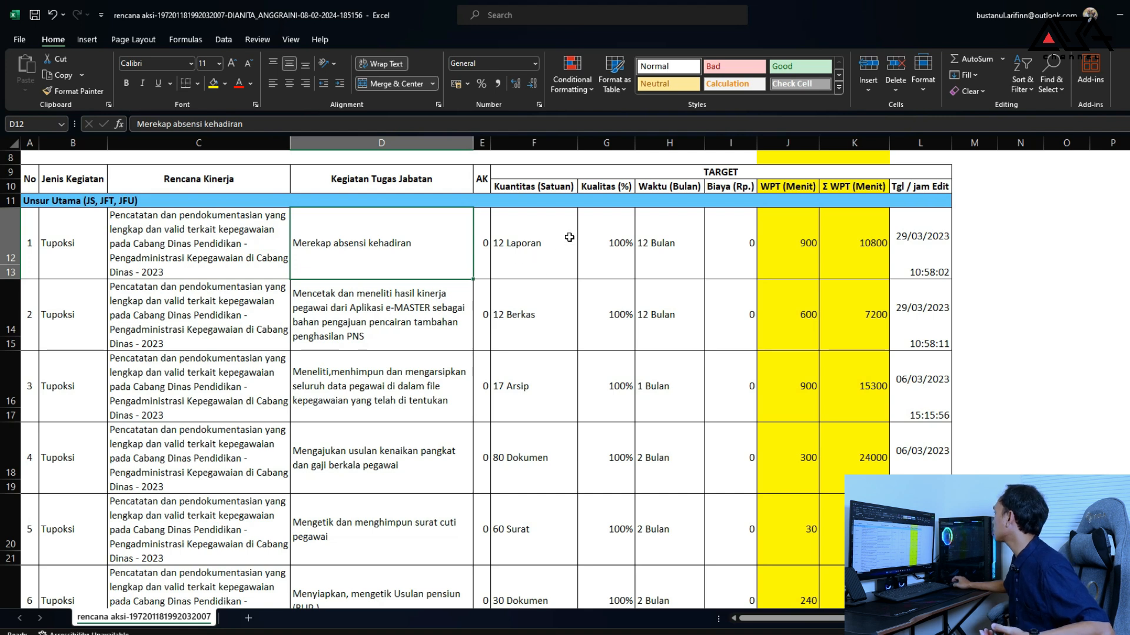
{"action": "key", "text": "alt+Tab"}
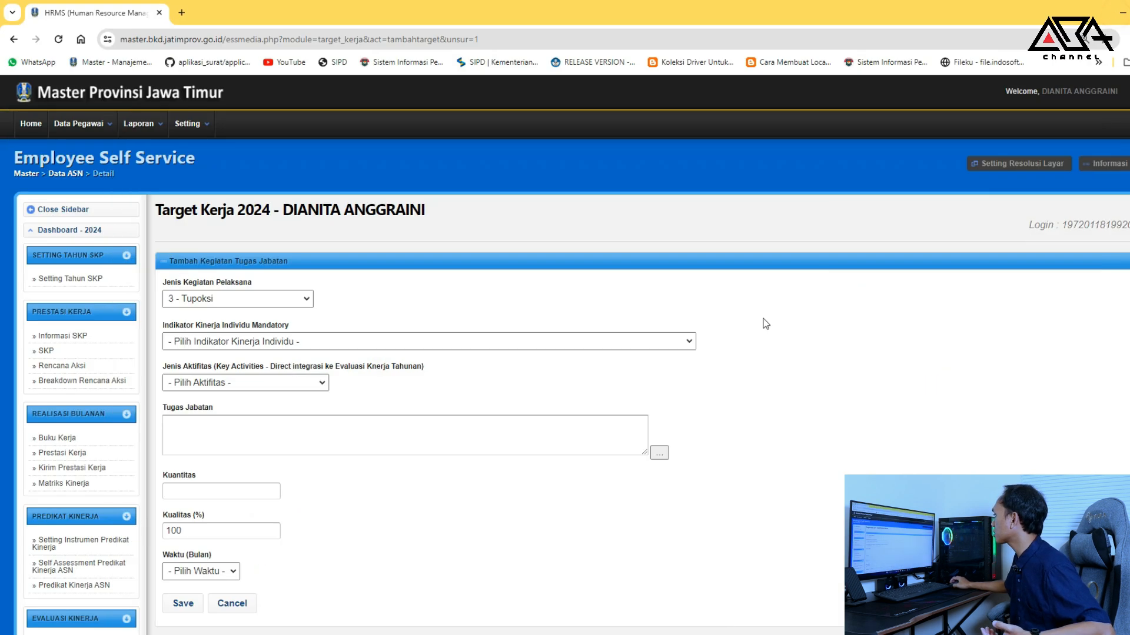
Set the mandatory indicator to 70946 (12 Laporan) and Jenis Aktifitas to 1 - Key Activities (Direct Cascading) in the reopened form
{"action": "left_click", "coordinate": [672, 344]}
{"action": "left_click", "coordinate": [646, 380]}
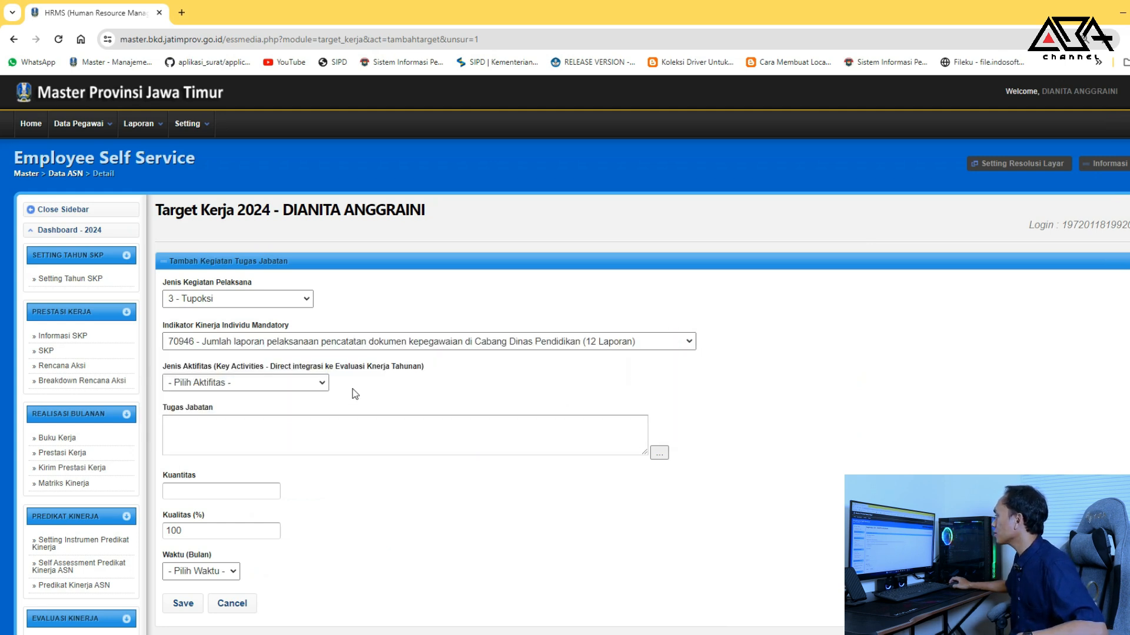
{"action": "left_click", "coordinate": [322, 382]}
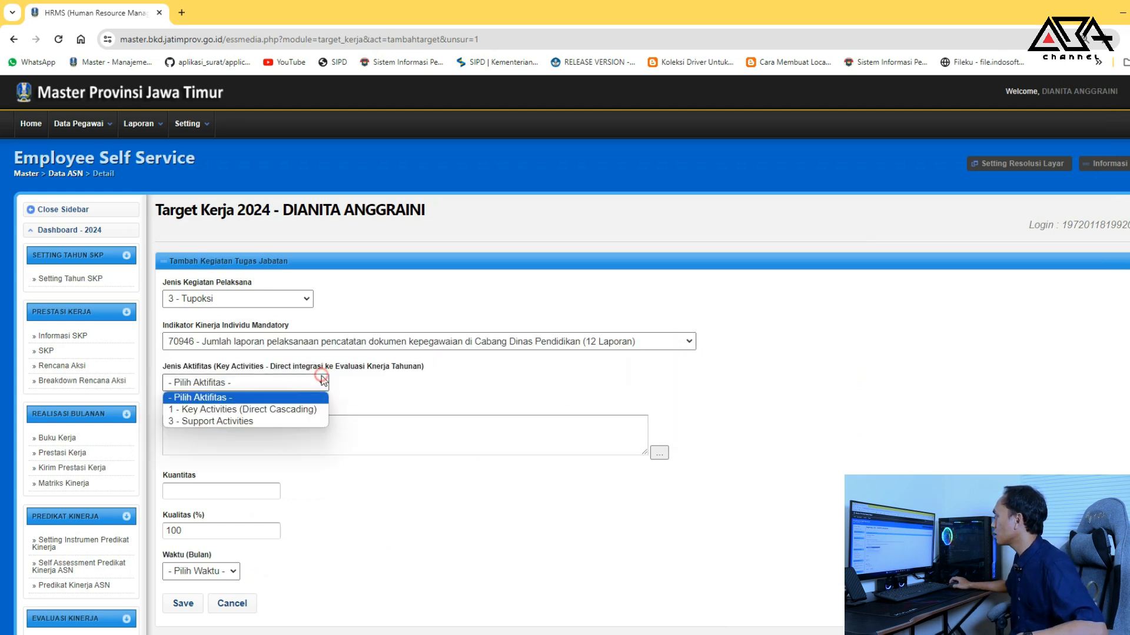
{"action": "left_click", "coordinate": [314, 410]}
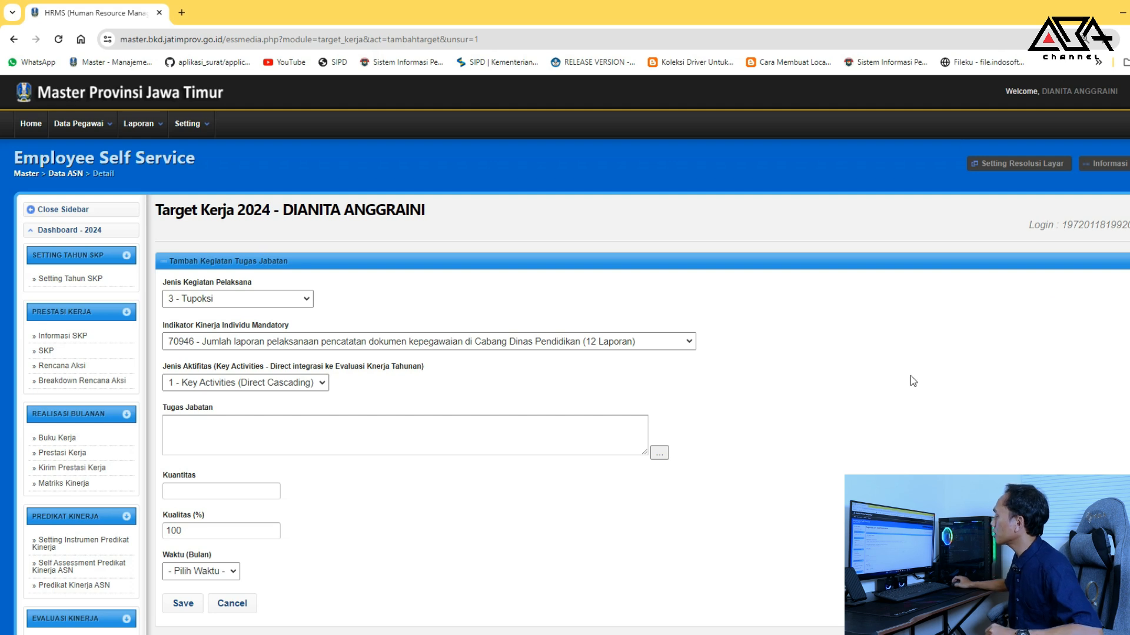
Open the Tugas Jabatan lookup list in a maximized window and bring up the Excel workbook for reference
{"action": "left_click", "coordinate": [659, 452]}
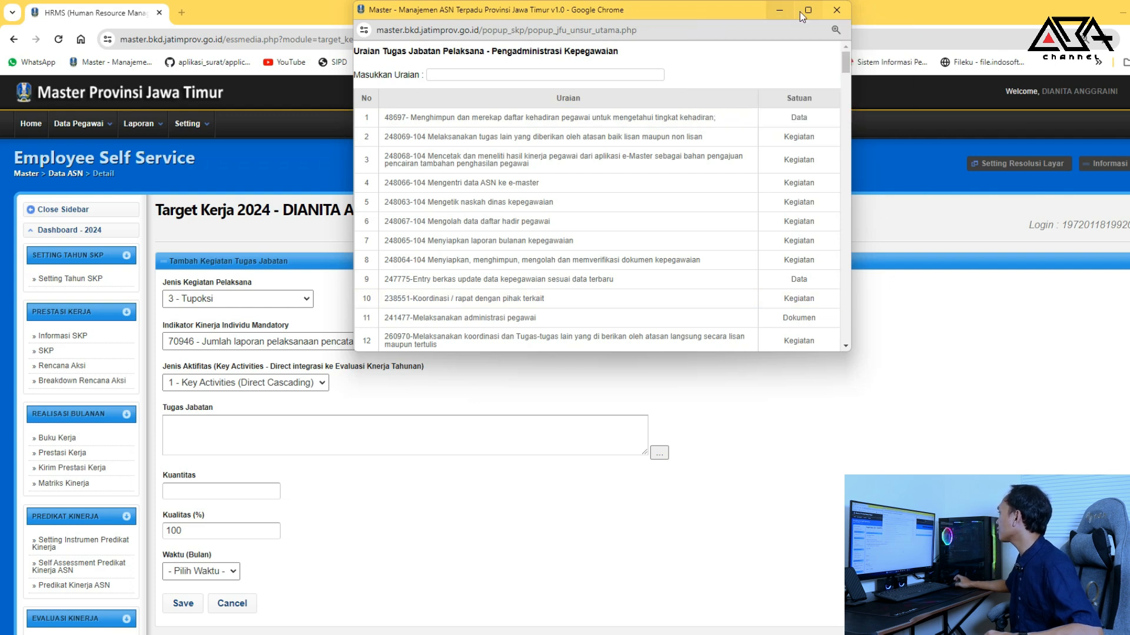
{"action": "left_click", "coordinate": [801, 12]}
{"action": "key", "text": "alt+Tab"}
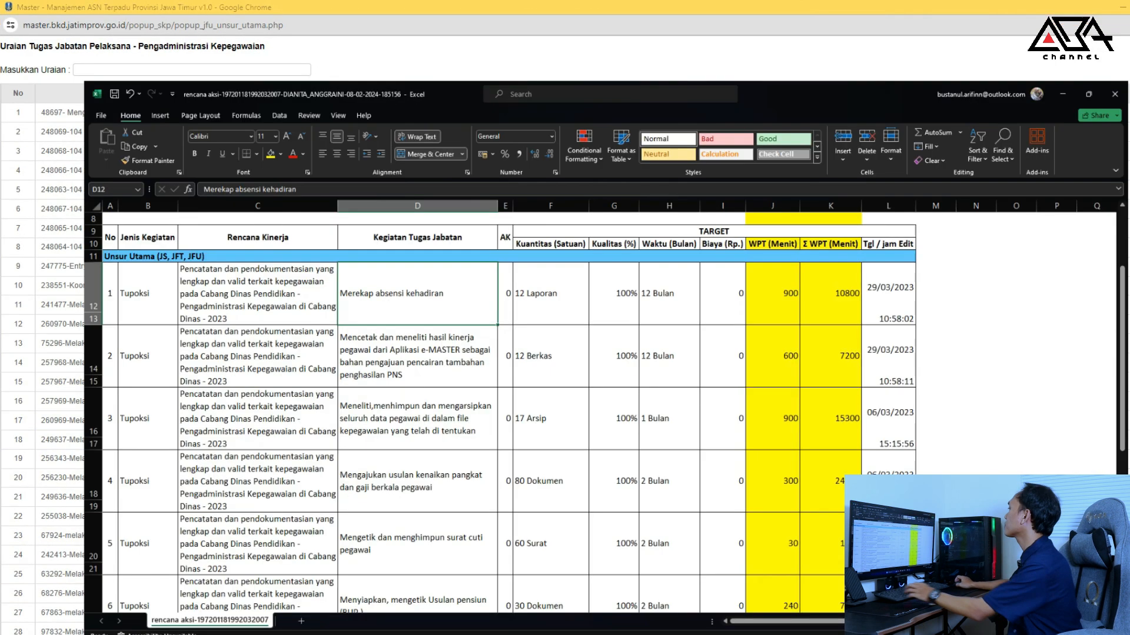
Copy the "Merekap absensi kehadiran" activity from the Excel workbook and search the Tugas Jabatan lookup list in Chrome for it
{"action": "key", "text": "ctrl+c"}
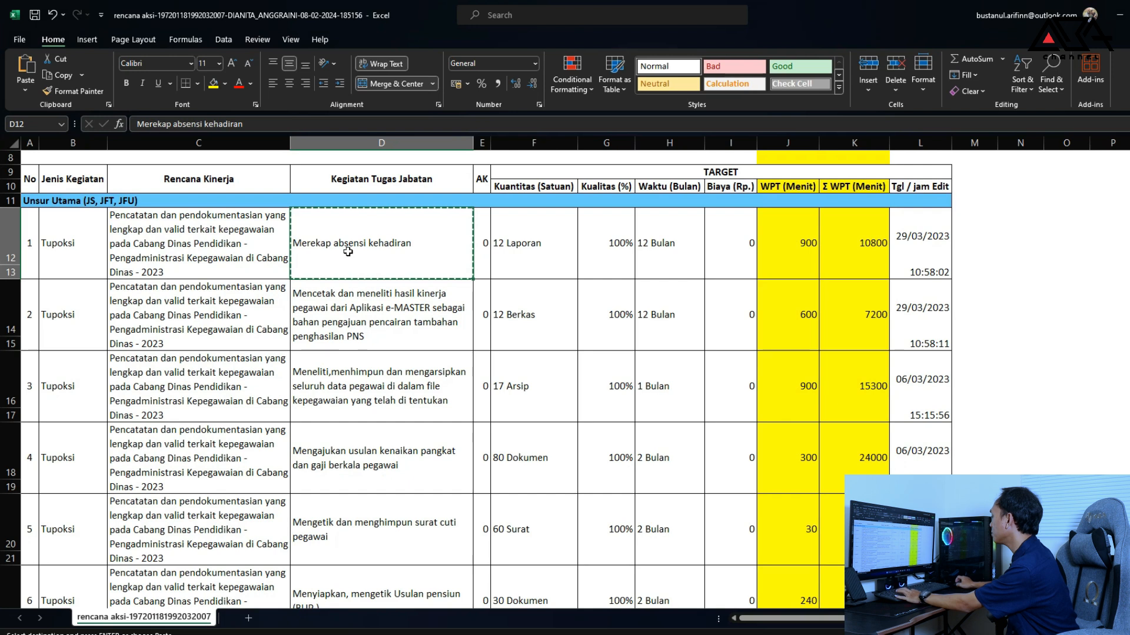
{"action": "key", "text": "alt+Tab"}
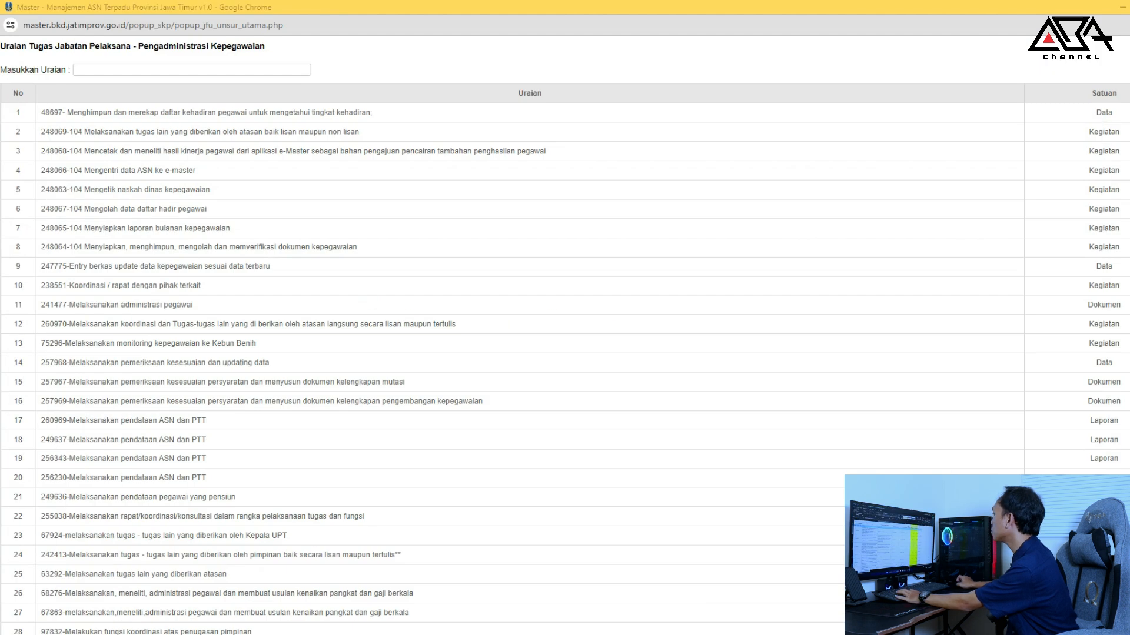
{"action": "key", "text": "alt+Tab"}
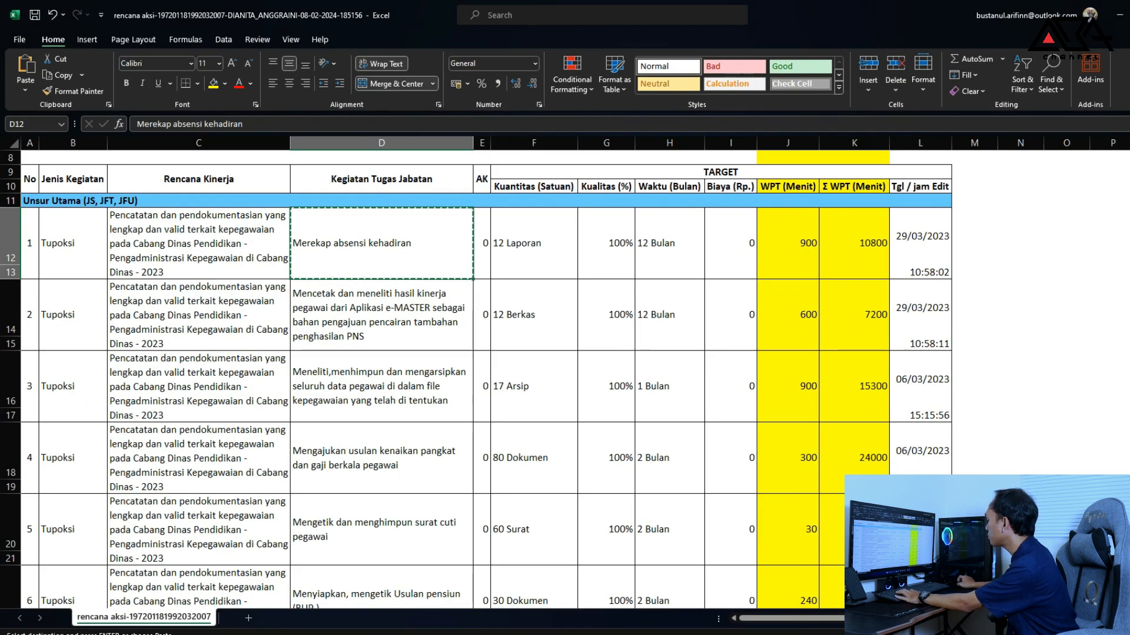
{"action": "left_click", "coordinate": [728, 628]}
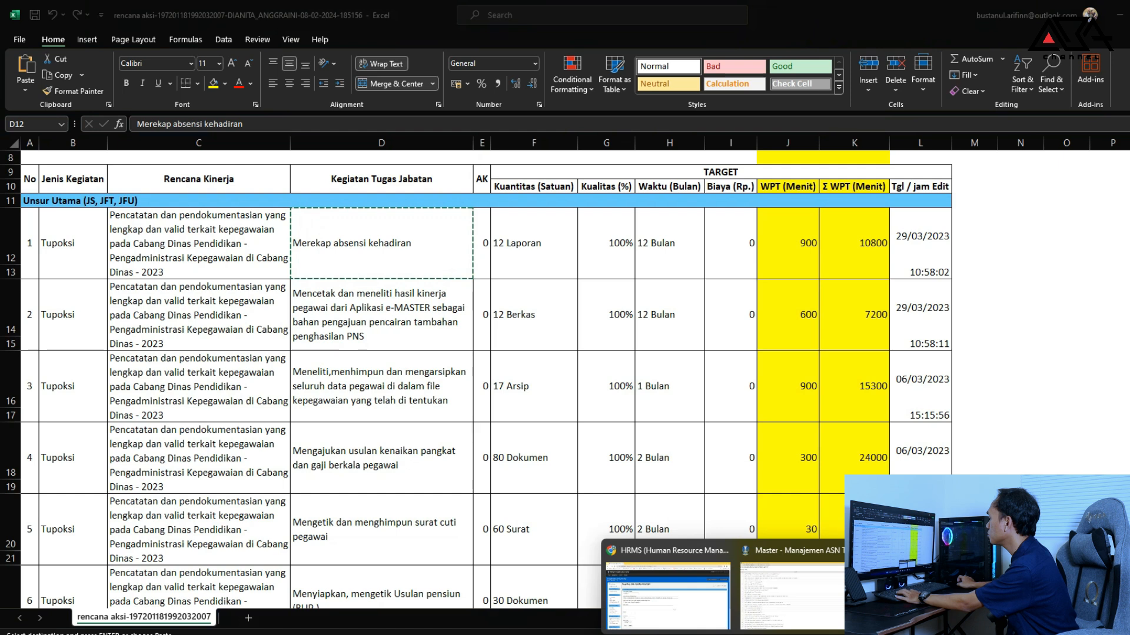
{"action": "left_click", "coordinate": [753, 594]}
{"action": "left_click", "coordinate": [235, 70]}
{"action": "key", "text": "ctrl+v"}
{"action": "key", "text": "Return"}
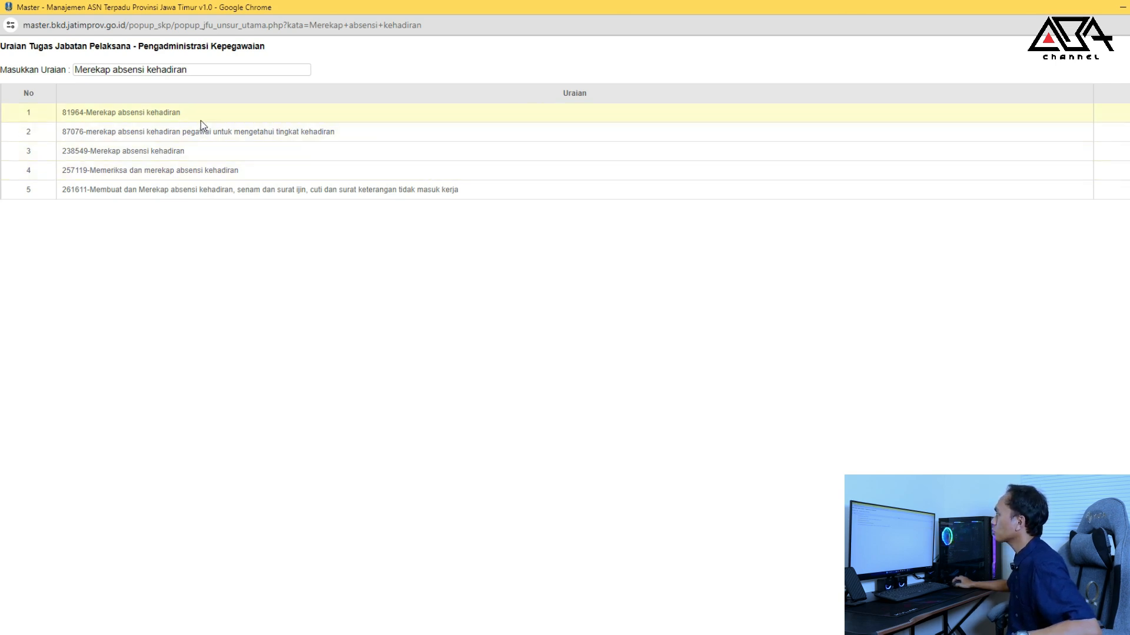
Check the activity against the Excel workbook and choose 81964-Merekap absensi kehadiran as the Tugas Jabatan in the Chrome form
{"action": "left_click_drag", "start_coordinate": [241, 116], "coordinate": [843, 120]}
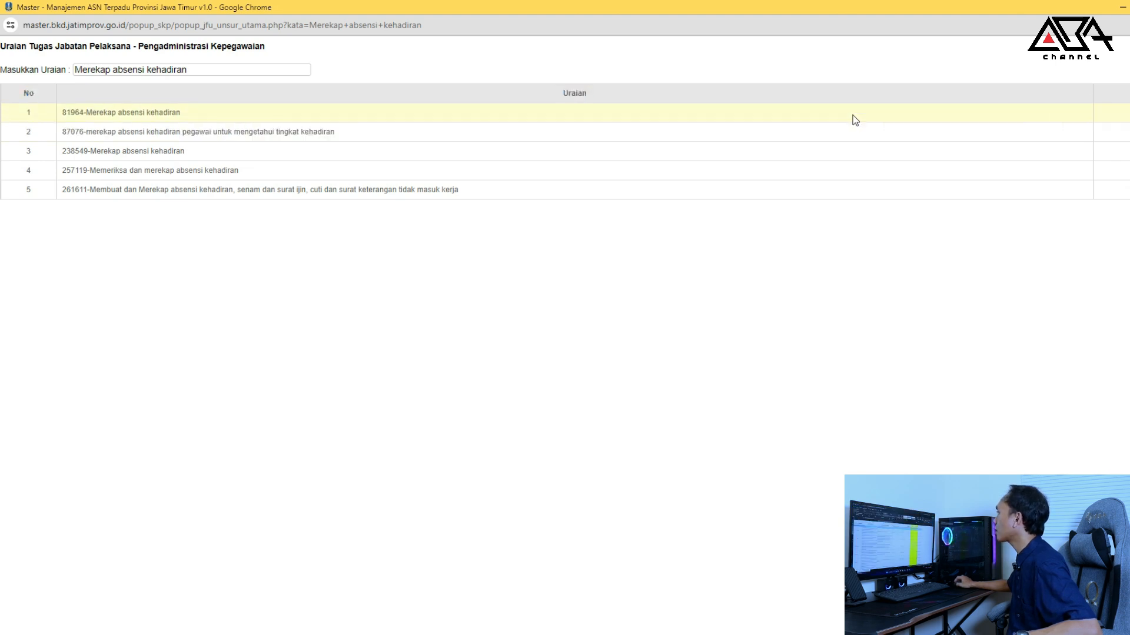
{"action": "key", "text": "alt+Tab"}
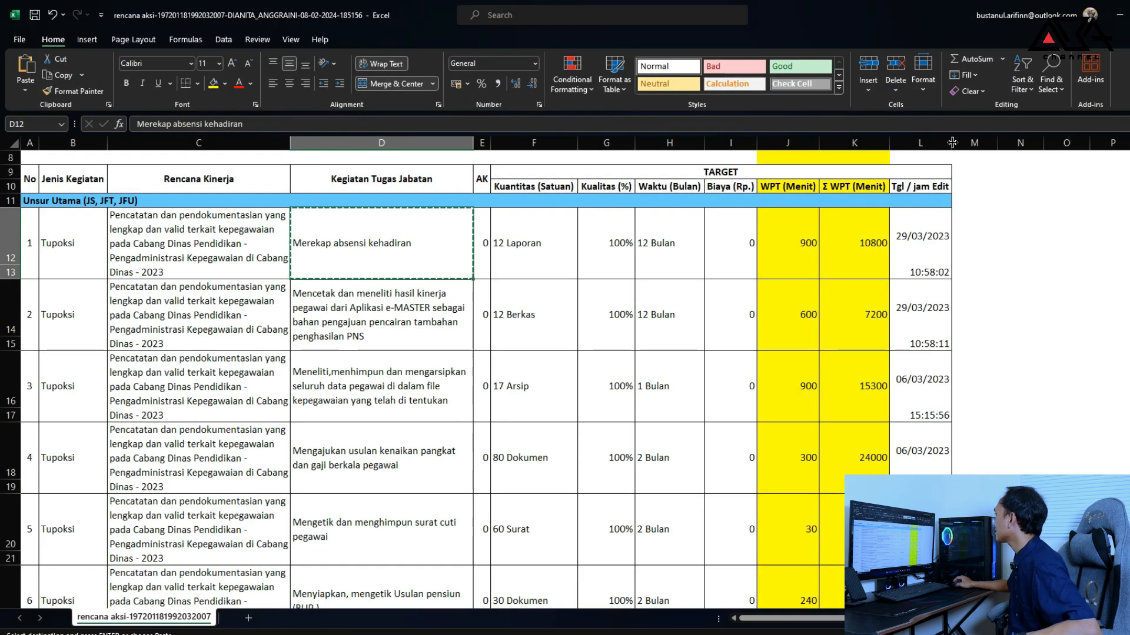
{"action": "key", "text": "alt+Tab"}
{"action": "scroll", "coordinate": [300, 415], "scroll_direction": "down", "scroll_amount": 1}
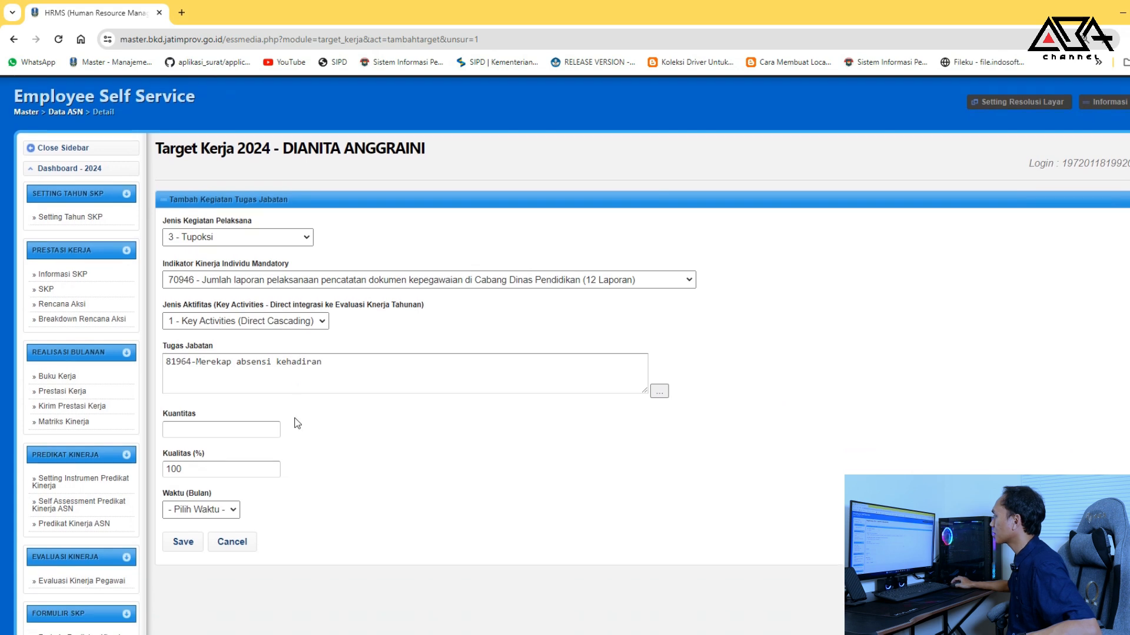
Set Kuantitas to 12 and Waktu (Bulan) to 12, save the activity and confirm the save
{"action": "left_click", "coordinate": [228, 433]}
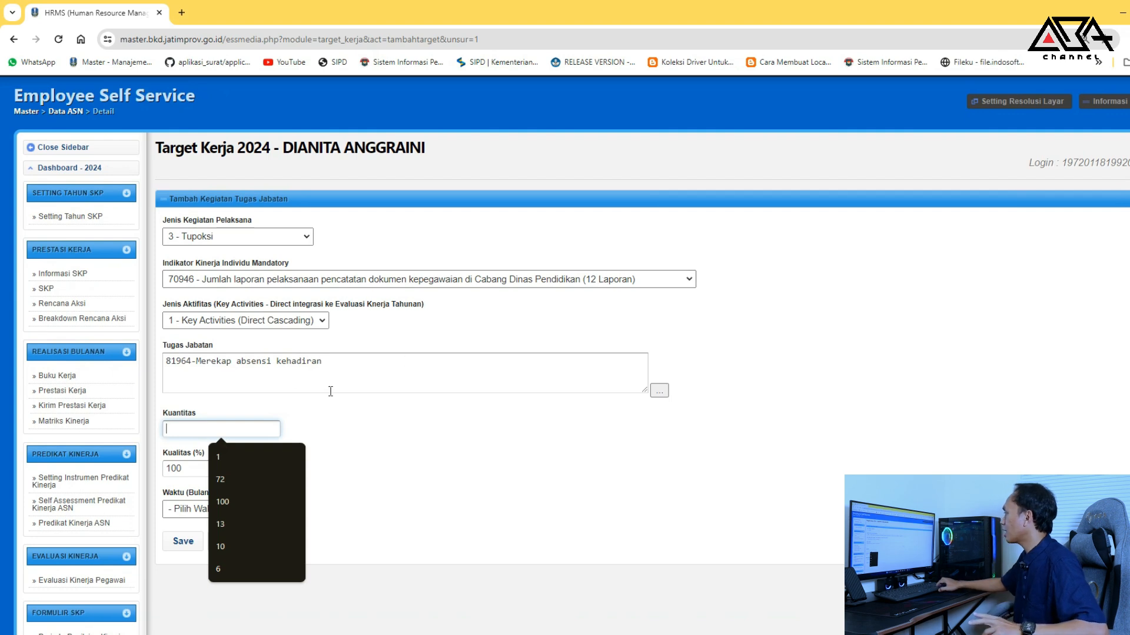
{"action": "type", "text": "12"}
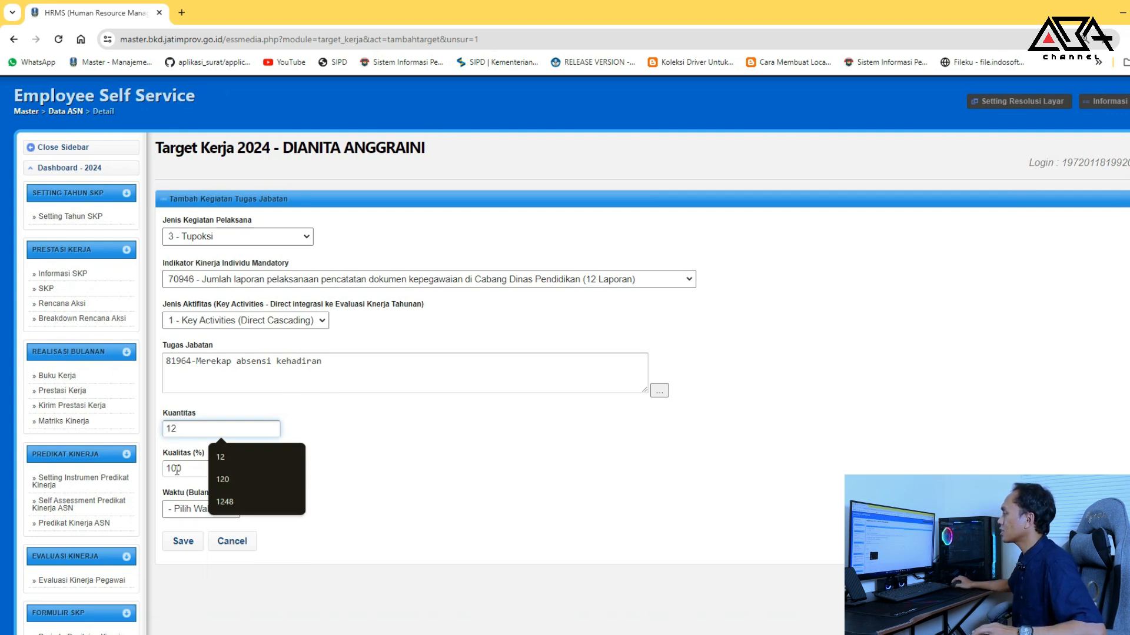
{"action": "left_click", "coordinate": [183, 510]}
{"action": "left_click", "coordinate": [170, 481]}
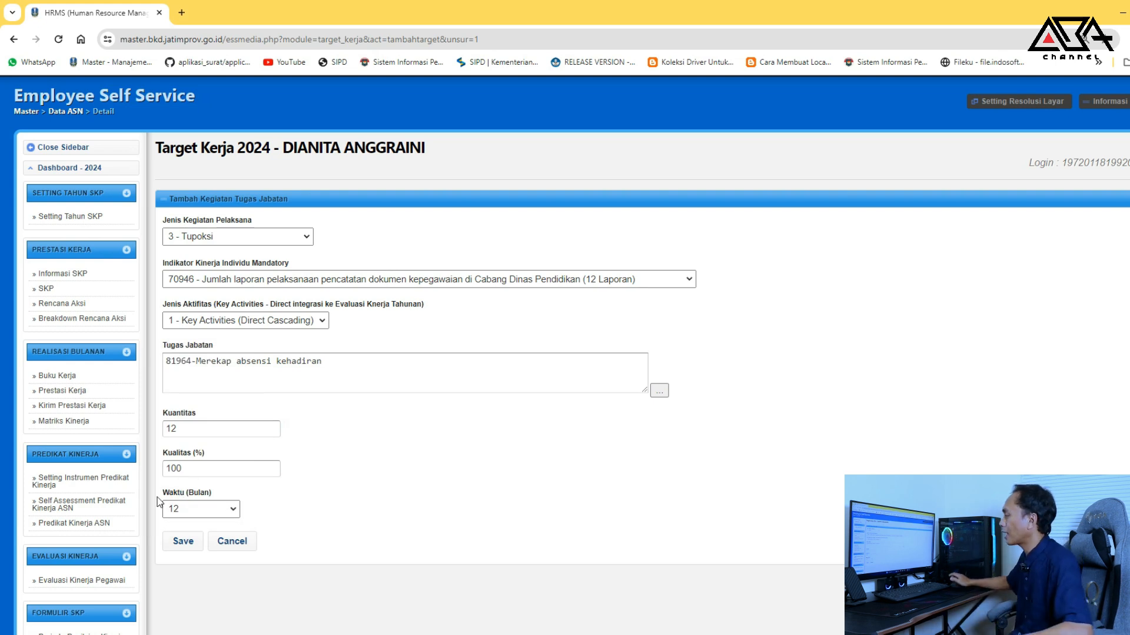
{"action": "left_click", "coordinate": [183, 541]}
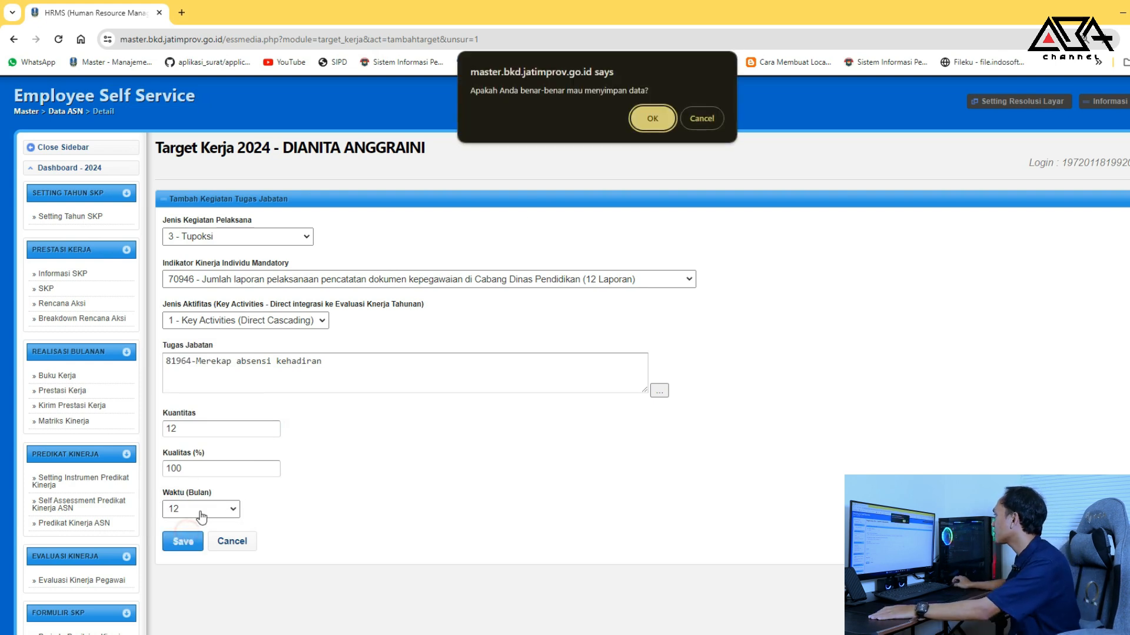
{"action": "left_click", "coordinate": [637, 128]}
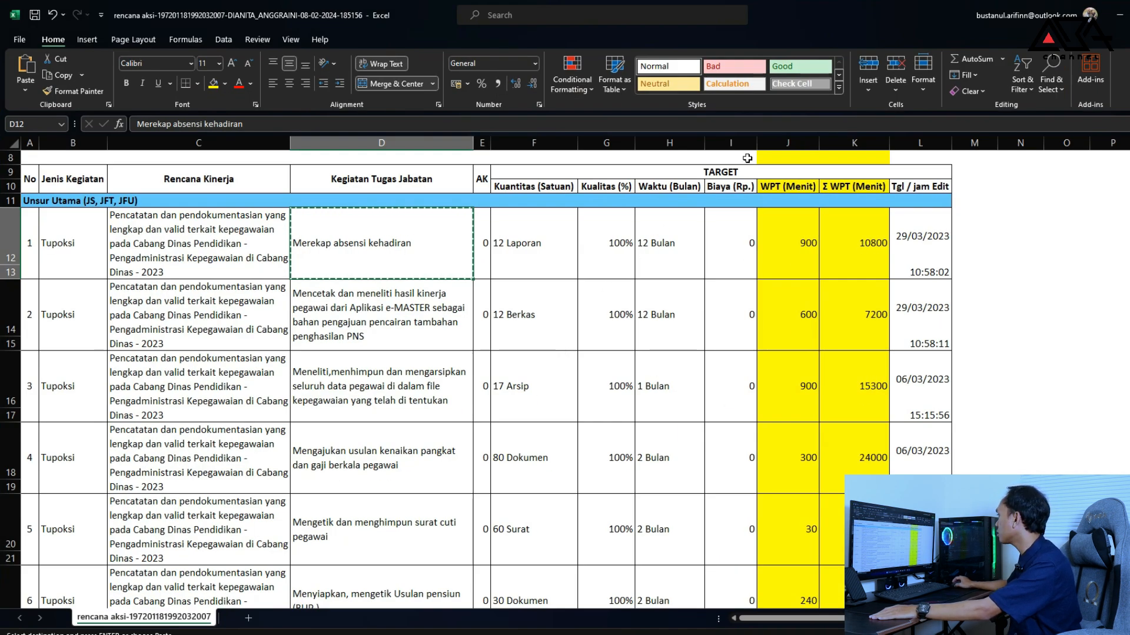
Hide columns I through L, from Biaya (Rp.) to Tgl / jam Edit, in the Excel workbook
{"action": "left_click_drag", "start_coordinate": [732, 143], "coordinate": [900, 157]}
{"action": "right_click", "coordinate": [862, 196]}
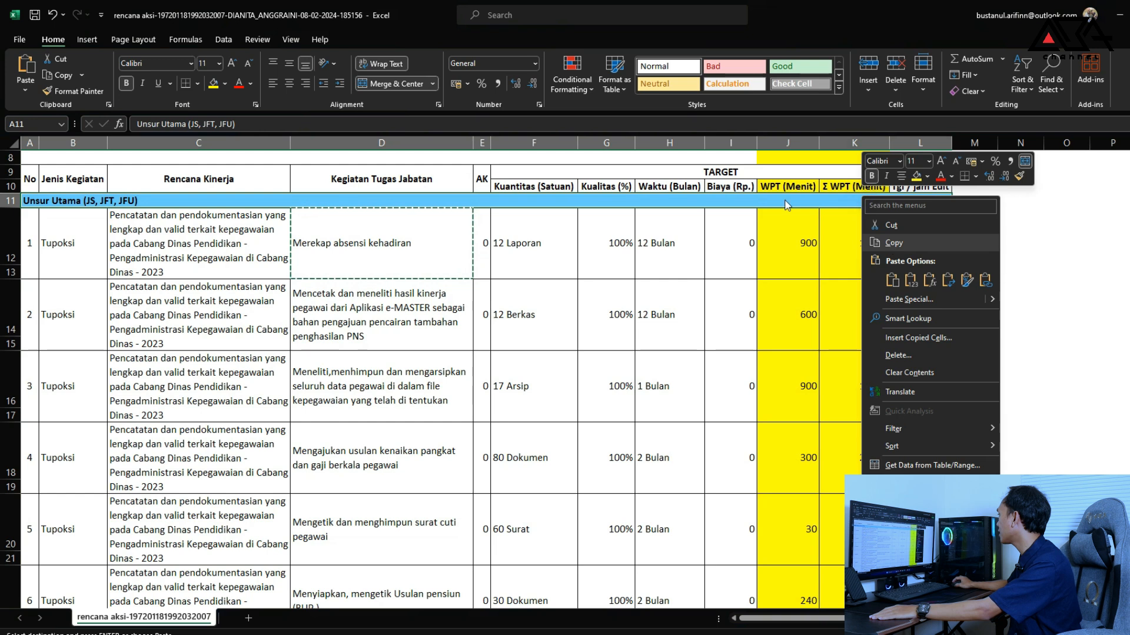
{"action": "left_click_drag", "start_coordinate": [732, 143], "coordinate": [904, 143]}
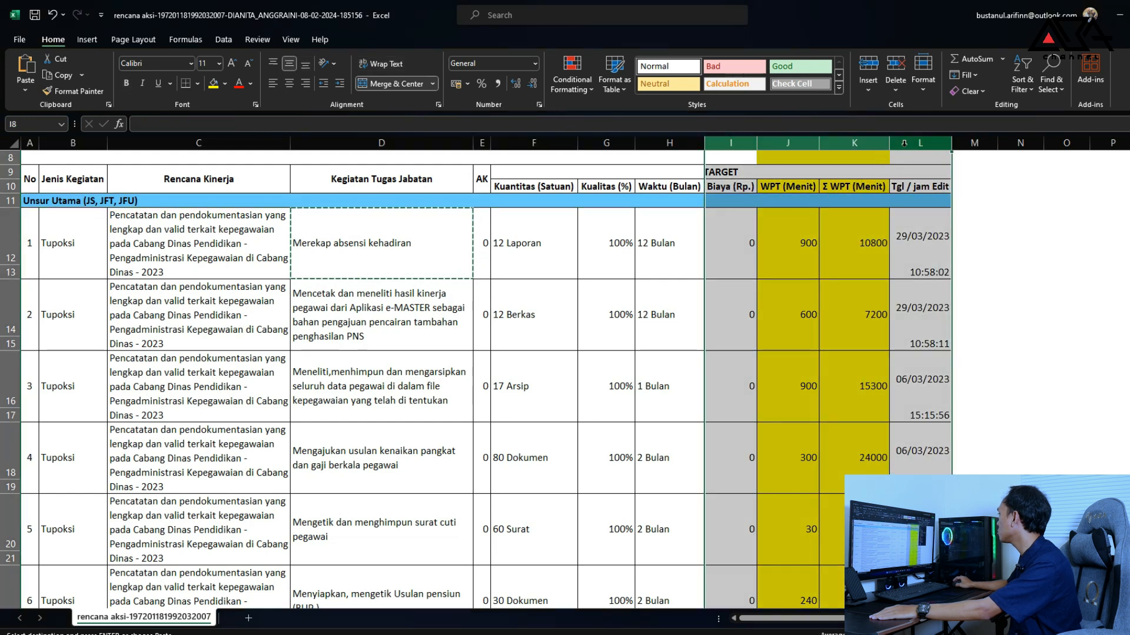
{"action": "right_click", "coordinate": [904, 143]}
{"action": "left_click", "coordinate": [955, 352]}
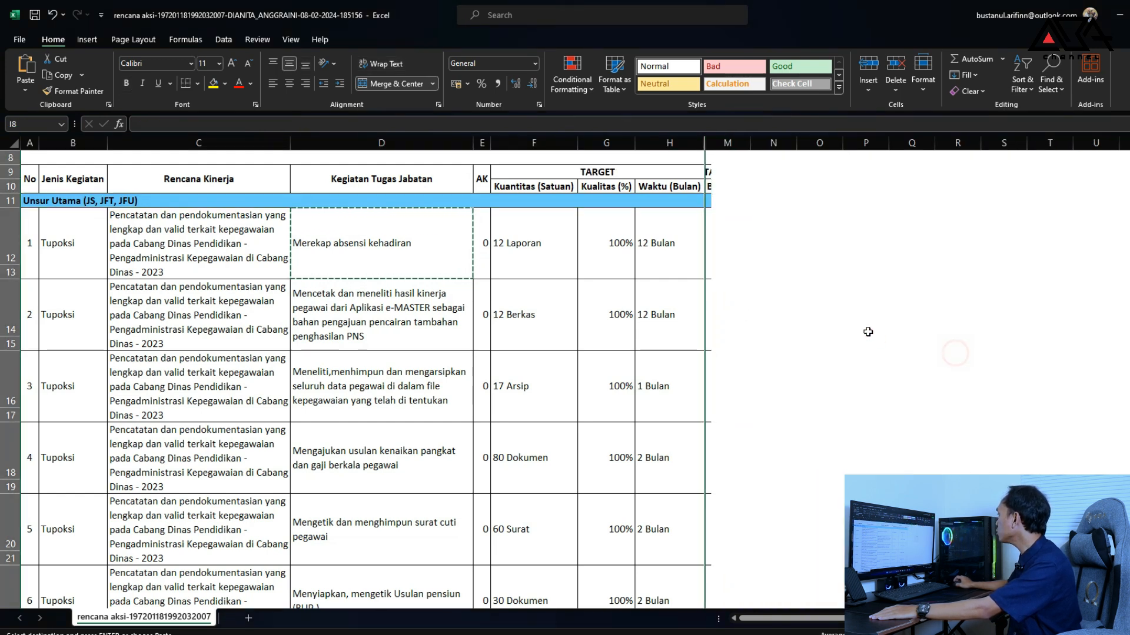
{"action": "left_click", "coordinate": [868, 331]}
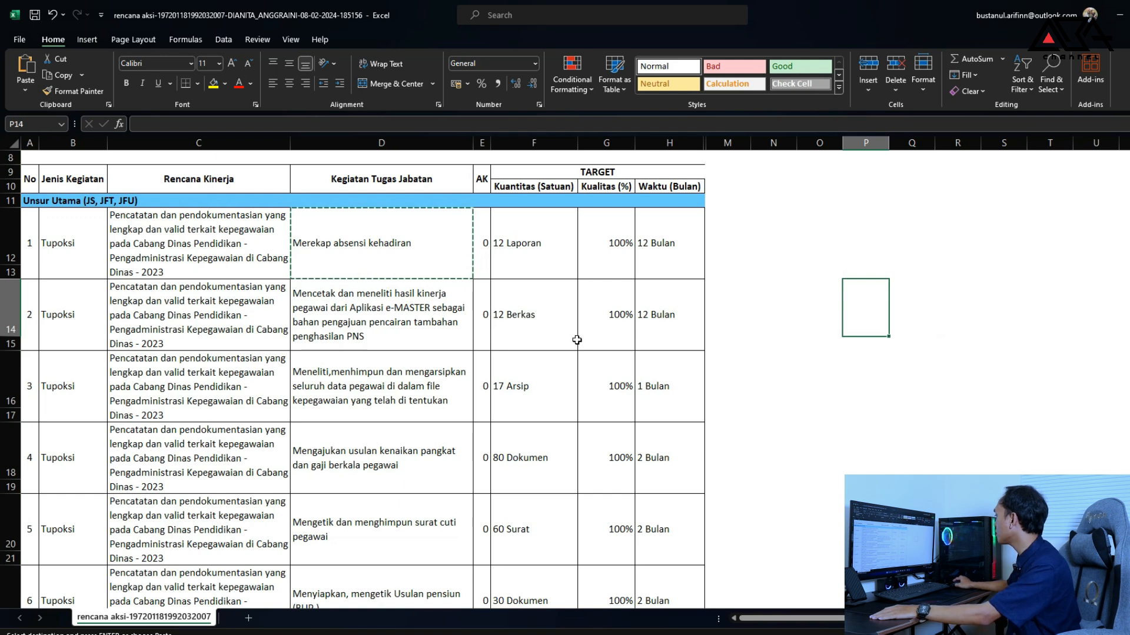
Examine the Waktu (Bulan) targets of the listed Unsur Utama activities in the workbook
{"action": "left_click", "coordinate": [670, 393]}
{"action": "left_click", "coordinate": [664, 228]}
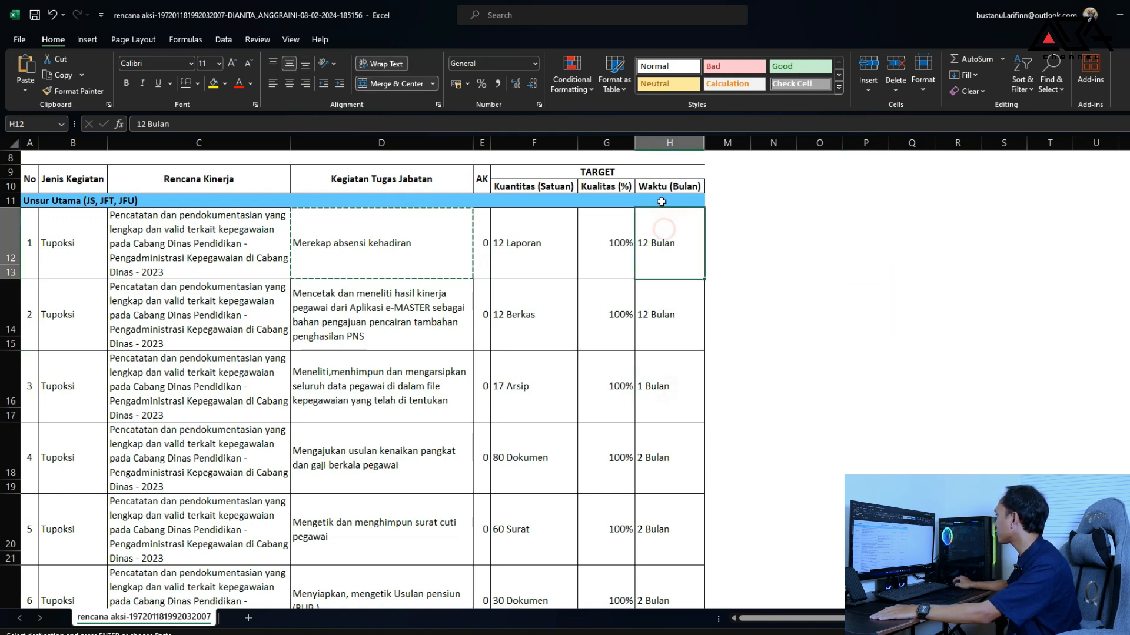
{"action": "left_click", "coordinate": [661, 315]}
{"action": "left_click", "coordinate": [669, 398]}
{"action": "left_click", "coordinate": [677, 459]}
{"action": "scroll", "coordinate": [672, 481], "scroll_direction": "down", "scroll_amount": 2}
{"action": "left_click", "coordinate": [672, 486]}
{"action": "left_click", "coordinate": [669, 517]}
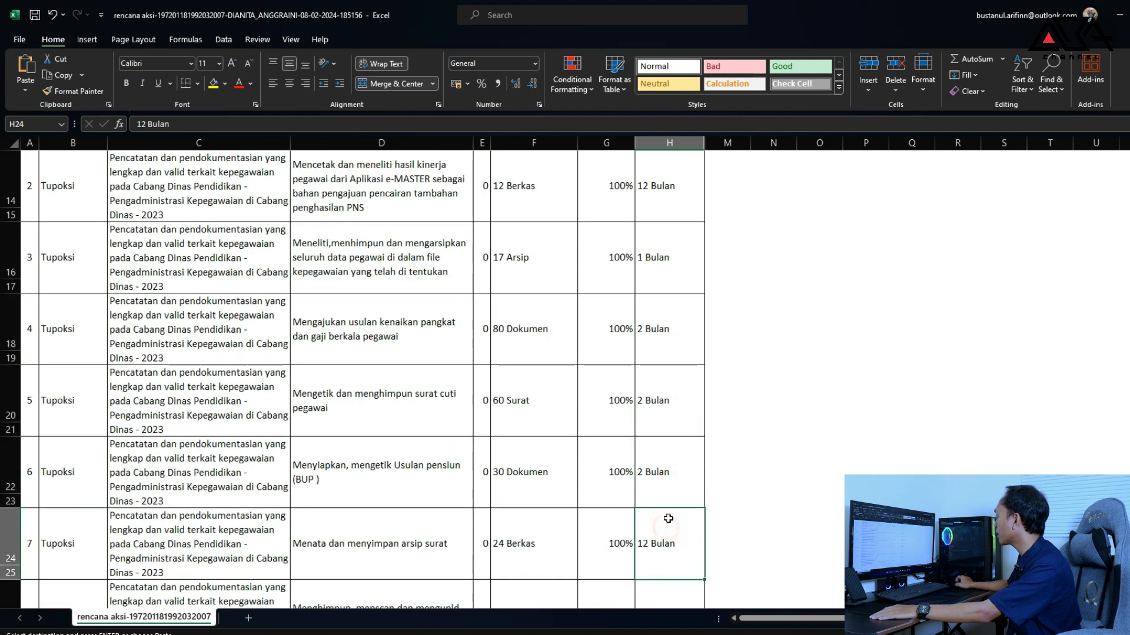
{"action": "scroll", "coordinate": [666, 506], "scroll_direction": "down", "scroll_amount": 4}
{"action": "scroll", "coordinate": [664, 496], "scroll_direction": "up", "scroll_amount": 8}
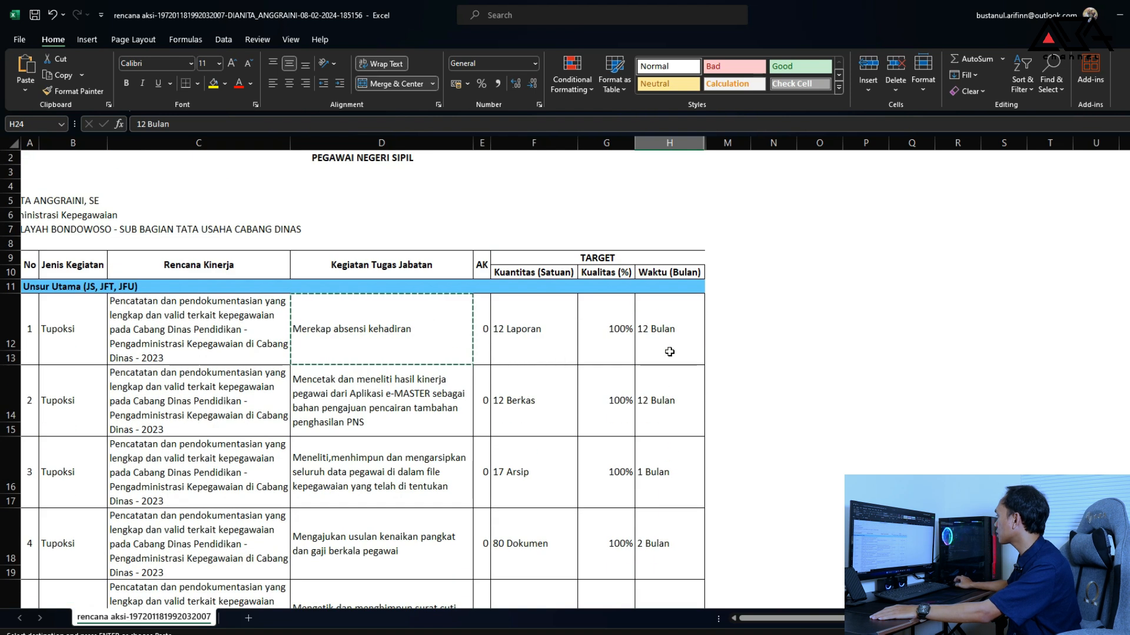
{"action": "left_click", "coordinate": [659, 342]}
{"action": "left_click_drag", "start_coordinate": [717, 312], "coordinate": [860, 315]}
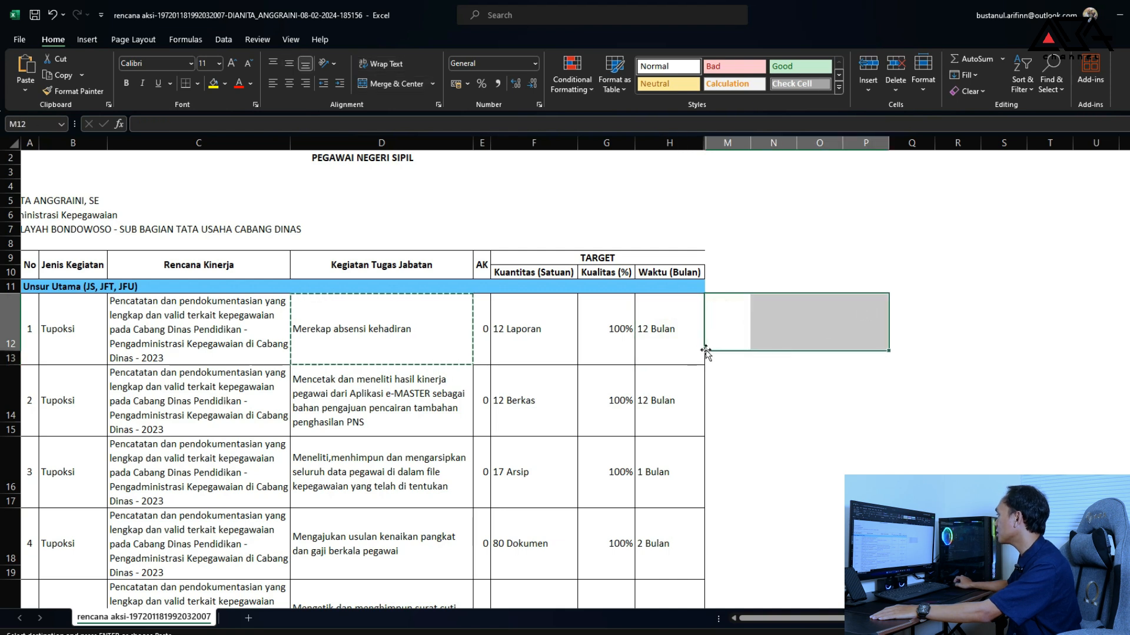
{"action": "left_click", "coordinate": [684, 331]}
{"action": "left_click", "coordinate": [712, 335]}
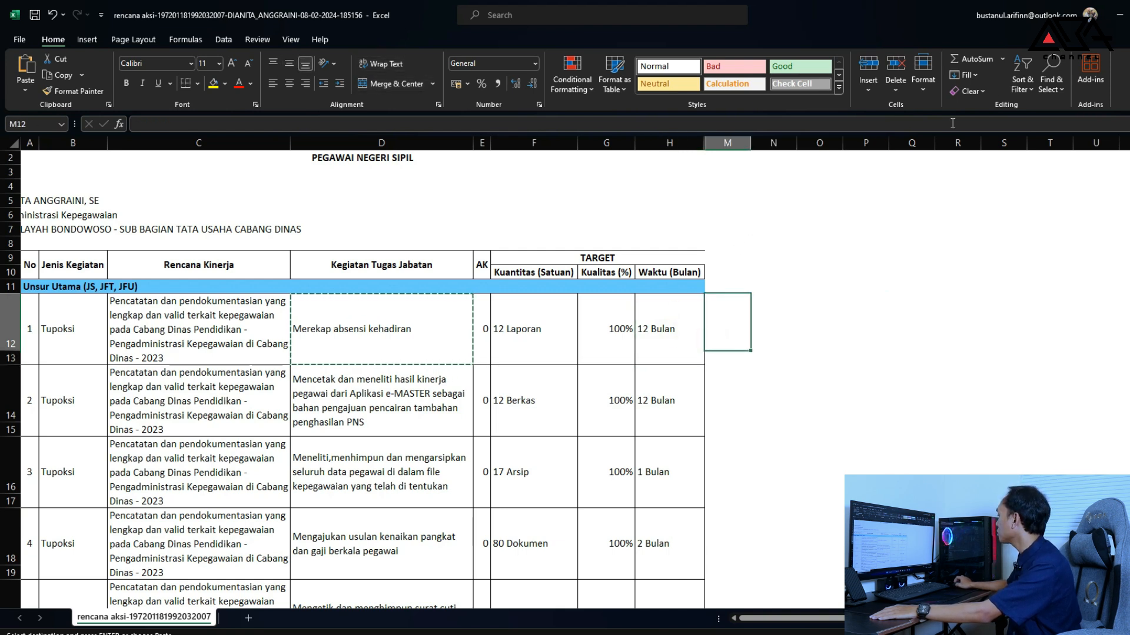
{"action": "left_click", "coordinate": [659, 316]}
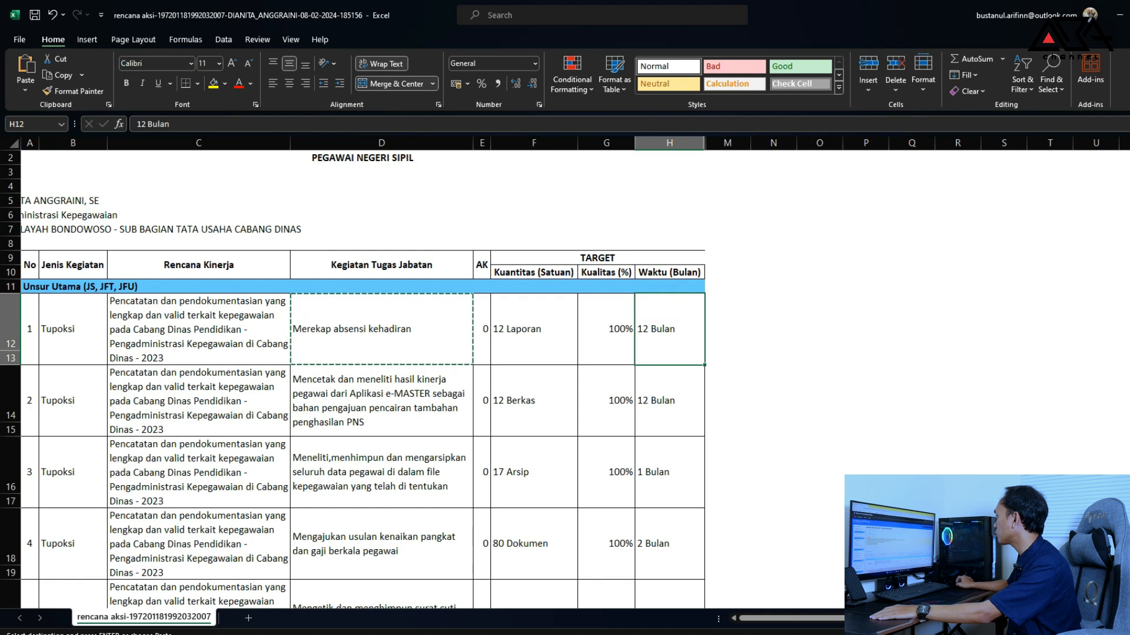
In Chrome, start another Unsur Utama entry with 3 - Tupoksi, indicator 93344 (1 Dokumen) and 1 - Key Activities (Direct Cascading)
{"action": "key", "text": "alt+Tab"}
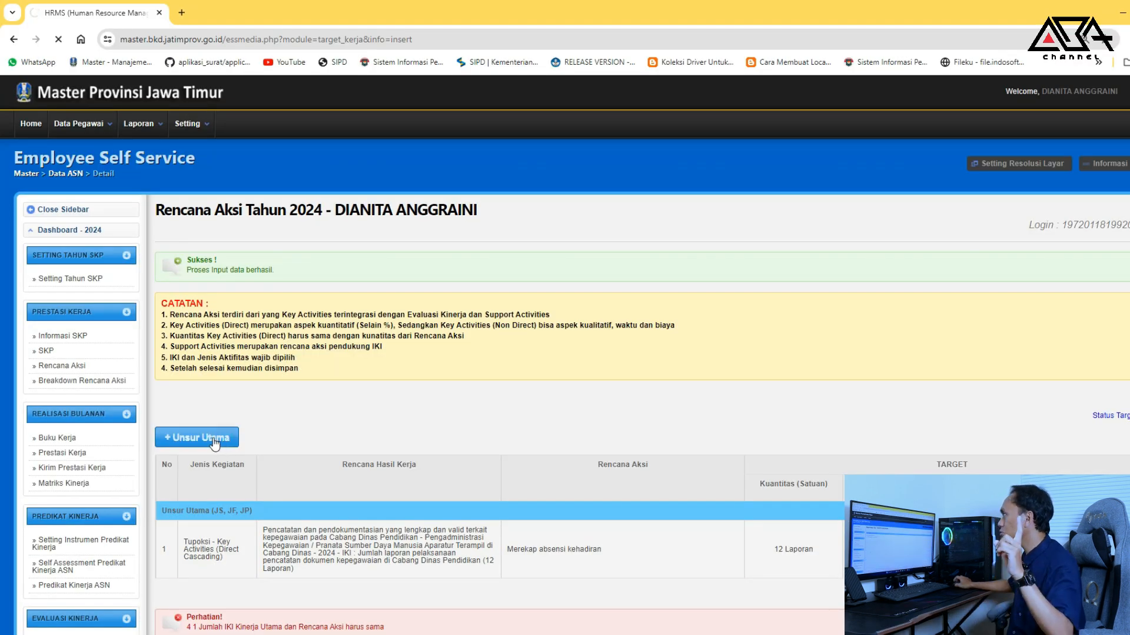
{"action": "left_click", "coordinate": [291, 299]}
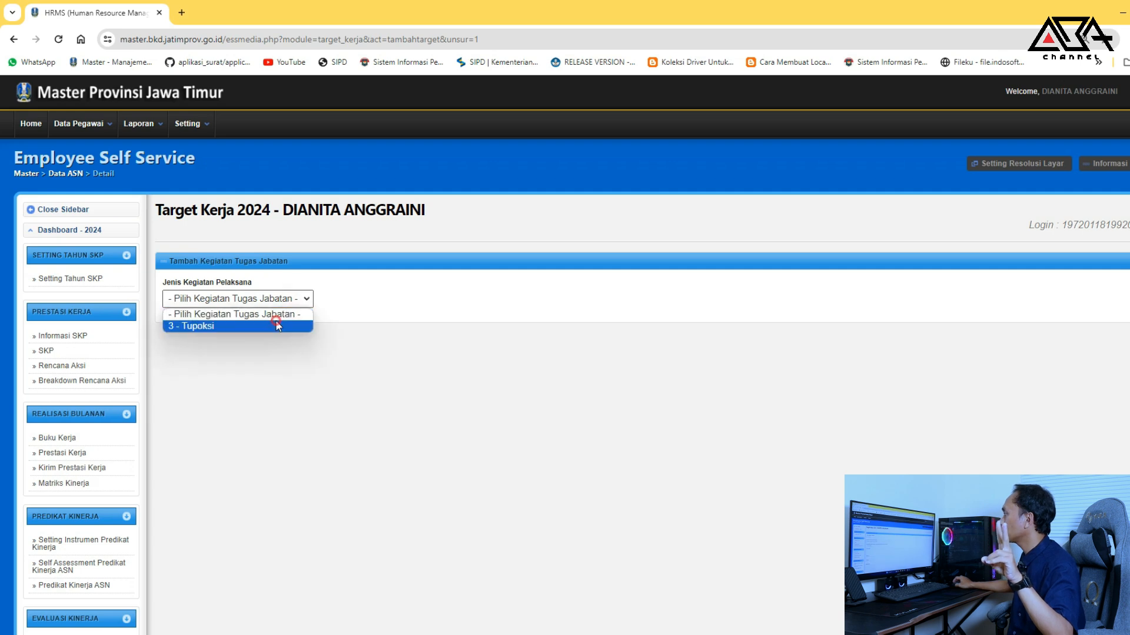
{"action": "left_click", "coordinate": [279, 323]}
{"action": "left_click", "coordinate": [333, 340]}
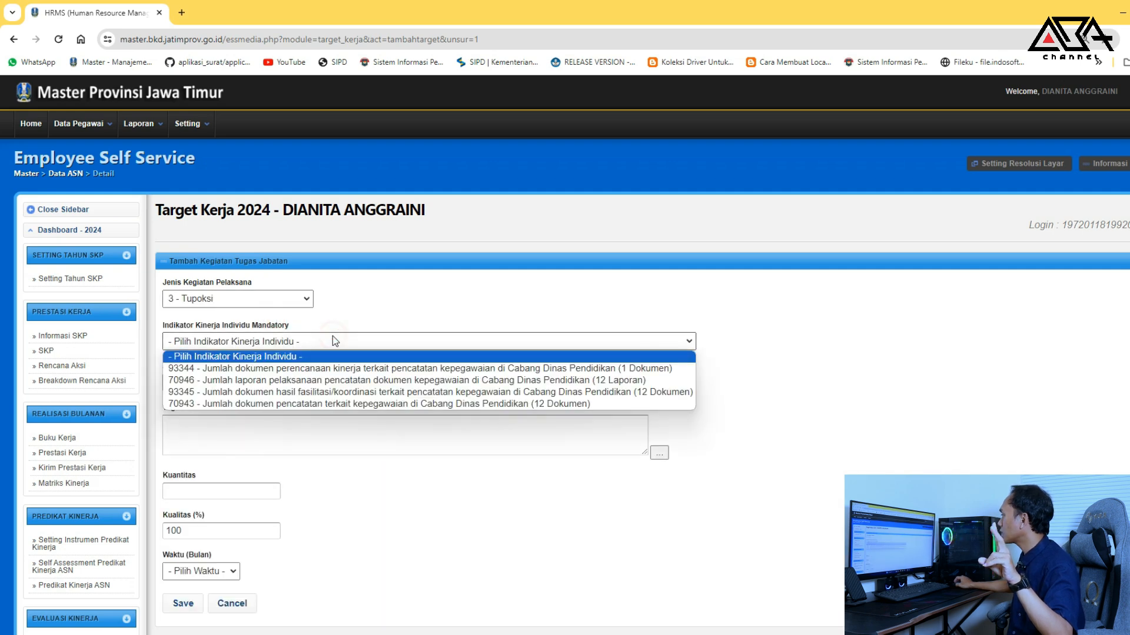
{"action": "left_click", "coordinate": [471, 369]}
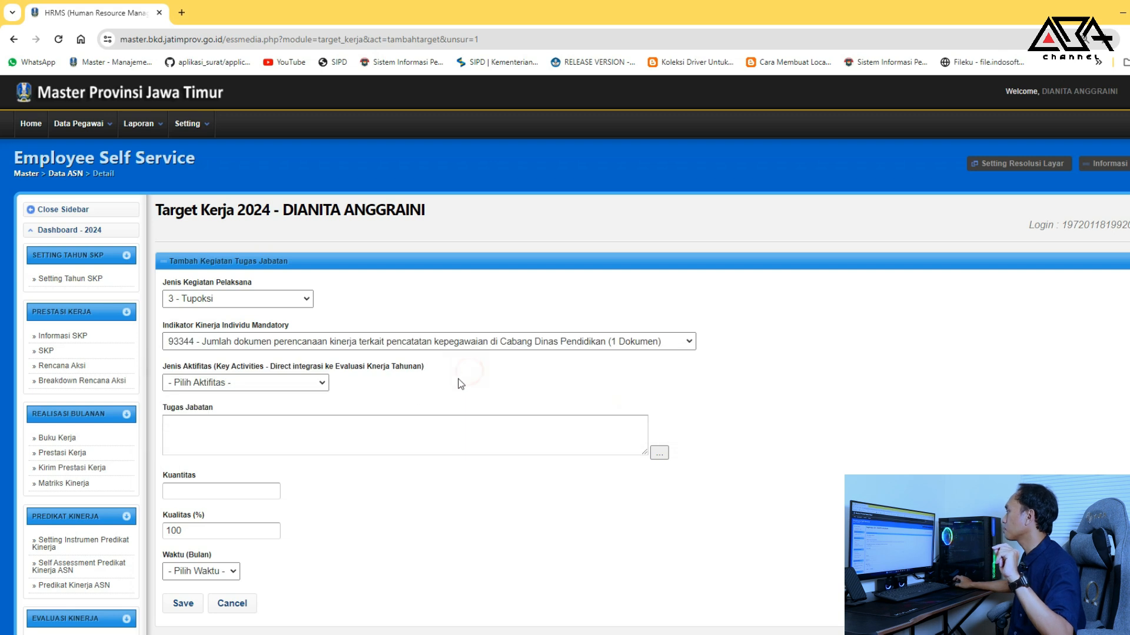
{"action": "left_click", "coordinate": [317, 383]}
{"action": "left_click", "coordinate": [302, 409]}
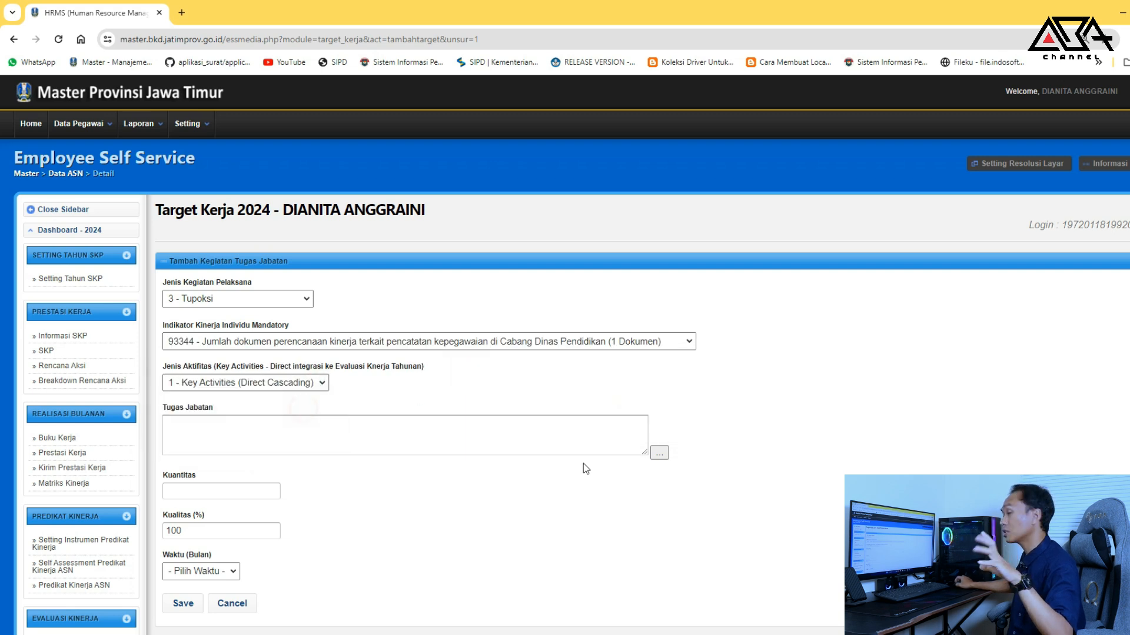
Open the Tugas Jabatan lookup list in a maximized window and switch to the Excel workbook
{"action": "left_click", "coordinate": [658, 455]}
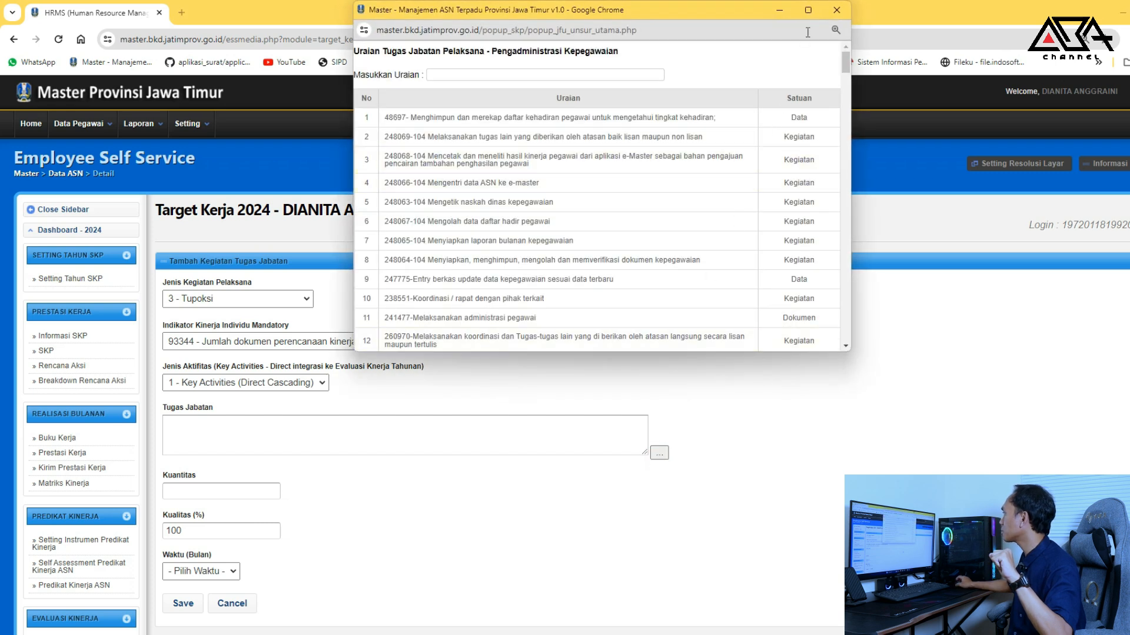
{"action": "left_click", "coordinate": [807, 10]}
{"action": "mouse_move", "coordinate": [762, 634]}
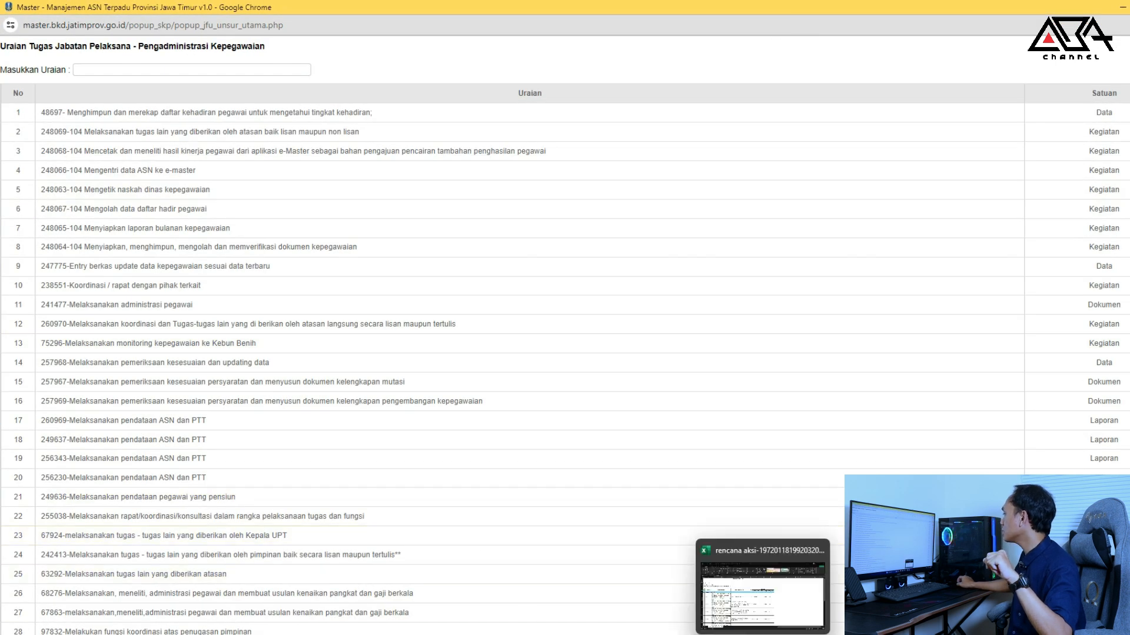
{"action": "left_click", "coordinate": [759, 599]}
Copy the third activity, "Meneliti,menhimpun dan mengarsipkan seluruh data pegawai di dalam file kepegawaian yang telah di tentukan", from cell D16
{"action": "scroll", "coordinate": [677, 402], "scroll_direction": "down", "scroll_amount": 1}
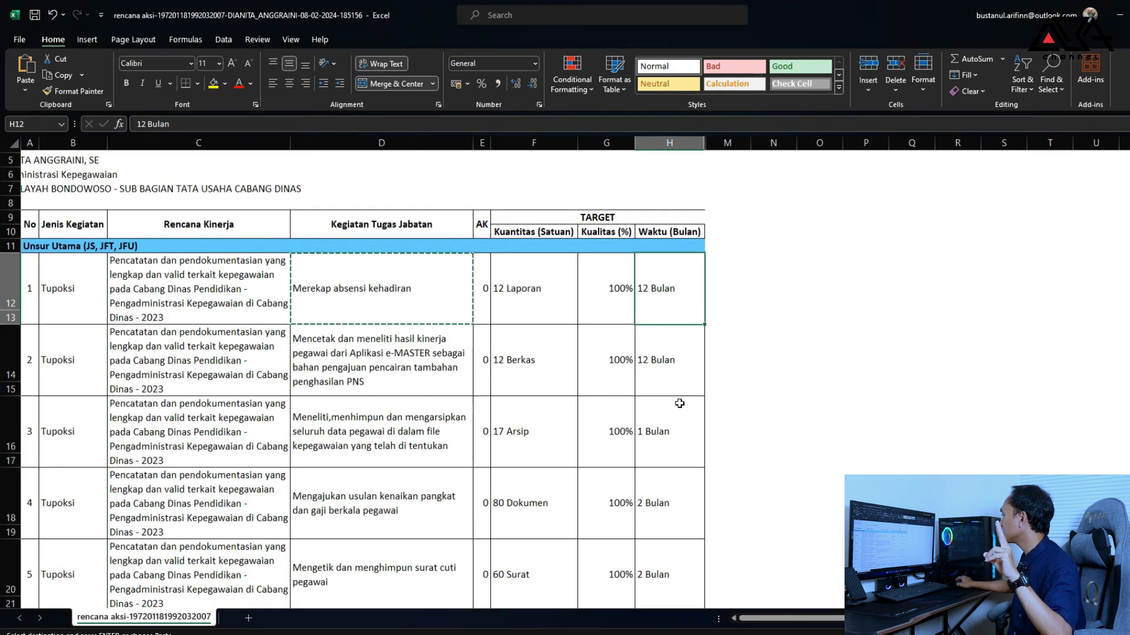
{"action": "left_click", "coordinate": [662, 429]}
{"action": "left_click", "coordinate": [424, 429]}
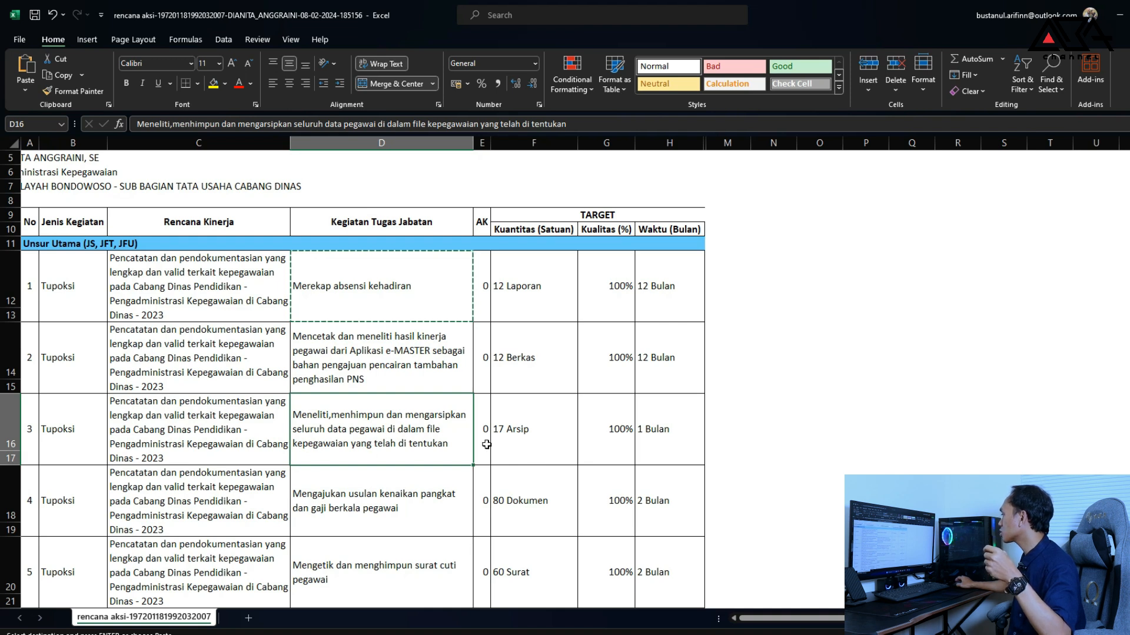
{"action": "scroll", "coordinate": [406, 432], "scroll_direction": "down", "scroll_amount": 1}
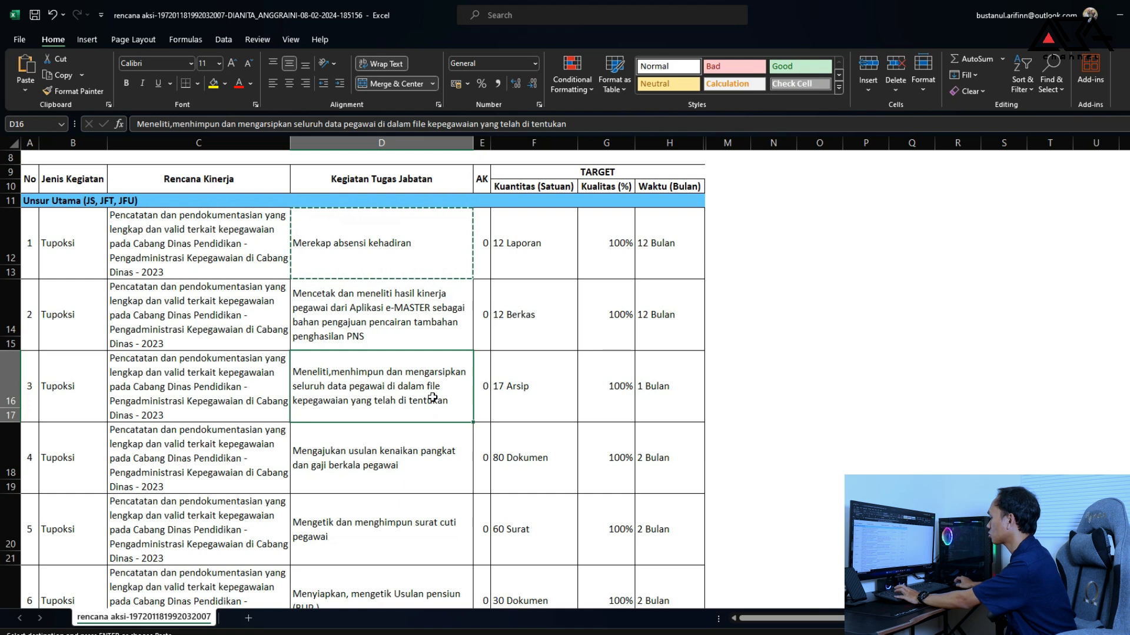
{"action": "key", "text": "ctrl+c"}
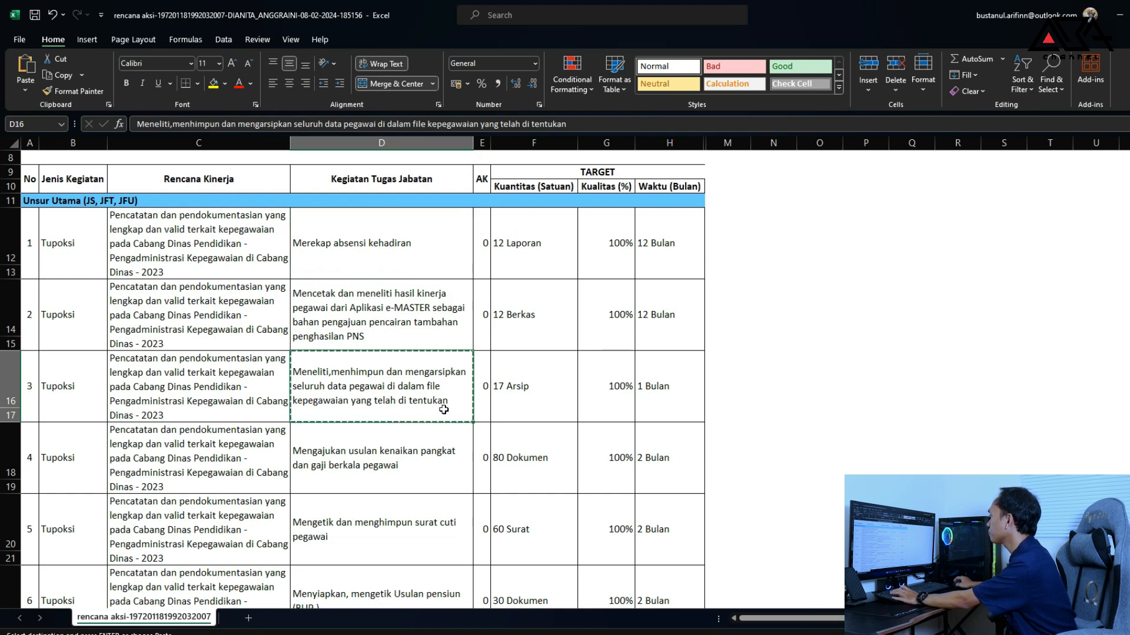
Highlight the "Merekap absensi kehadiran" activity cell with a yellow fill
{"action": "left_click", "coordinate": [406, 235]}
{"action": "left_click", "coordinate": [215, 86]}
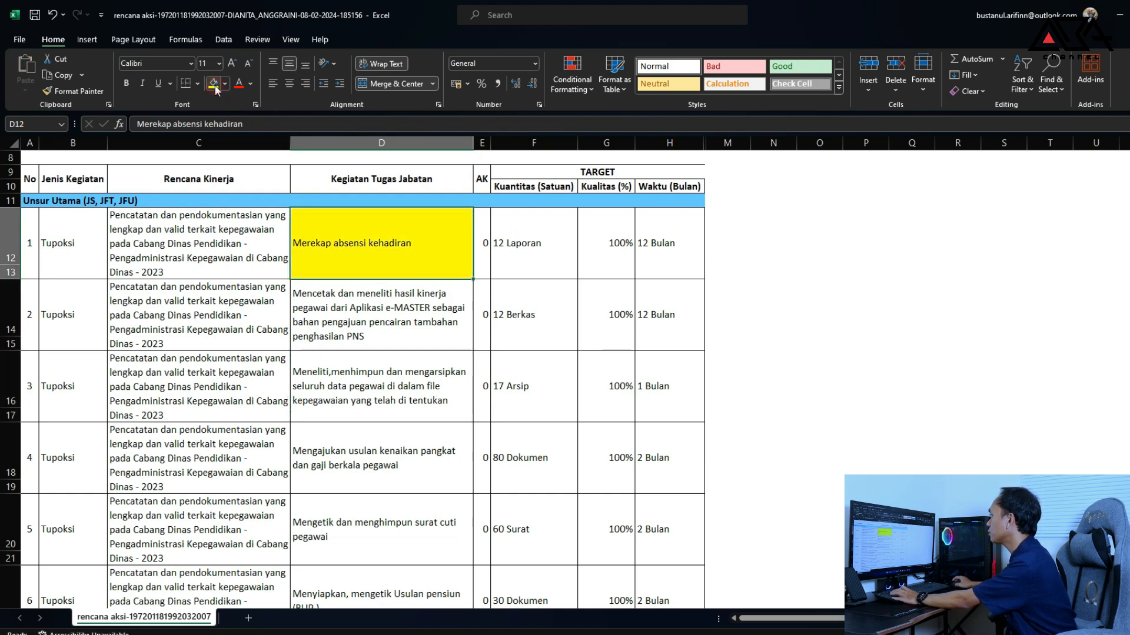
Examine the activities in the workbook and their Waktu (Bulan) targets for one that suits a single-document indicator
{"action": "left_click", "coordinate": [391, 373]}
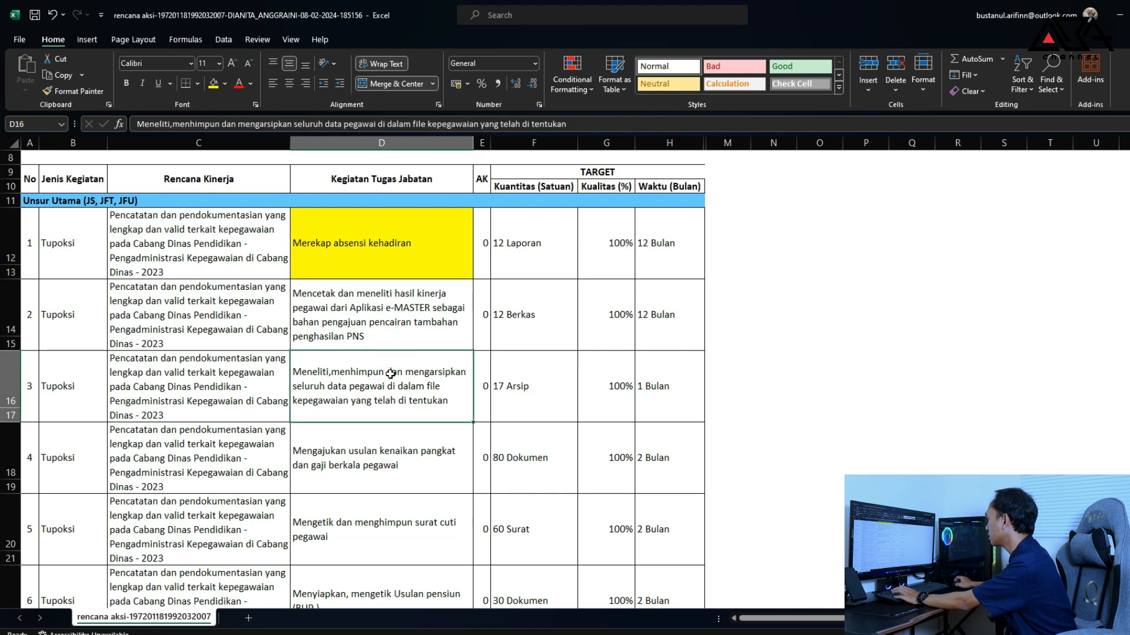
{"action": "scroll", "coordinate": [391, 374], "scroll_direction": "down", "scroll_amount": 4}
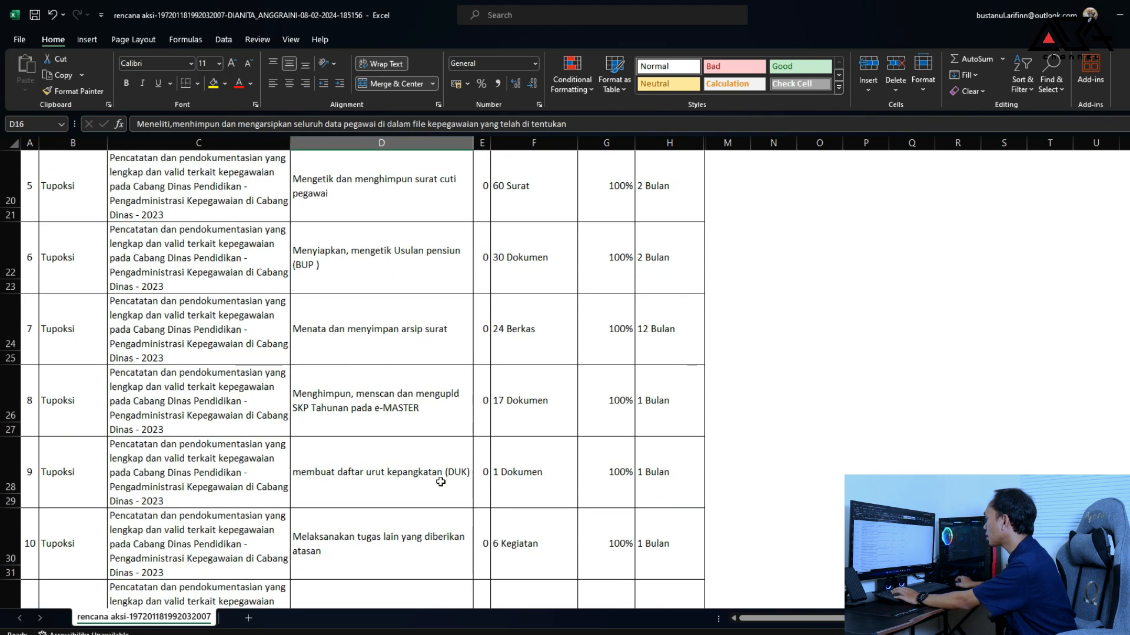
{"action": "scroll", "coordinate": [442, 553], "scroll_direction": "down", "scroll_amount": 1}
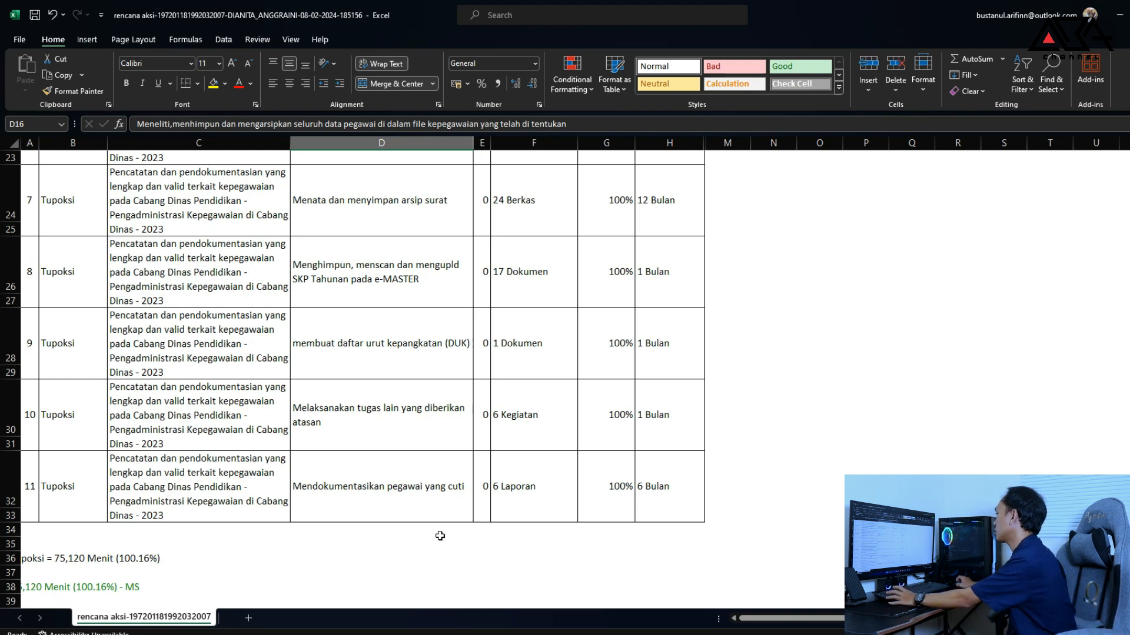
{"action": "scroll", "coordinate": [445, 539], "scroll_direction": "up", "scroll_amount": 3}
{"action": "scroll", "coordinate": [438, 536], "scroll_direction": "up", "scroll_amount": 1}
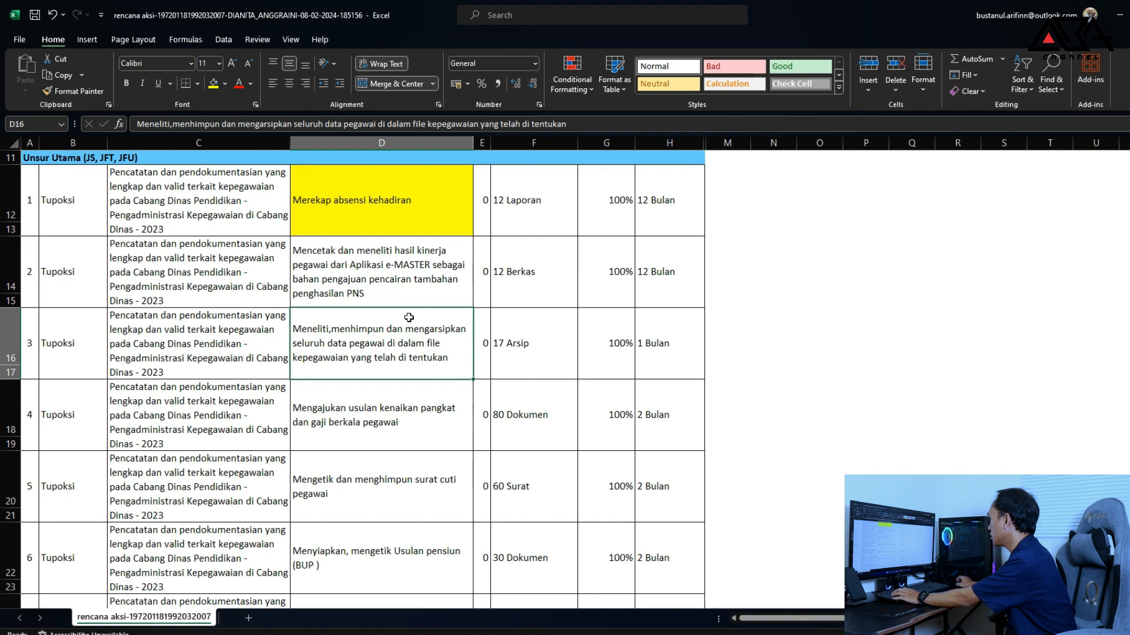
{"action": "scroll", "coordinate": [569, 406], "scroll_direction": "down", "scroll_amount": 4}
{"action": "scroll", "coordinate": [648, 436], "scroll_direction": "down", "scroll_amount": 1}
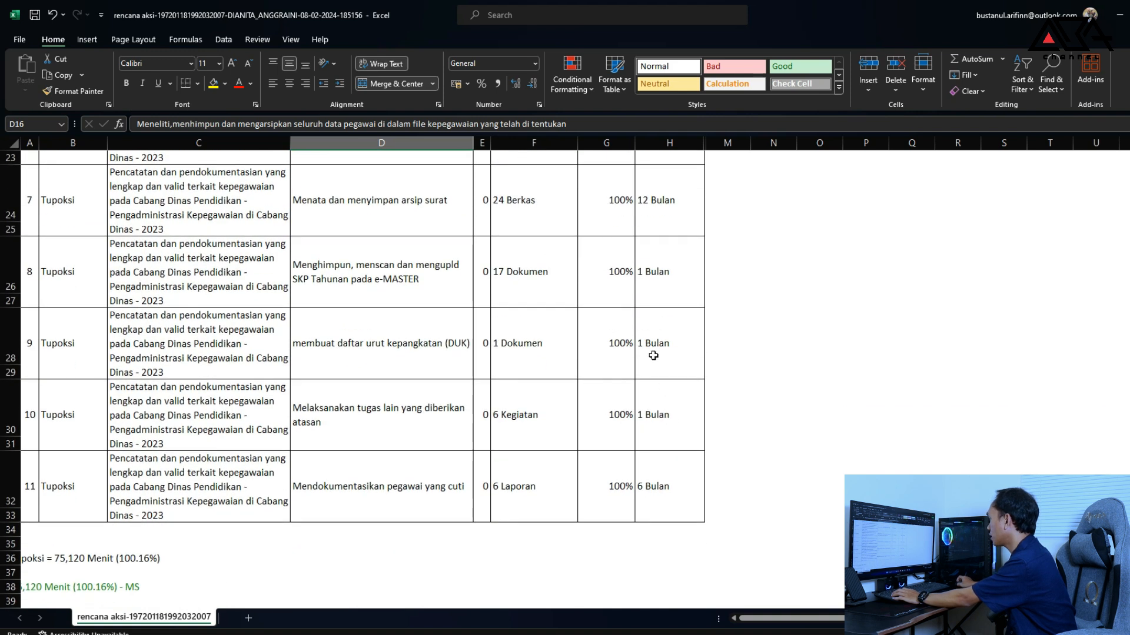
{"action": "left_click", "coordinate": [675, 416]}
{"action": "left_click", "coordinate": [660, 350]}
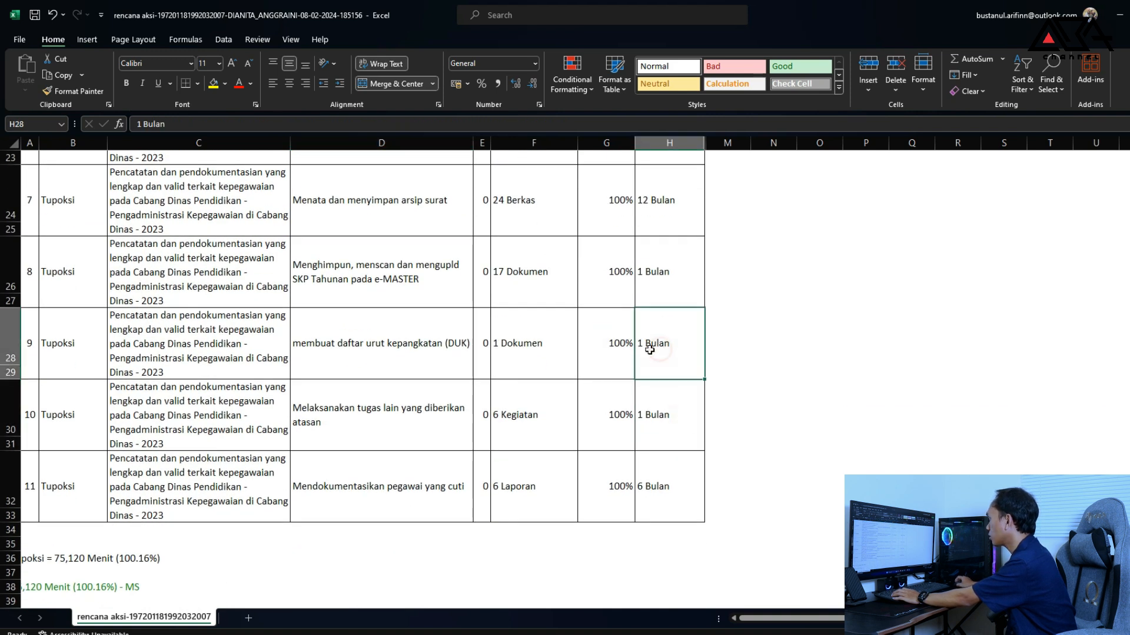
{"action": "left_click", "coordinate": [443, 353]}
{"action": "scroll", "coordinate": [442, 356], "scroll_direction": "up", "scroll_amount": 4}
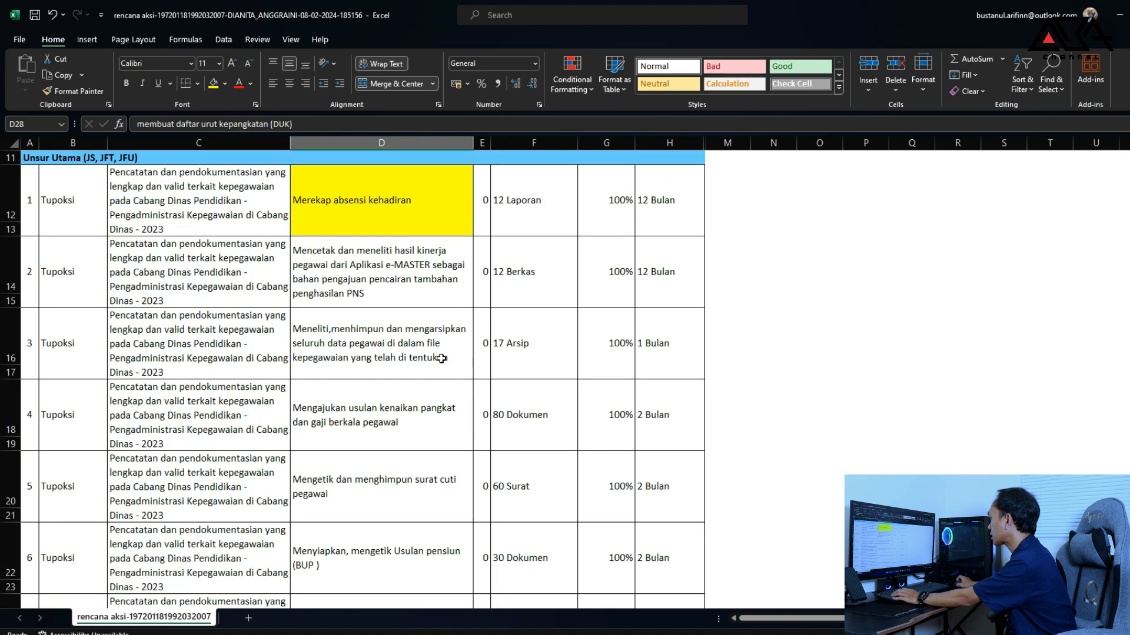
Highlight the "Meneliti,menhimpun dan mengarsipkan seluruh data pegawai" activity in D16 with a yellow fill and copy the cell
{"action": "left_click", "coordinate": [429, 360]}
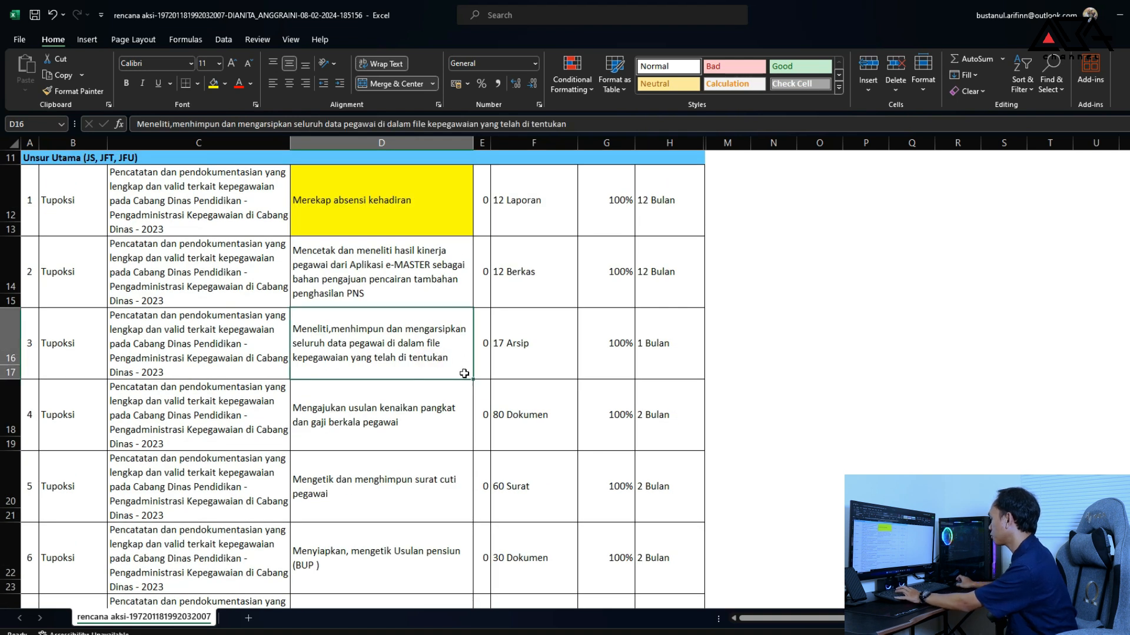
{"action": "left_click", "coordinate": [213, 83]}
{"action": "key", "text": "ctrl+c"}
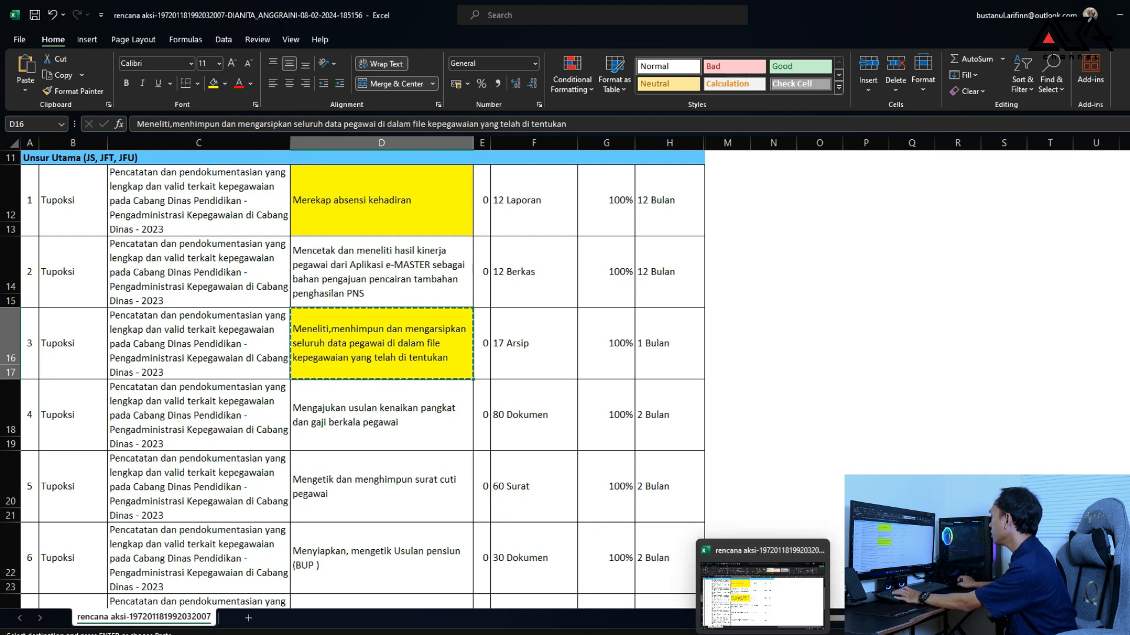
In the Chrome lookup window, search for the copied activity text and choose entry 90164 as the Tugas Jabatan
{"action": "left_click", "coordinate": [728, 615]}
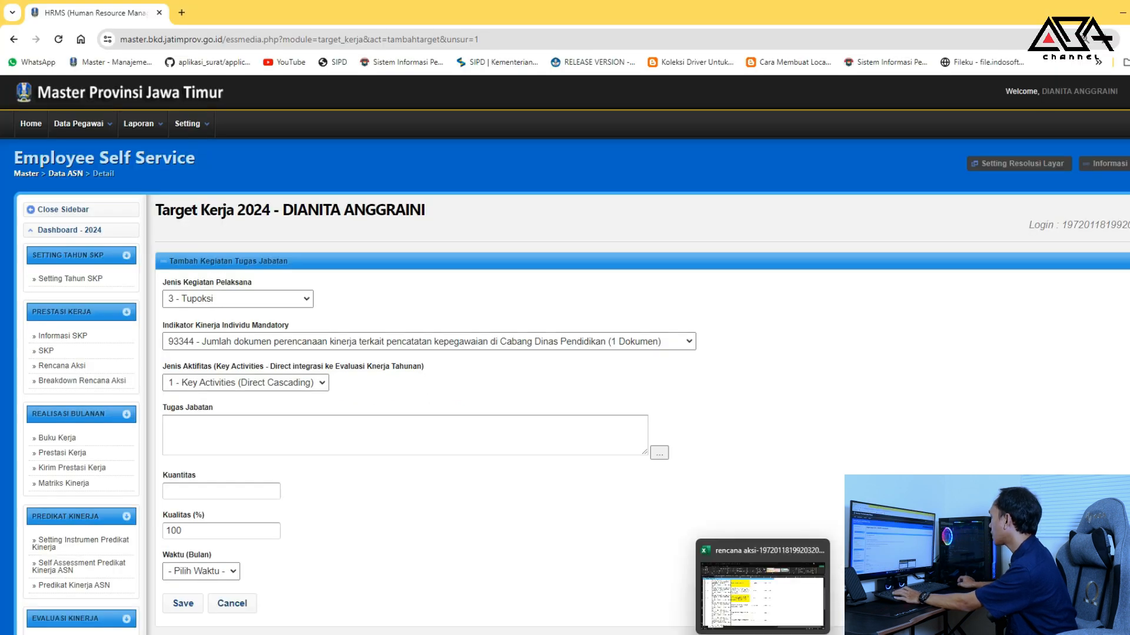
{"action": "left_click", "coordinate": [780, 601]}
{"action": "left_click", "coordinate": [251, 69]}
{"action": "key", "text": "ctrl+v"}
{"action": "key", "text": "Return"}
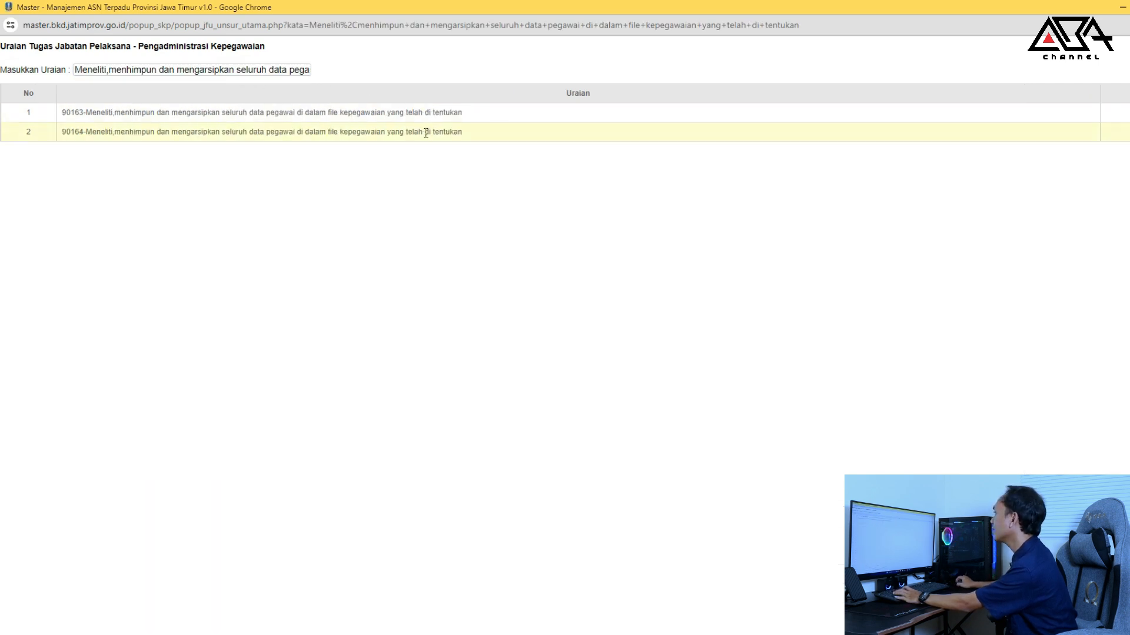
{"action": "left_click", "coordinate": [426, 133]}
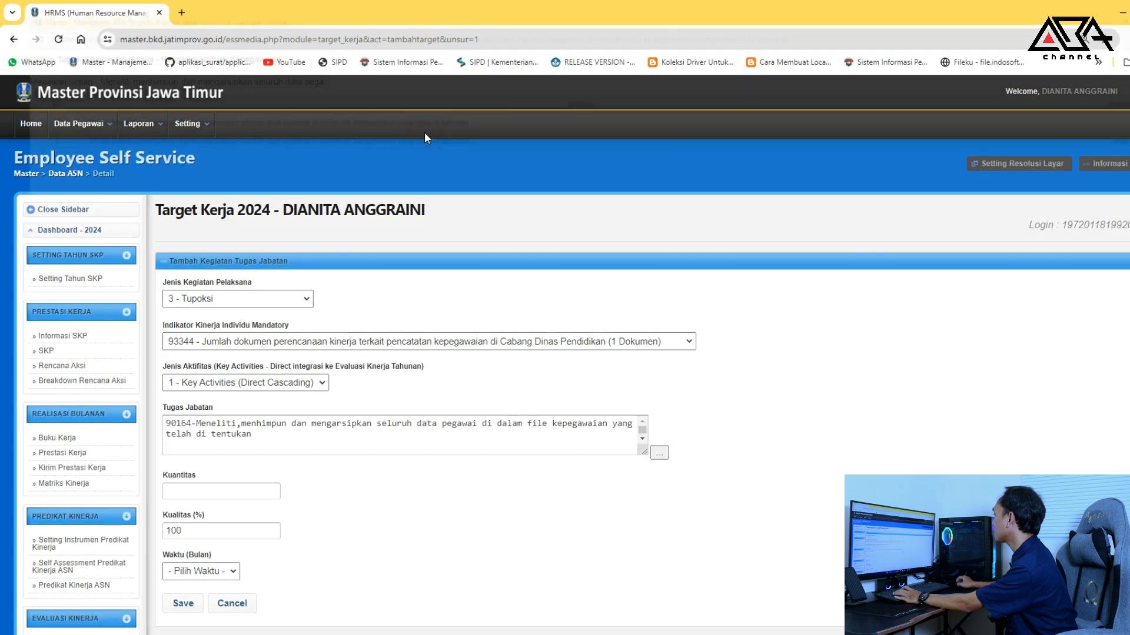
Set Kuantitas to 1 and Waktu (Bulan) to 1, checking the duration in the workbook, and save the activity entry
{"action": "scroll", "coordinate": [247, 459], "scroll_direction": "down", "scroll_amount": 1}
{"action": "left_click", "coordinate": [223, 431]}
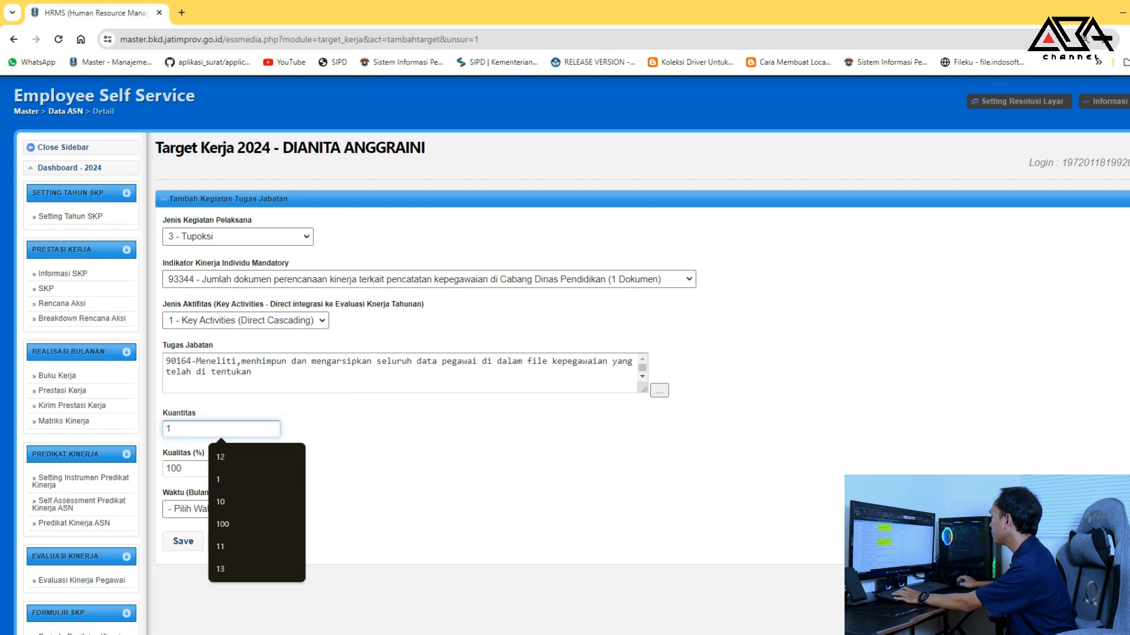
{"action": "key", "text": "alt+Tab"}
{"action": "left_click", "coordinate": [668, 360]}
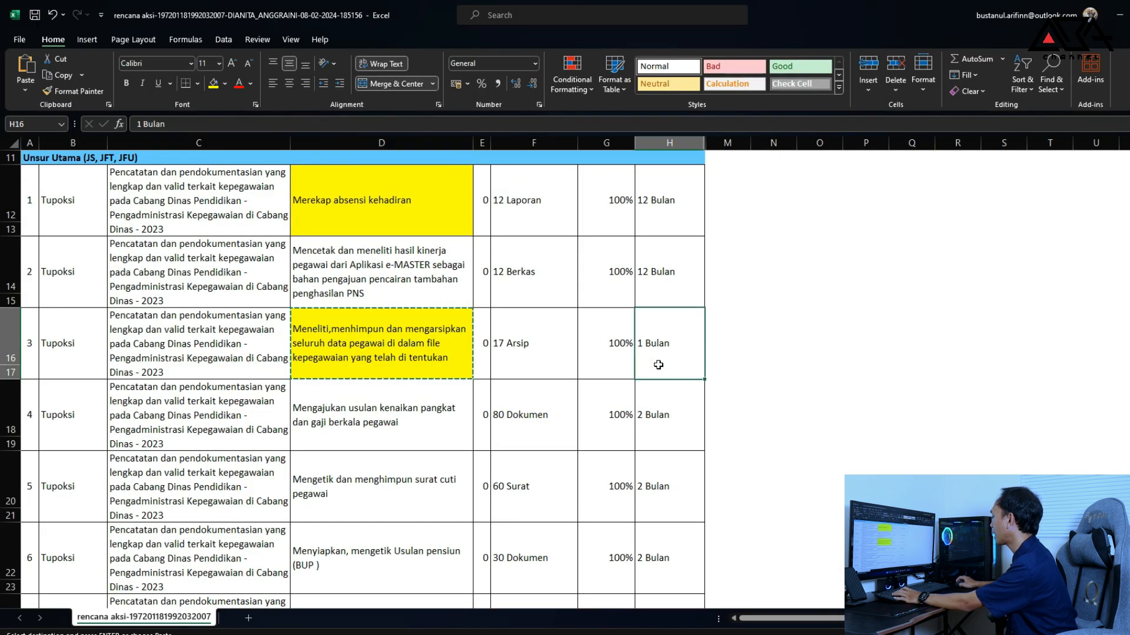
{"action": "key", "text": "alt+Tab"}
{"action": "type", "text": "1"}
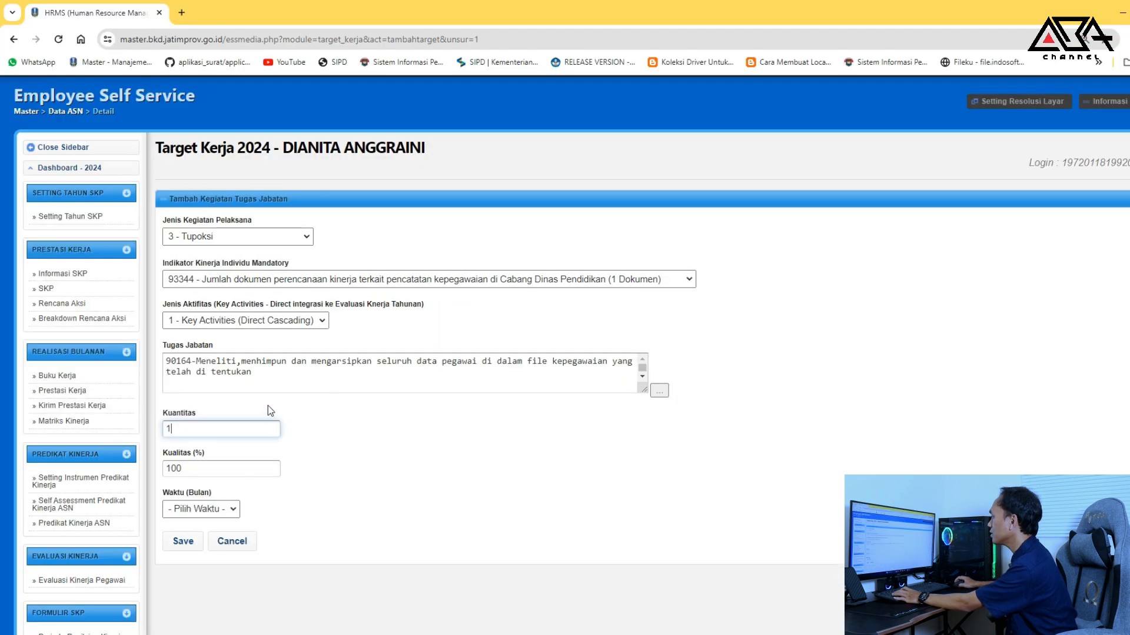
{"action": "left_click", "coordinate": [202, 512]}
{"action": "key", "text": "Down"}
{"action": "key", "text": "Return"}
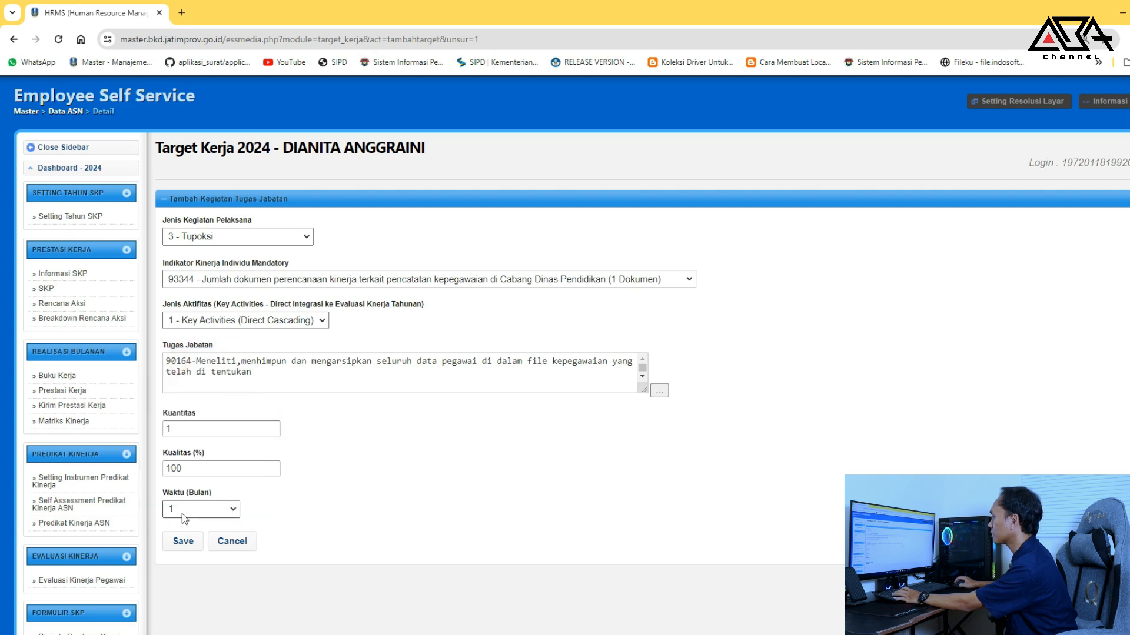
{"action": "left_click", "coordinate": [179, 538]}
{"action": "left_click", "coordinate": [651, 112]}
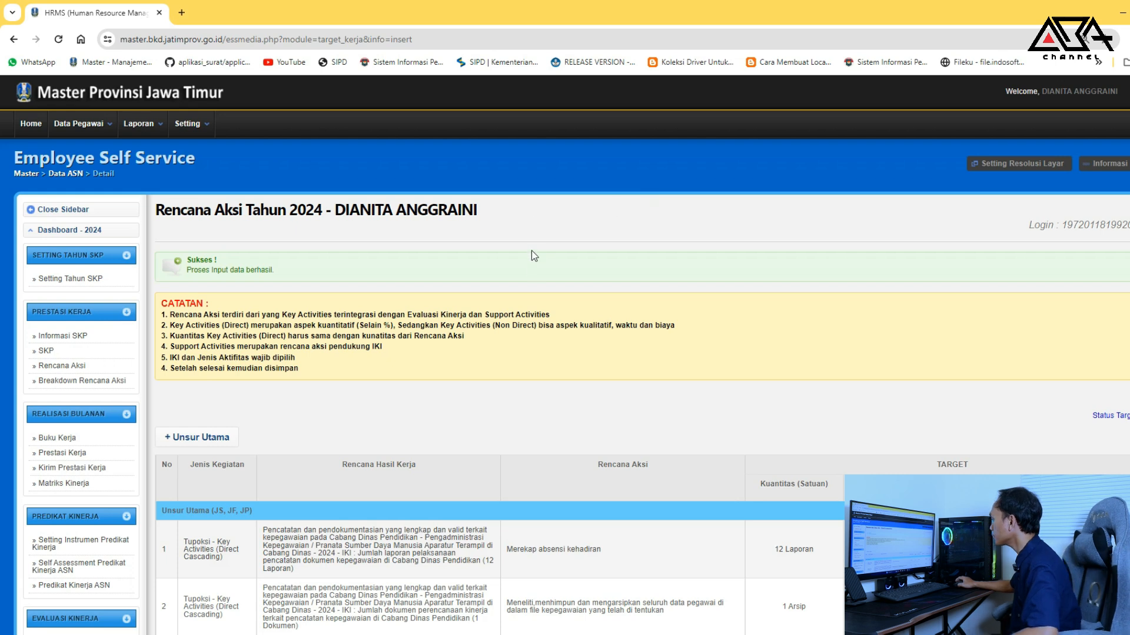
Examine the Perhatian notice below the Rencana Aksi list, and the first activity's Rencana Kinerja in the Excel workbook
{"action": "scroll", "coordinate": [531, 268], "scroll_direction": "down", "scroll_amount": 1}
{"action": "scroll", "coordinate": [531, 269], "scroll_direction": "down", "scroll_amount": 1}
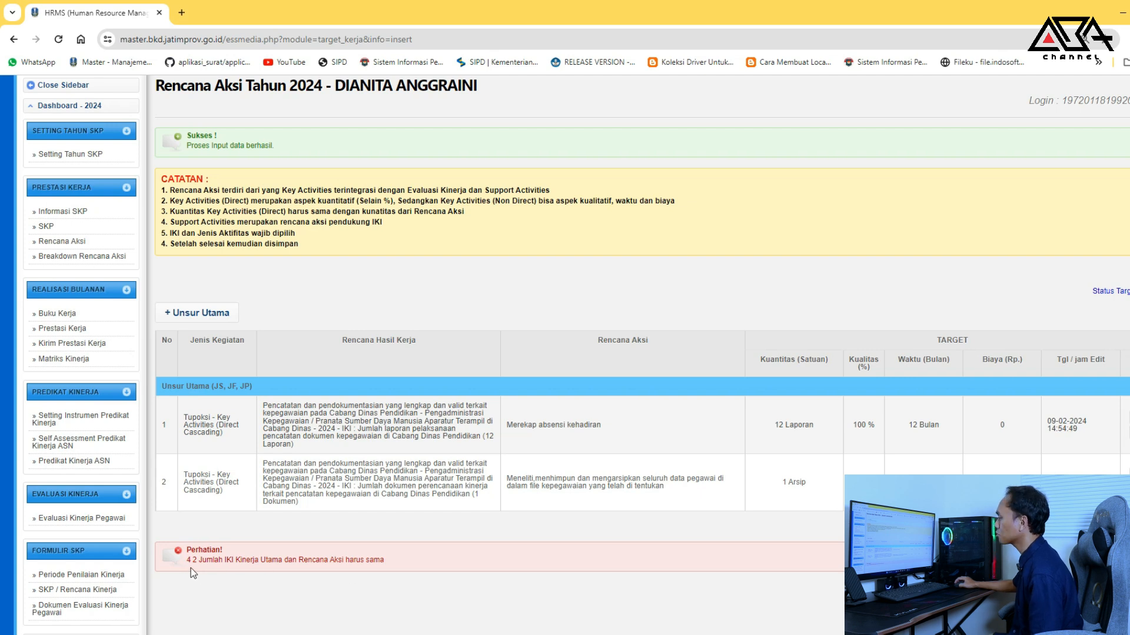
{"action": "left_click_drag", "start_coordinate": [268, 564], "coordinate": [372, 560]}
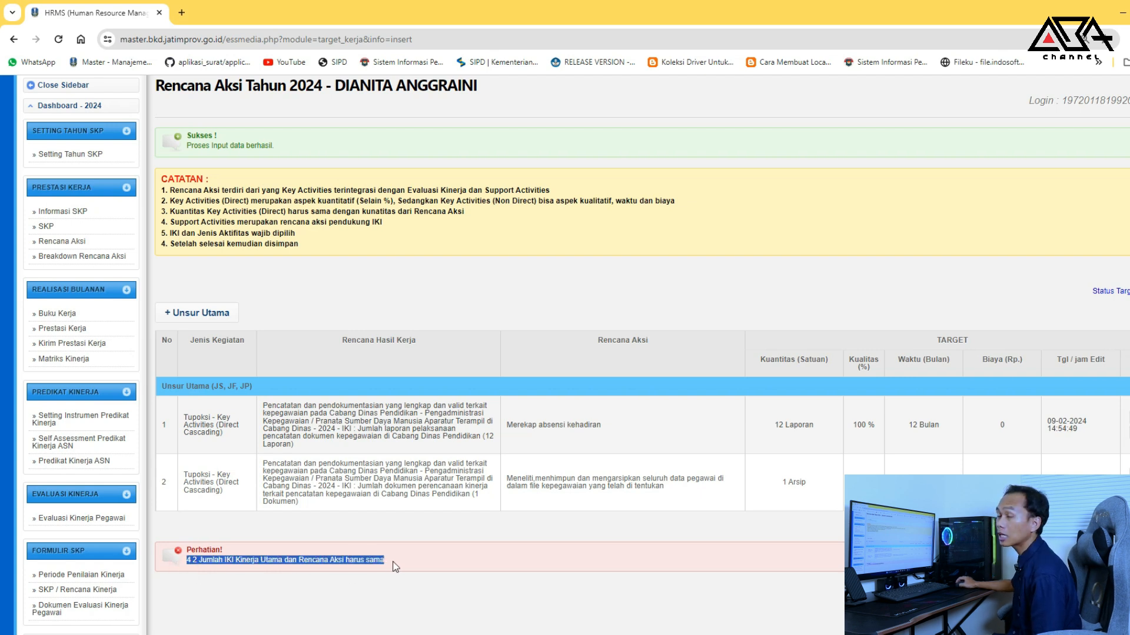
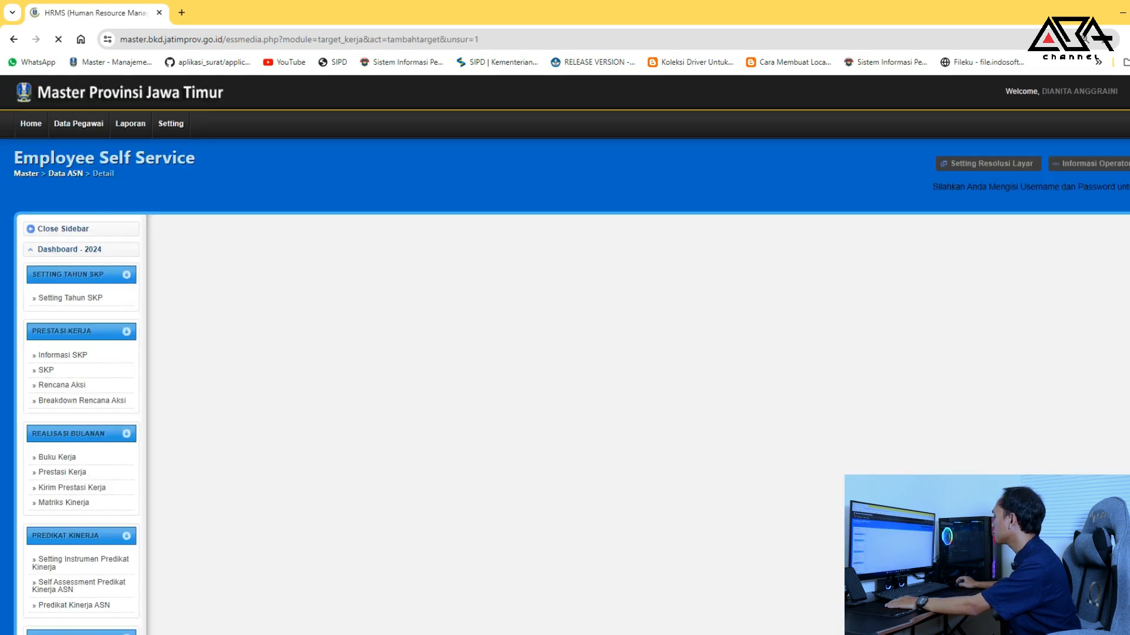
{"action": "mouse_move", "coordinate": [736, 625]}
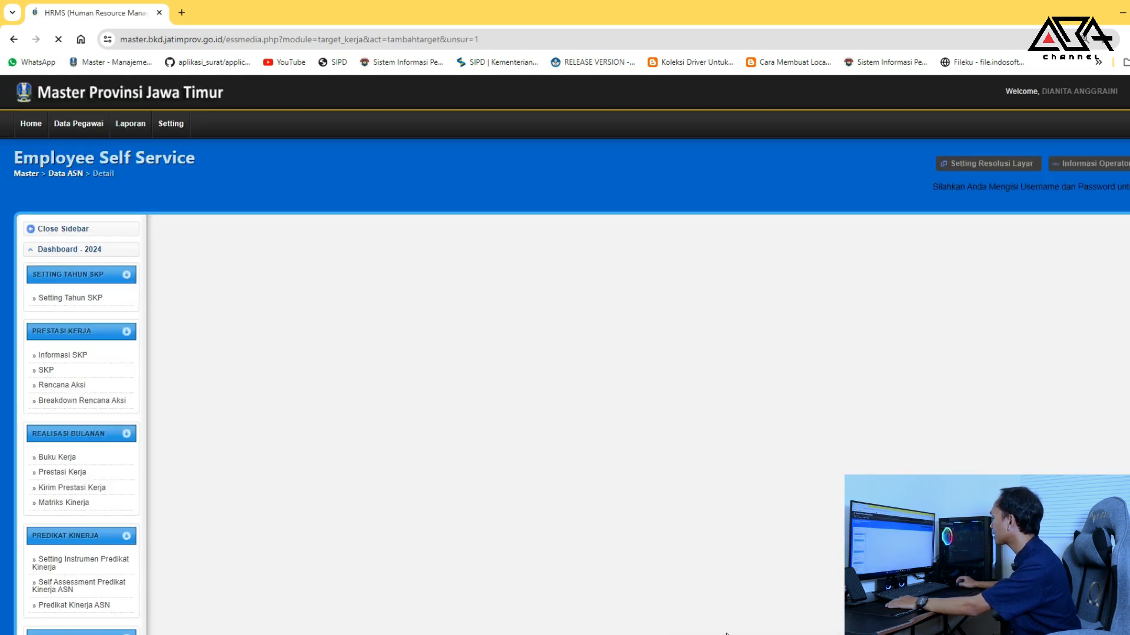
{"action": "key", "text": "alt+Tab"}
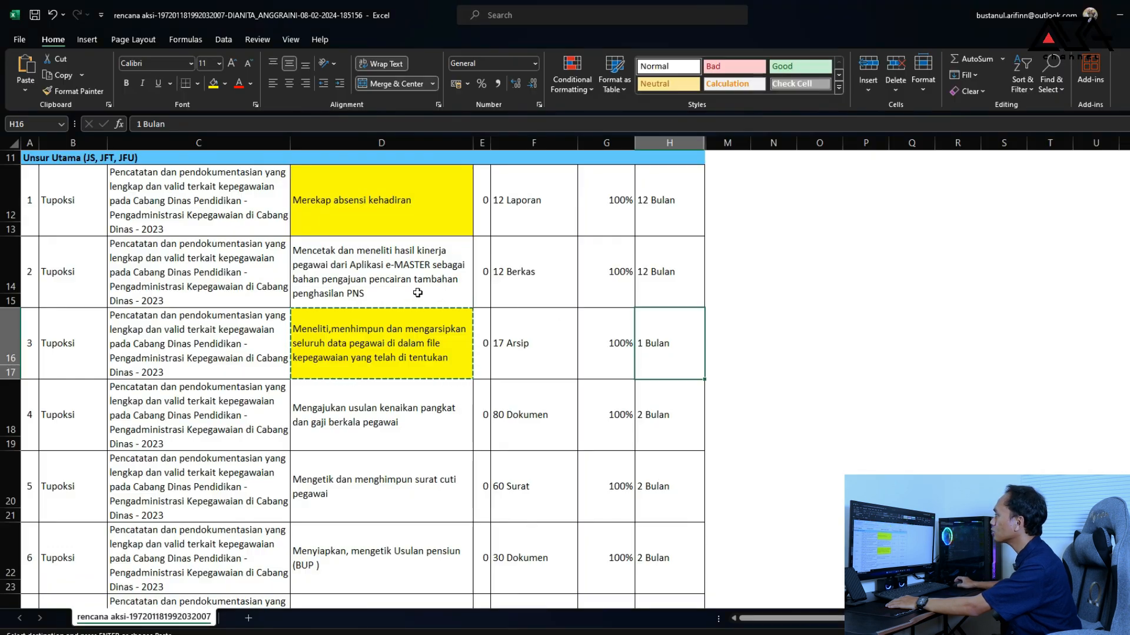
{"action": "scroll", "coordinate": [400, 290], "scroll_direction": "up", "scroll_amount": 3}
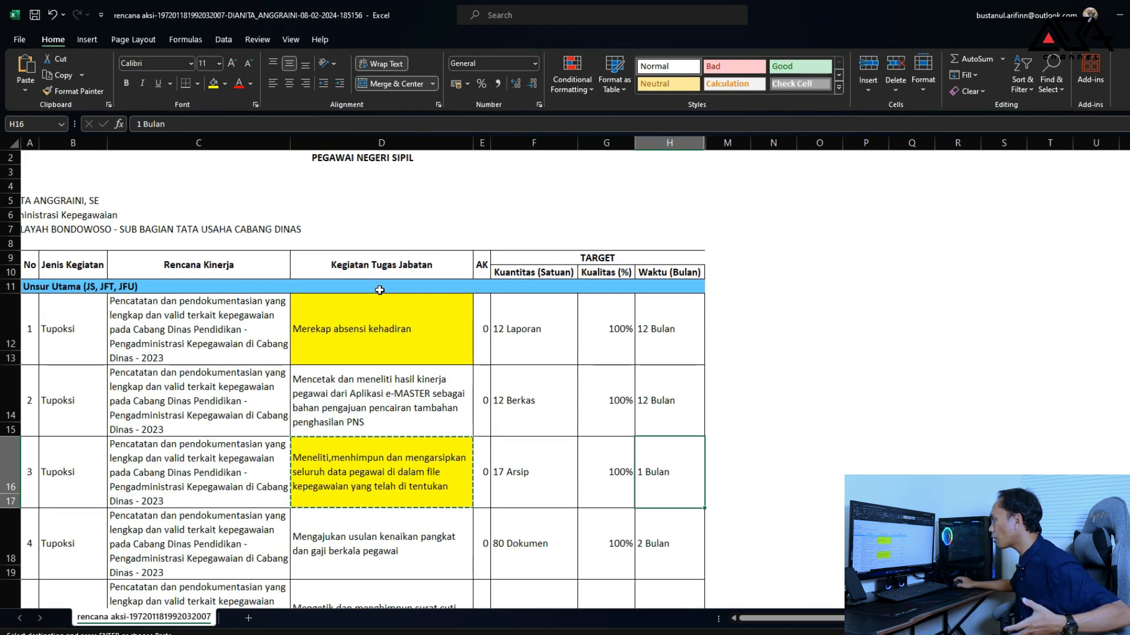
{"action": "left_click", "coordinate": [159, 356]}
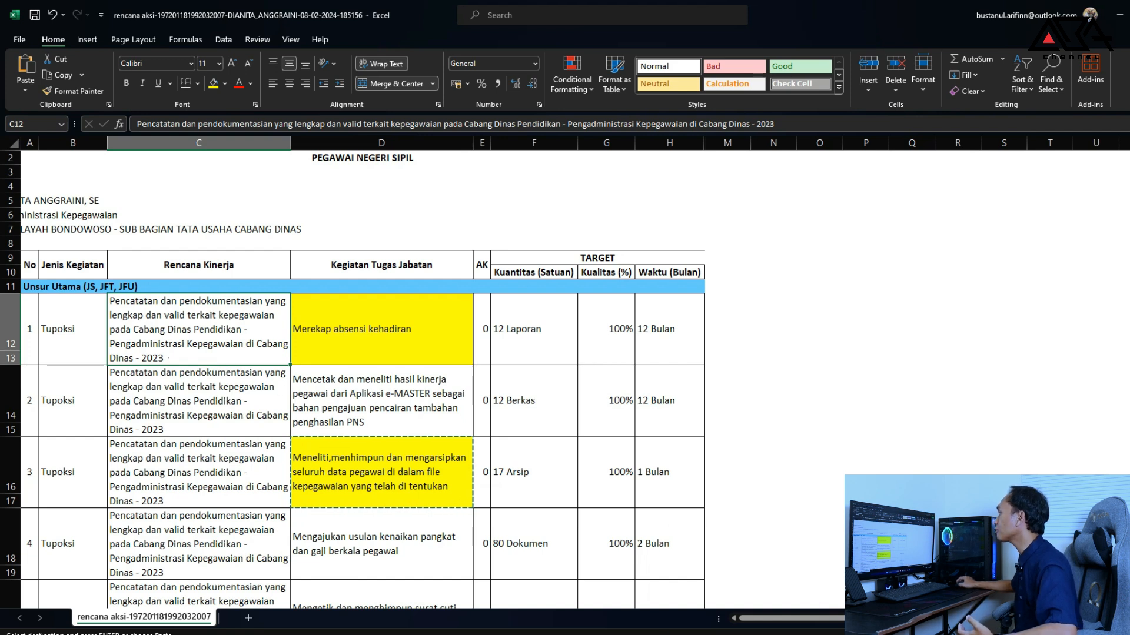
In Chrome, fill the new Unsur Utama entry with 3 - Tupoksi, indicator 93345 (12 Dokumen) and 1 - Key Activities (Direct Cascading)
{"action": "key", "text": "alt+Tab"}
{"action": "left_click", "coordinate": [277, 299]}
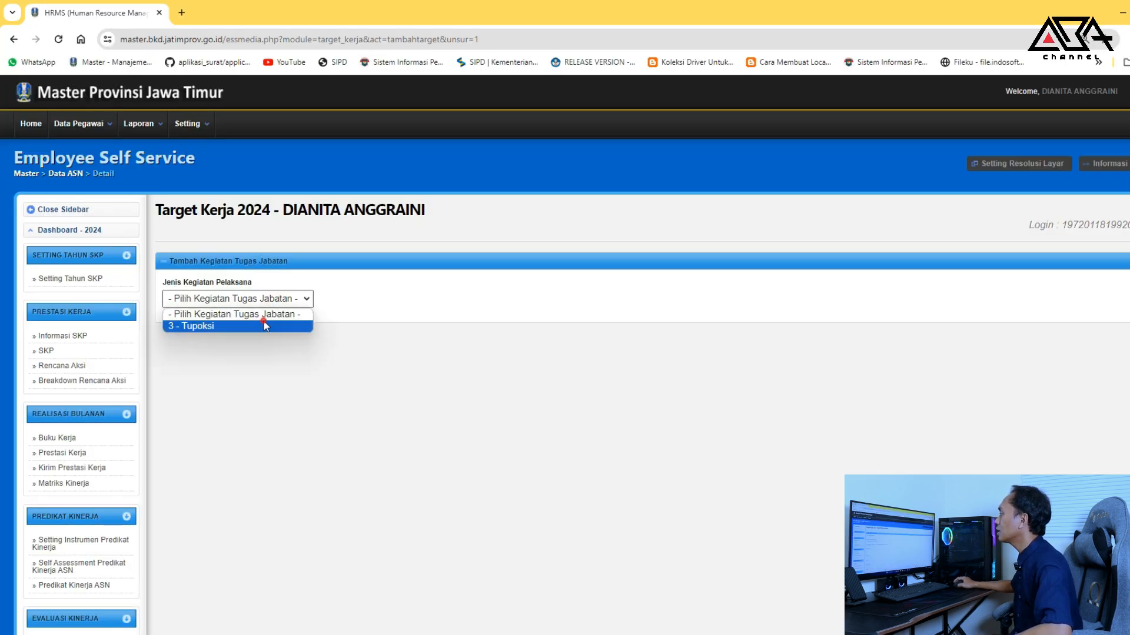
{"action": "left_click", "coordinate": [263, 320]}
{"action": "left_click", "coordinate": [589, 347]}
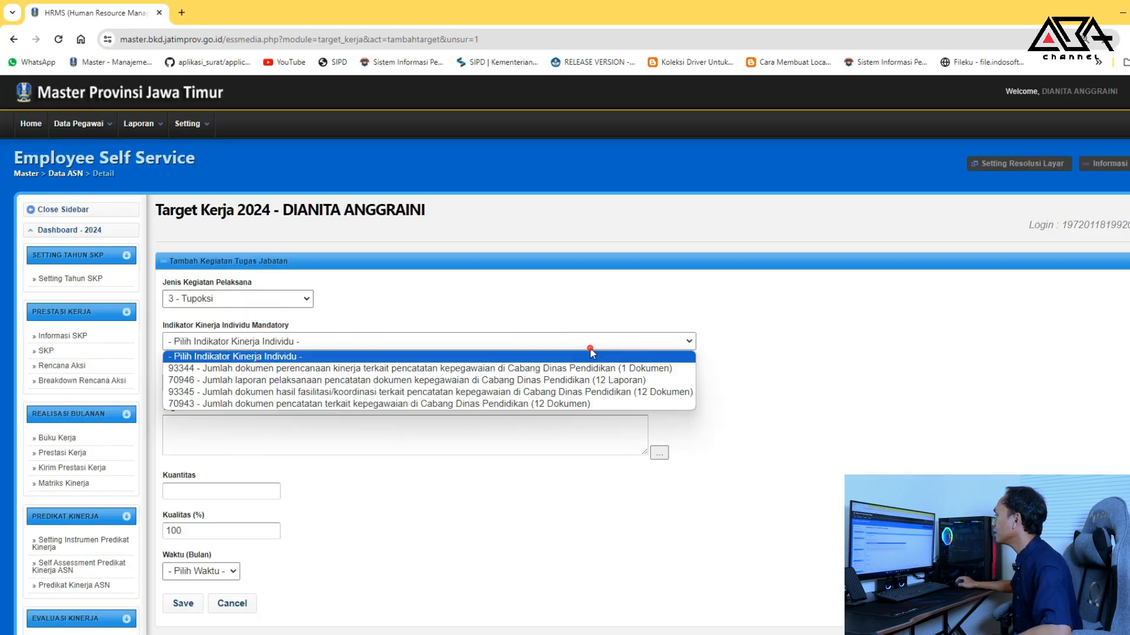
{"action": "left_click", "coordinate": [595, 393]}
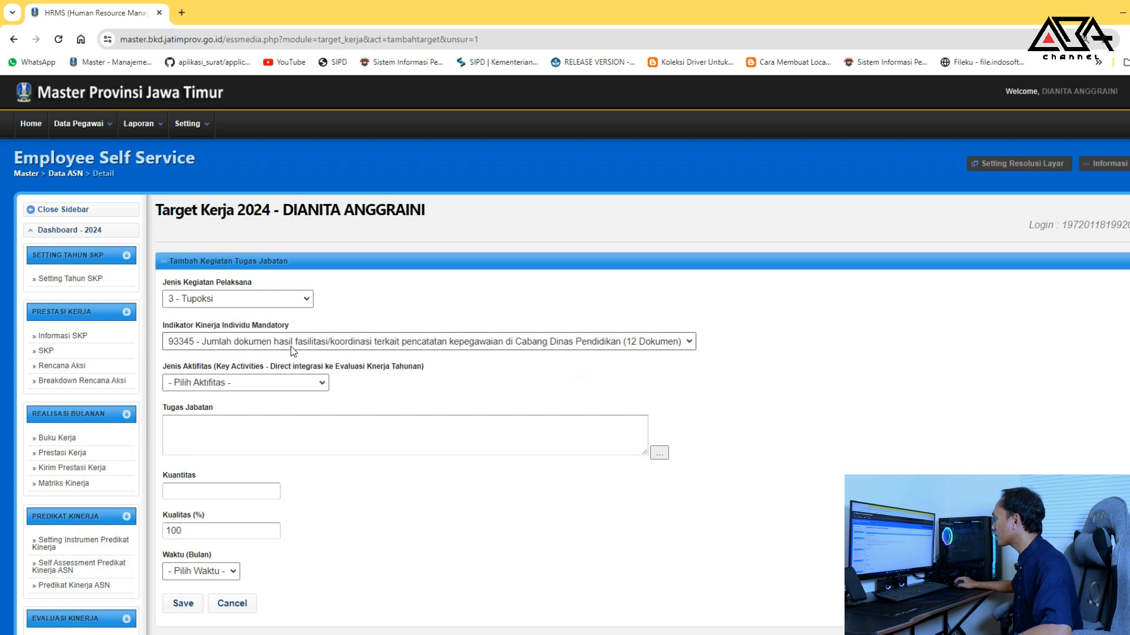
{"action": "left_click", "coordinate": [312, 382]}
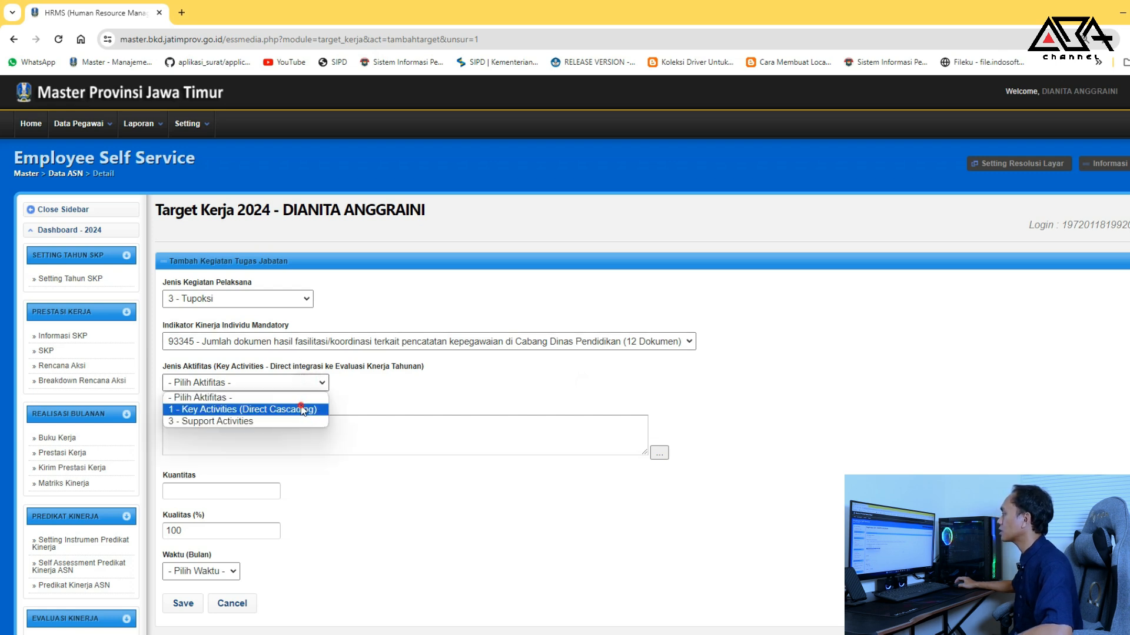
Set the activity type to 1 - Key Activities (Direct Cascading) and open the Tugas Jabatan lookup in a maximized window
{"action": "left_click", "coordinate": [302, 408]}
{"action": "left_click", "coordinate": [655, 456]}
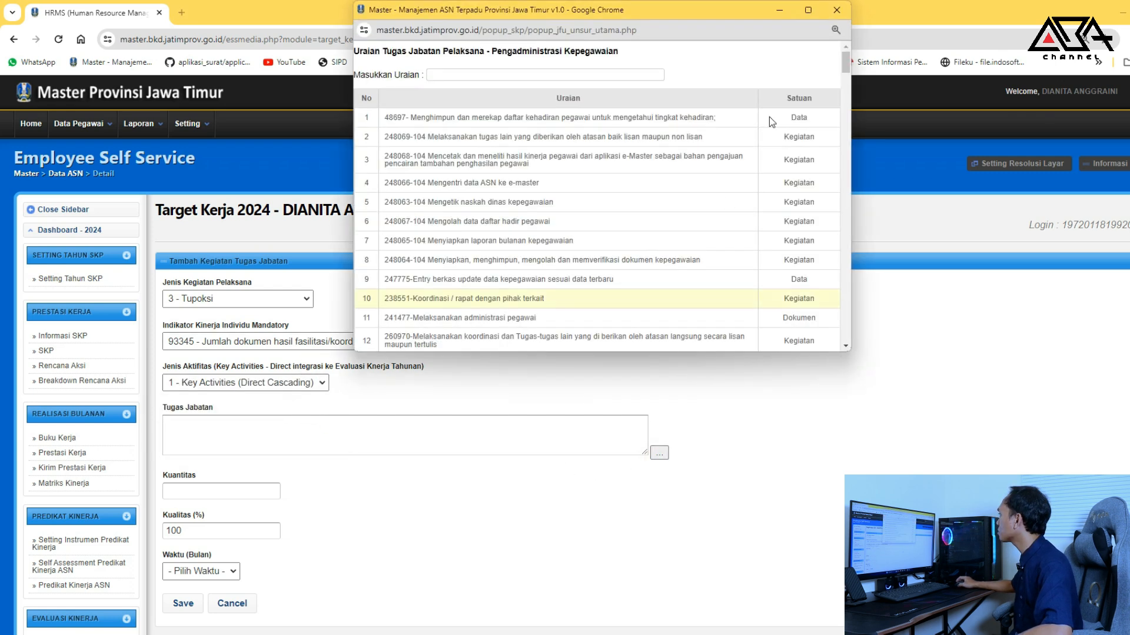
{"action": "left_click", "coordinate": [807, 10]}
Switch to the Excel action plan, highlight the task in D14 about printing and reviewing e-MASTER performance results in yellow, and copy it
{"action": "left_click", "coordinate": [770, 633]}
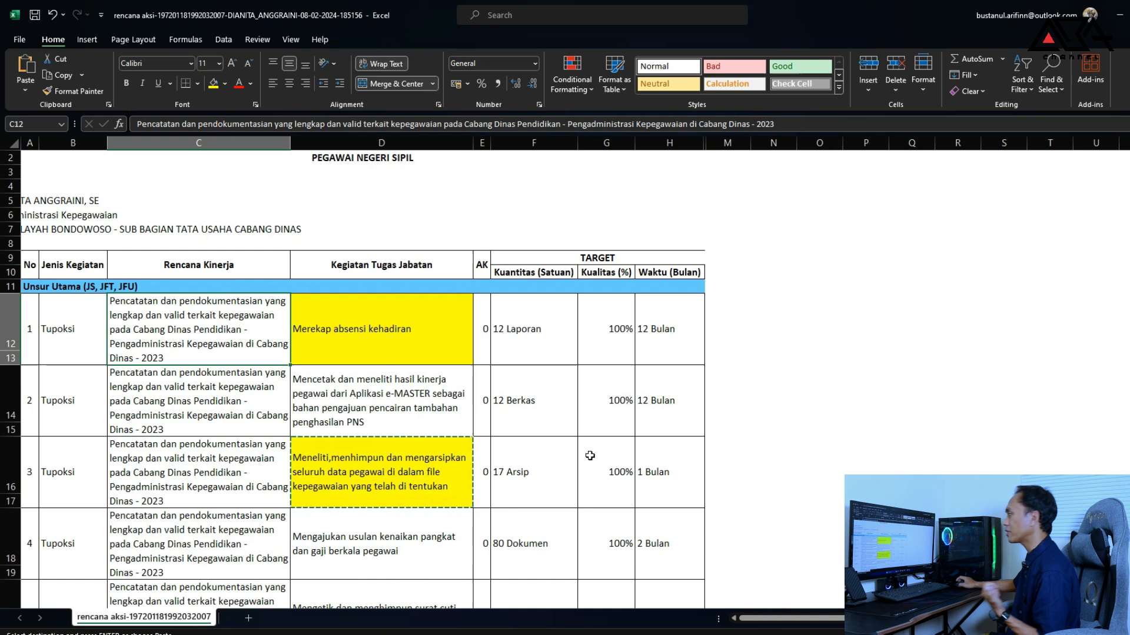
{"action": "scroll", "coordinate": [561, 477], "scroll_direction": "down", "scroll_amount": 2}
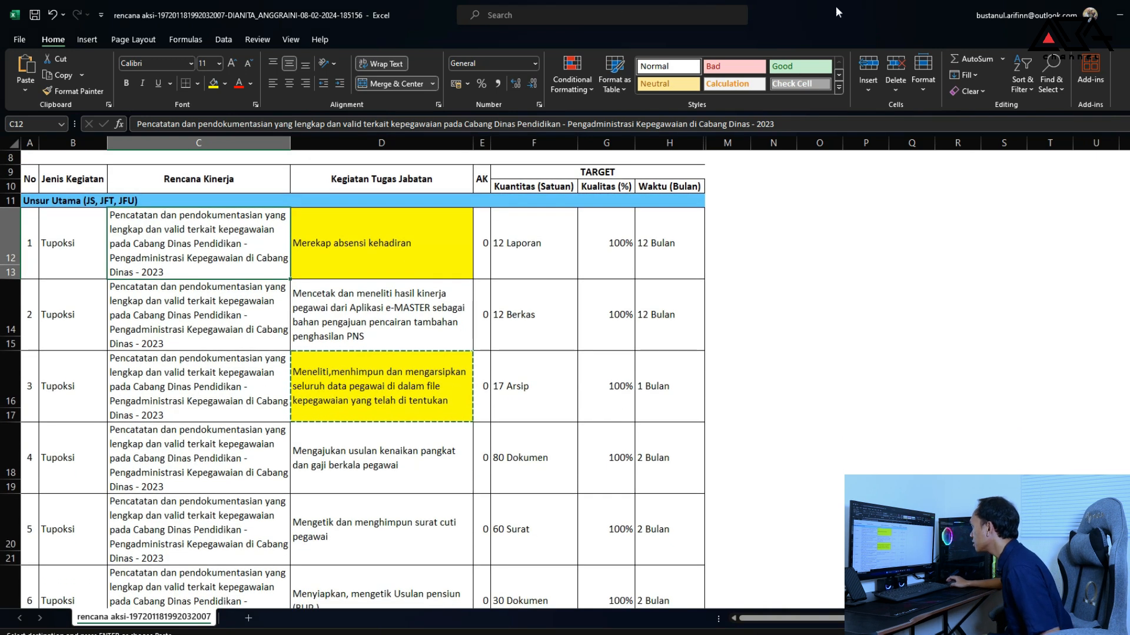
{"action": "scroll", "coordinate": [502, 396], "scroll_direction": "down", "scroll_amount": 5}
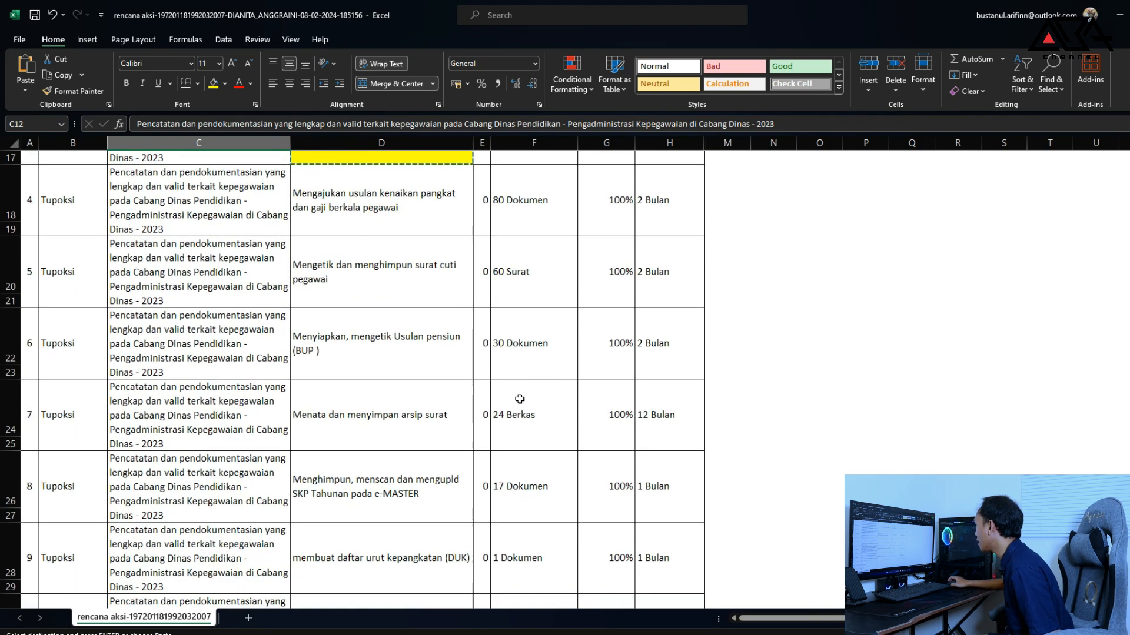
{"action": "left_click", "coordinate": [406, 357]}
{"action": "scroll", "coordinate": [408, 342], "scroll_direction": "up", "scroll_amount": 5}
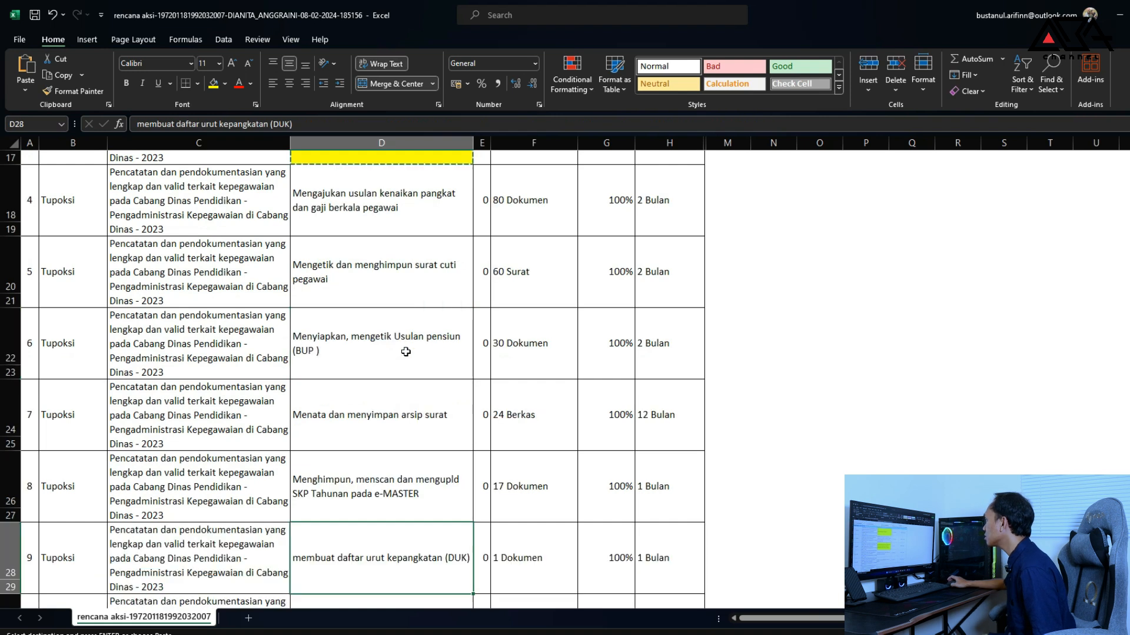
{"action": "left_click", "coordinate": [415, 327]}
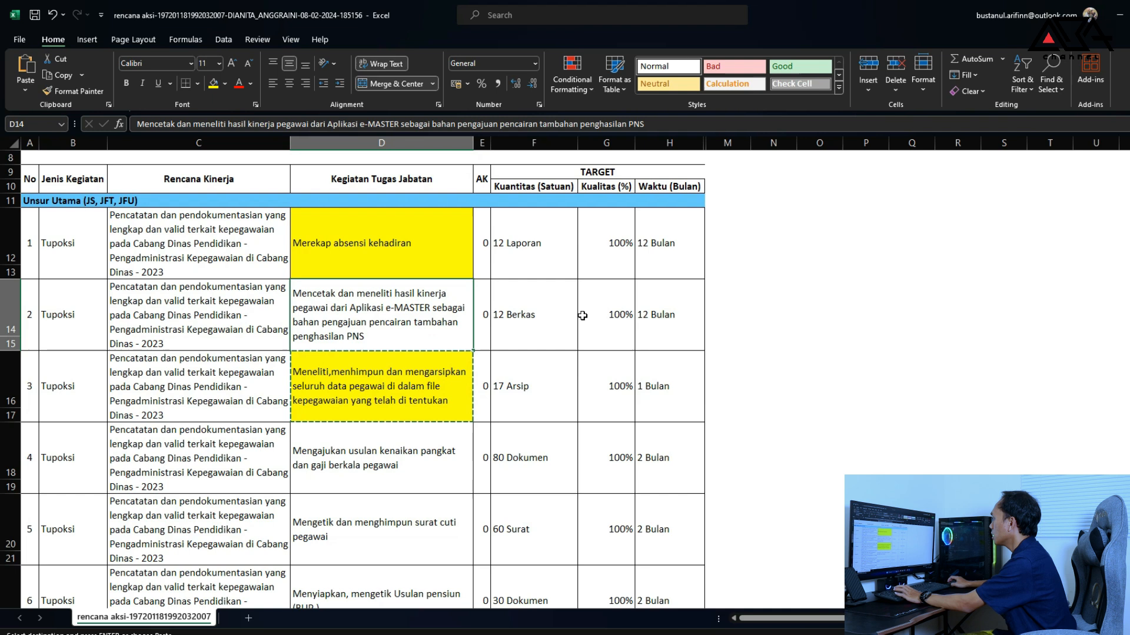
{"action": "left_click", "coordinate": [213, 83]}
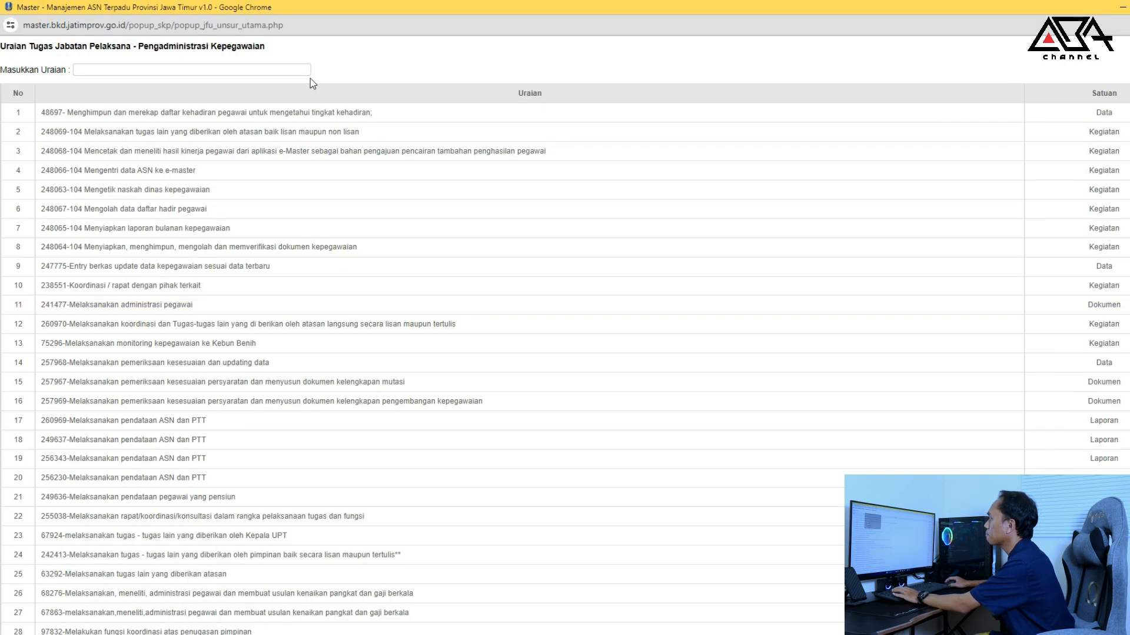
Search the task lookup for the copied e-MASTER performance text and pick entry 79464 as the Tugas Jabatan
{"action": "left_click", "coordinate": [306, 70]}
{"action": "type", "text": "Mencetak dan meneliti hasil kinerja pegawai dari Aplikasi e-MASTER sebagai bahan pengajuan pencairan tambahan penghasilan PNS"}
{"action": "key", "text": "Return"}
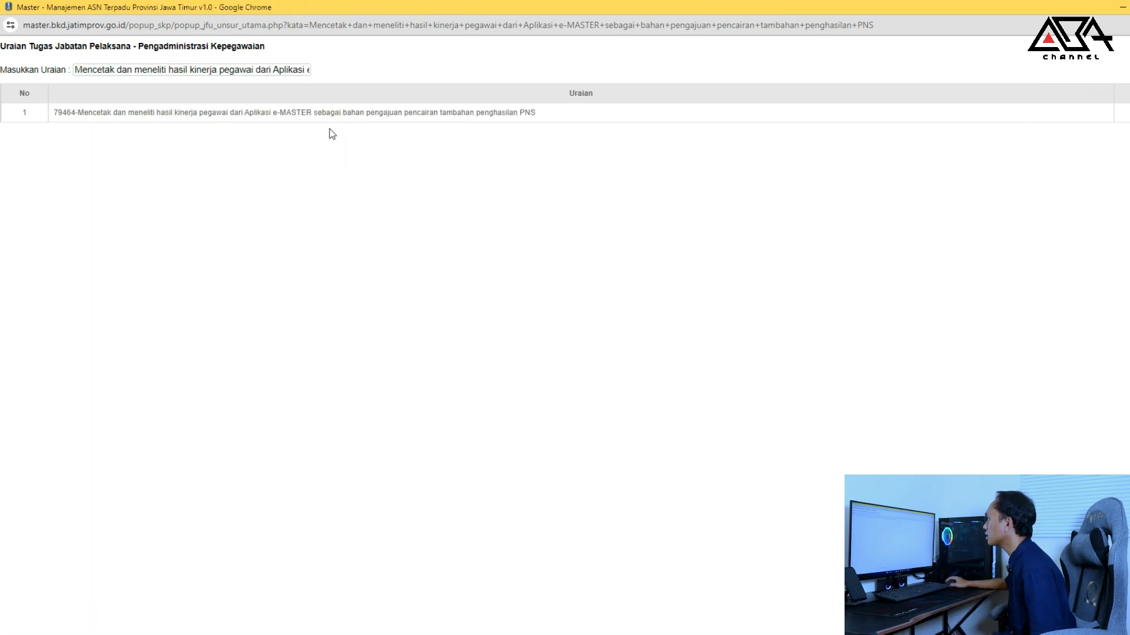
{"action": "left_click", "coordinate": [345, 120]}
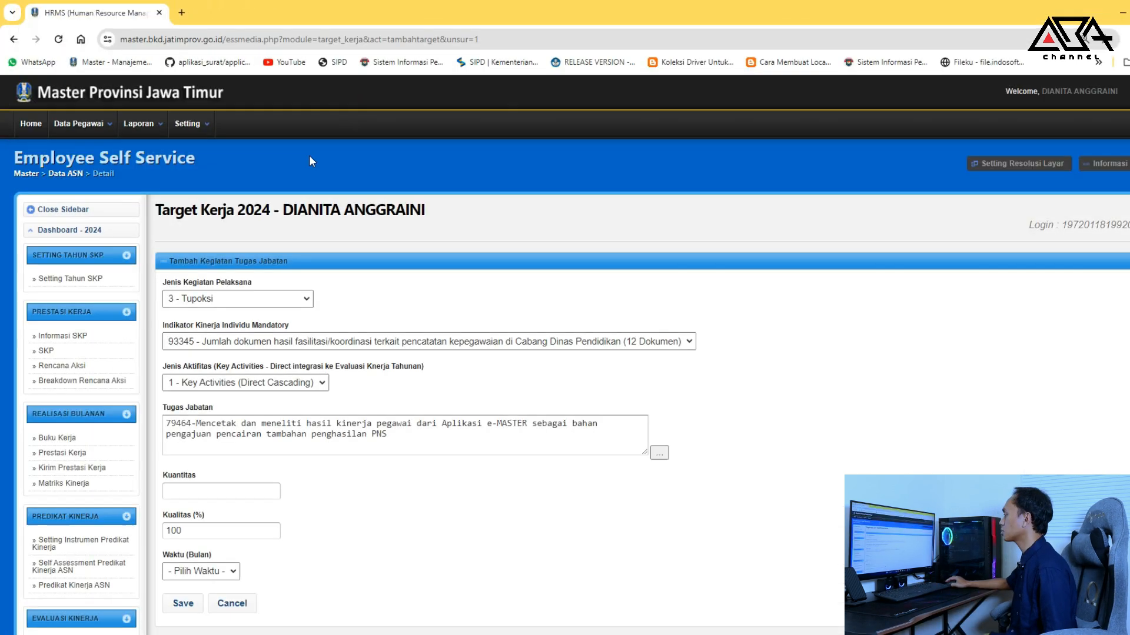
Set Kuantitas to 12 and Waktu to 12 months, and save the activity
{"action": "scroll", "coordinate": [277, 580], "scroll_direction": "down", "scroll_amount": 1}
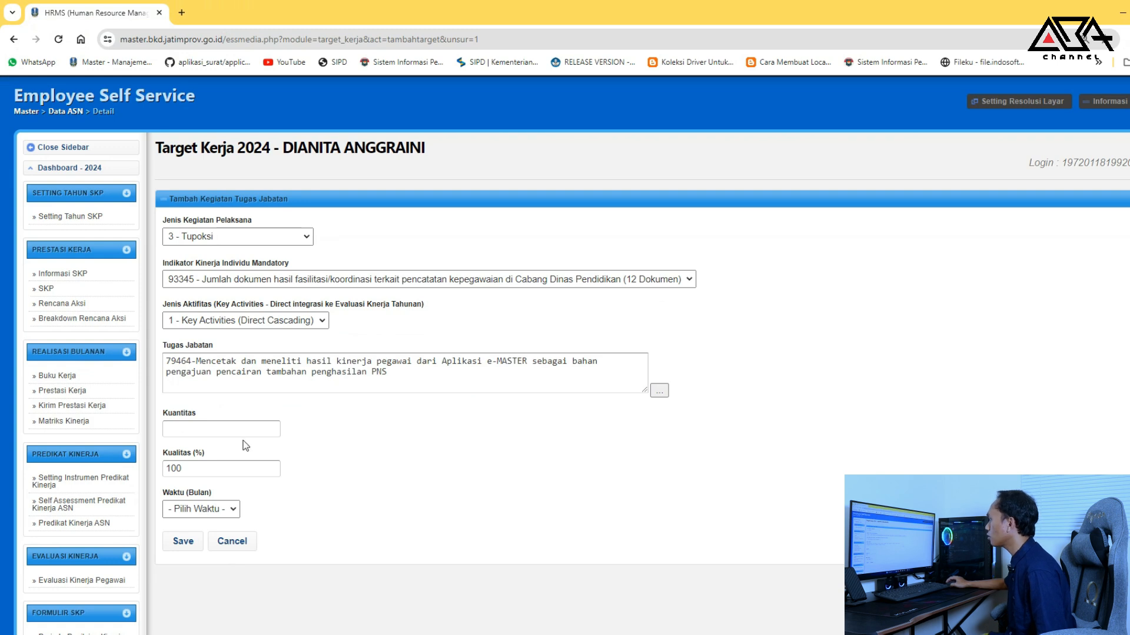
{"action": "left_click", "coordinate": [183, 426]}
{"action": "type", "text": "12"}
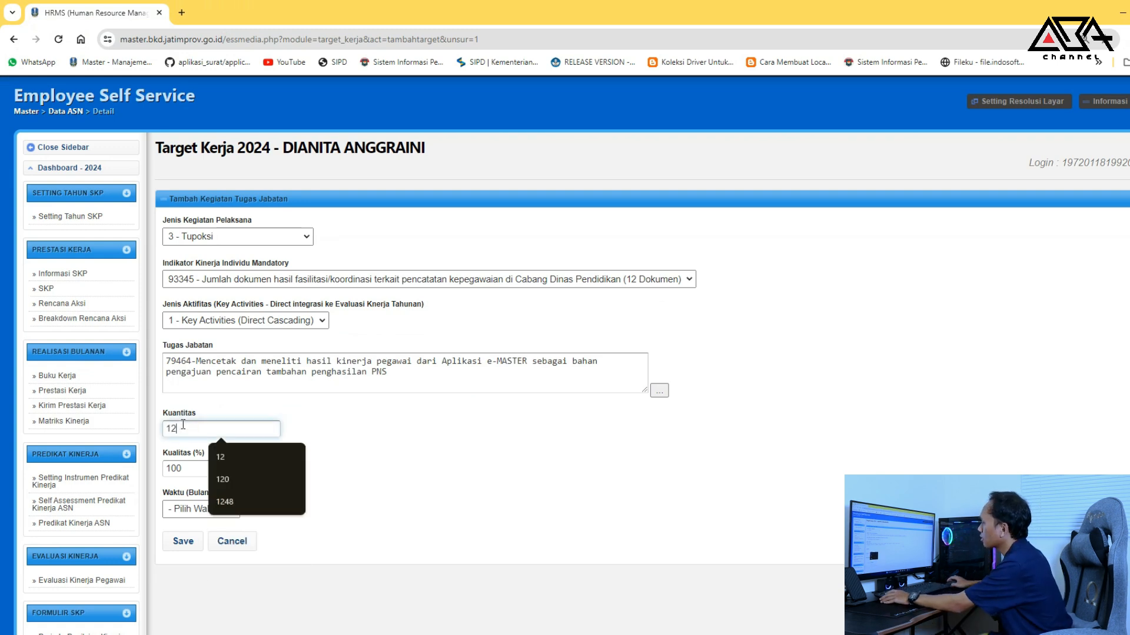
{"action": "double_click", "coordinate": [198, 435]}
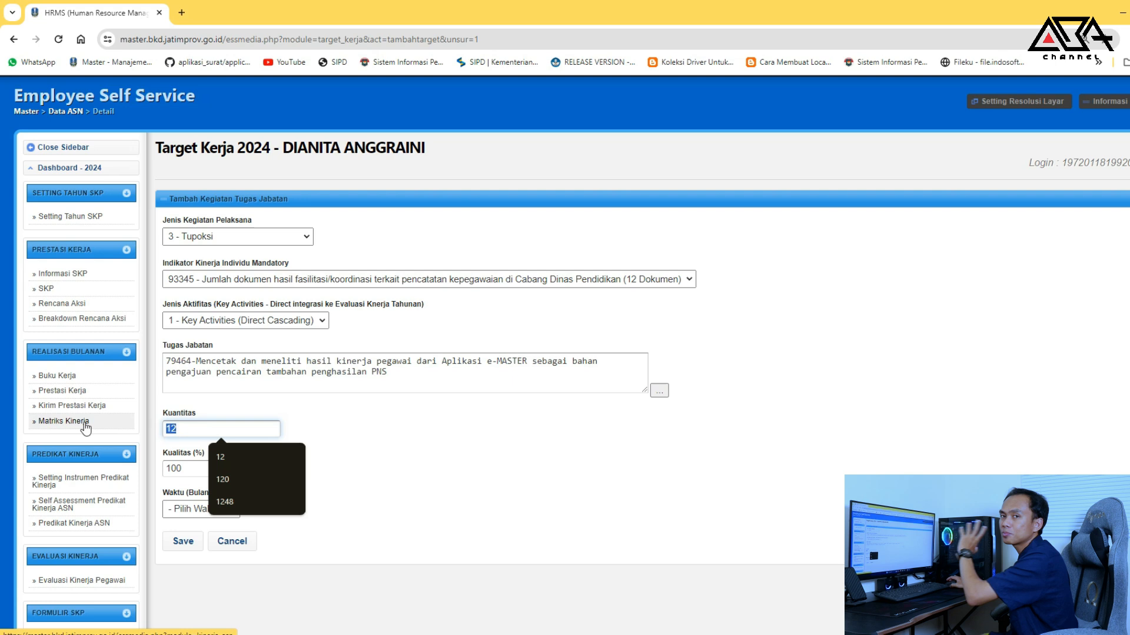
{"action": "left_click", "coordinate": [187, 510]}
{"action": "left_click", "coordinate": [186, 494]}
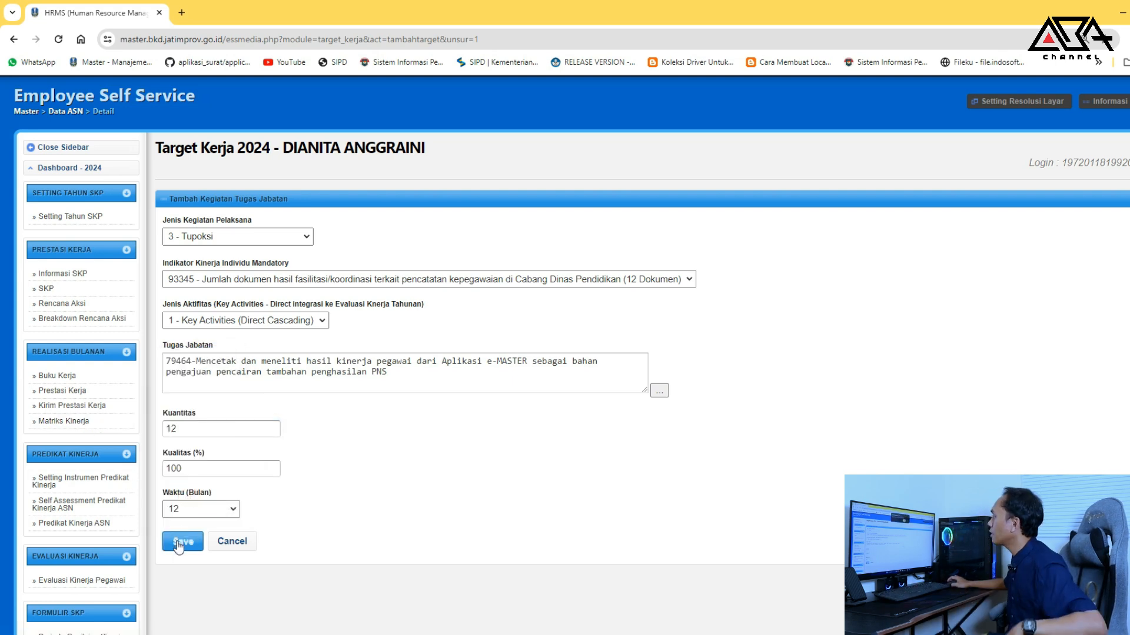
{"action": "left_click", "coordinate": [181, 540]}
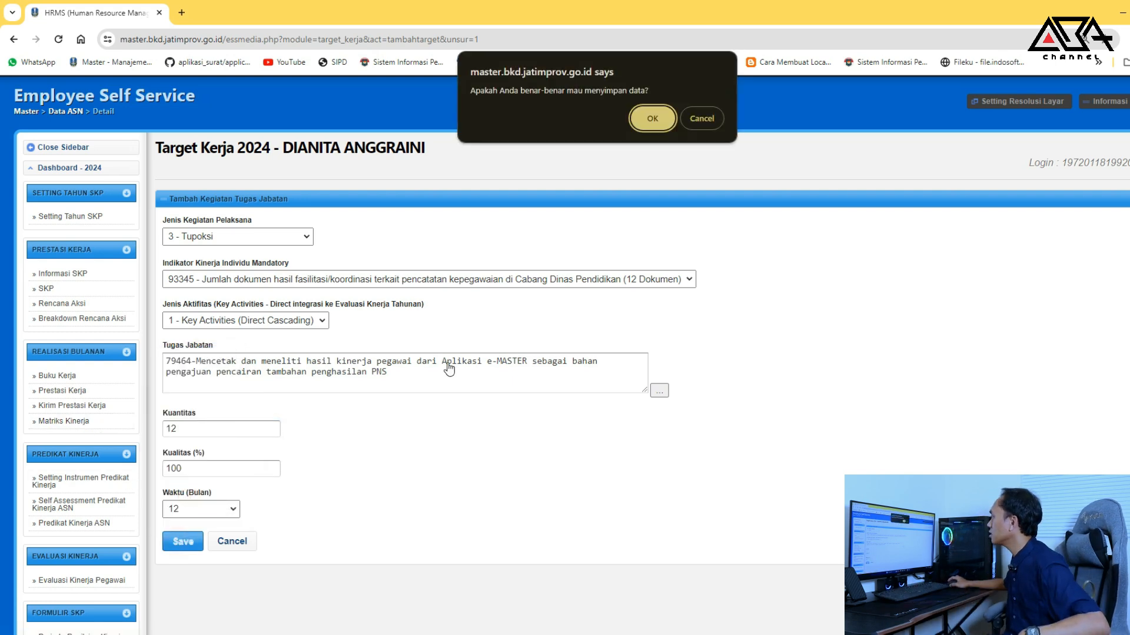
{"action": "left_click", "coordinate": [652, 118]}
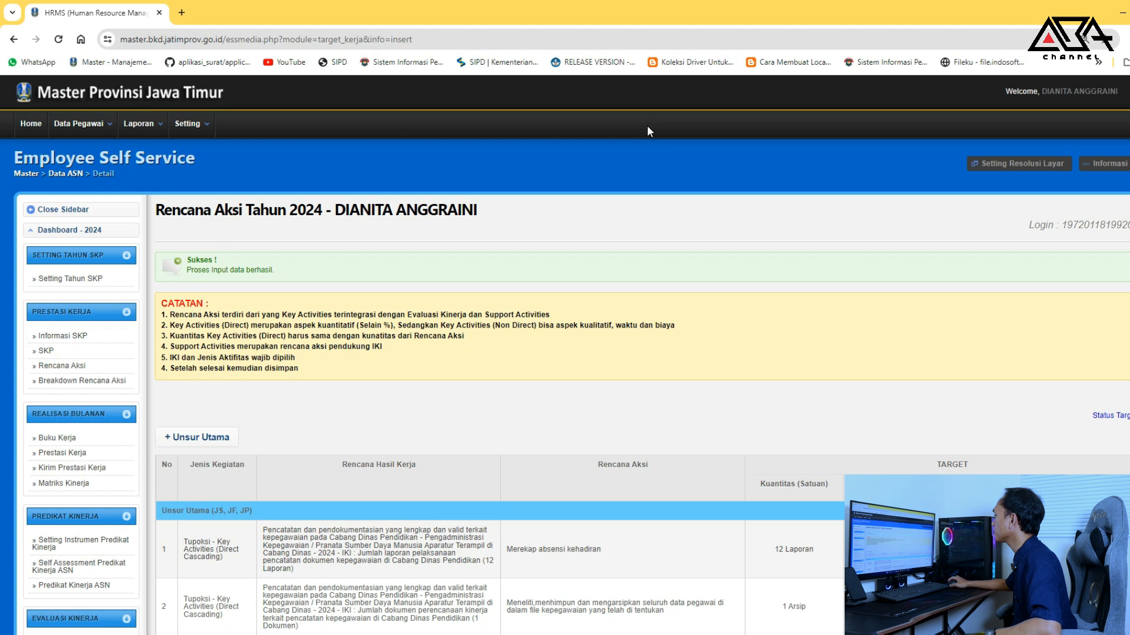
Add another Unsur Utama activity of kind 3 - Tupoksi with indicator 70943 - Jumlah dokumen pencatatan terkait kepegawaian di Cabang Dinas Pendidikan
{"action": "scroll", "coordinate": [532, 278], "scroll_direction": "down", "scroll_amount": 4}
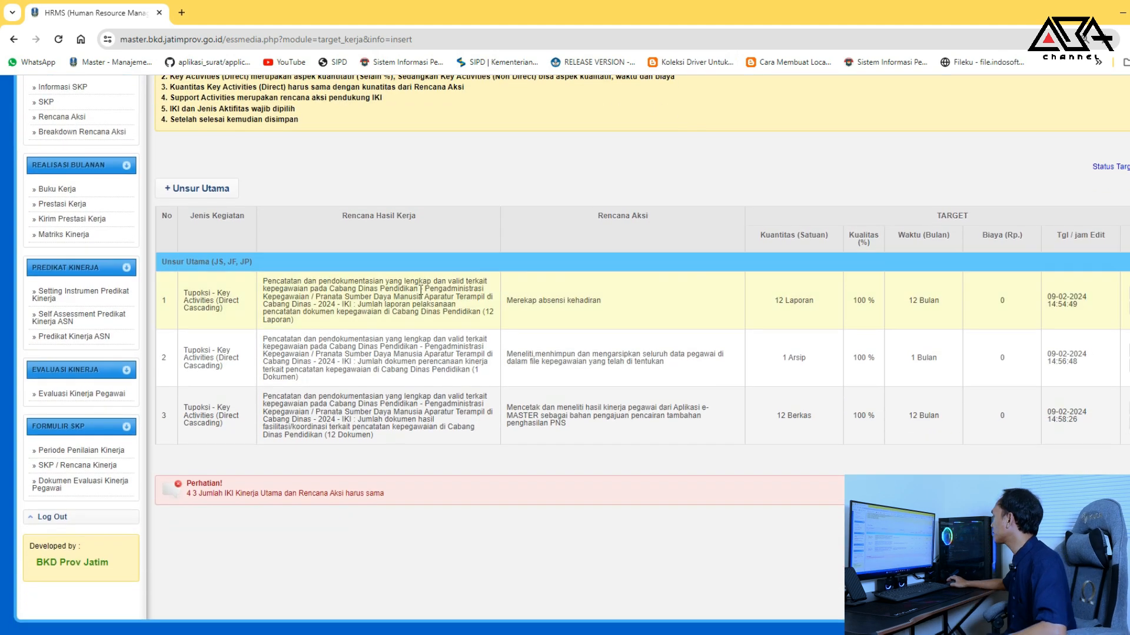
{"action": "left_click", "coordinate": [215, 188]}
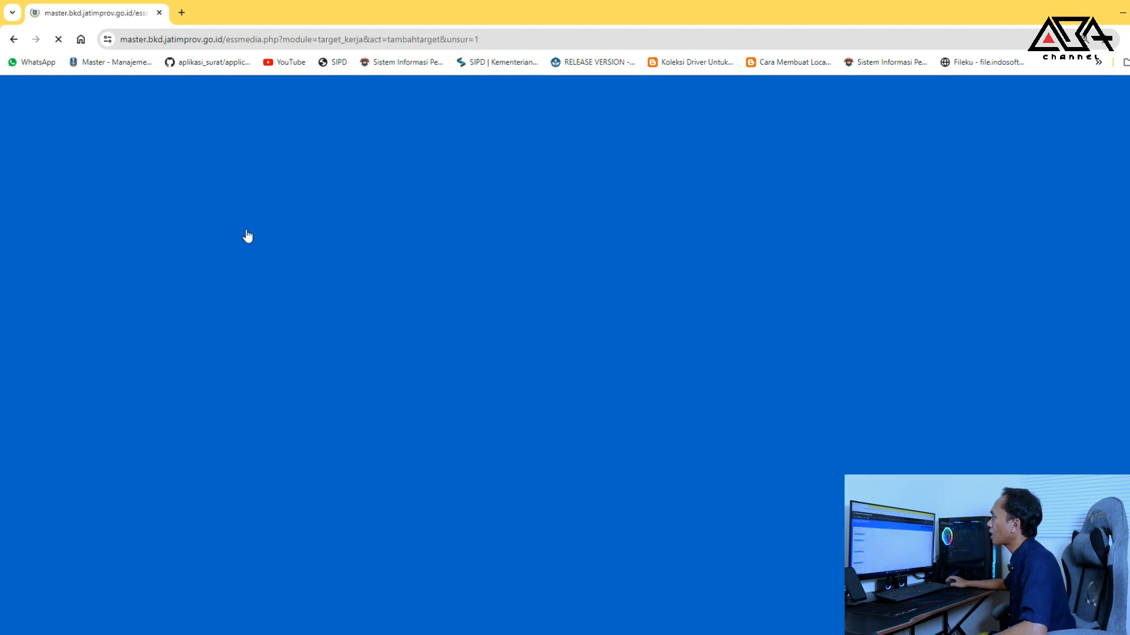
{"action": "left_click", "coordinate": [272, 299]}
{"action": "left_click", "coordinate": [269, 324]}
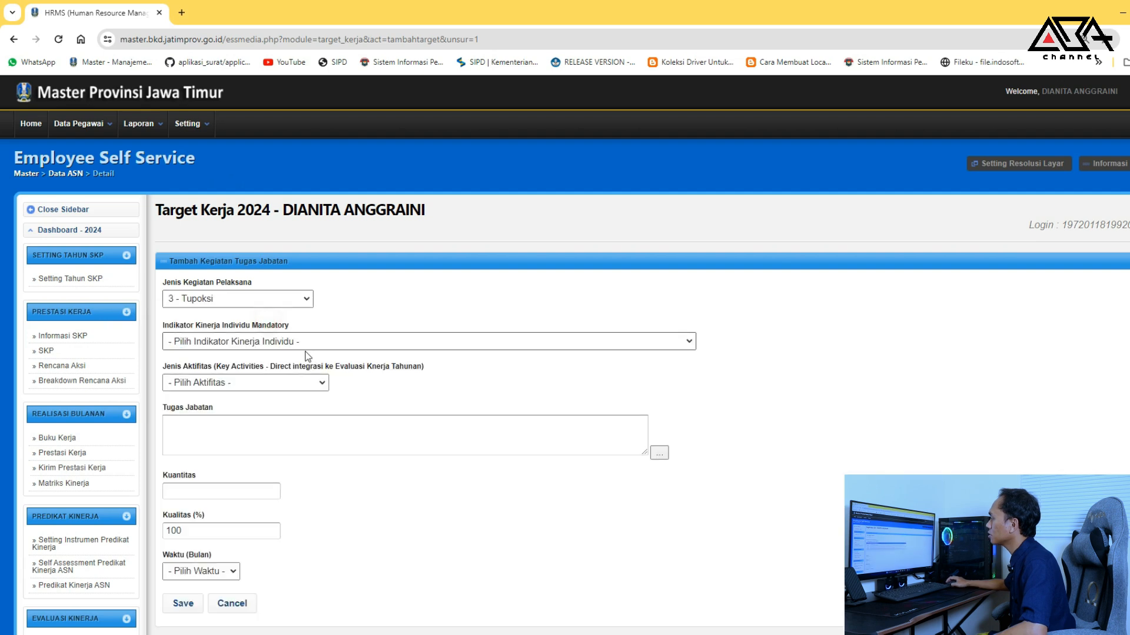
{"action": "left_click", "coordinate": [344, 343]}
{"action": "left_click", "coordinate": [373, 404]}
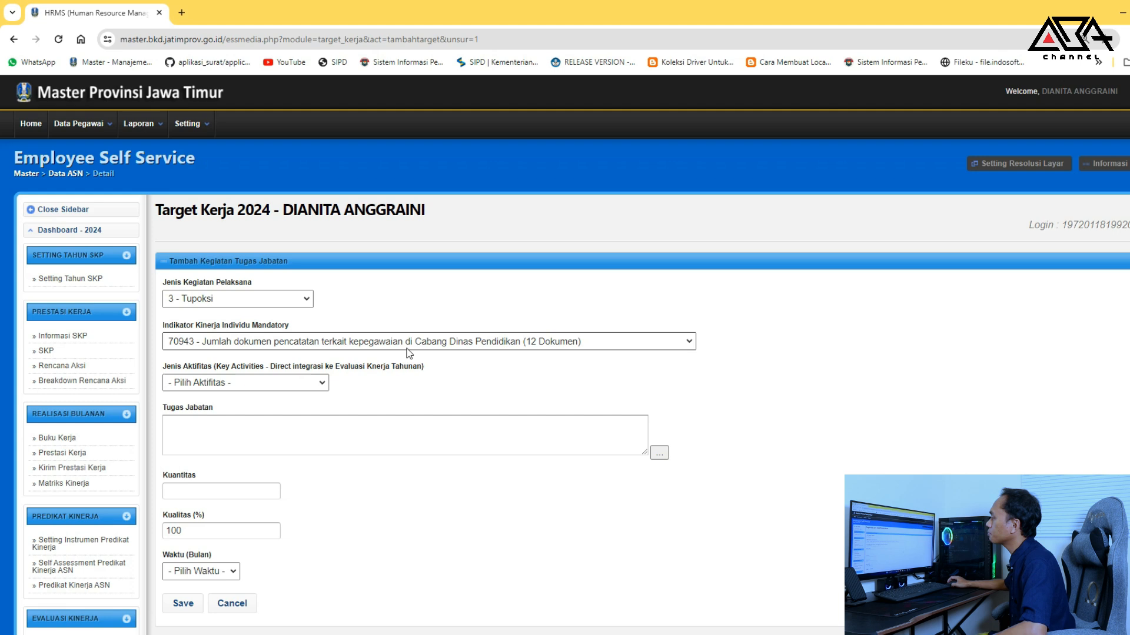
Set the new activity's type to 1 - Key Activities (Direct Cascading) and open the maximized Tugas Jabatan lookup
{"action": "left_click", "coordinate": [297, 382]}
{"action": "left_click", "coordinate": [276, 409]}
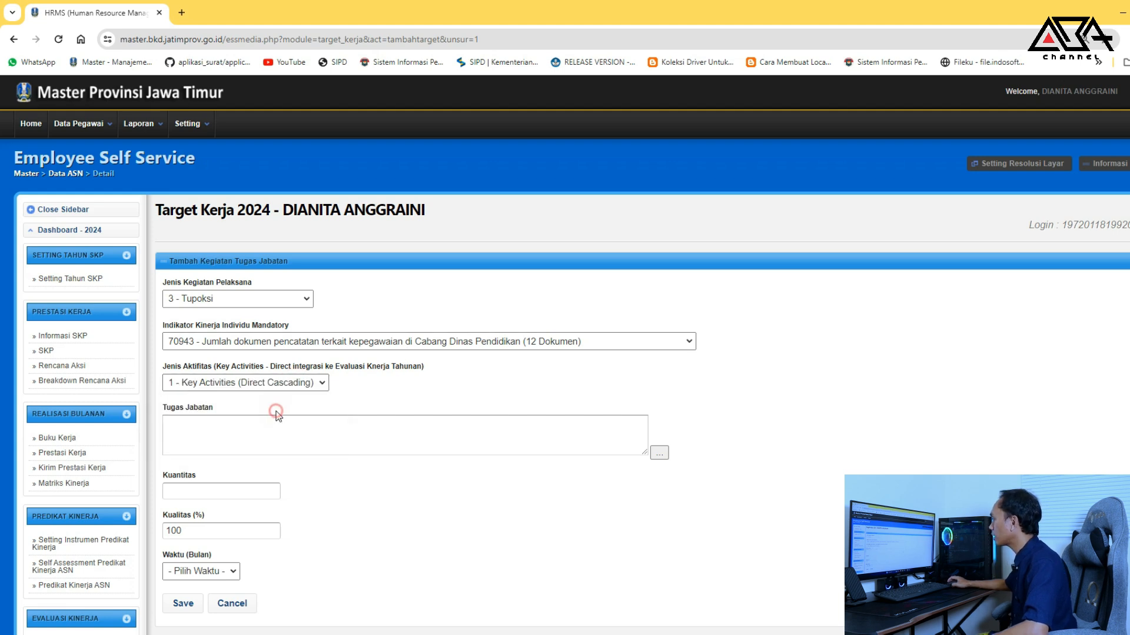
{"action": "left_click", "coordinate": [660, 456]}
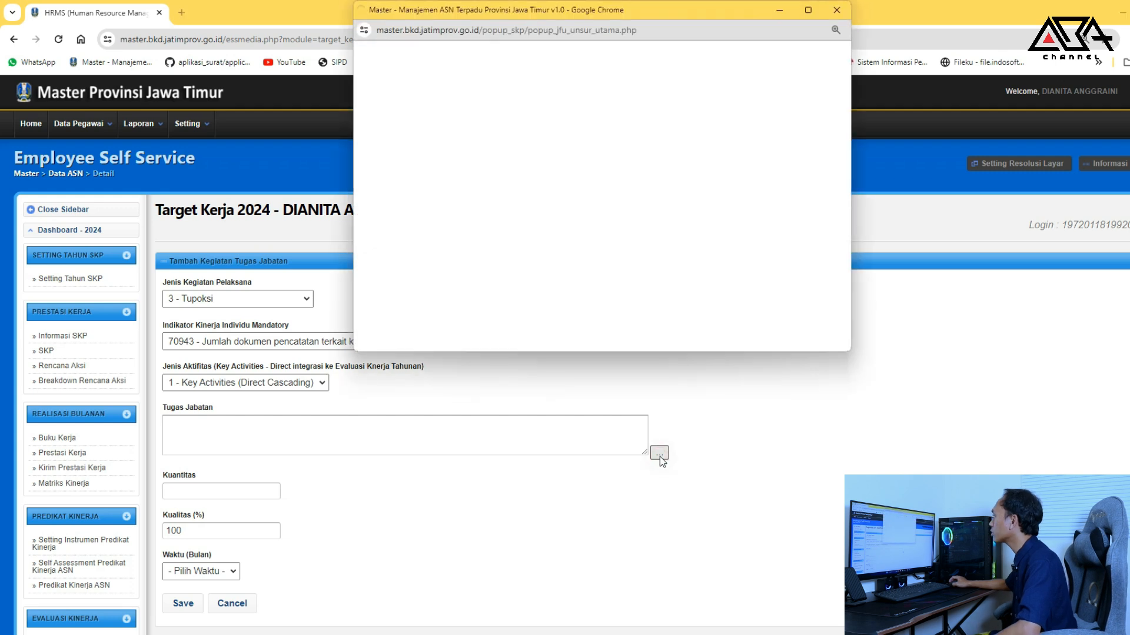
{"action": "left_click", "coordinate": [808, 10]}
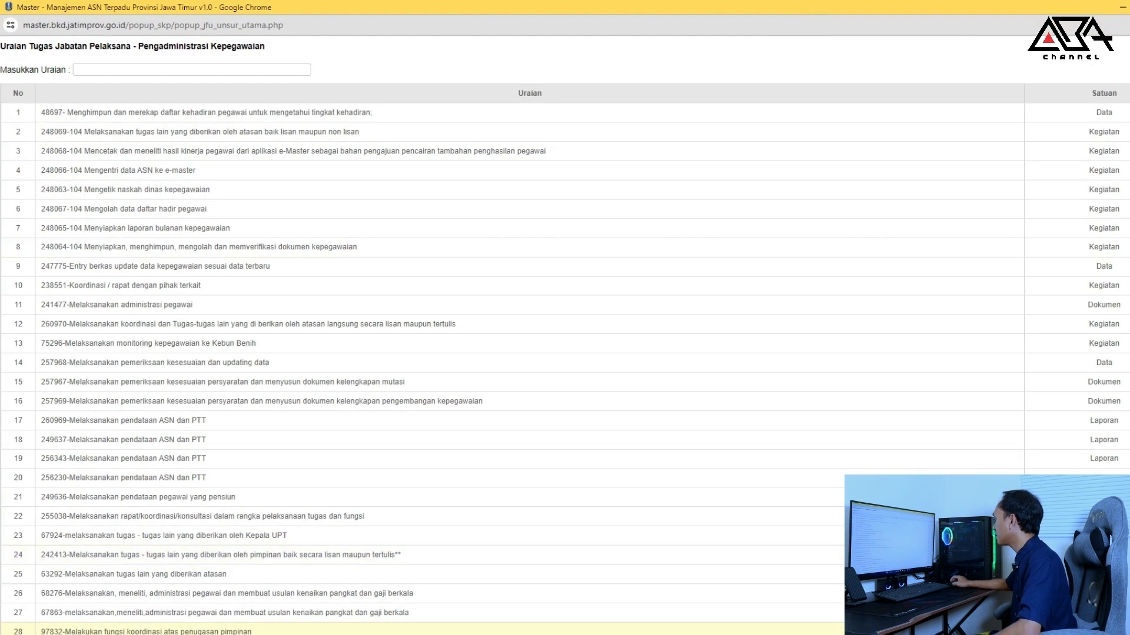
In the Excel action plan, find the 12-month task "Menata dan menyimpan arsip surat" in D24, highlight it in yellow, and copy it
{"action": "key", "text": "alt+Tab"}
{"action": "scroll", "coordinate": [447, 410], "scroll_direction": "down", "scroll_amount": 5}
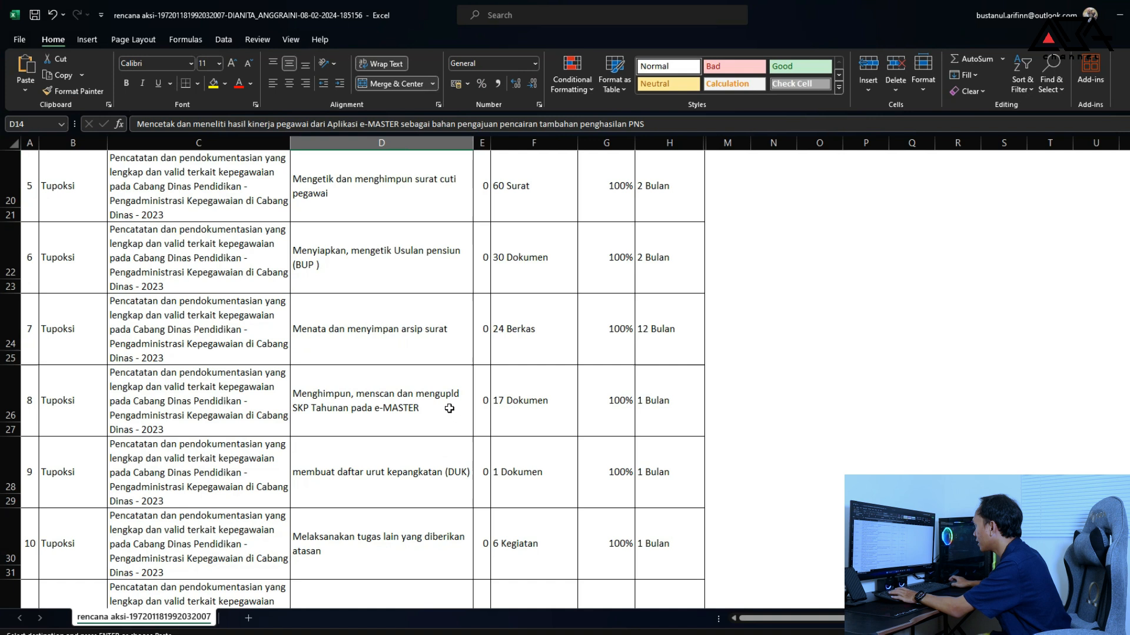
{"action": "scroll", "coordinate": [512, 415], "scroll_direction": "down", "scroll_amount": 2}
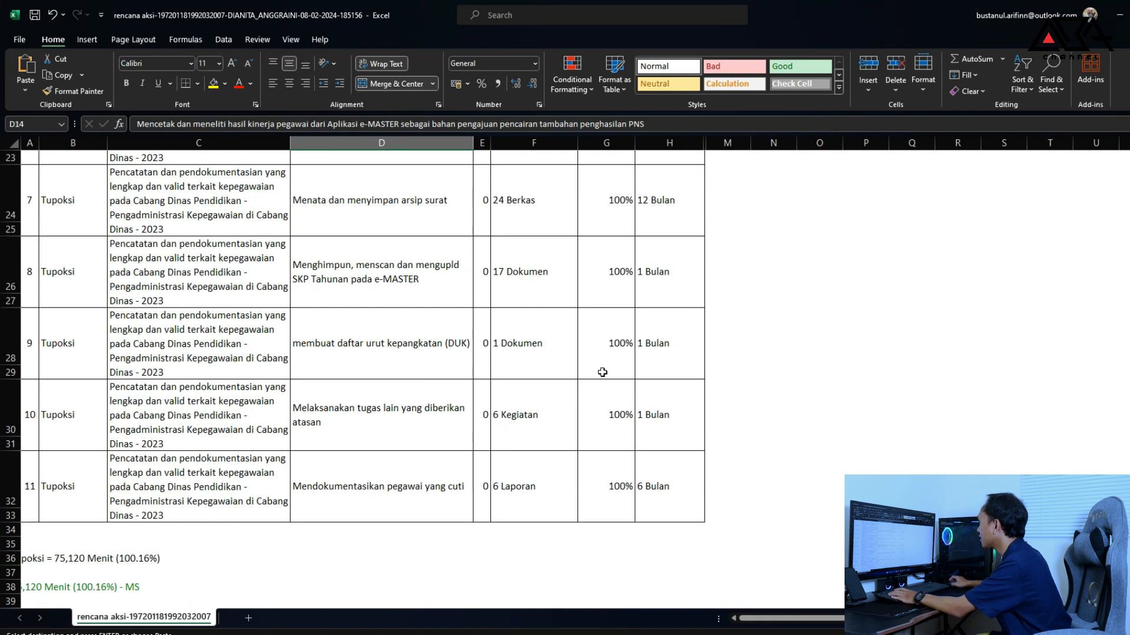
{"action": "scroll", "coordinate": [602, 372], "scroll_direction": "up", "scroll_amount": 2}
{"action": "left_click", "coordinate": [652, 328]}
{"action": "left_click", "coordinate": [400, 328]}
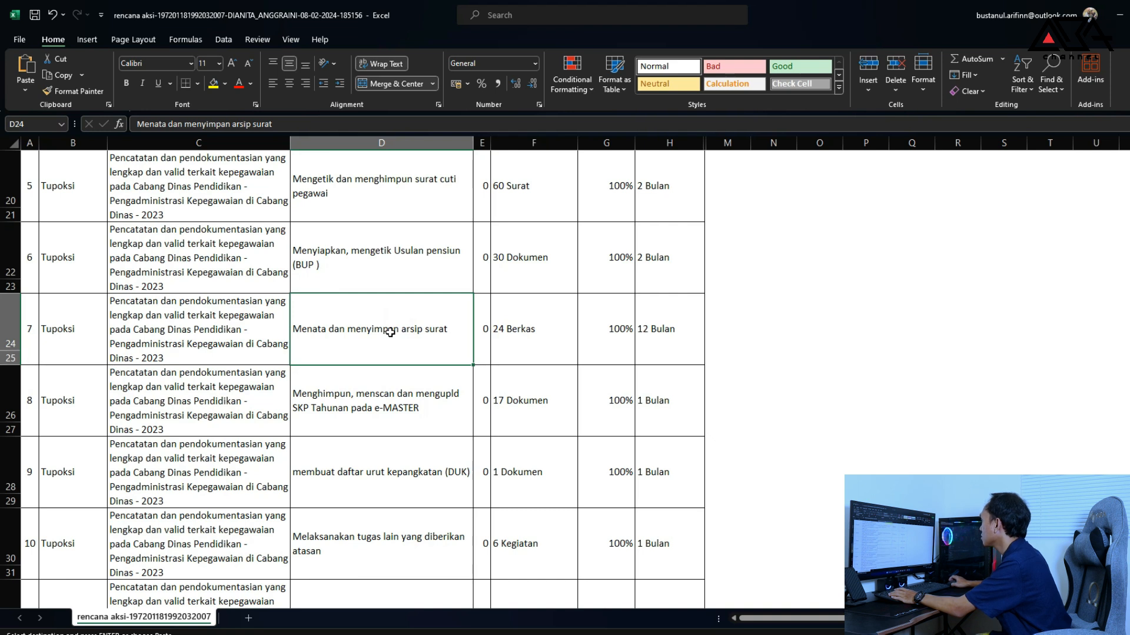
{"action": "scroll", "coordinate": [390, 333], "scroll_direction": "up", "scroll_amount": 2}
{"action": "scroll", "coordinate": [391, 333], "scroll_direction": "down", "scroll_amount": 4}
{"action": "scroll", "coordinate": [391, 332], "scroll_direction": "up", "scroll_amount": 4}
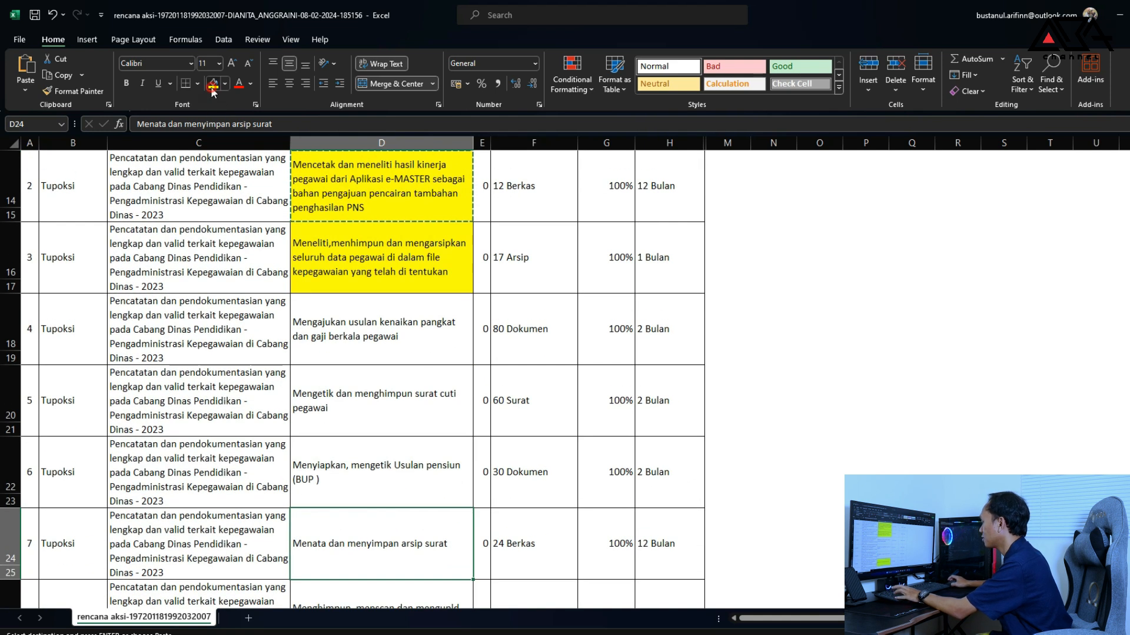
{"action": "left_click", "coordinate": [212, 84]}
{"action": "key", "text": "ctrl+c"}
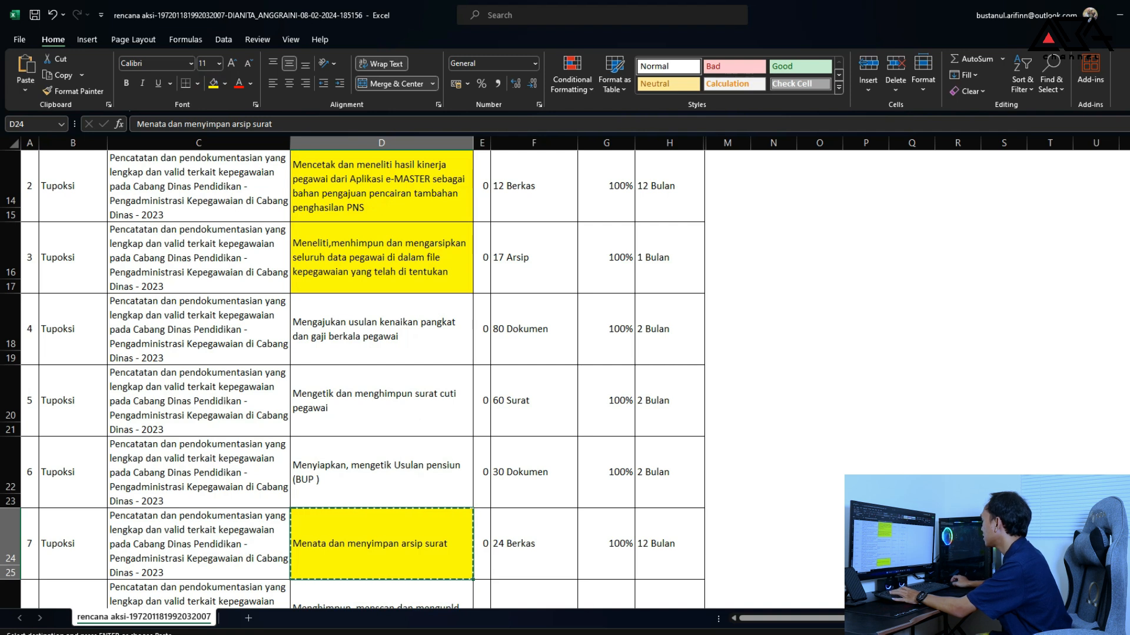
Return to the browser's task lookup, search for "Menata dan menyimpan arsip surat" and pick entry 55132
{"action": "left_click", "coordinate": [669, 555]}
{"action": "left_click", "coordinate": [735, 634]}
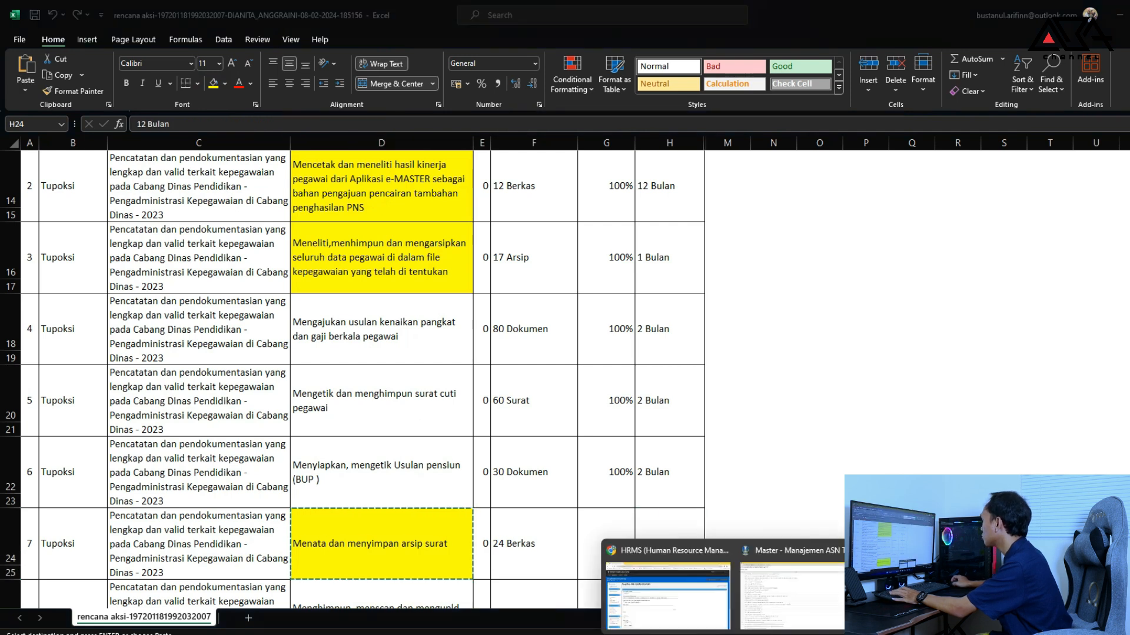
{"action": "left_click", "coordinate": [770, 609]}
{"action": "left_click", "coordinate": [227, 69]}
{"action": "key", "text": "ctrl+v"}
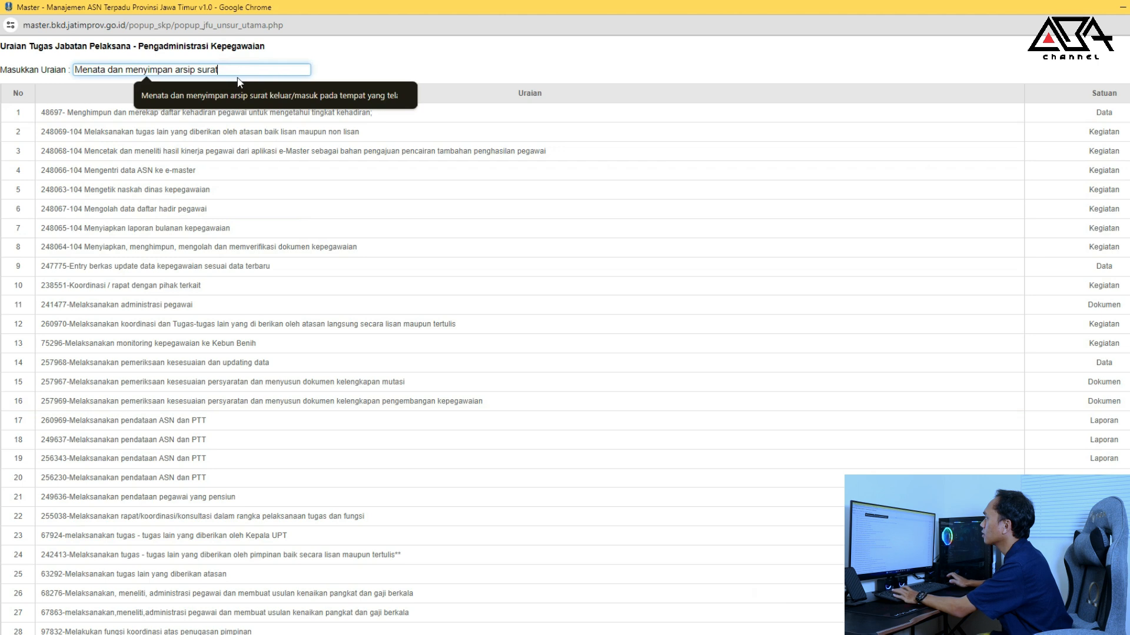
{"action": "key", "text": "Return"}
{"action": "left_click_drag", "start_coordinate": [272, 113], "coordinate": [272, 180]}
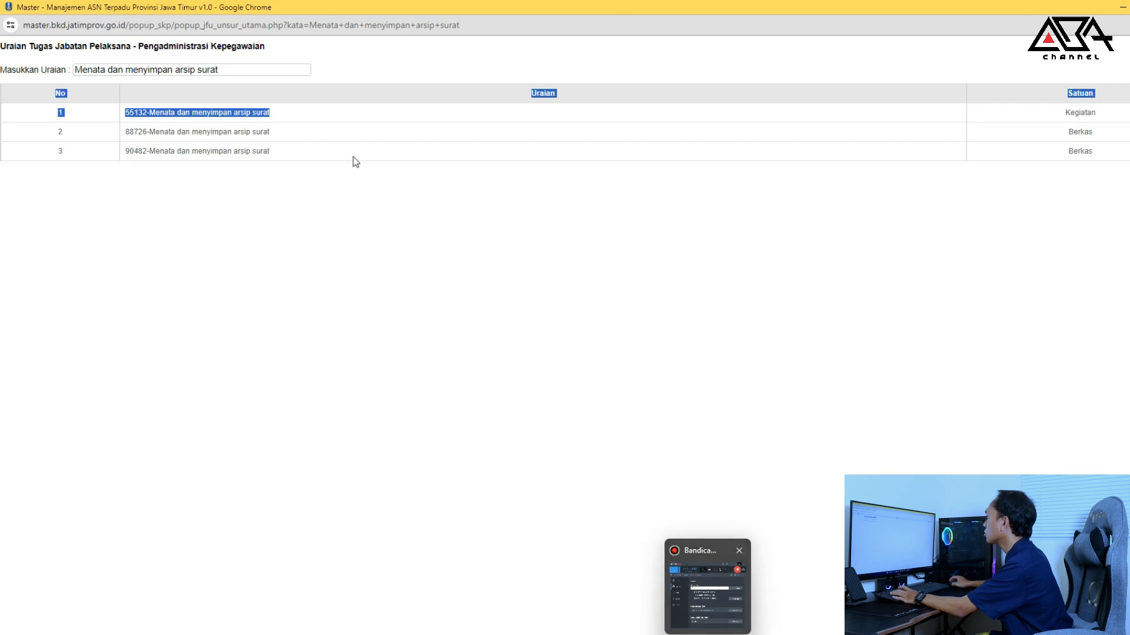
Check the task's unit in Excel, and replace the Tugas Jabatan in the browser with 88726-Menata dan menyimpan arsip surat, which uses Berkas
{"action": "key", "text": "alt+Tab"}
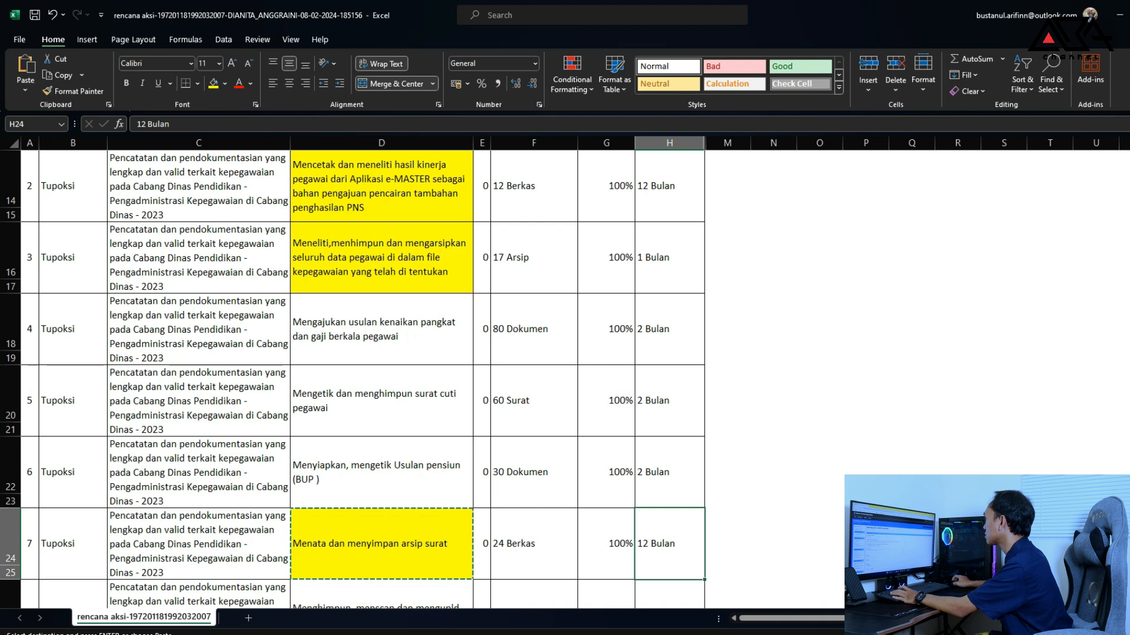
{"action": "key", "text": "alt+Tab"}
{"action": "left_click", "coordinate": [659, 453]}
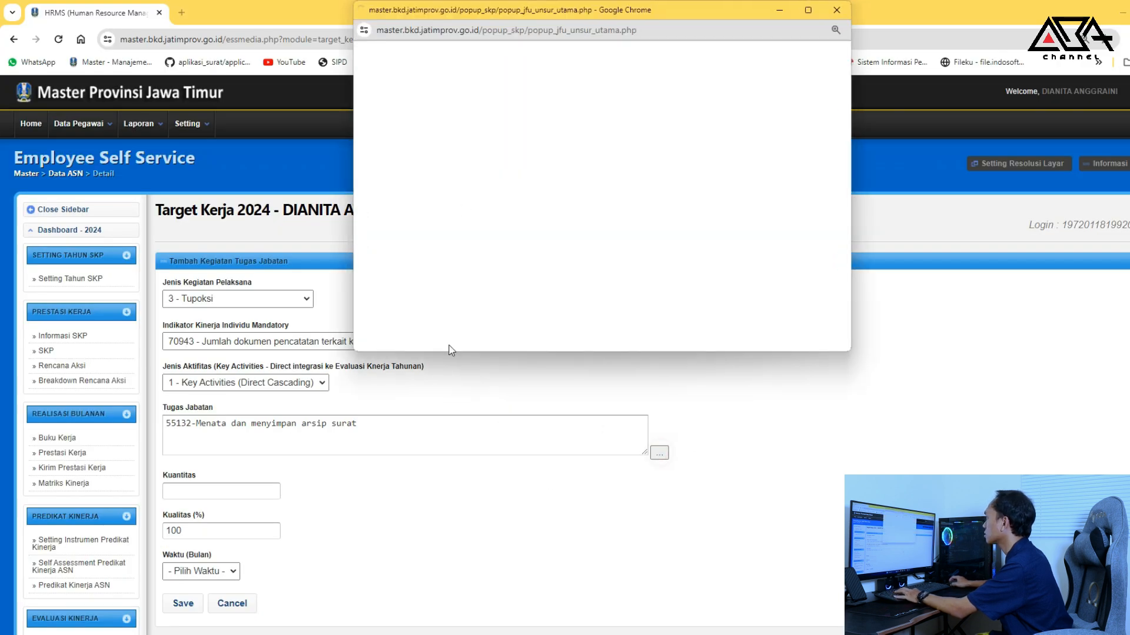
{"action": "left_click", "coordinate": [438, 74]}
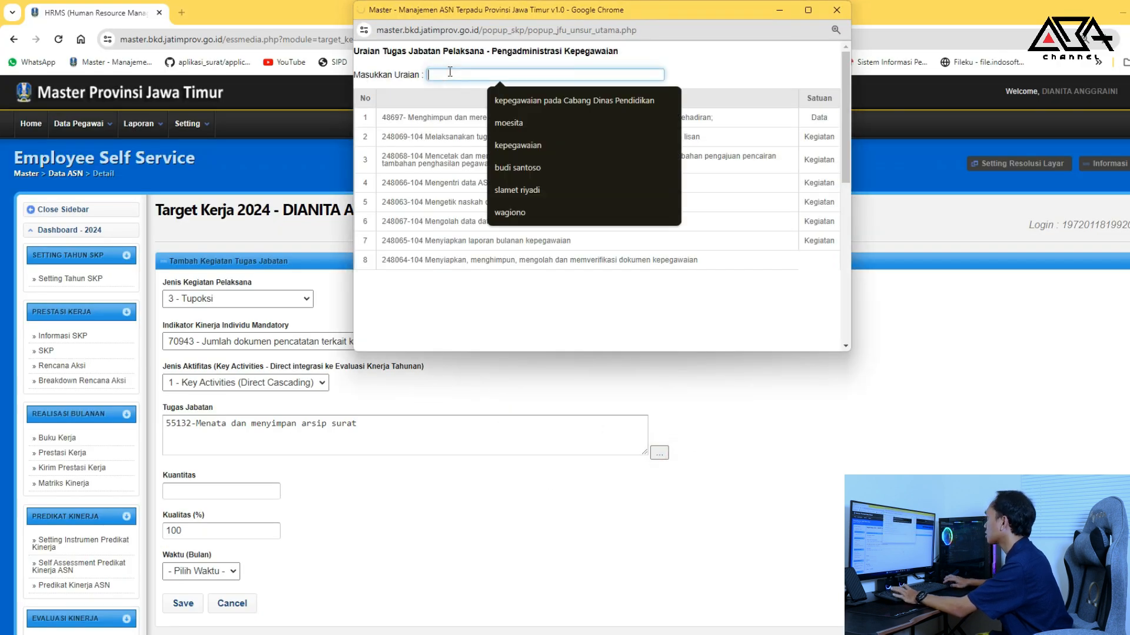
{"action": "key", "text": "ctrl+v"}
{"action": "key", "text": "Return"}
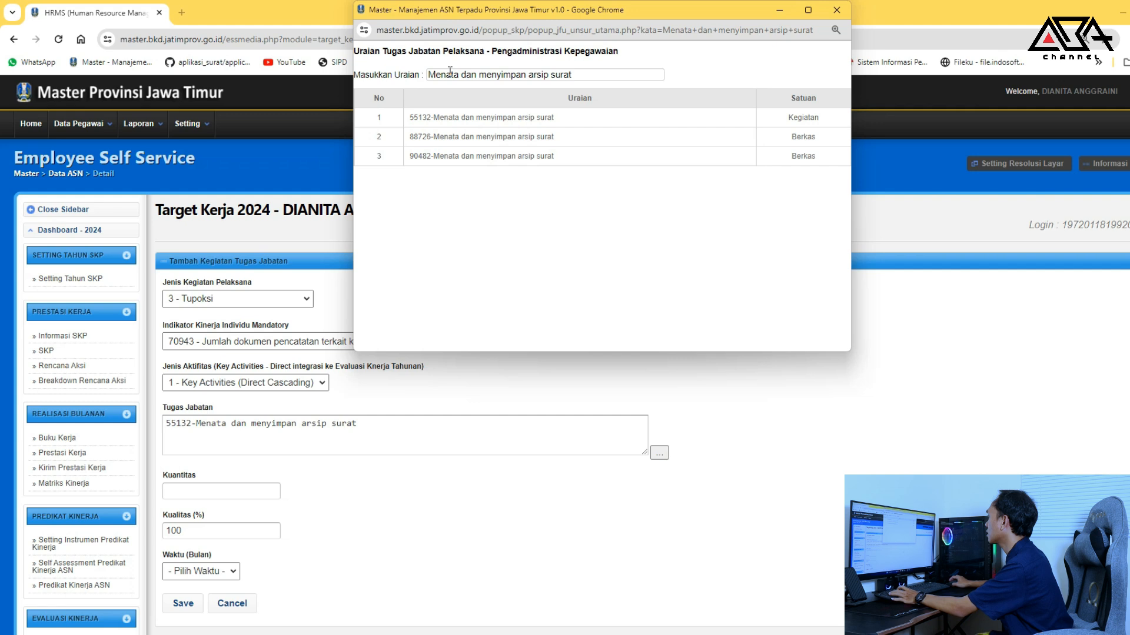
{"action": "left_click", "coordinate": [538, 137]}
Set Kuantitas to 12 and Waktu to 12 months, check the task's duration in Excel, and save the activity in the browser
{"action": "left_click", "coordinate": [213, 491]}
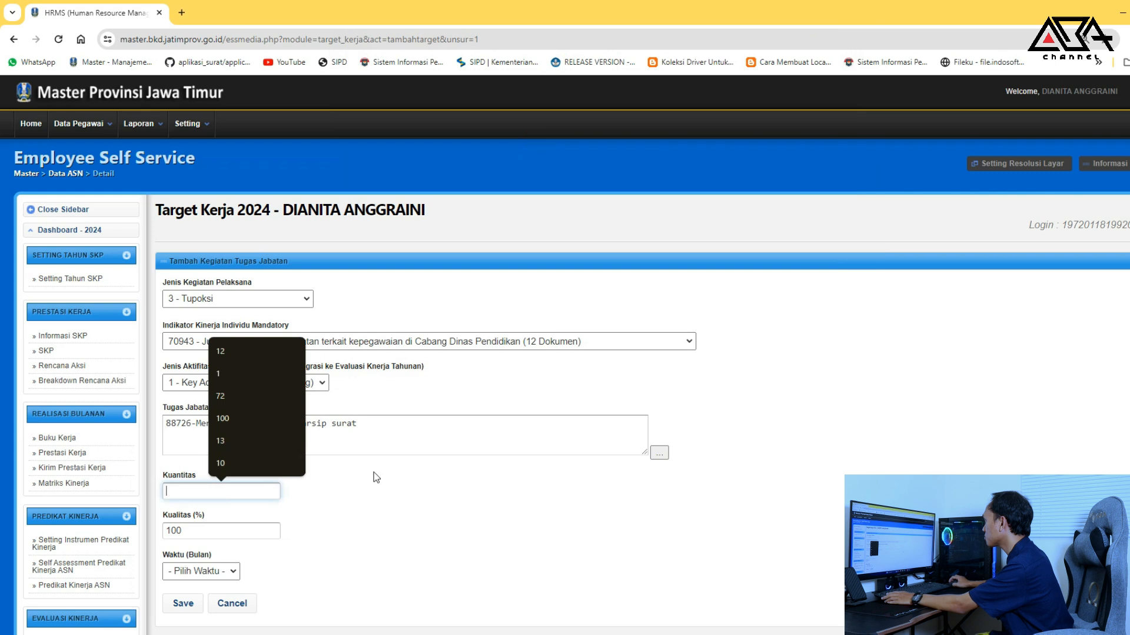
{"action": "type", "text": "12"}
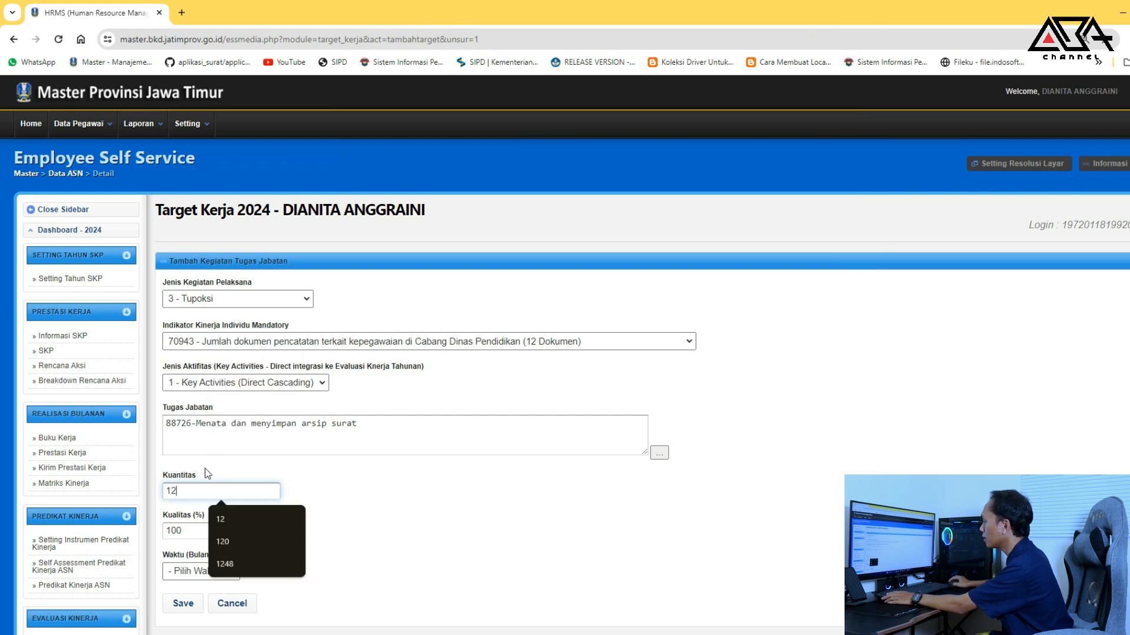
{"action": "left_click", "coordinate": [182, 575]}
{"action": "left_click", "coordinate": [186, 556]}
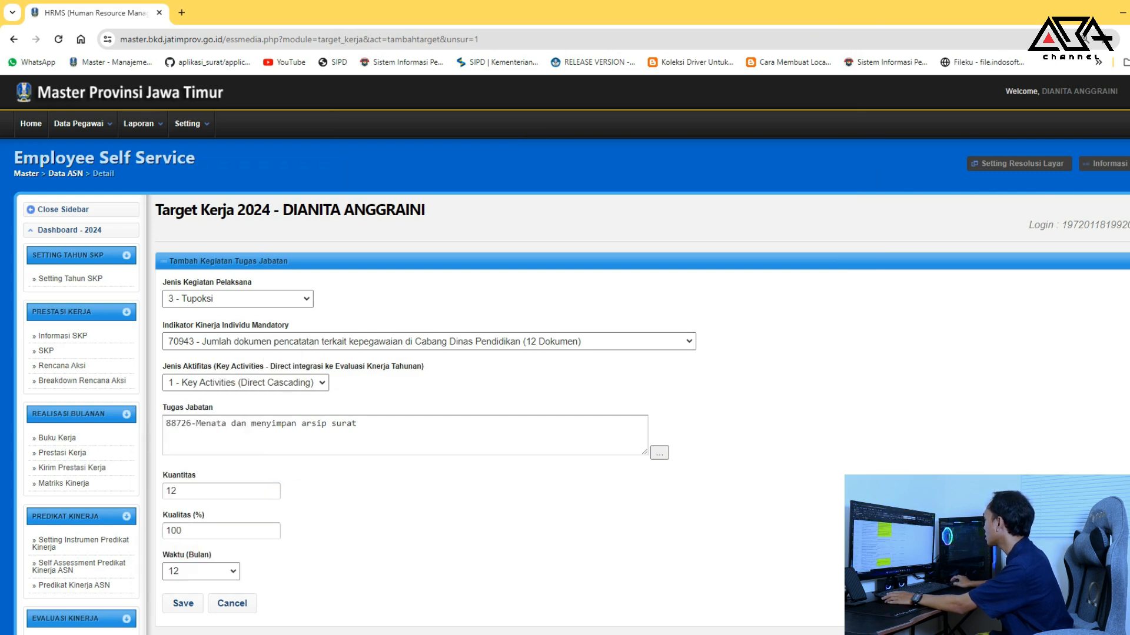
{"action": "key", "text": "alt+Tab"}
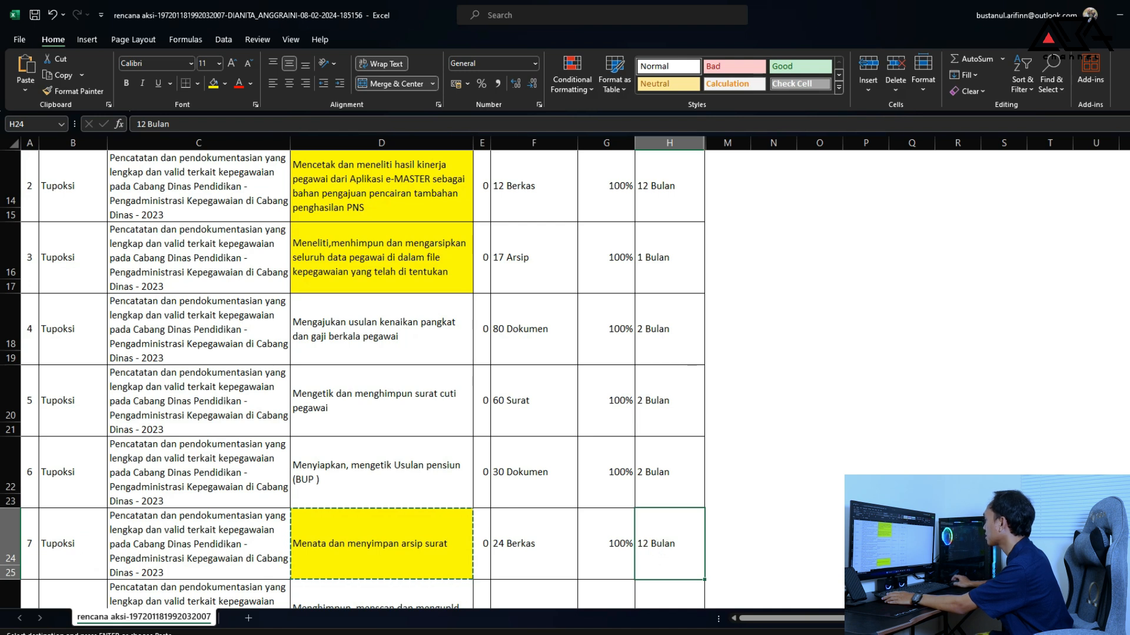
{"action": "key", "text": "alt+Tab"}
{"action": "left_click", "coordinate": [183, 603]}
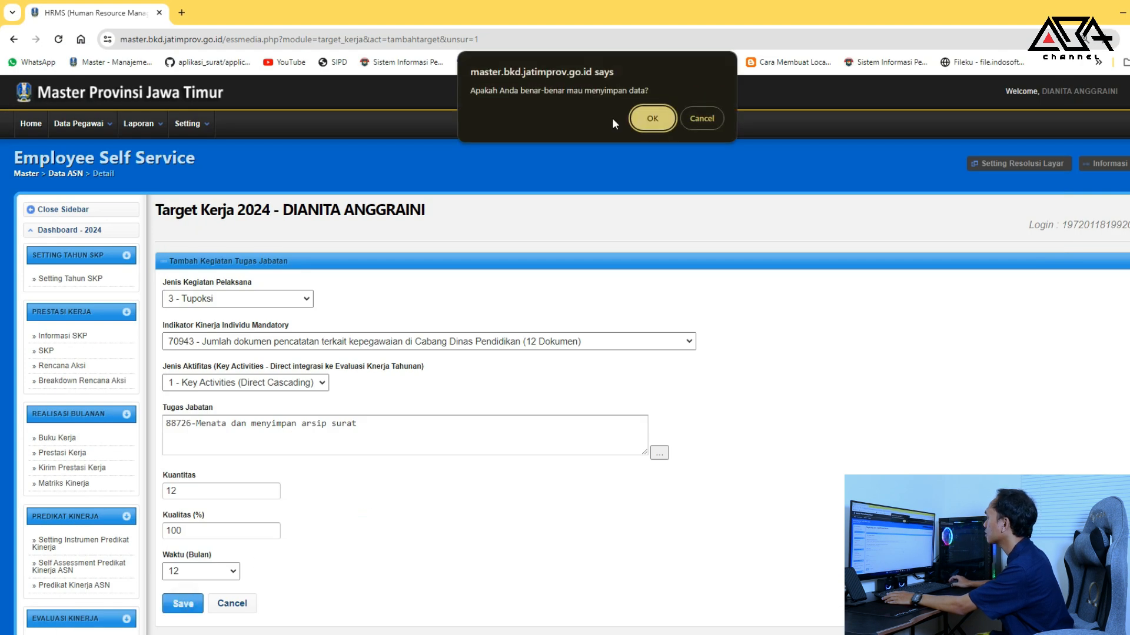
{"action": "left_click", "coordinate": [652, 120]}
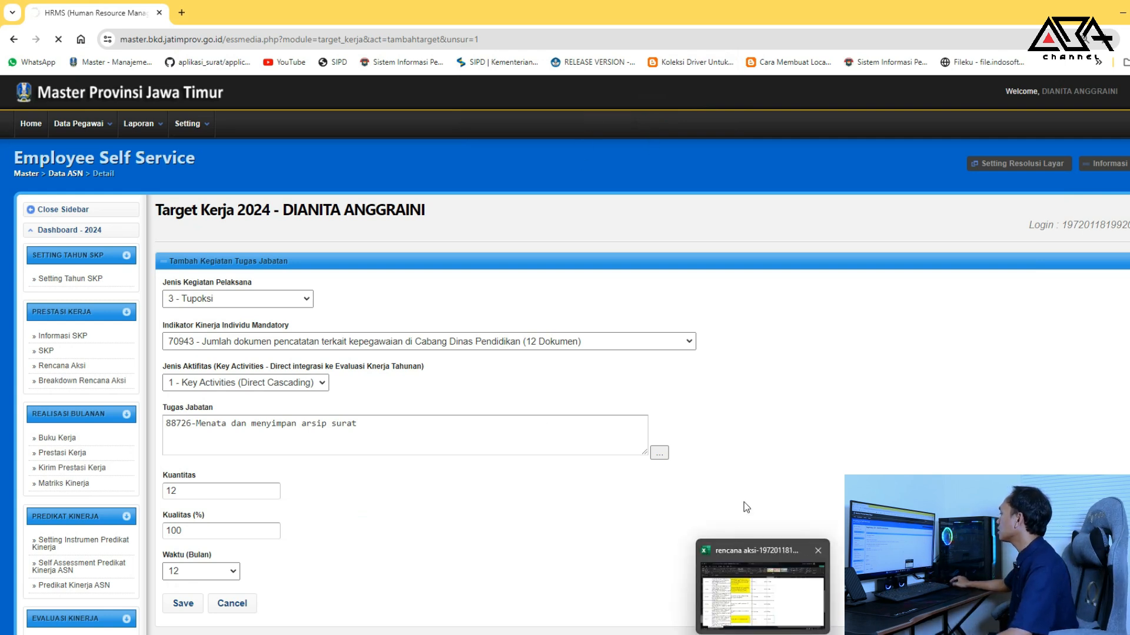
Switch to the Excel action plan and review the tasks in column D that are not highlighted, from D18 through D32
{"action": "left_click", "coordinate": [762, 634]}
{"action": "scroll", "coordinate": [427, 375], "scroll_direction": "down", "scroll_amount": 5}
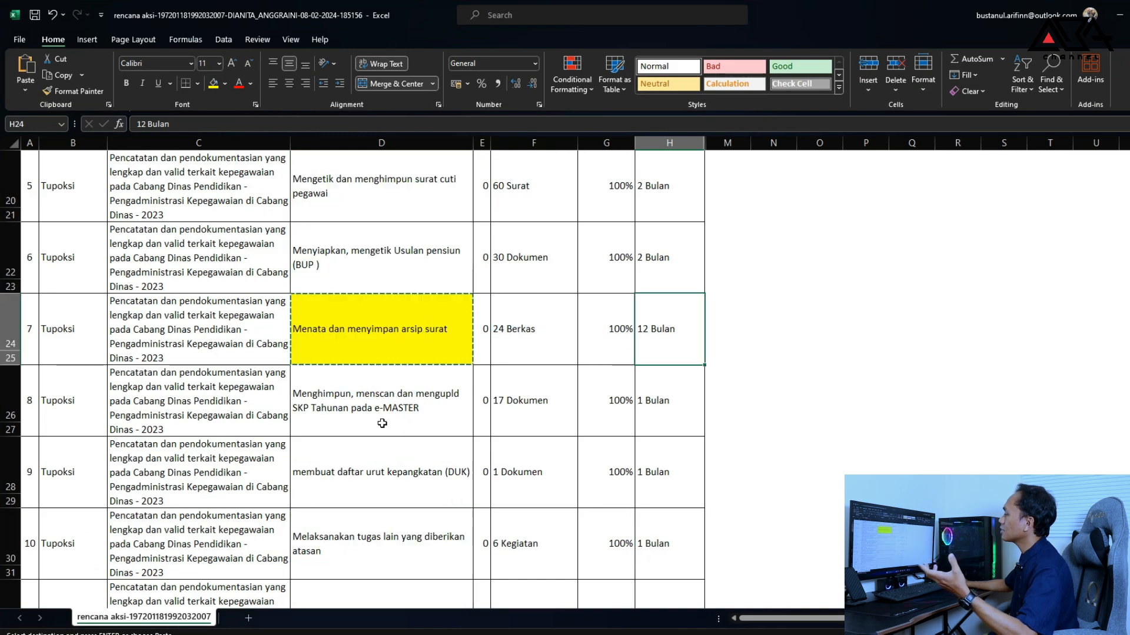
{"action": "scroll", "coordinate": [390, 419], "scroll_direction": "up", "scroll_amount": 5}
{"action": "scroll", "coordinate": [390, 419], "scroll_direction": "up", "scroll_amount": 2}
{"action": "scroll", "coordinate": [394, 409], "scroll_direction": "down", "scroll_amount": 4}
{"action": "scroll", "coordinate": [382, 365], "scroll_direction": "up", "scroll_amount": 2}
{"action": "left_click", "coordinate": [370, 340]}
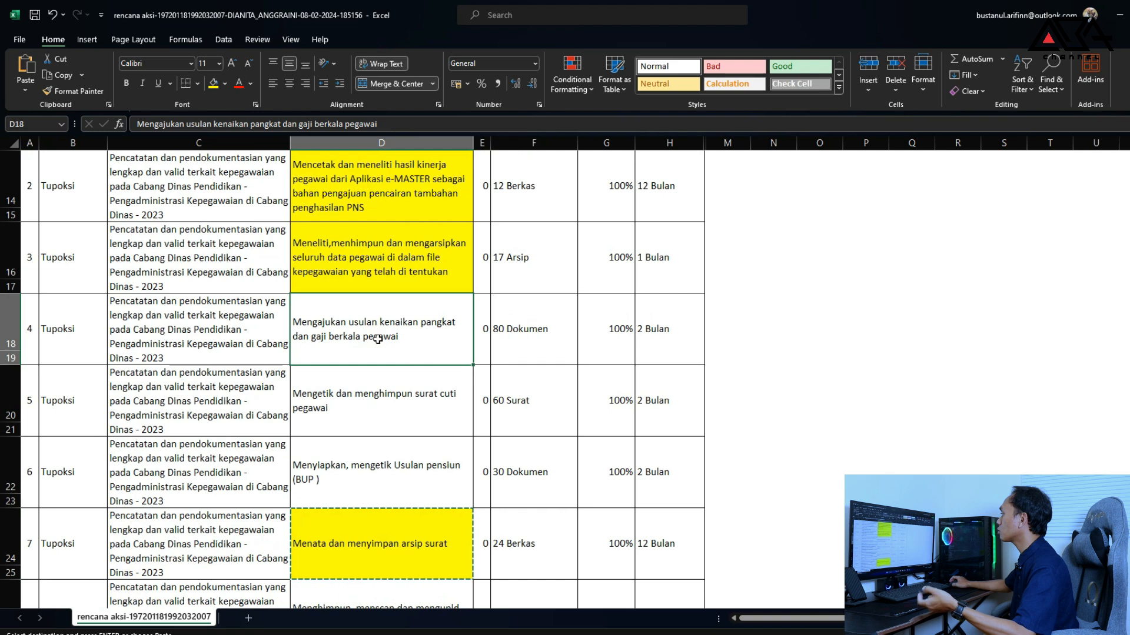
{"action": "left_click", "coordinate": [402, 406]}
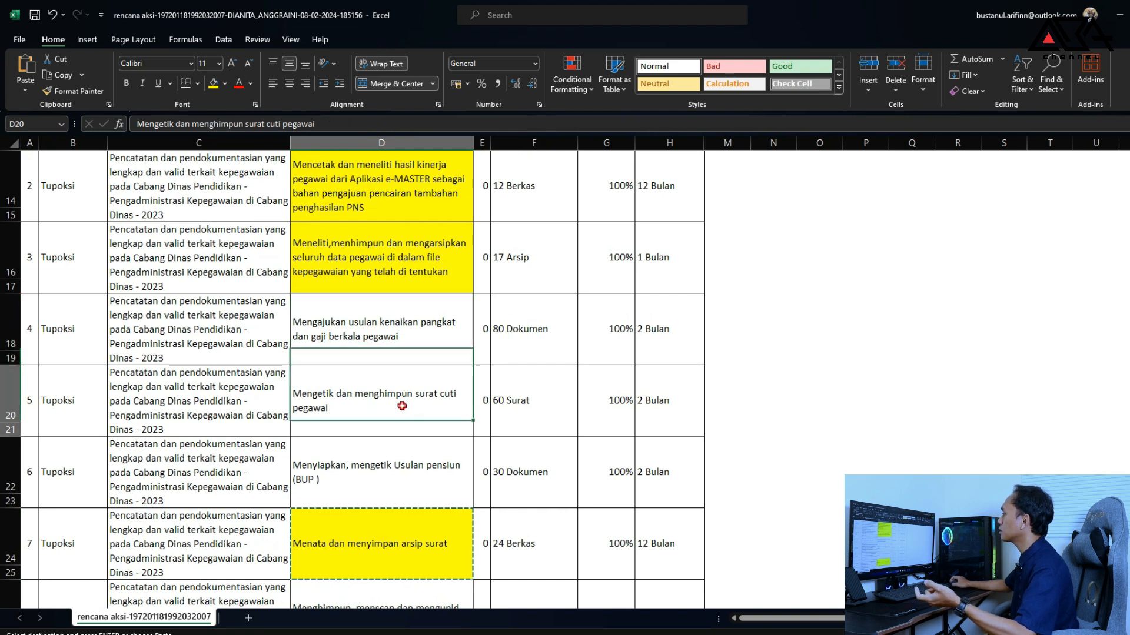
{"action": "left_click", "coordinate": [406, 476]}
{"action": "scroll", "coordinate": [406, 475], "scroll_direction": "down", "scroll_amount": 3}
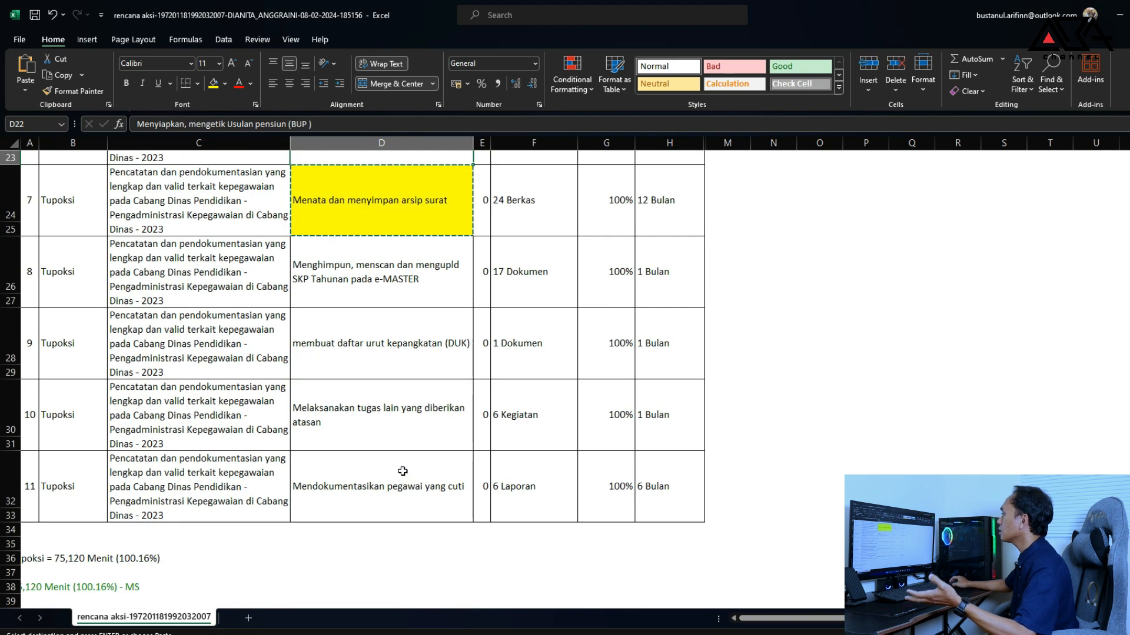
{"action": "left_click_drag", "start_coordinate": [378, 282], "coordinate": [397, 476]}
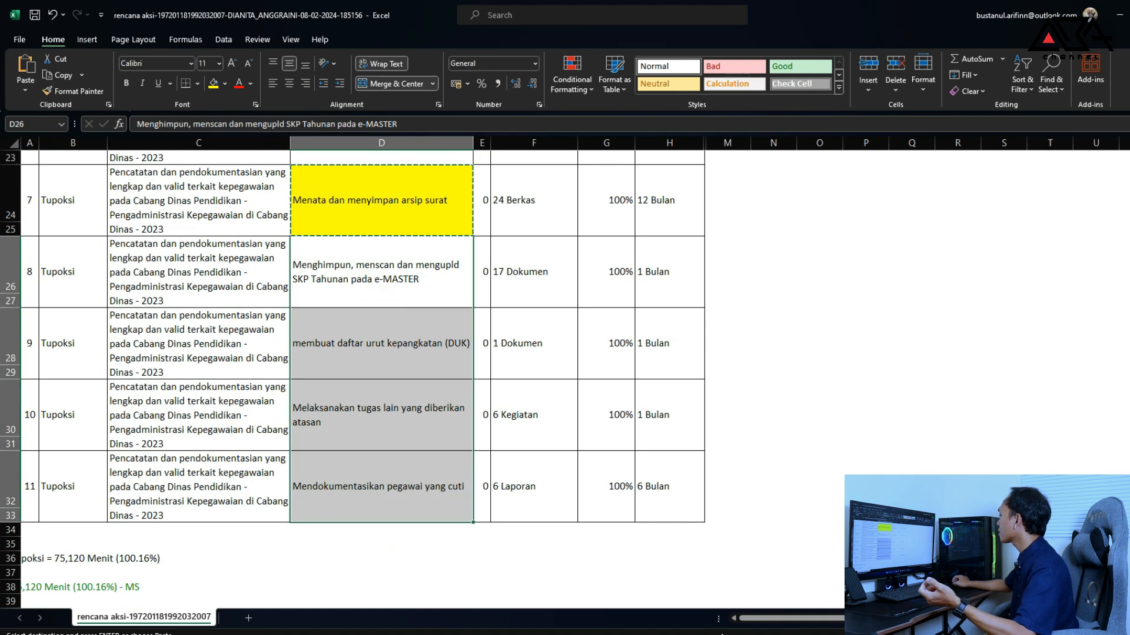
Return to the browser and review the saved activities in the 2024 Rencana Aksi list
{"action": "key", "text": "alt+Tab"}
{"action": "scroll", "coordinate": [552, 287], "scroll_direction": "down", "scroll_amount": 4}
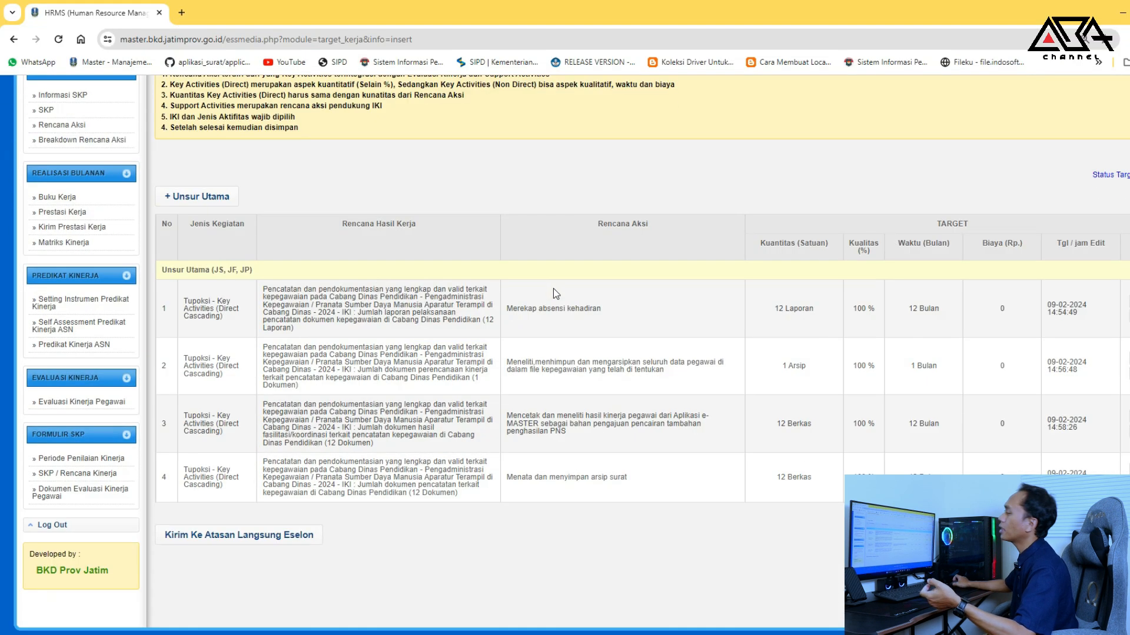
{"action": "scroll", "coordinate": [553, 289], "scroll_direction": "down", "scroll_amount": 2}
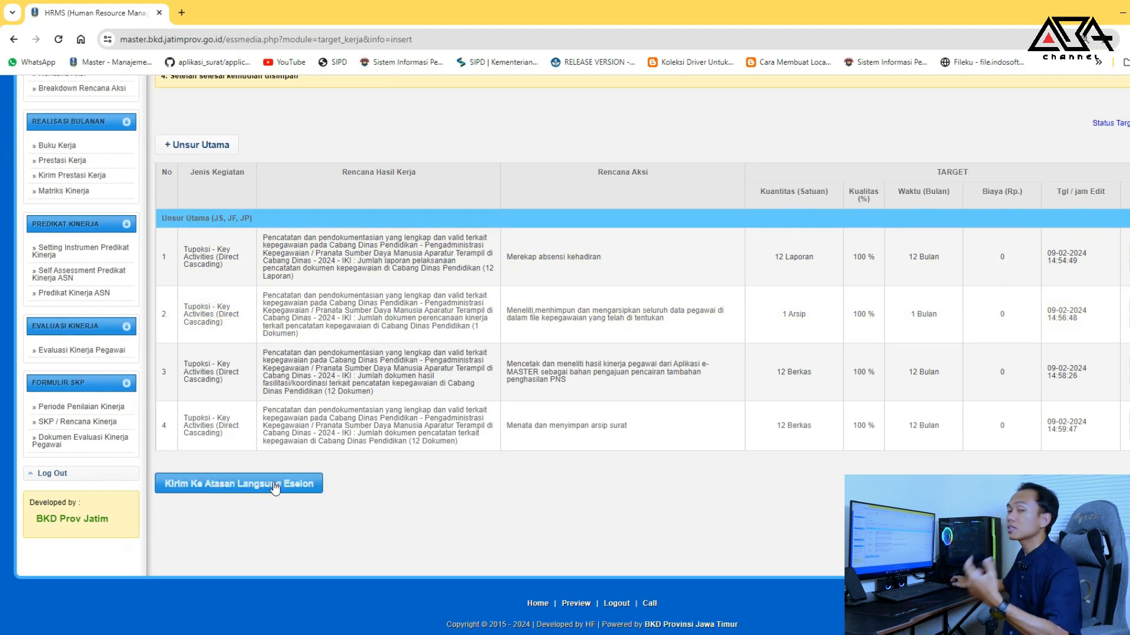
{"action": "left_click", "coordinate": [211, 147]}
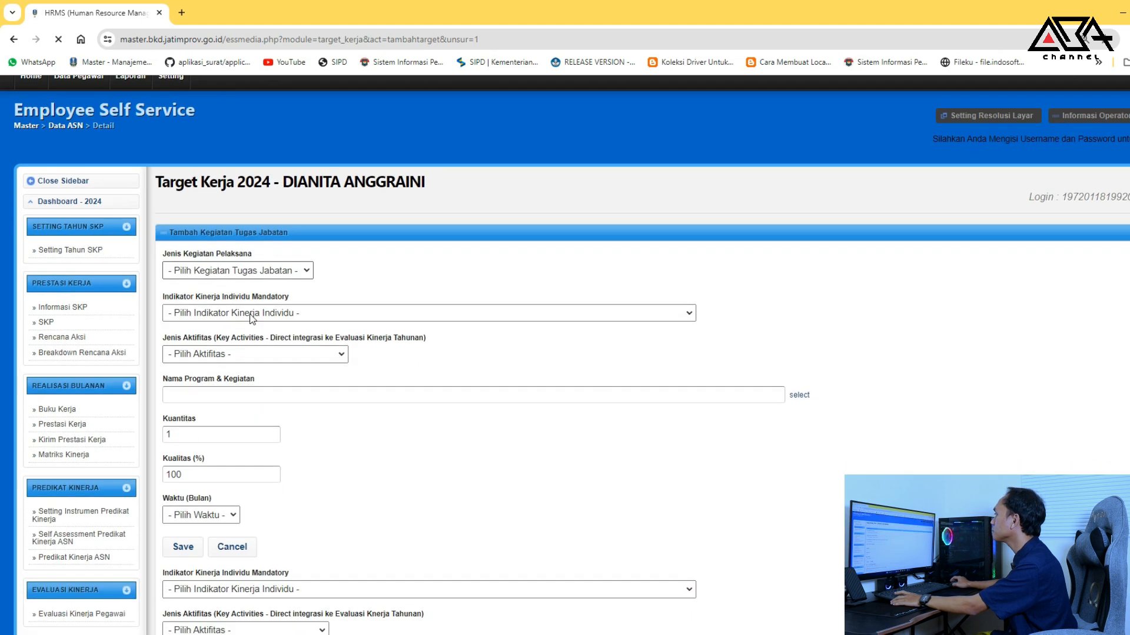
{"action": "left_click", "coordinate": [270, 256]}
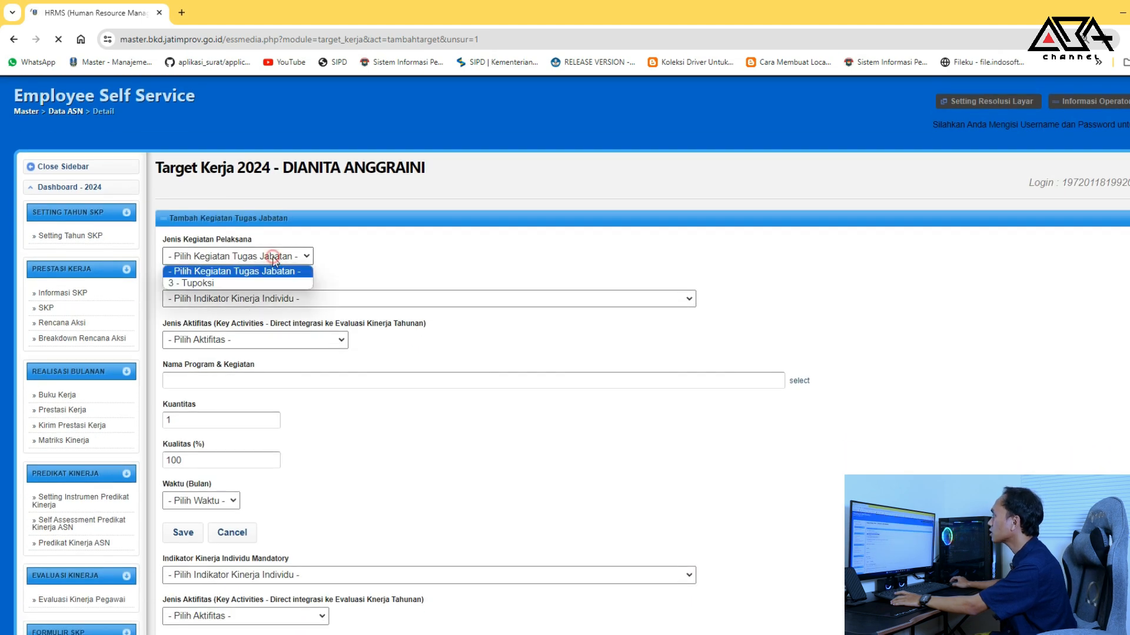
{"action": "left_click", "coordinate": [250, 282]}
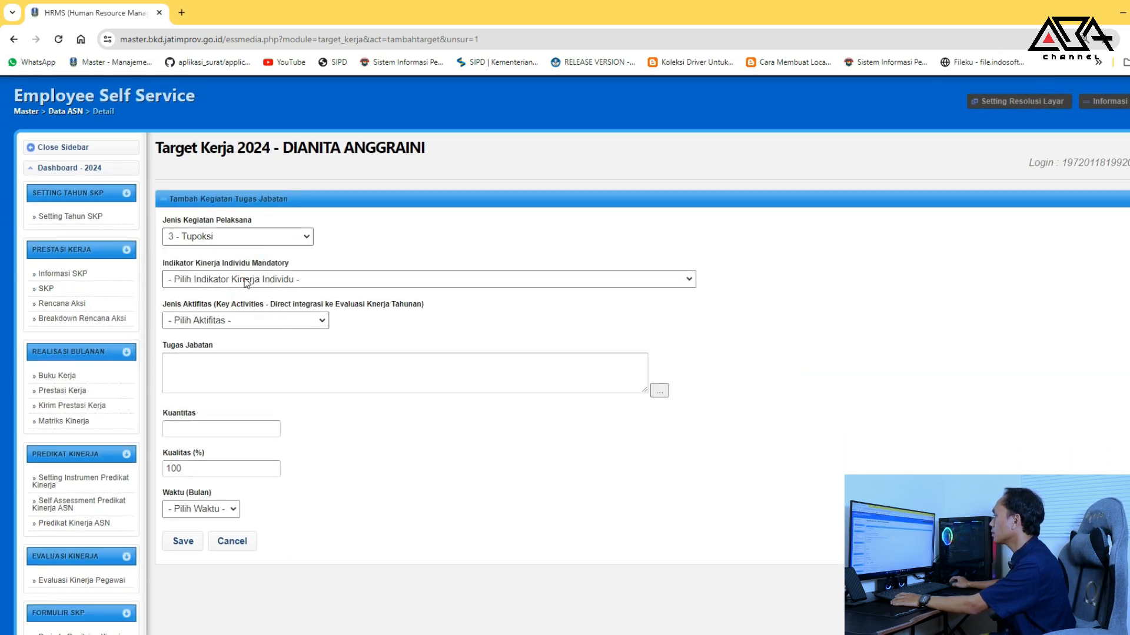
{"action": "left_click", "coordinate": [61, 304]}
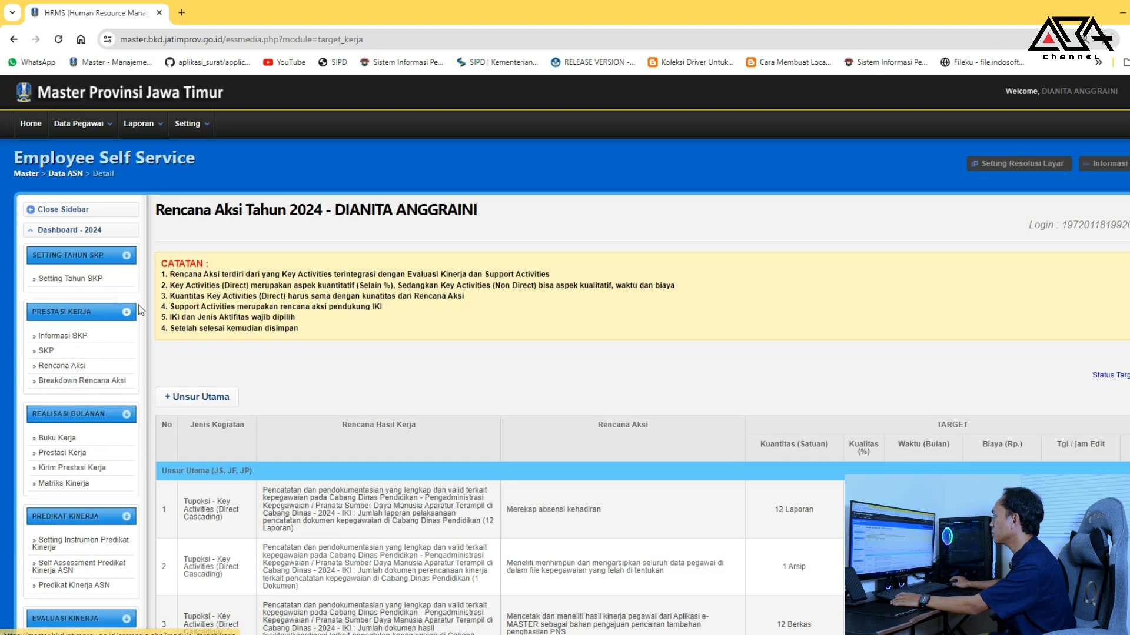
{"action": "right_click", "coordinate": [353, 238]}
{"action": "key", "text": "Escape"}
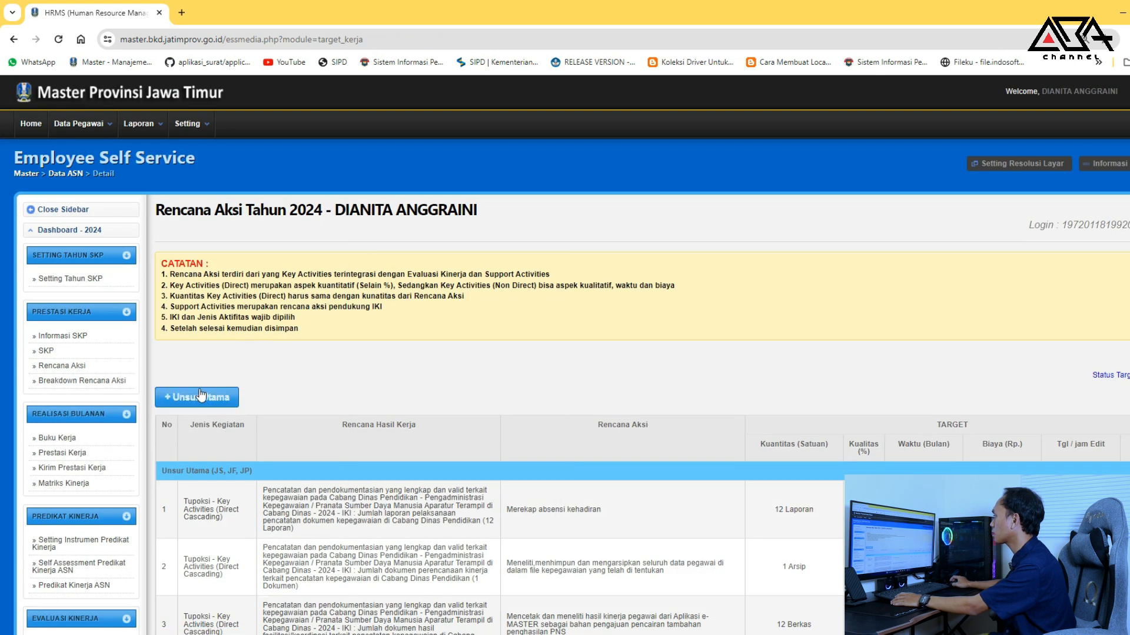
Start a new Unsur Utama activity and set Jenis Kegiatan Pelaksana to 3 - Tupoksi
{"action": "left_click", "coordinate": [201, 396]}
{"action": "left_click", "coordinate": [253, 300]}
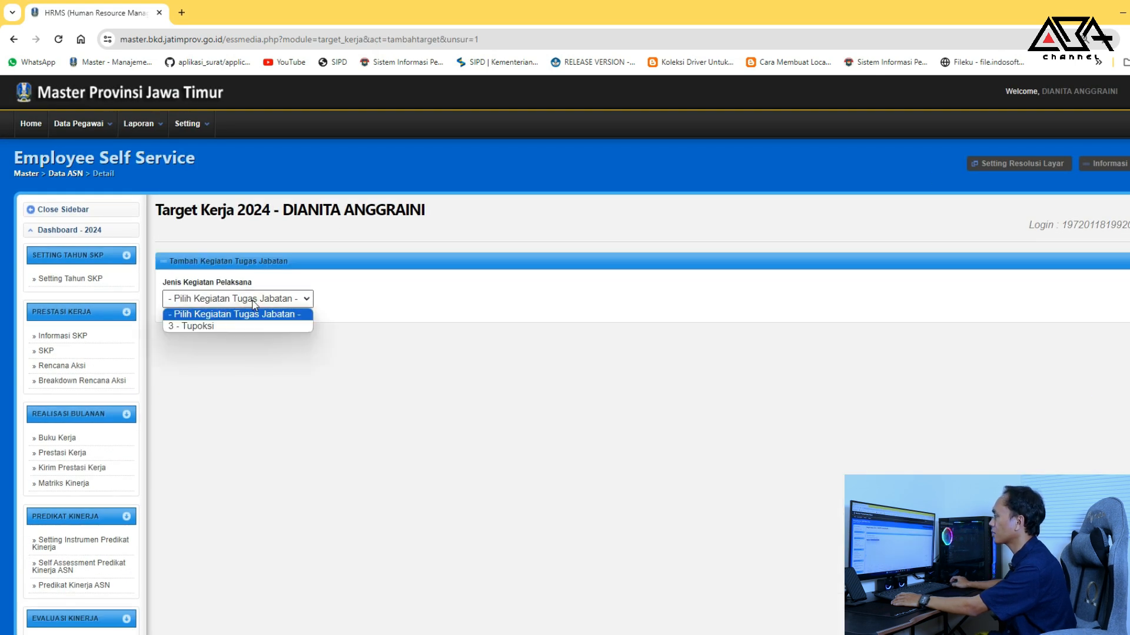
{"action": "left_click", "coordinate": [222, 325]}
{"action": "left_click", "coordinate": [263, 342]}
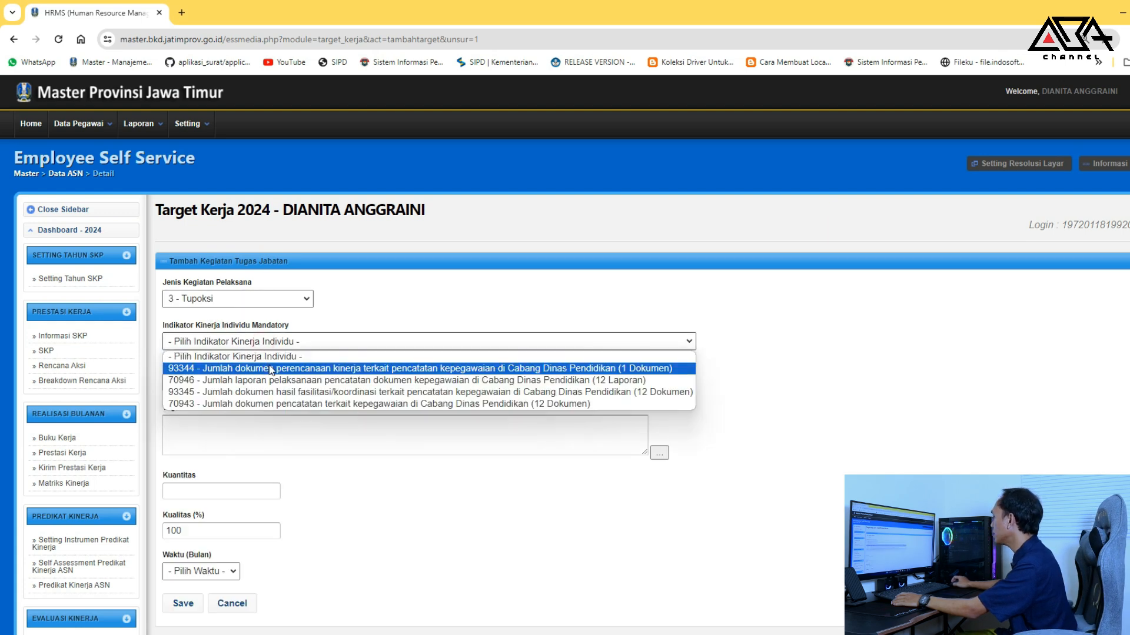
In the Excel action plan, highlight the task "Mengajukan usulan kenaikan pangkat dan gaji berkala pegawai" in D18 in light green
{"action": "left_click", "coordinate": [745, 634]}
{"action": "scroll", "coordinate": [476, 310], "scroll_direction": "up", "scroll_amount": 3}
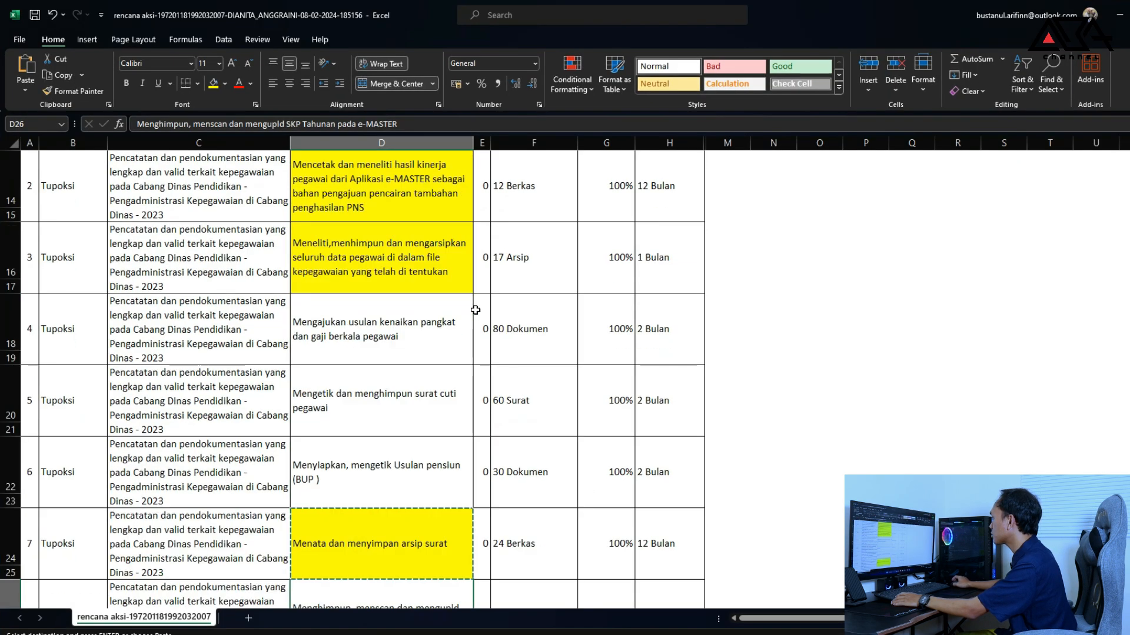
{"action": "left_click", "coordinate": [439, 323]}
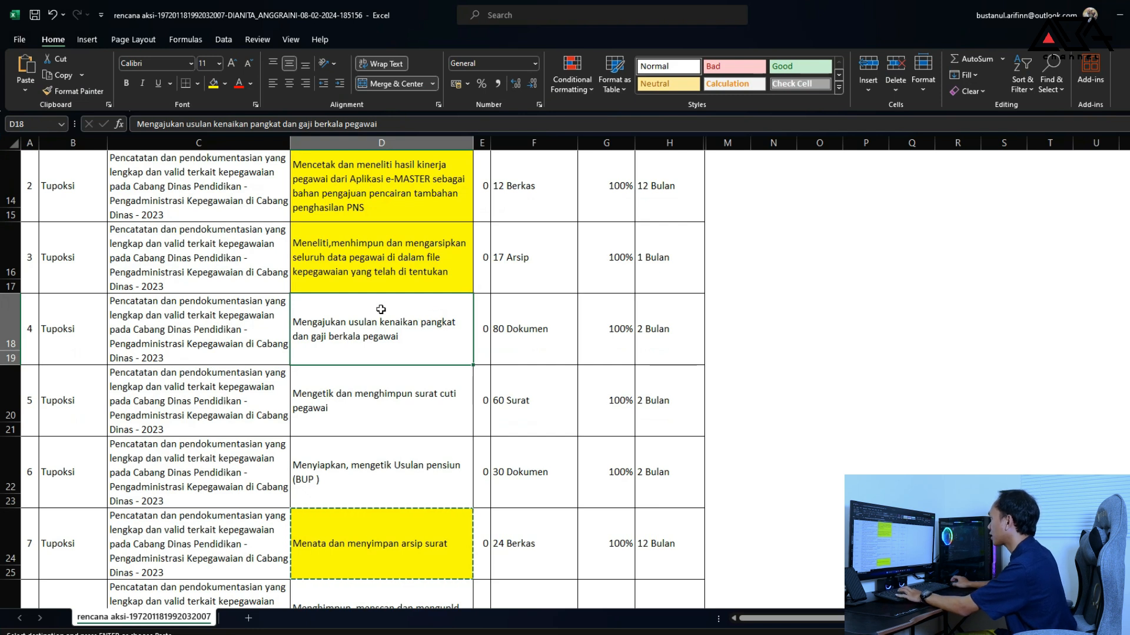
{"action": "left_click", "coordinate": [224, 84]}
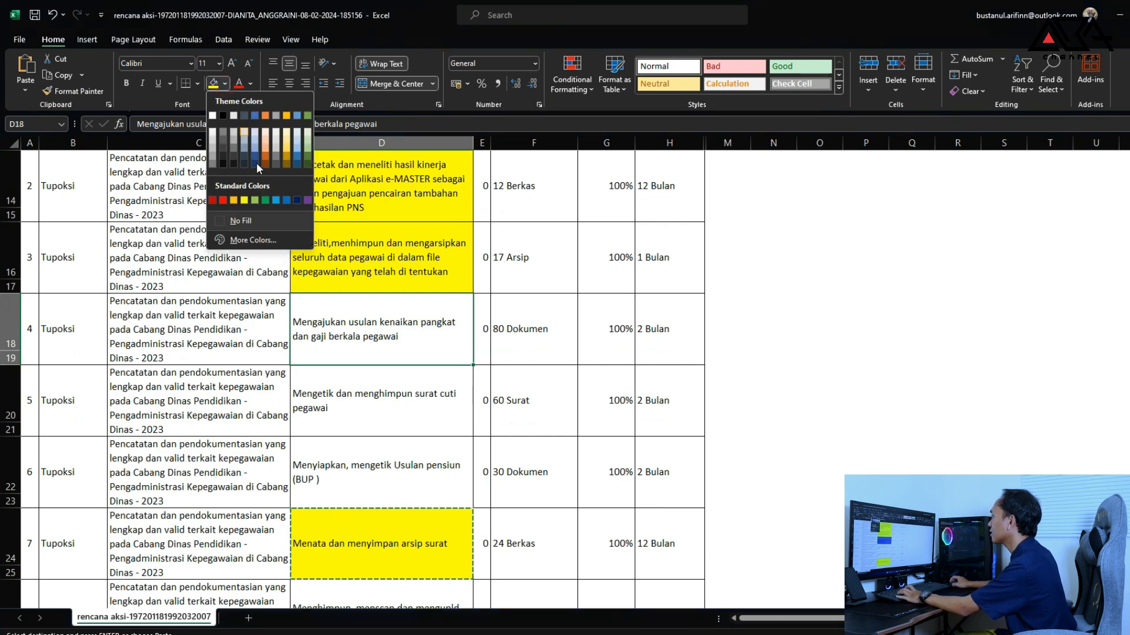
{"action": "left_click", "coordinate": [254, 200]}
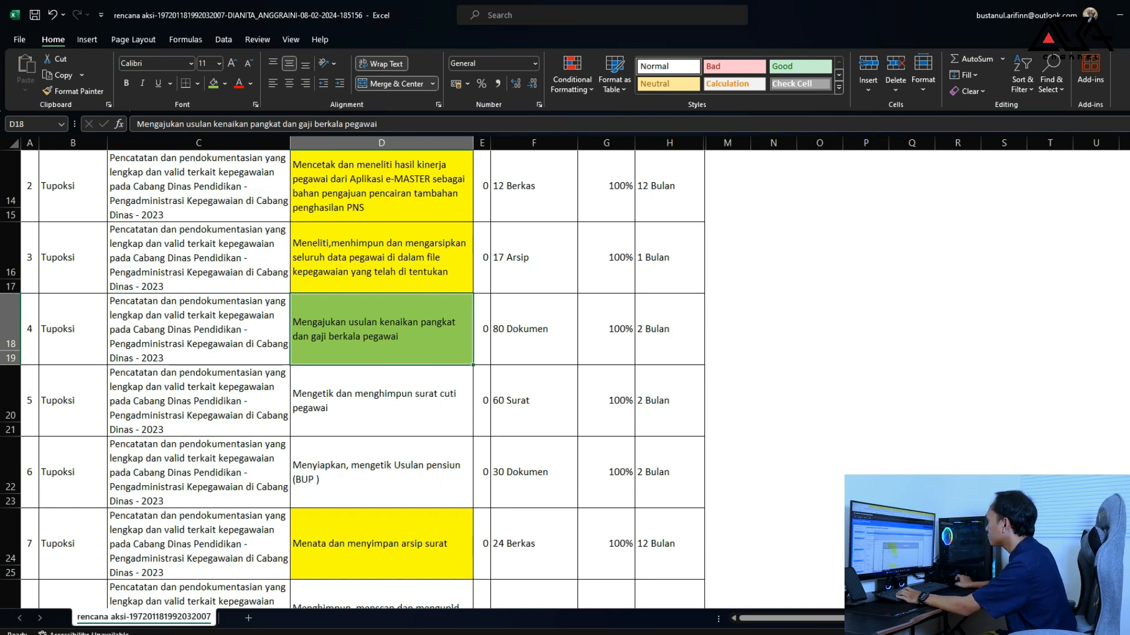
Back in the browser, set the mandatory individual indicator to 70946 (12 Laporan) and the activity type to 3 - Support Activities
{"action": "key", "text": "alt+Tab"}
{"action": "left_click", "coordinate": [287, 340]}
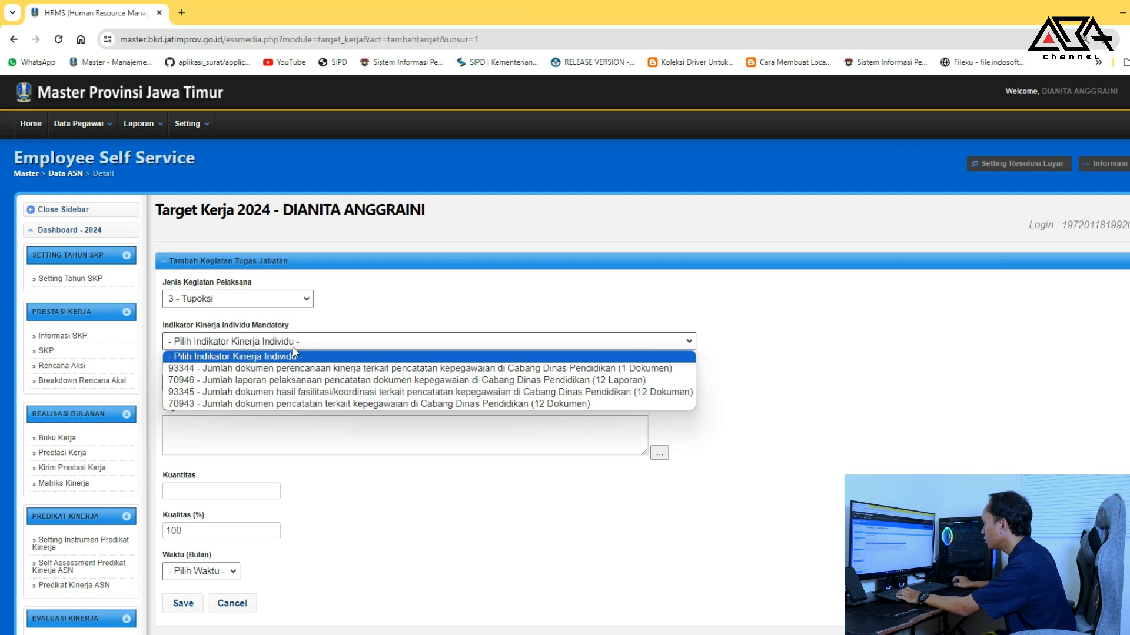
{"action": "left_click", "coordinate": [336, 384]}
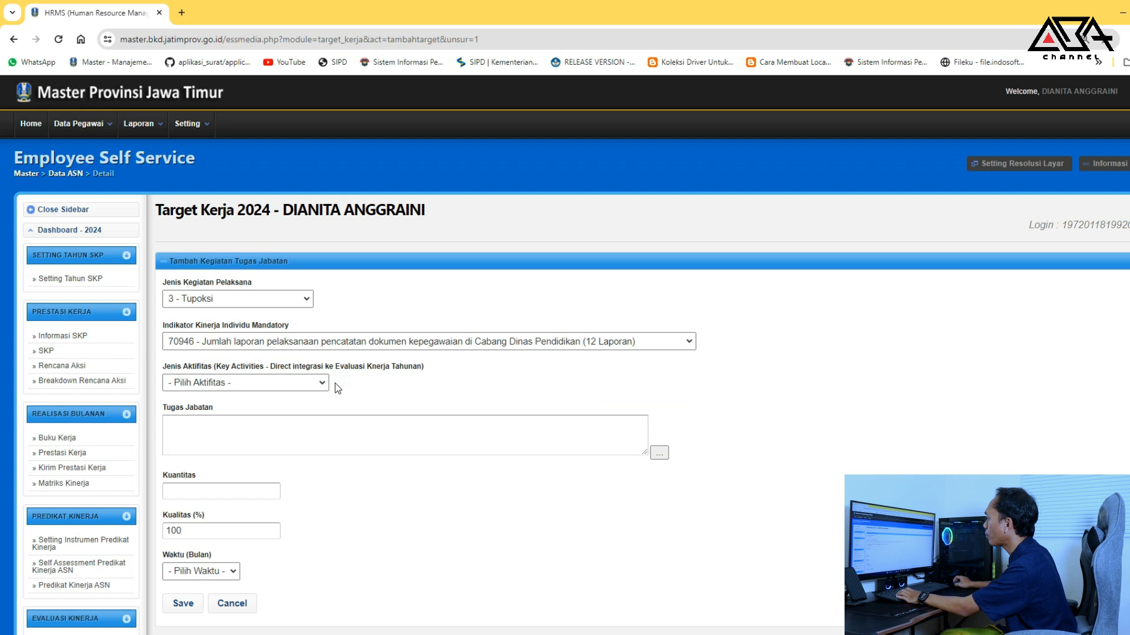
{"action": "left_click", "coordinate": [253, 383]}
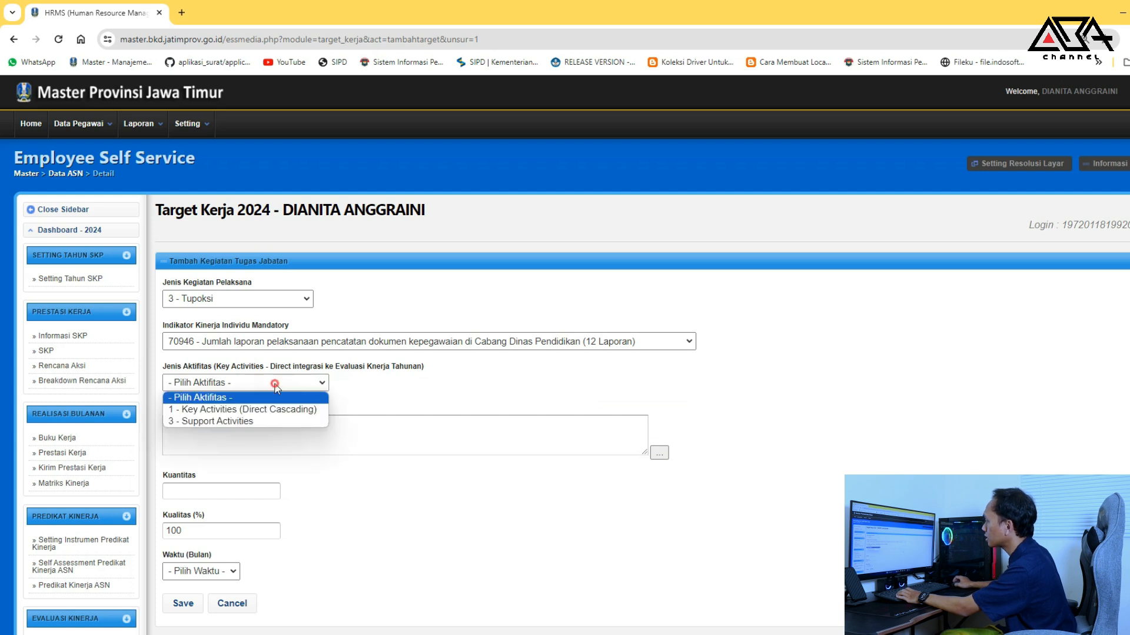
{"action": "left_click", "coordinate": [264, 421]}
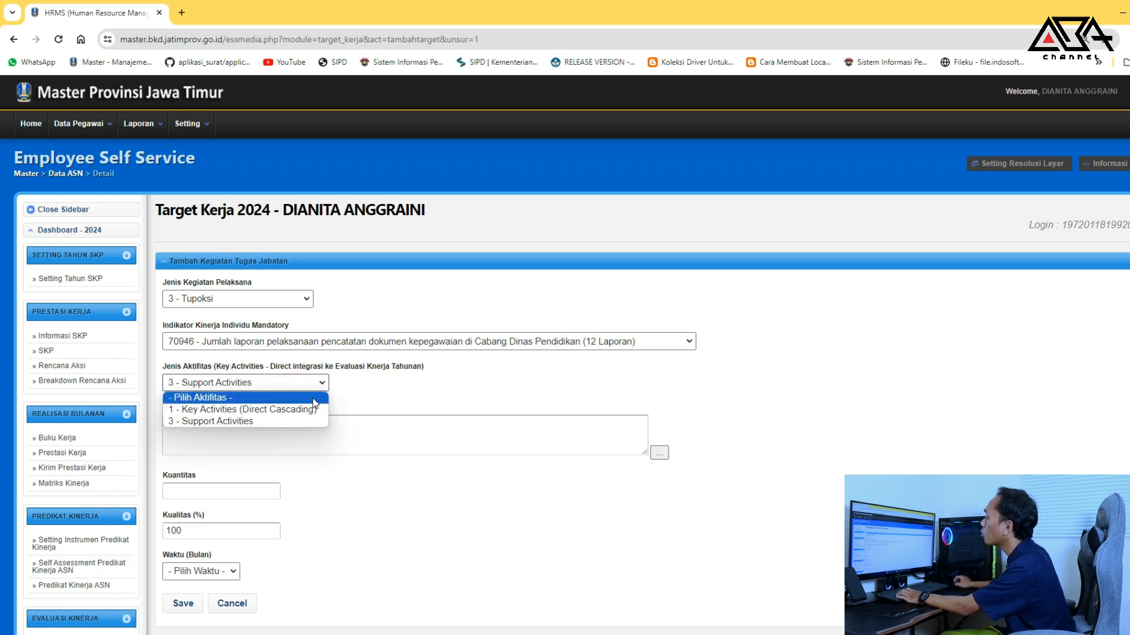
{"action": "left_click", "coordinate": [382, 398]}
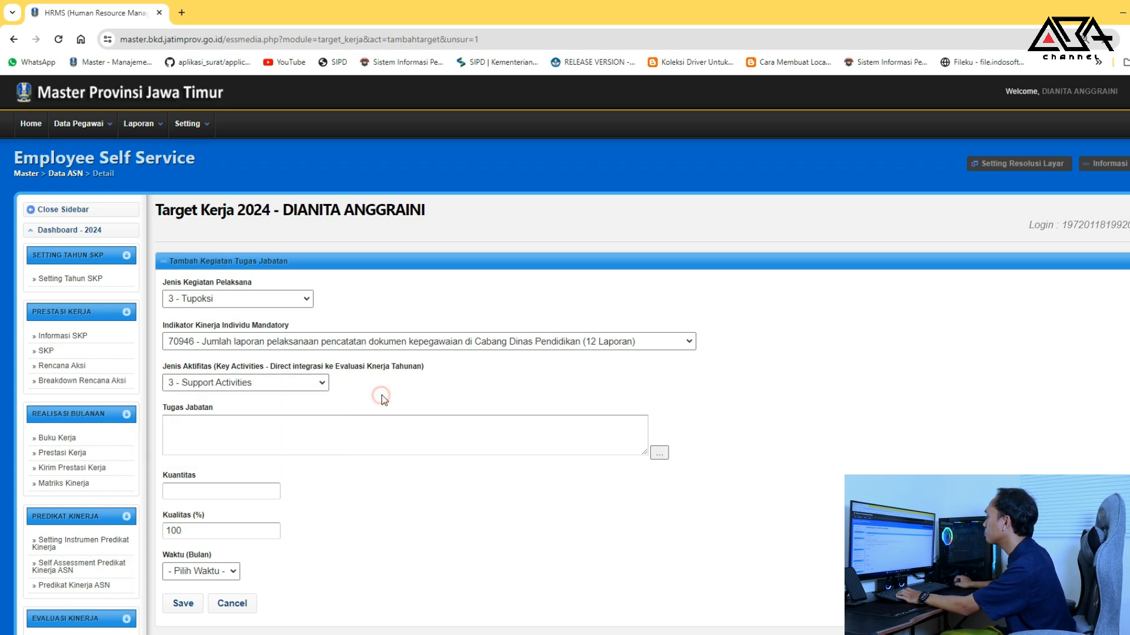
Open the Tugas Jabatan lookup maximized, and copy the task "Mengajukan usulan kenaikan pangkat dan gaji berkala pegawai" from D18 in Excel
{"action": "left_click", "coordinate": [660, 454]}
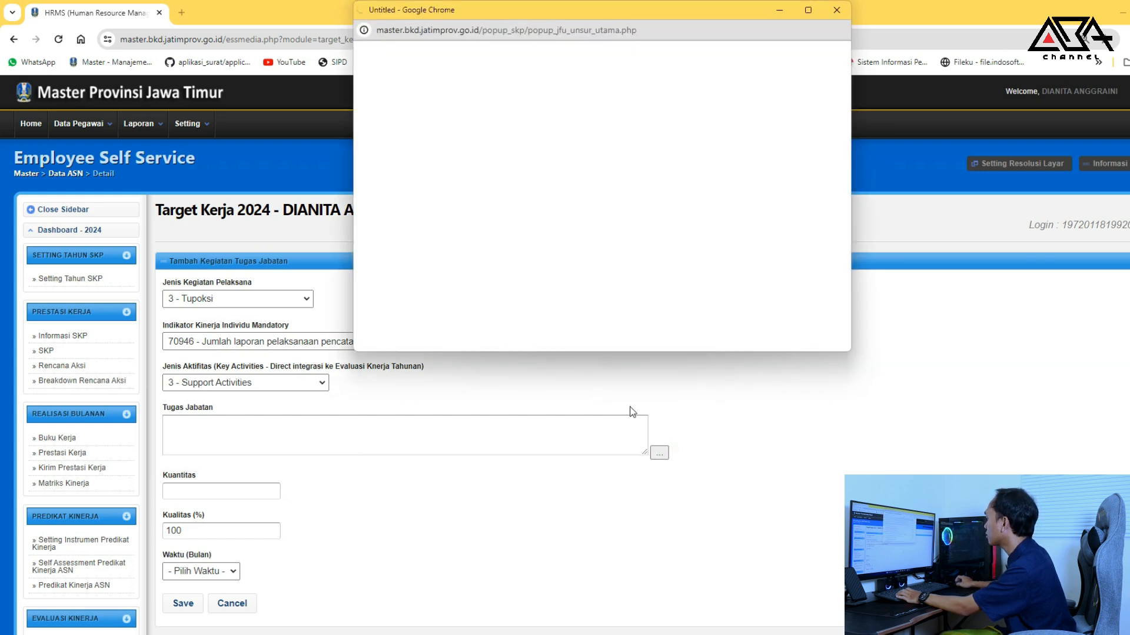
{"action": "left_click", "coordinate": [807, 10]}
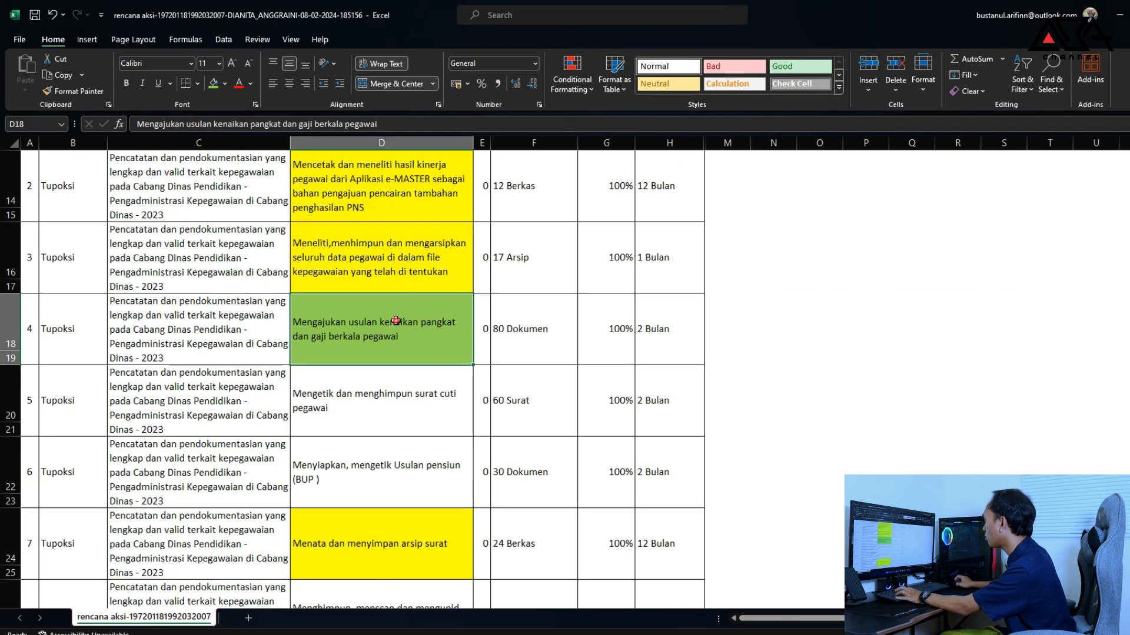
{"action": "key", "text": "ctrl+c"}
{"action": "scroll", "coordinate": [377, 265], "scroll_direction": "up", "scroll_amount": 4}
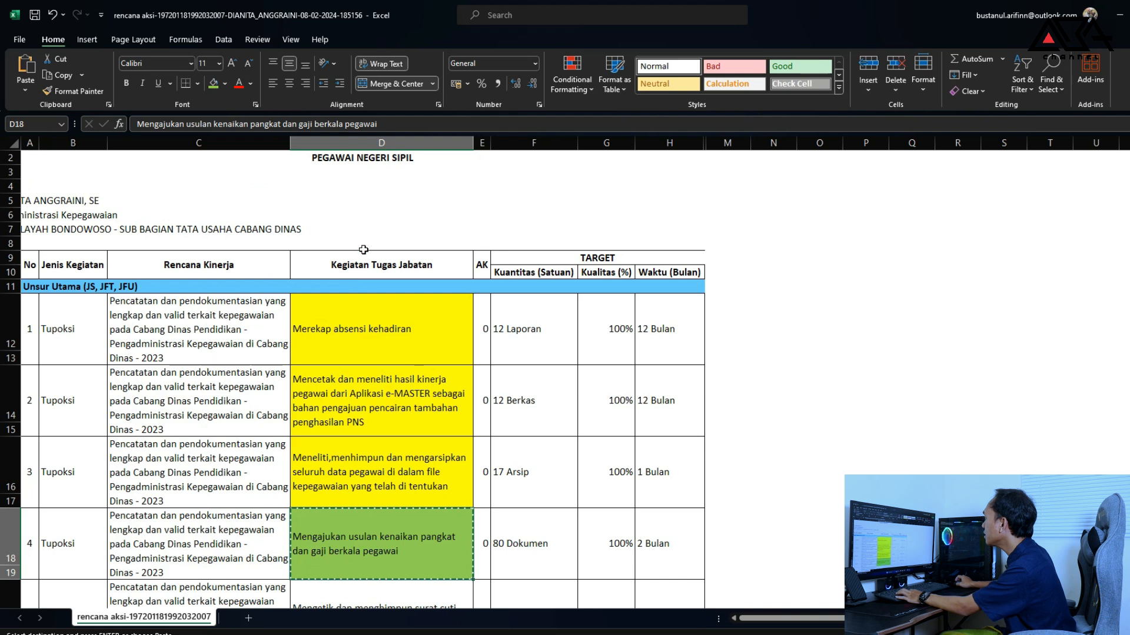
{"action": "scroll", "coordinate": [370, 263], "scroll_direction": "down", "scroll_amount": 5}
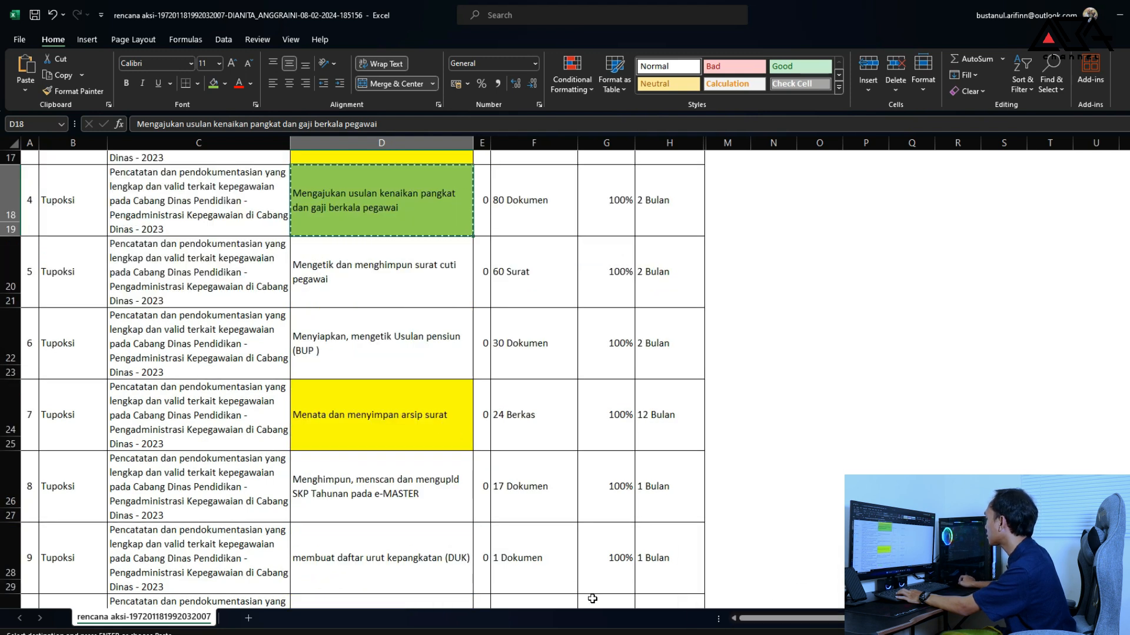
In the browser lookup window, search for the copied task and choose "250912-Mengajukan usulan kenaikan pangkat dan gaji berkala pegawai" as Tugas Jabatan
{"action": "left_click", "coordinate": [737, 634]}
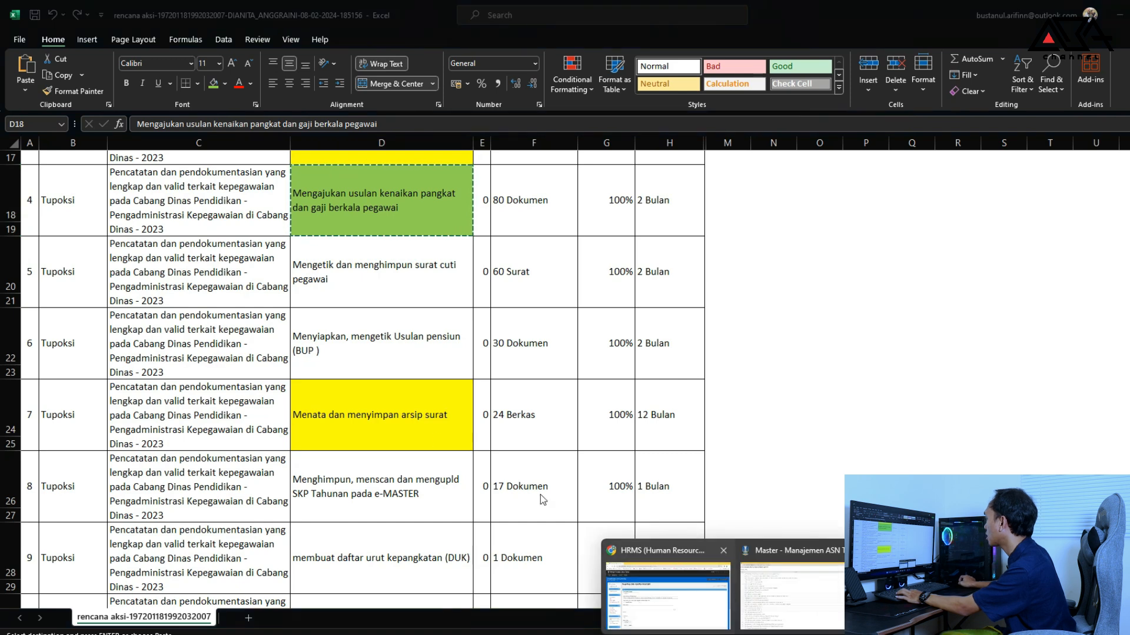
{"action": "left_click", "coordinate": [758, 595]}
{"action": "left_click", "coordinate": [266, 71]}
{"action": "key", "text": "ctrl+v"}
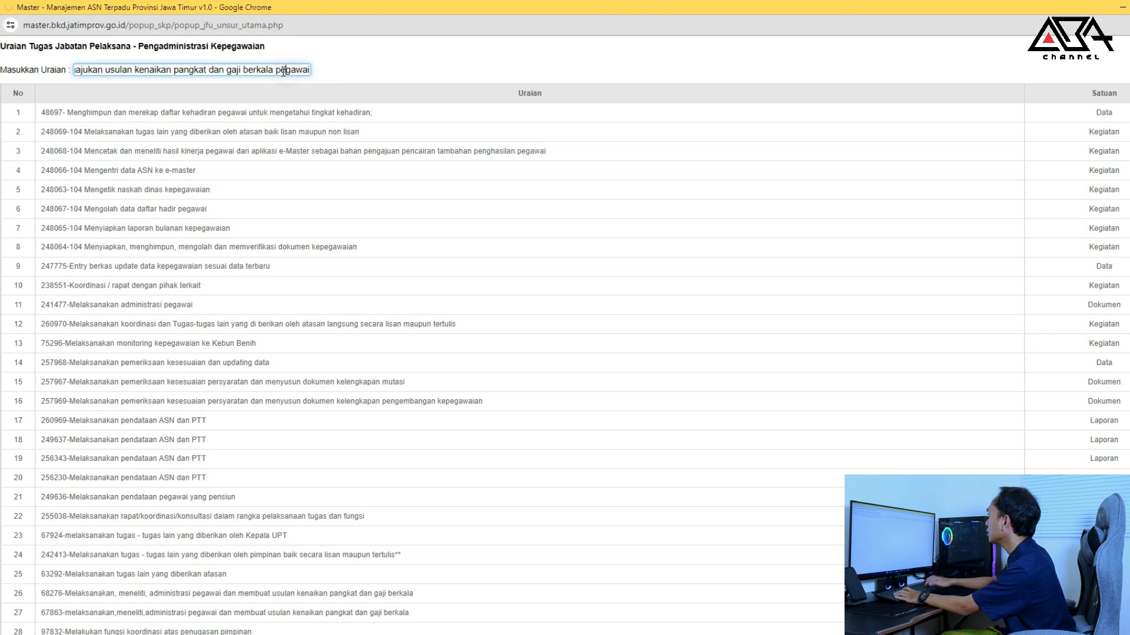
{"action": "key", "text": "alt+Tab"}
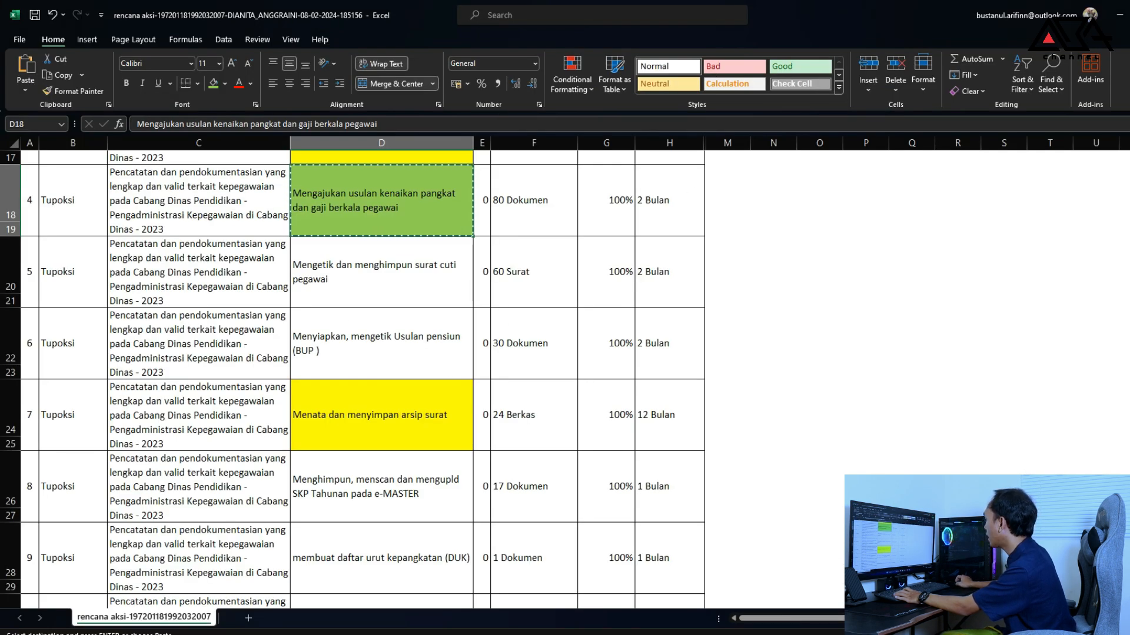
{"action": "key", "text": "alt+Tab"}
Check the task's target quantity in F18 of the Excel action plan, and set Kuantitas to 80 in the browser form
{"action": "left_click", "coordinate": [222, 496]}
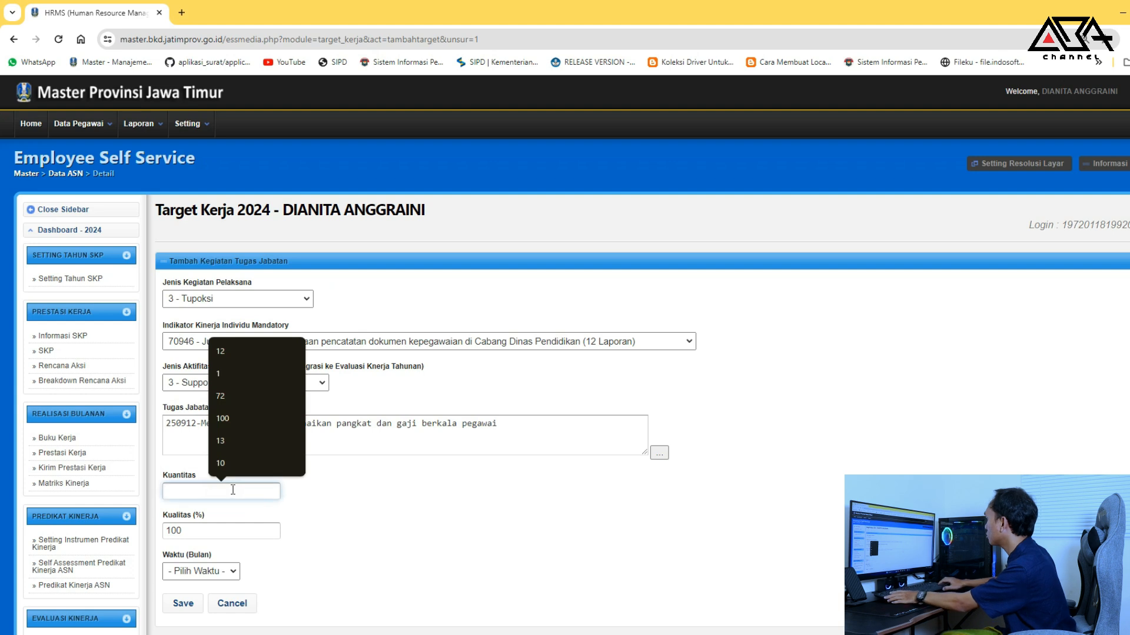
{"action": "double_click", "coordinate": [171, 477]}
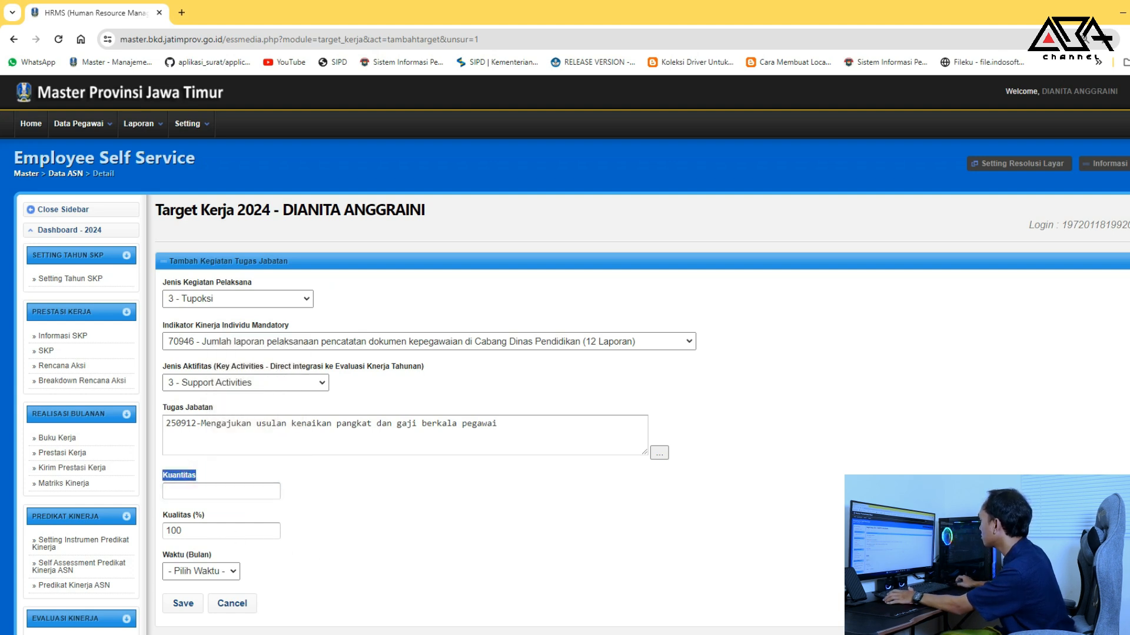
{"action": "key", "text": "alt+Tab"}
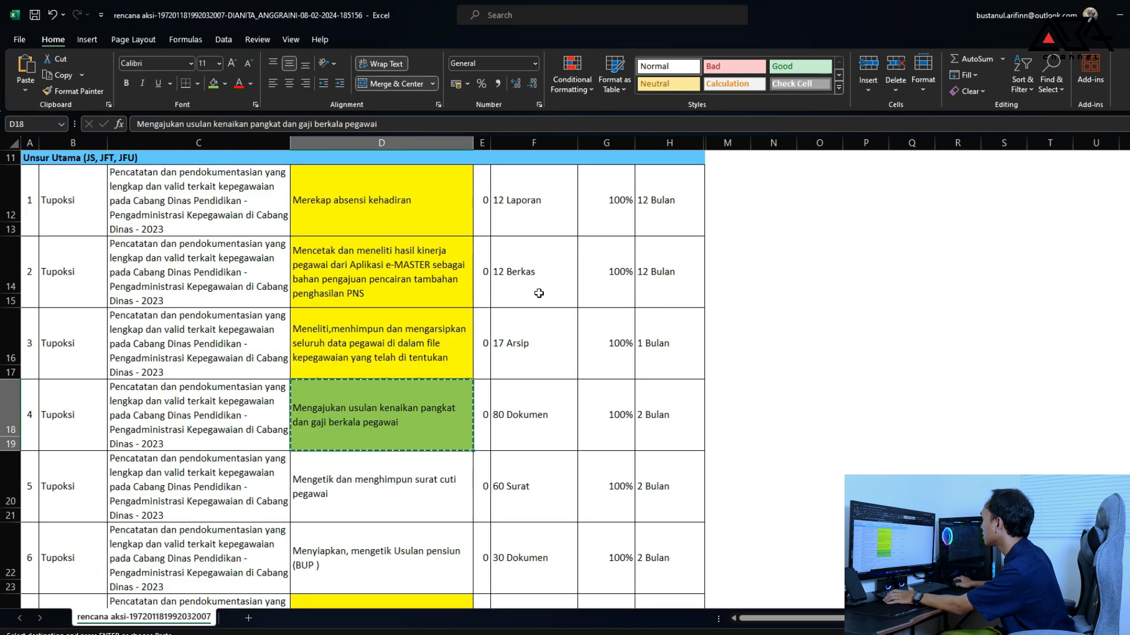
{"action": "scroll", "coordinate": [539, 293], "scroll_direction": "up", "scroll_amount": 1}
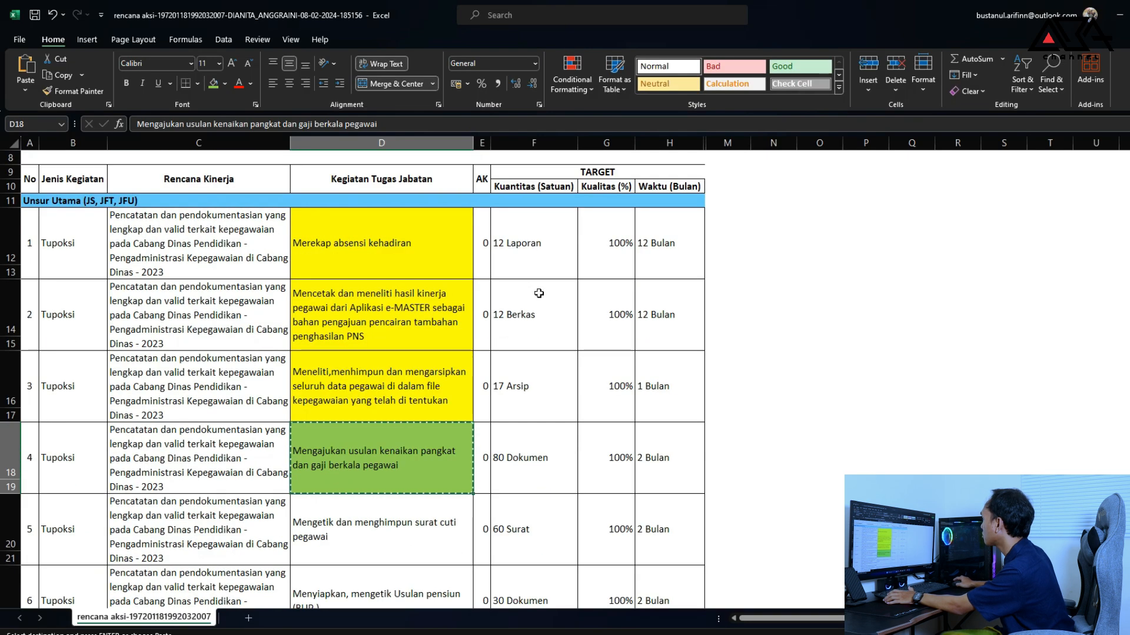
{"action": "left_click", "coordinate": [538, 458]}
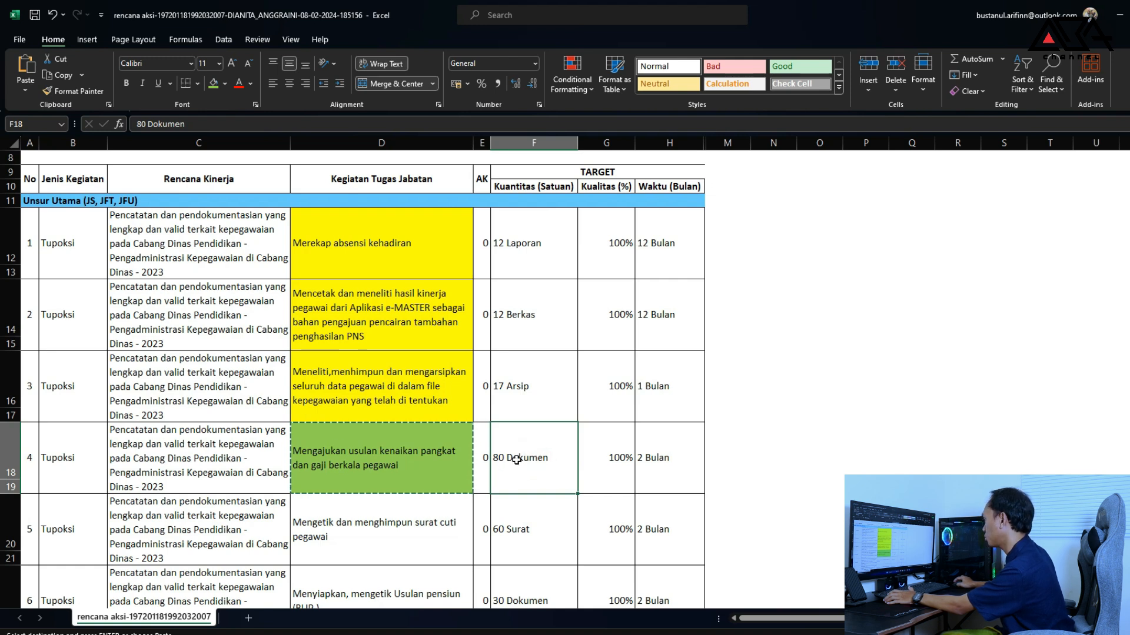
{"action": "key", "text": "alt+Tab"}
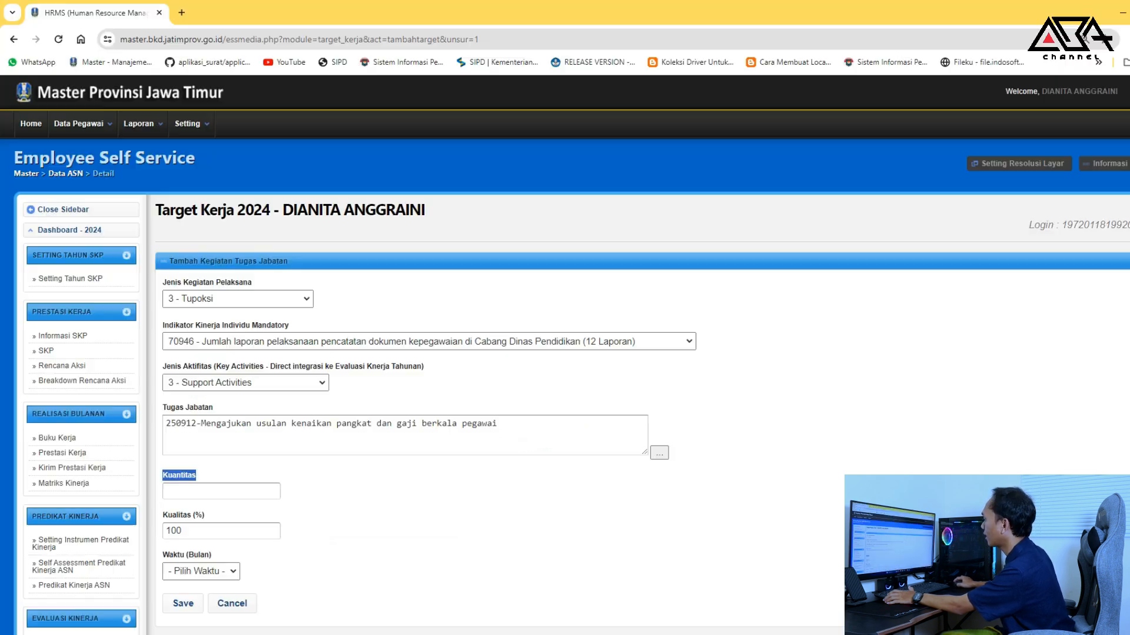
{"action": "left_click", "coordinate": [256, 490]}
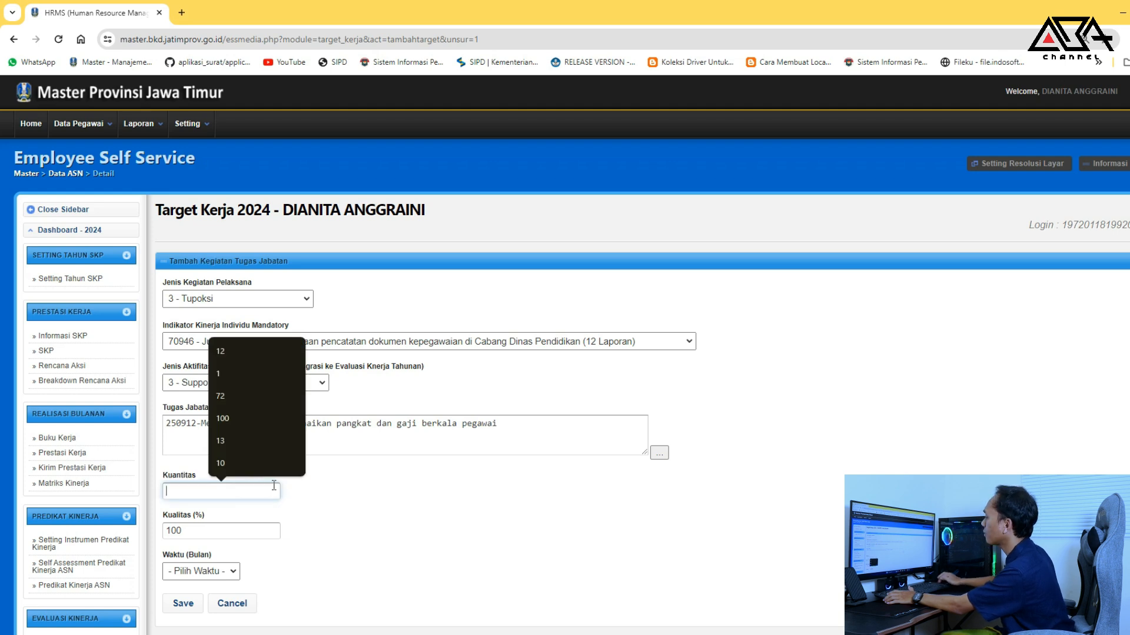
{"action": "type", "text": "80"}
{"action": "key", "text": "Escape"}
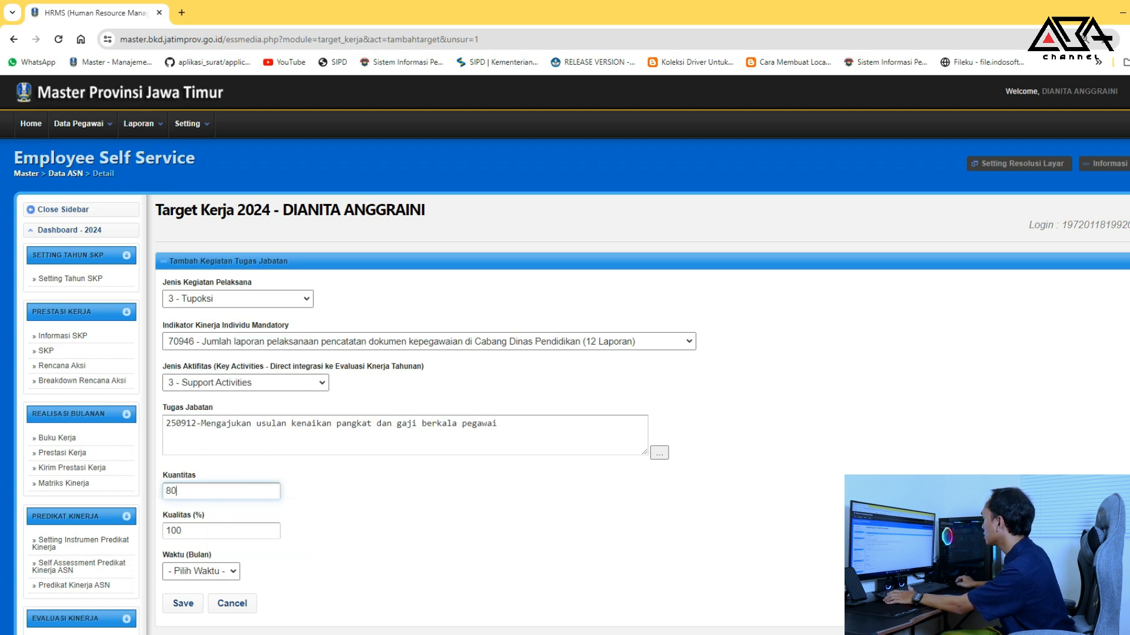
Check the task's duration in Excel, set Waktu (Bulan) to 2 in the browser form, and save the activity
{"action": "key", "text": "alt+Tab"}
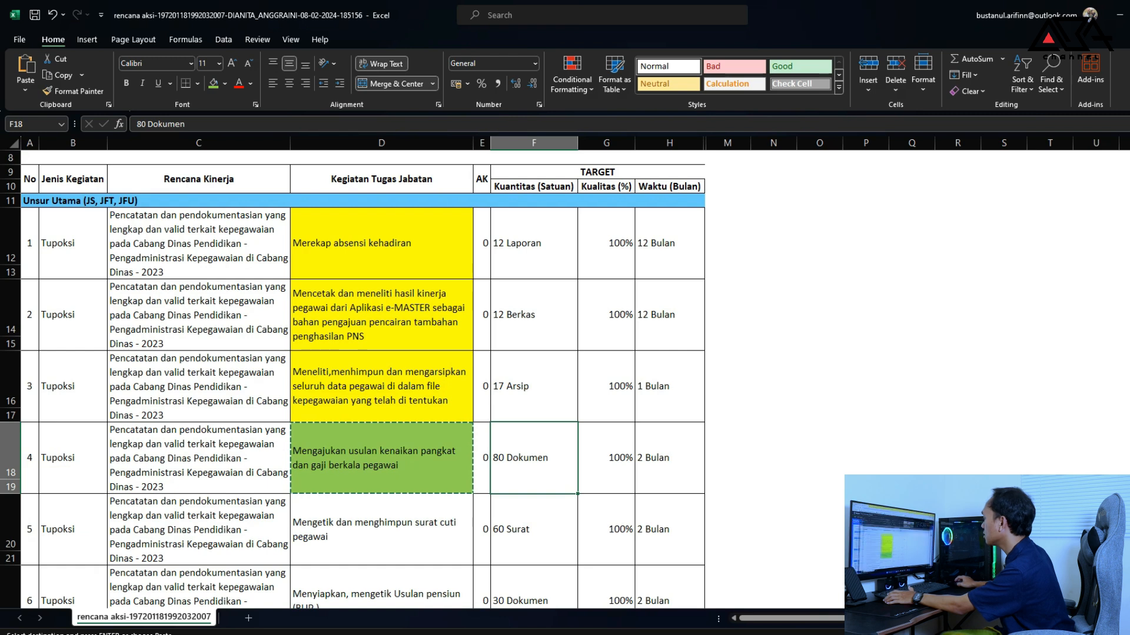
{"action": "key", "text": "alt+Tab"}
{"action": "left_click", "coordinate": [200, 570]}
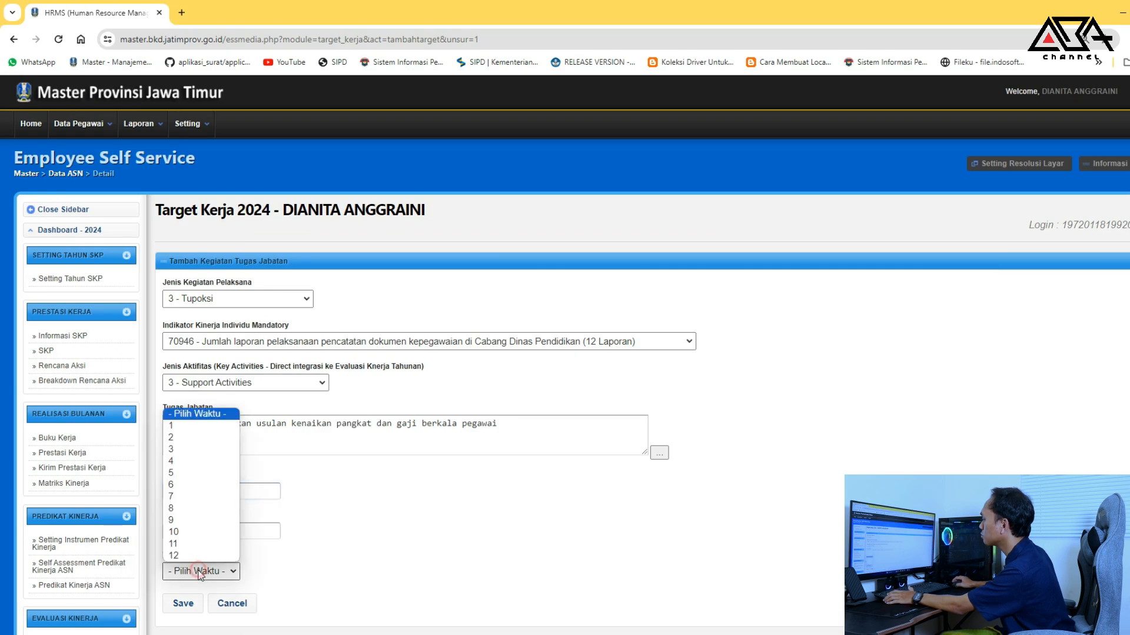
{"action": "left_click", "coordinate": [179, 441]}
{"action": "left_click", "coordinate": [183, 605]}
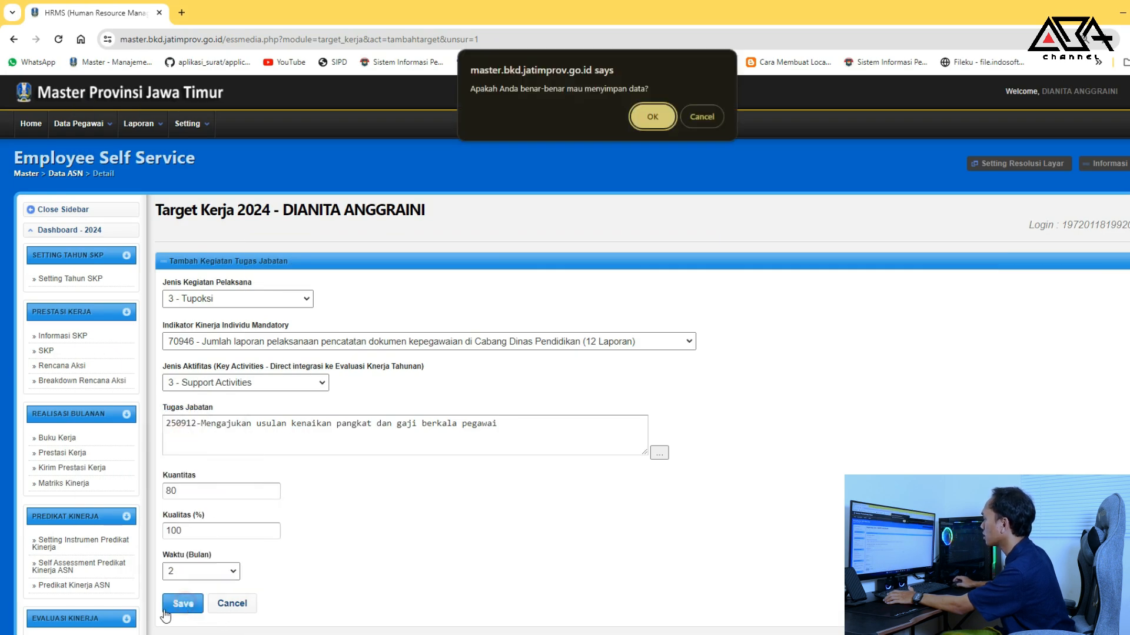
{"action": "left_click", "coordinate": [652, 119]}
Start a new Unsur Utama activity, and in Excel copy D18's green highlight onto the task "Mengetik dan menghimpun surat cuti pegawai" in D20
{"action": "scroll", "coordinate": [640, 123], "scroll_direction": "down", "scroll_amount": 5}
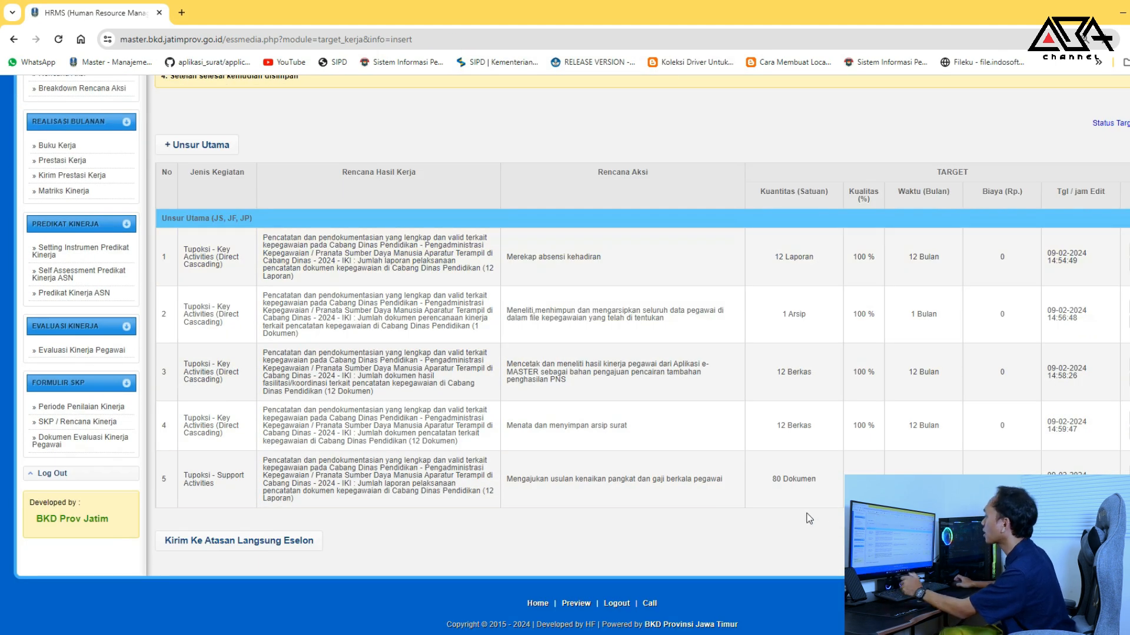
{"action": "left_click", "coordinate": [209, 148]}
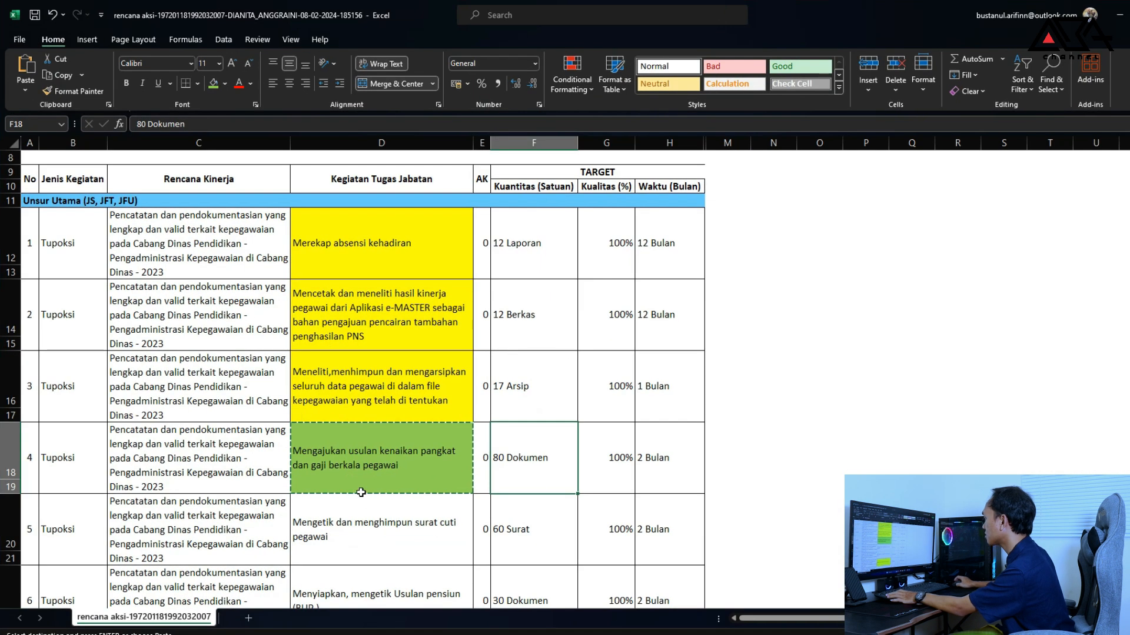
{"action": "scroll", "coordinate": [359, 393], "scroll_direction": "down", "scroll_amount": 3}
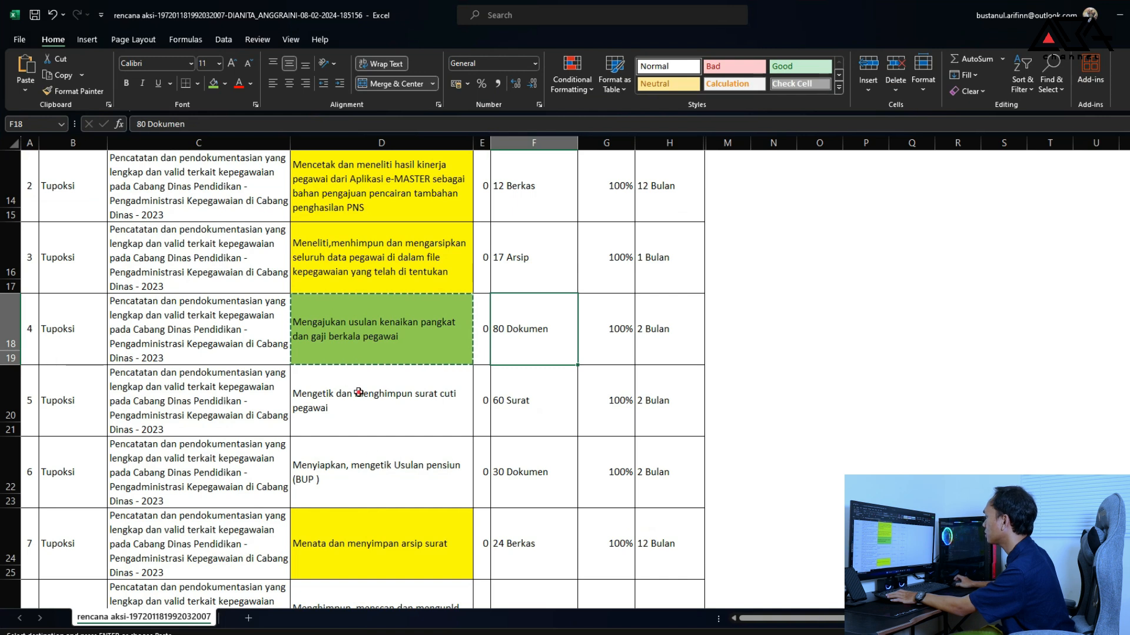
{"action": "left_click", "coordinate": [358, 393]}
{"action": "left_click", "coordinate": [377, 339]}
{"action": "left_click", "coordinate": [73, 91]}
{"action": "left_click", "coordinate": [362, 410]}
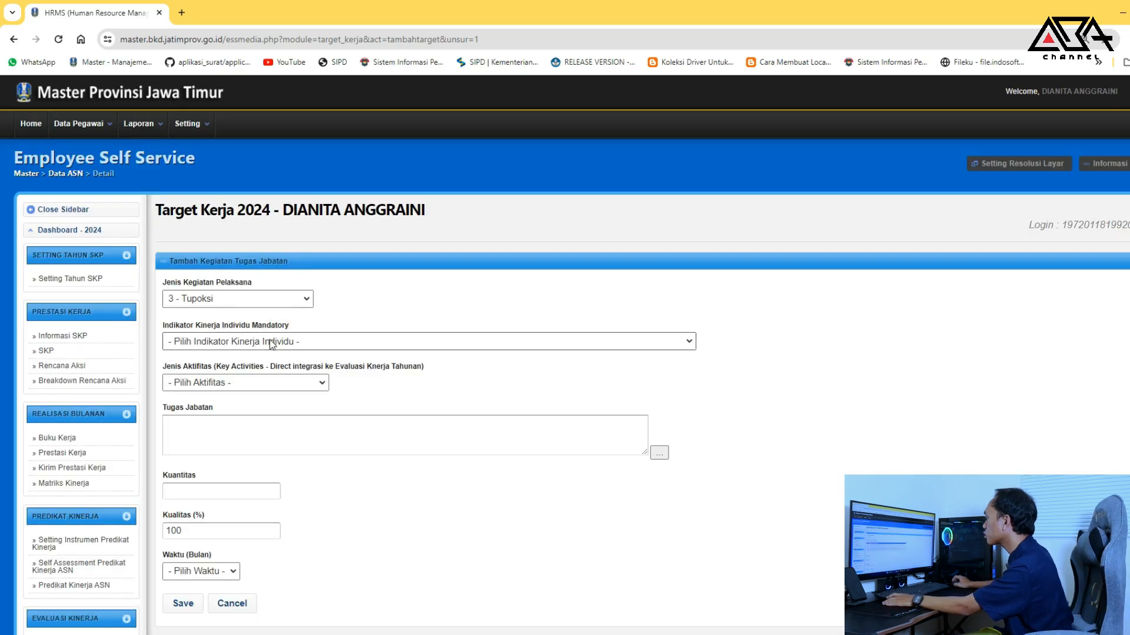
Back in the browser, set the mandatory individual indicator to 70943 (12 Dokumen) and the activity type to 3 - Support Activities
{"action": "left_click", "coordinate": [272, 343]}
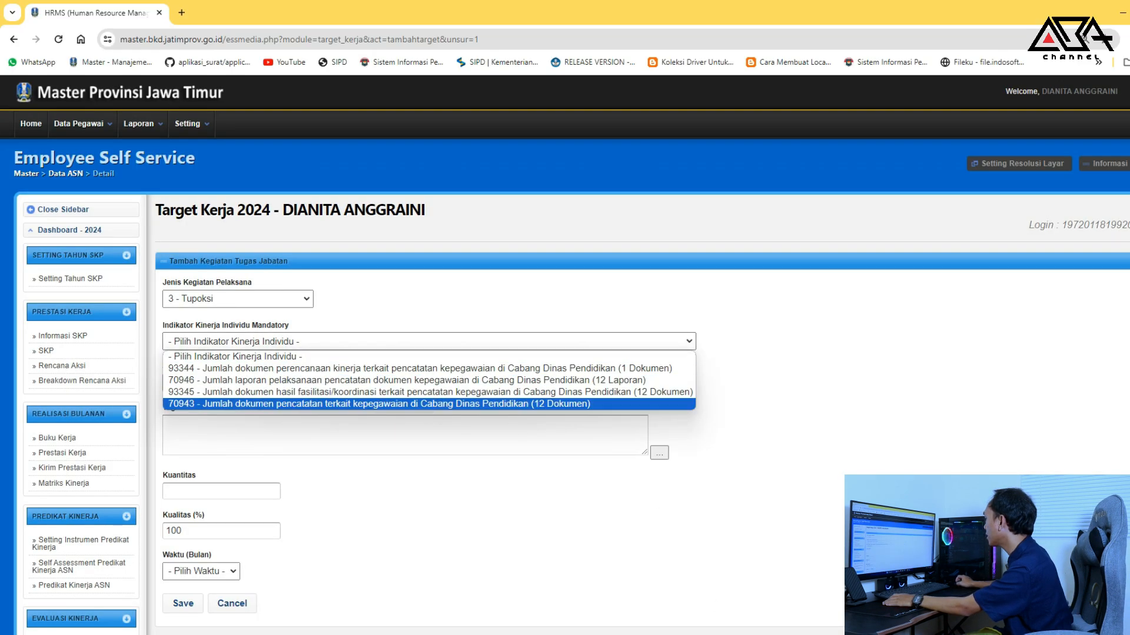
{"action": "key", "text": "alt+Tab"}
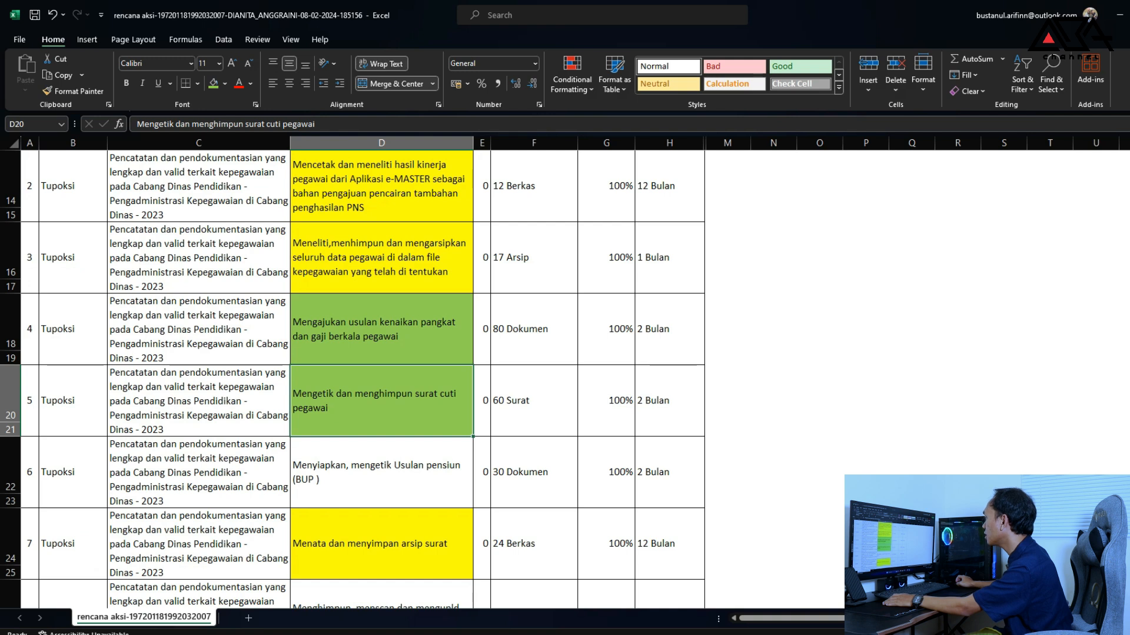
{"action": "key", "text": "alt+Tab"}
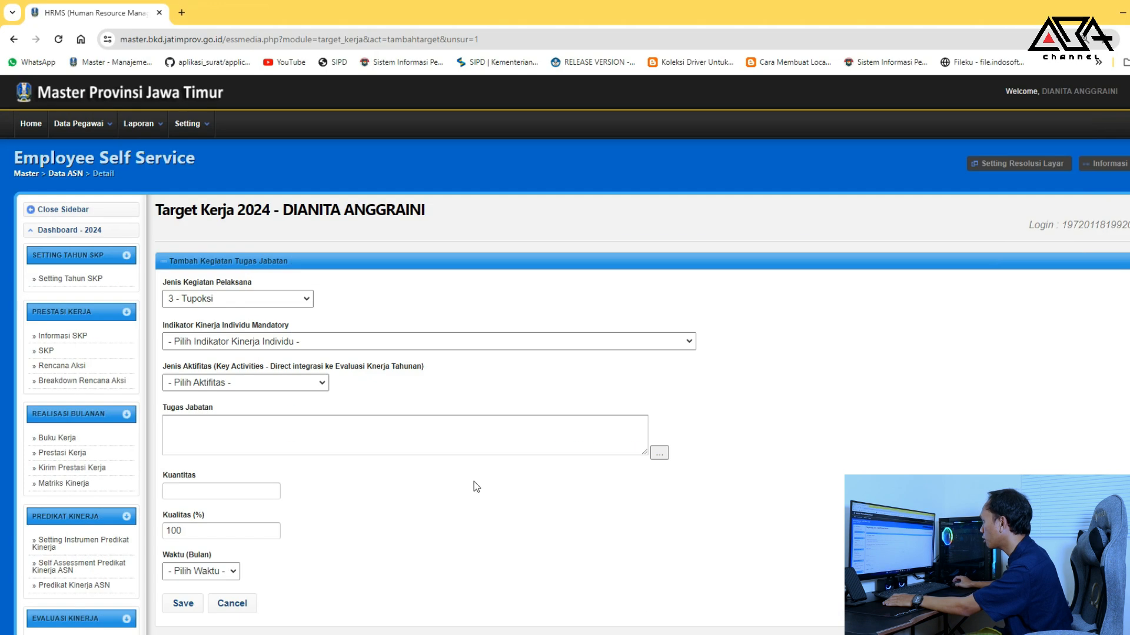
{"action": "left_click", "coordinate": [316, 343]}
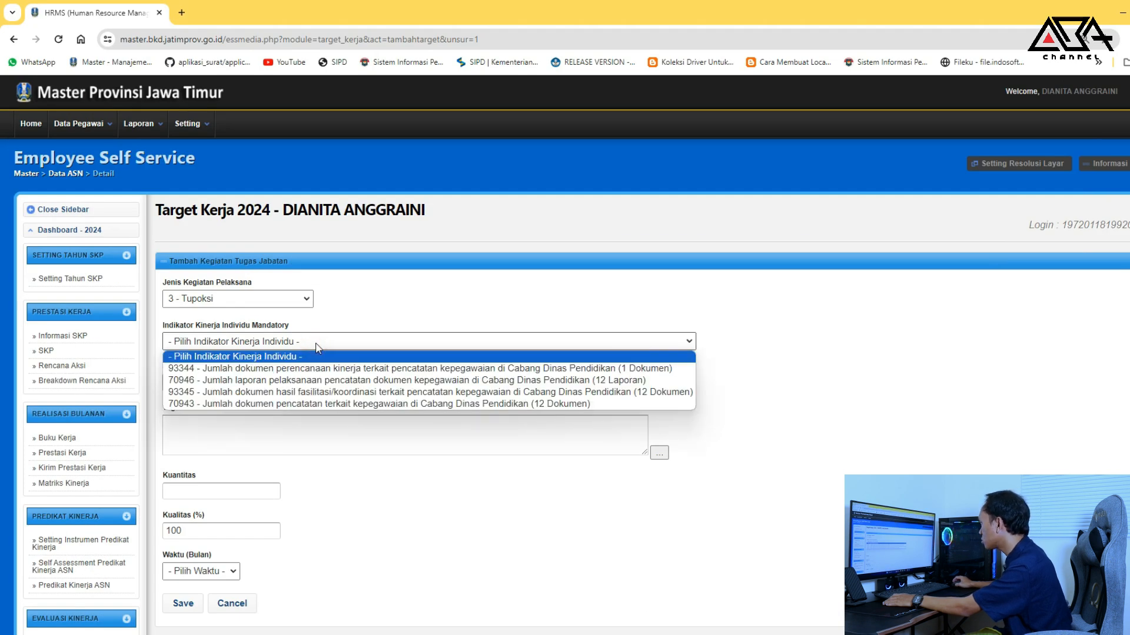
{"action": "left_click", "coordinate": [345, 405]}
{"action": "left_click", "coordinate": [291, 383]}
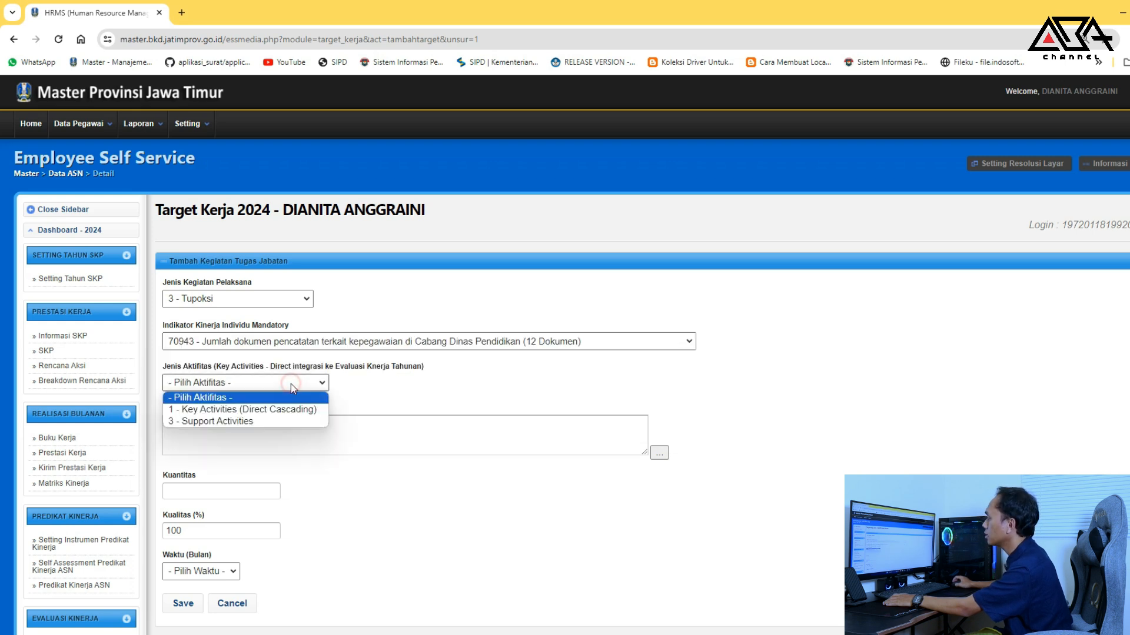
{"action": "left_click", "coordinate": [277, 422]}
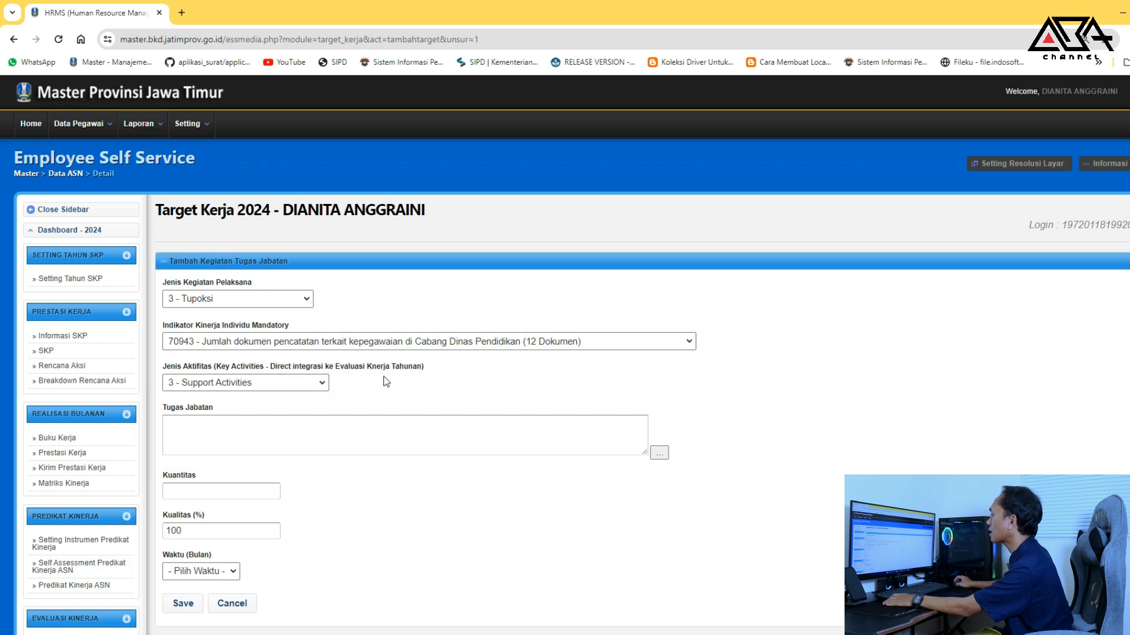
Open the Tugas Jabatan lookup maximized, and copy the task "Mengetik dan menghimpun surat cuti pegawai" from D20 in Excel
{"action": "left_click", "coordinate": [659, 453]}
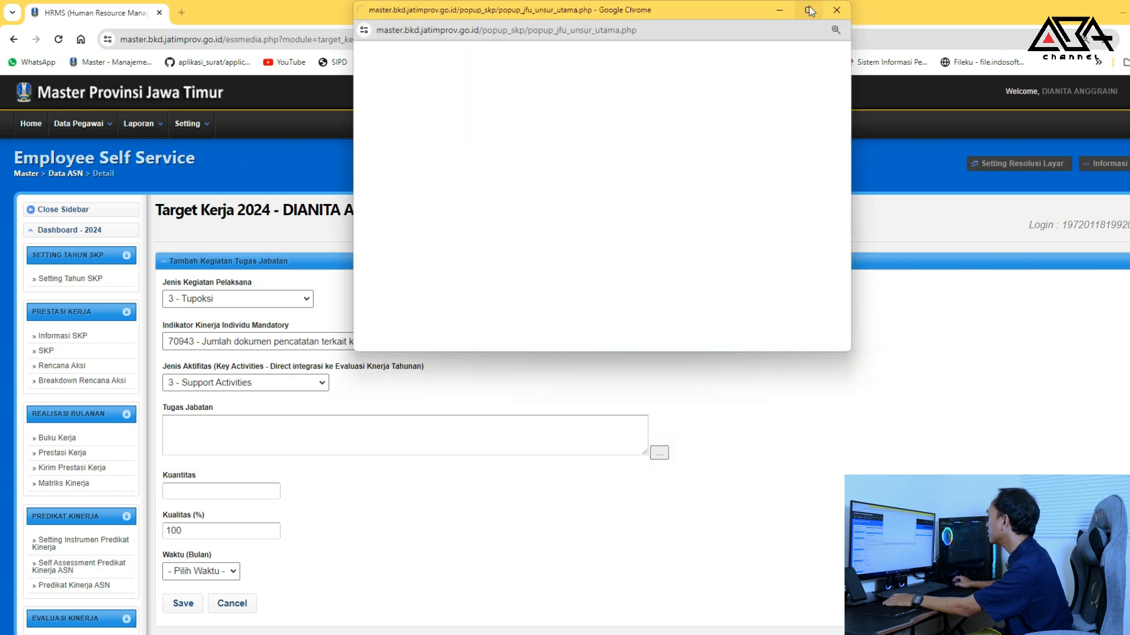
{"action": "left_click", "coordinate": [810, 11]}
{"action": "key", "text": "alt+Tab"}
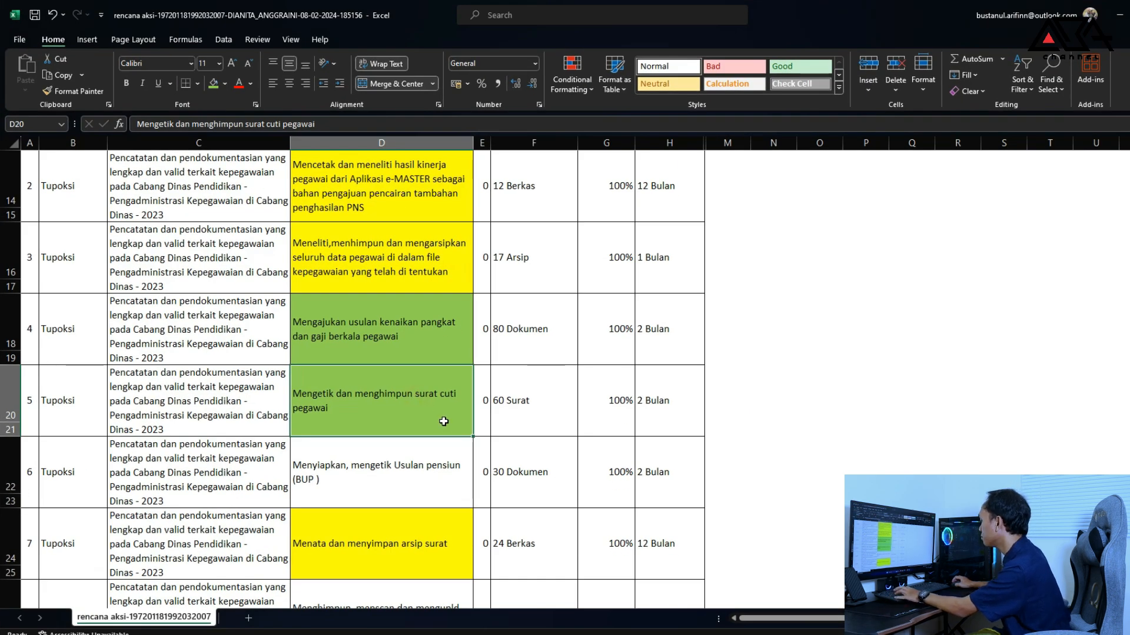
{"action": "key", "text": "ctrl+c"}
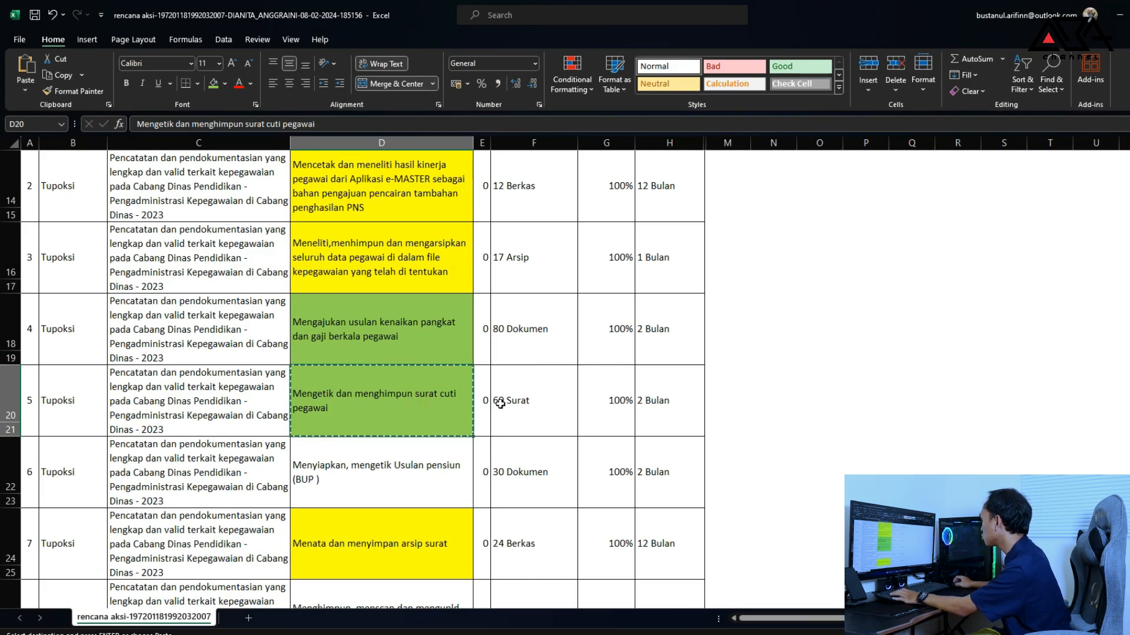
Reload the blank lookup window in the browser, search for the copied task, and choose "67619-Mengetik dan menghimpun surat cuti pegawai"
{"action": "mouse_move", "coordinate": [723, 633]}
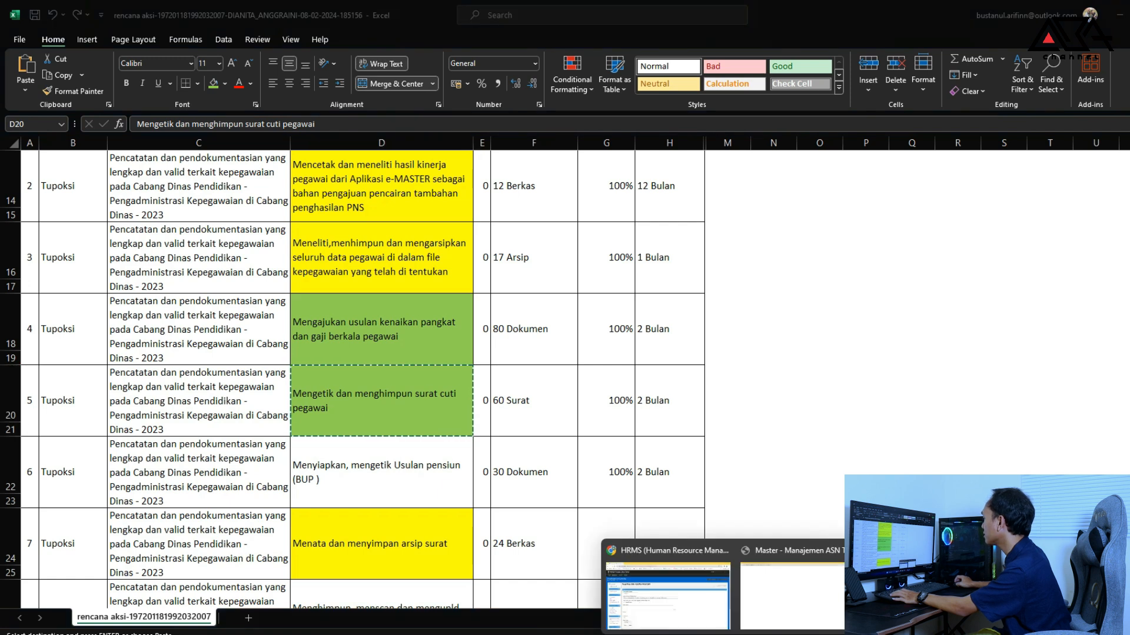
{"action": "left_click", "coordinate": [755, 579]}
{"action": "right_click", "coordinate": [341, 167]}
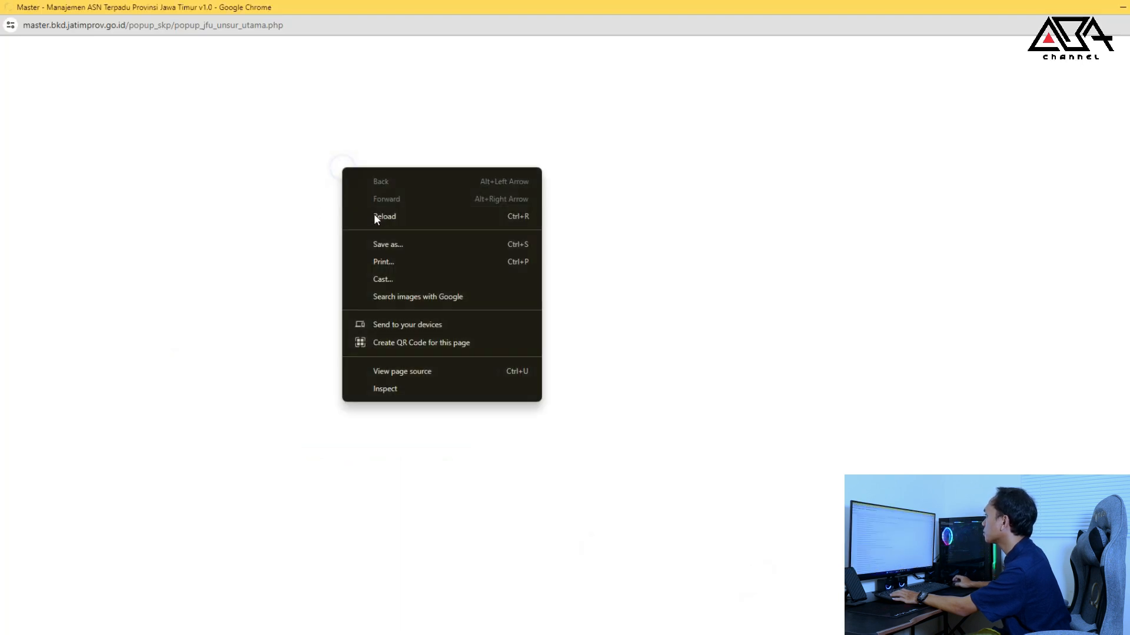
{"action": "left_click", "coordinate": [374, 216]}
{"action": "left_click", "coordinate": [203, 70]}
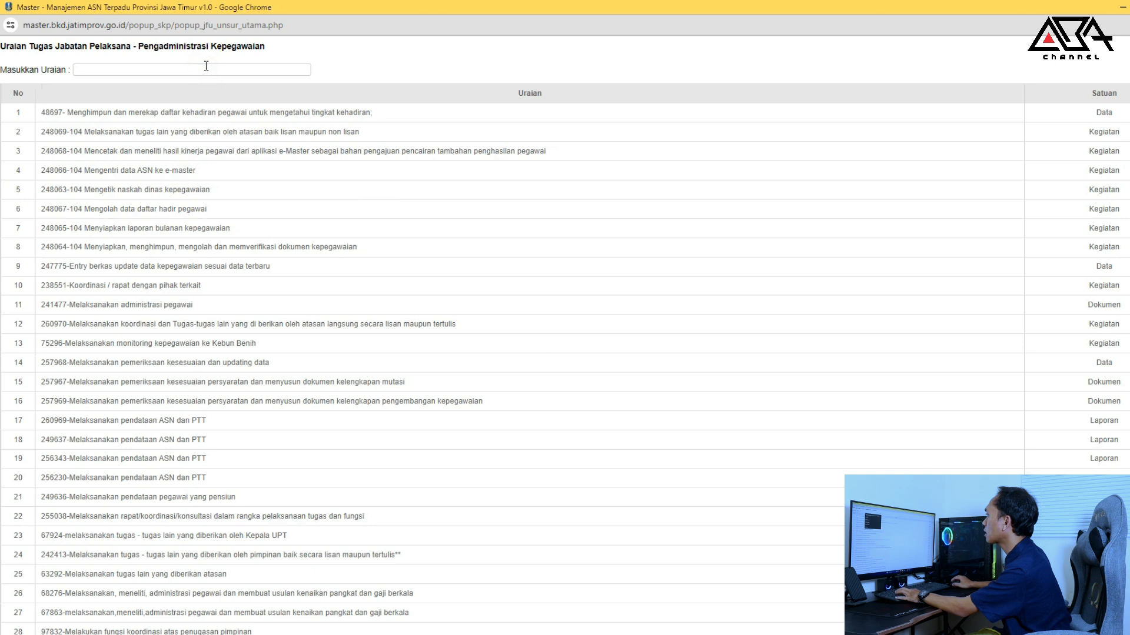
{"action": "key", "text": "ctrl+v"}
{"action": "key", "text": "Return"}
{"action": "left_click", "coordinate": [235, 112]}
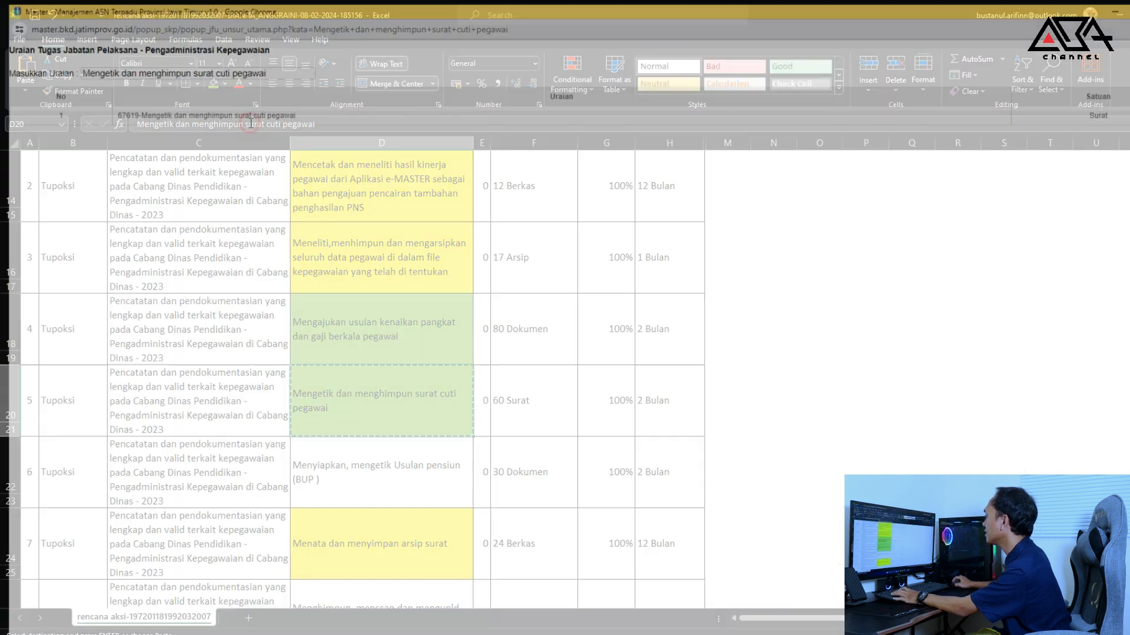
Return to the activity form, check the leave-letter task's quantity in Excel, and set Kuantitas to 60
{"action": "left_click", "coordinate": [735, 634]}
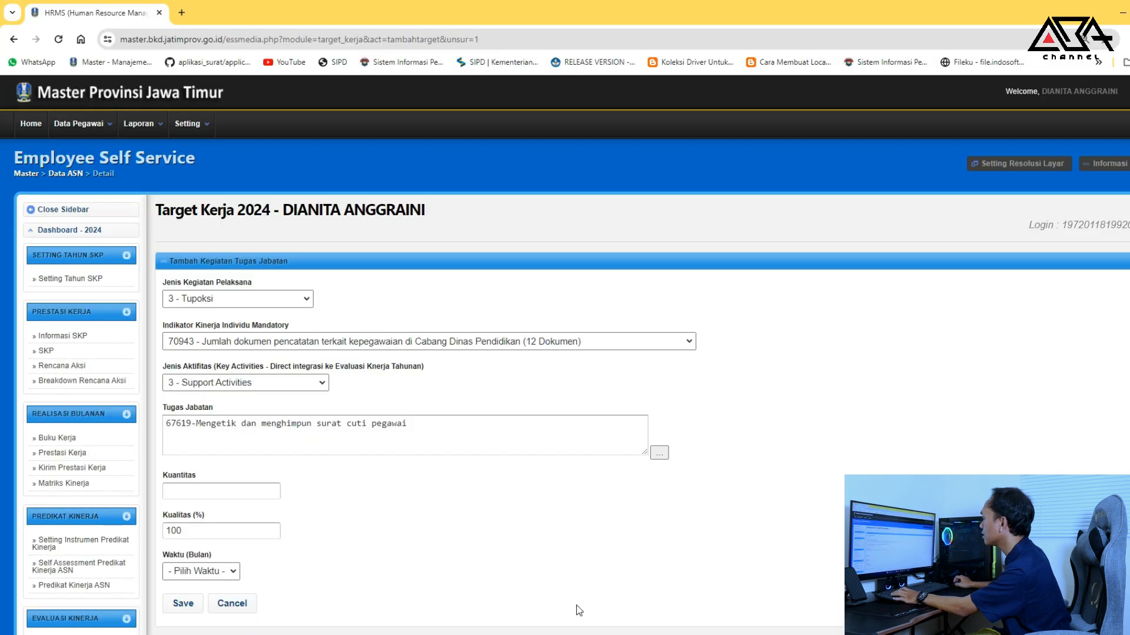
{"action": "left_click", "coordinate": [194, 493]}
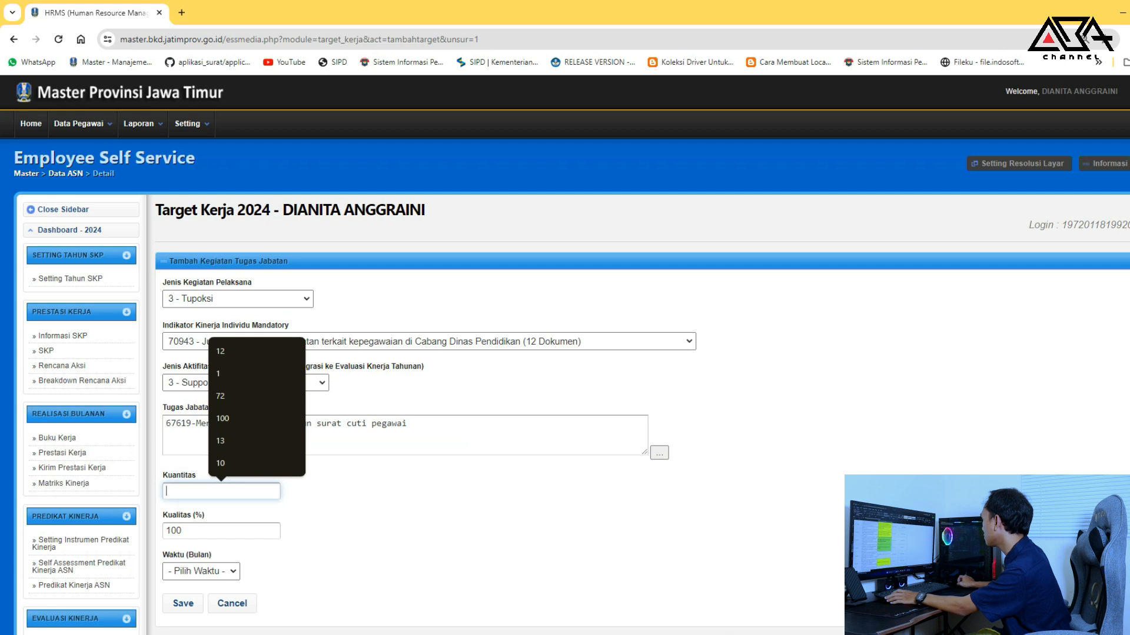
{"action": "left_click", "coordinate": [765, 634]}
{"action": "left_click", "coordinate": [736, 634]}
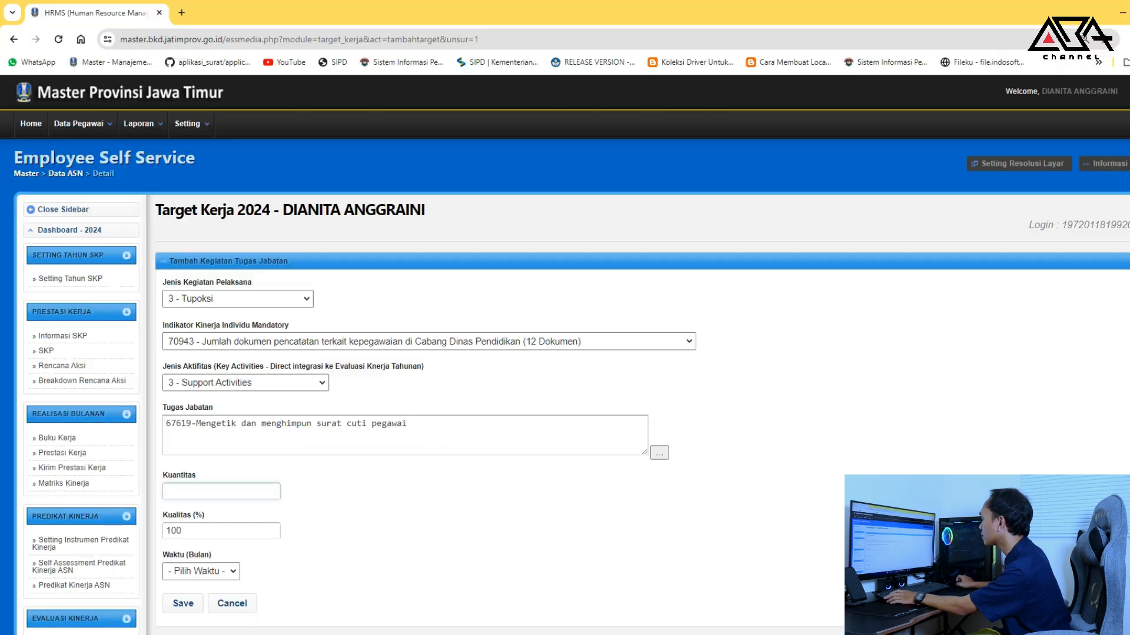
{"action": "type", "text": "60"}
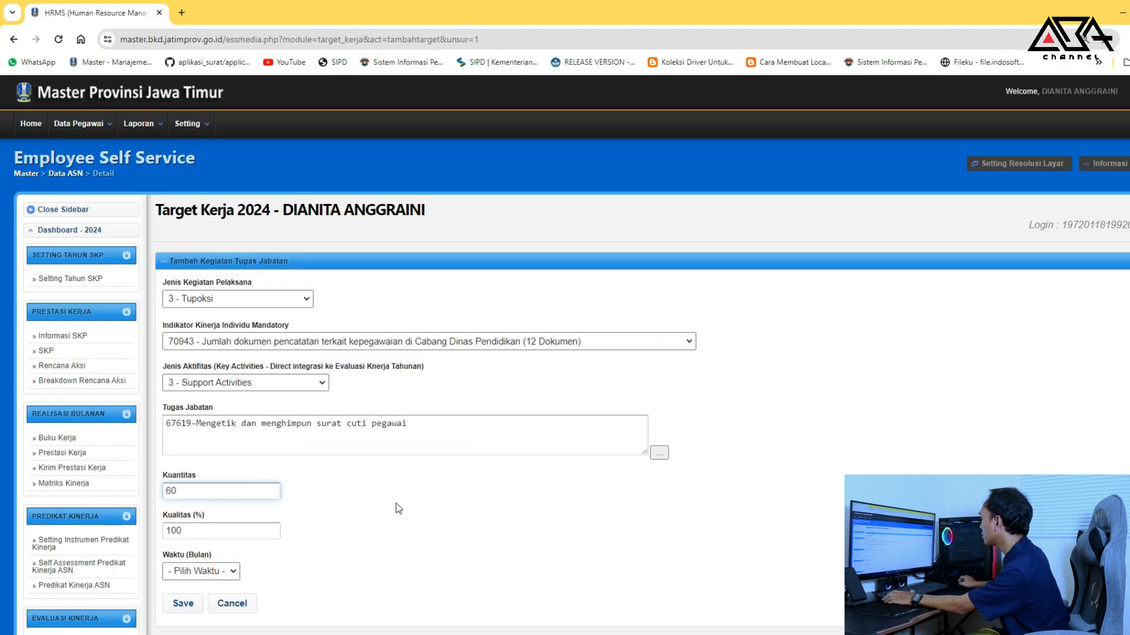
Check the leave-letter task's duration in Excel, set Waktu (Bulan) to 2 in the browser form, and save the support activity
{"action": "left_click", "coordinate": [765, 634]}
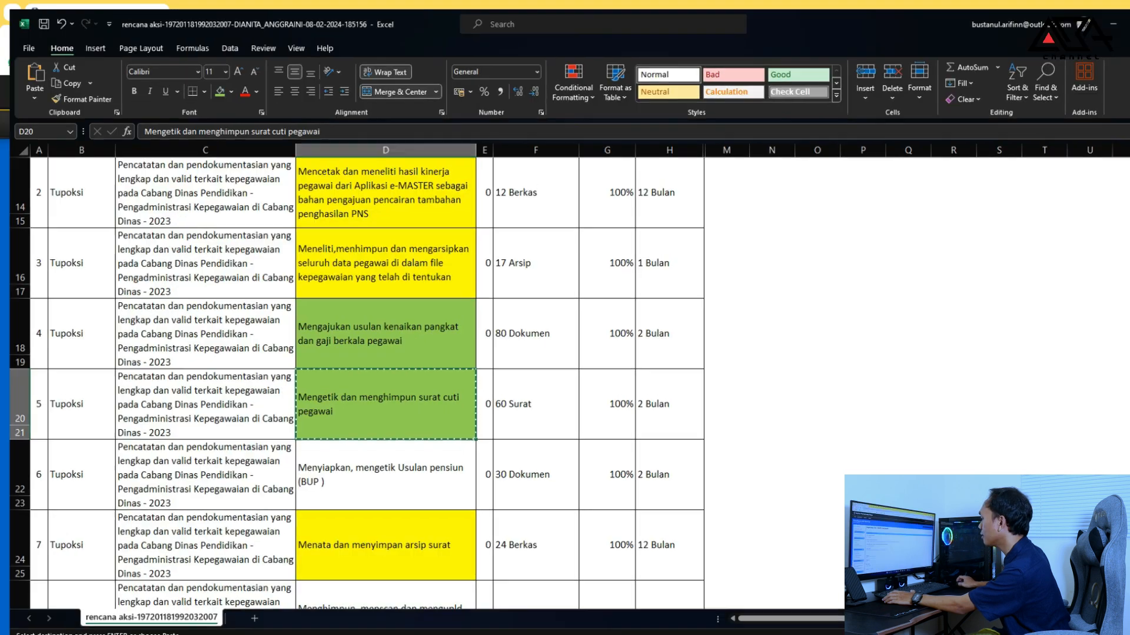
{"action": "left_click", "coordinate": [736, 634]}
{"action": "left_click", "coordinate": [224, 571]}
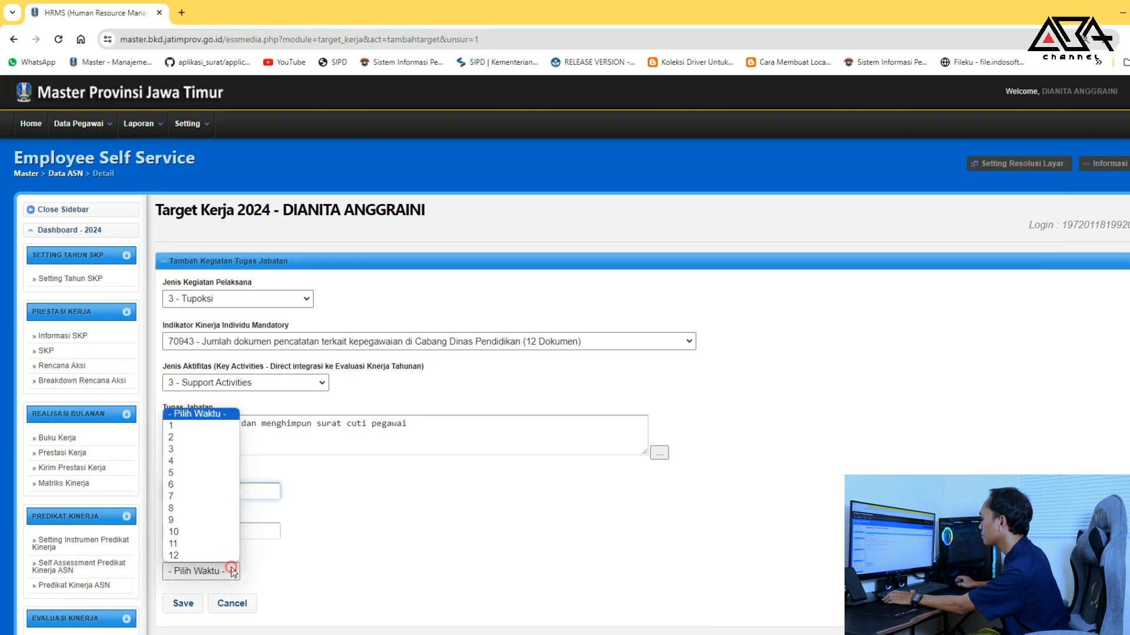
{"action": "left_click", "coordinate": [180, 440]}
{"action": "left_click", "coordinate": [183, 528]}
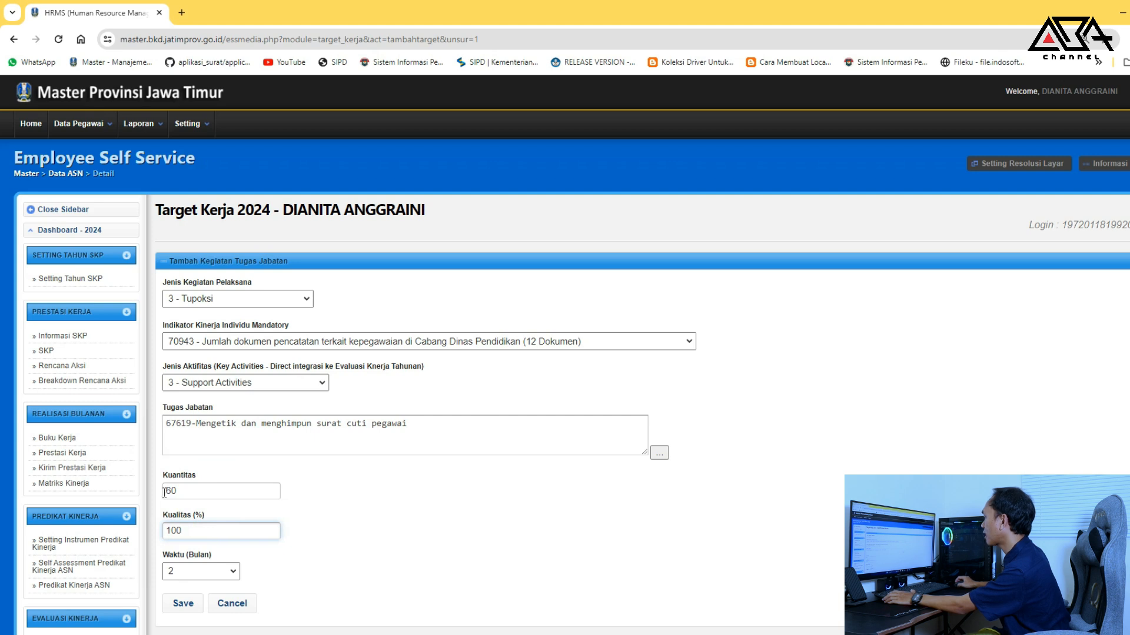
{"action": "left_click", "coordinate": [183, 603]}
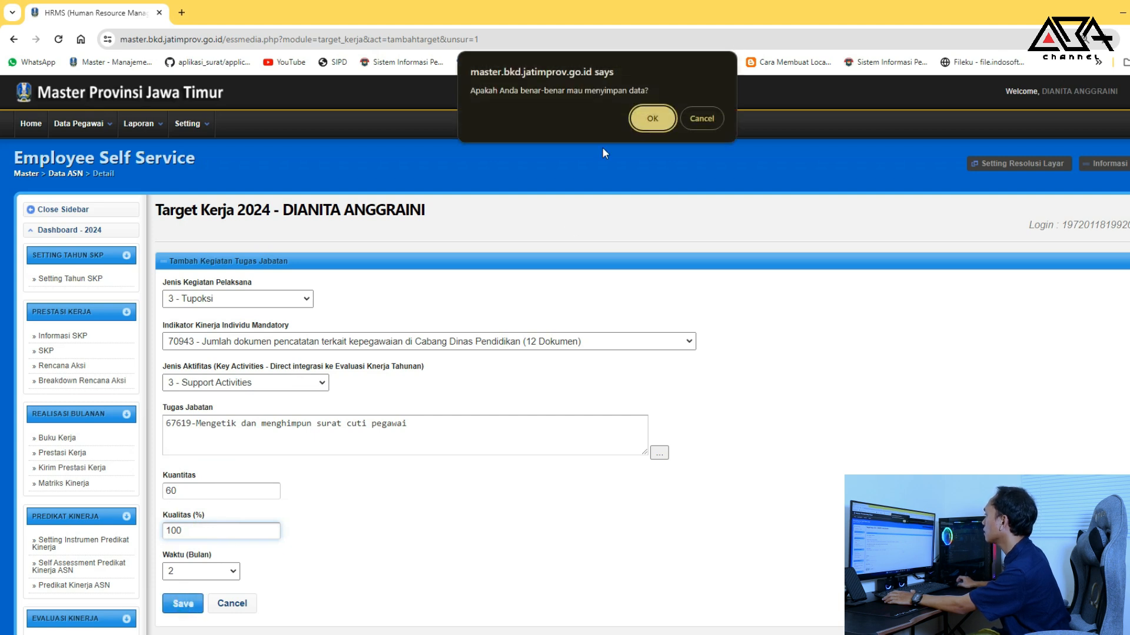
{"action": "left_click", "coordinate": [648, 118]}
{"action": "scroll", "coordinate": [605, 270], "scroll_direction": "down", "scroll_amount": 5}
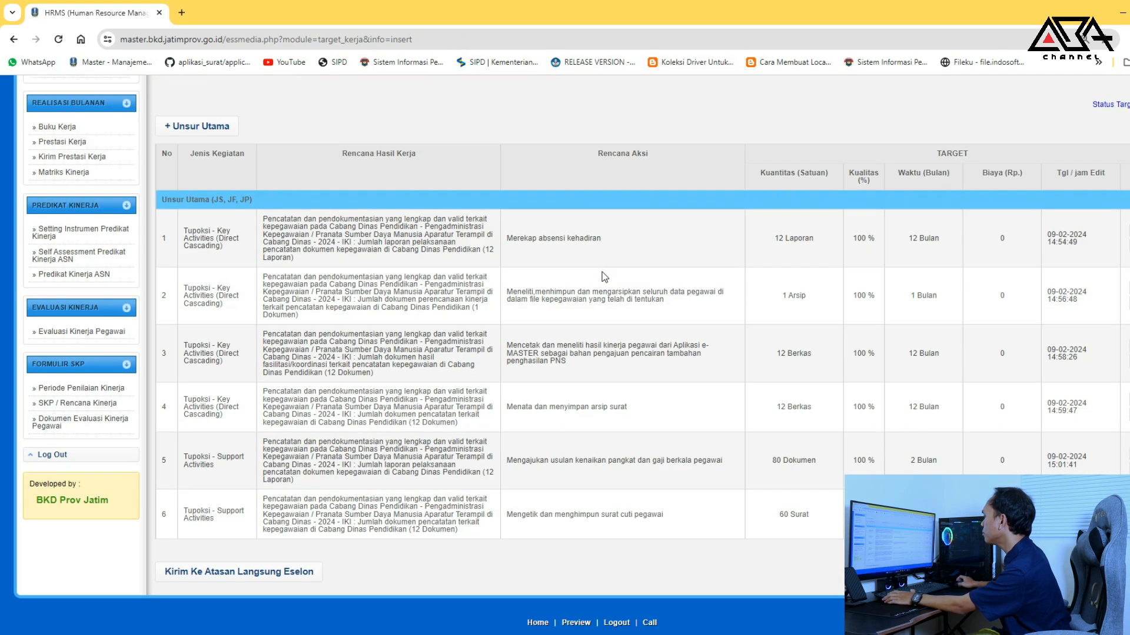
Review the highlighted and remaining tasks in last year's action plan in Excel, down to the total minutes below the table
{"action": "key", "text": "alt+Tab"}
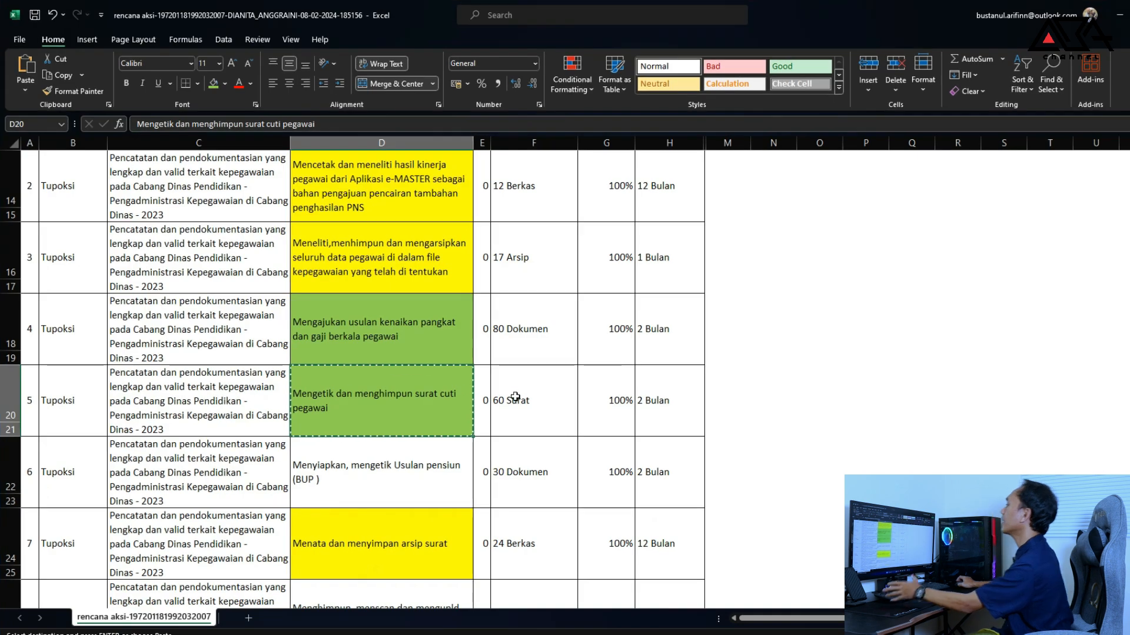
{"action": "scroll", "coordinate": [506, 398], "scroll_direction": "down", "scroll_amount": 3}
{"action": "scroll", "coordinate": [500, 405], "scroll_direction": "up", "scroll_amount": 2}
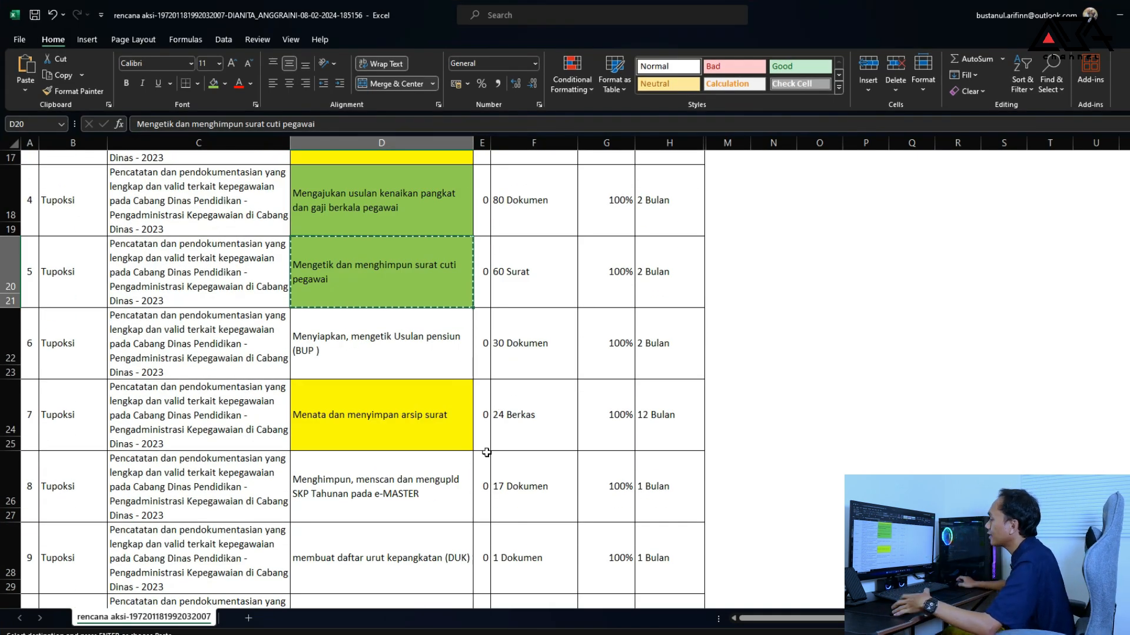
{"action": "left_click", "coordinate": [401, 341]}
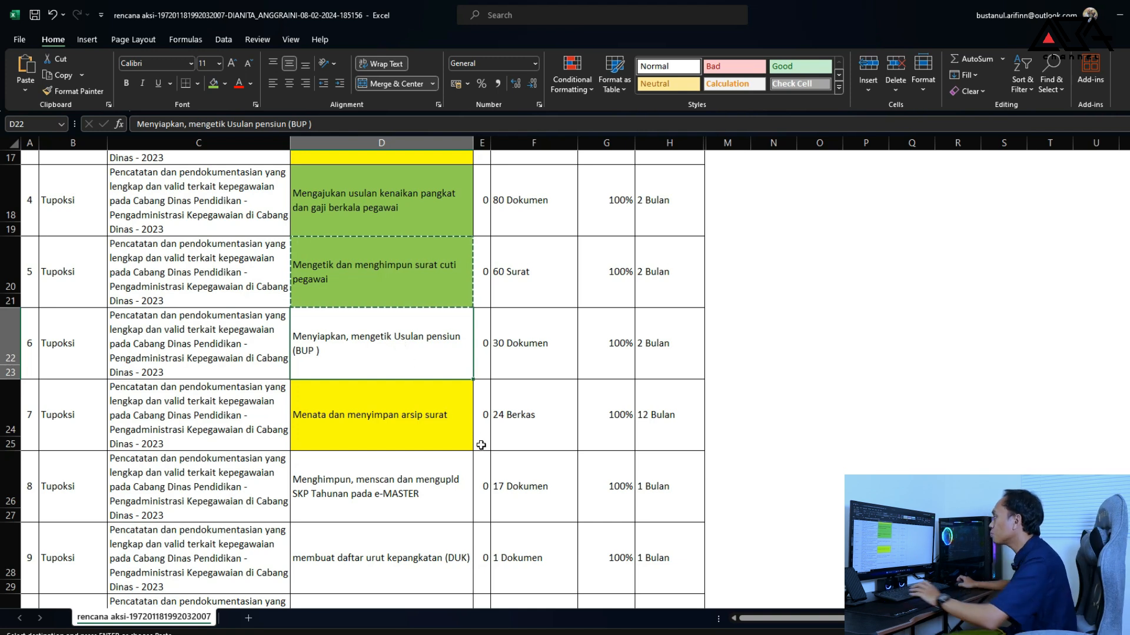
{"action": "scroll", "coordinate": [470, 447], "scroll_direction": "up", "scroll_amount": 3}
{"action": "scroll", "coordinate": [435, 403], "scroll_direction": "up", "scroll_amount": 3}
{"action": "left_click", "coordinate": [435, 218]}
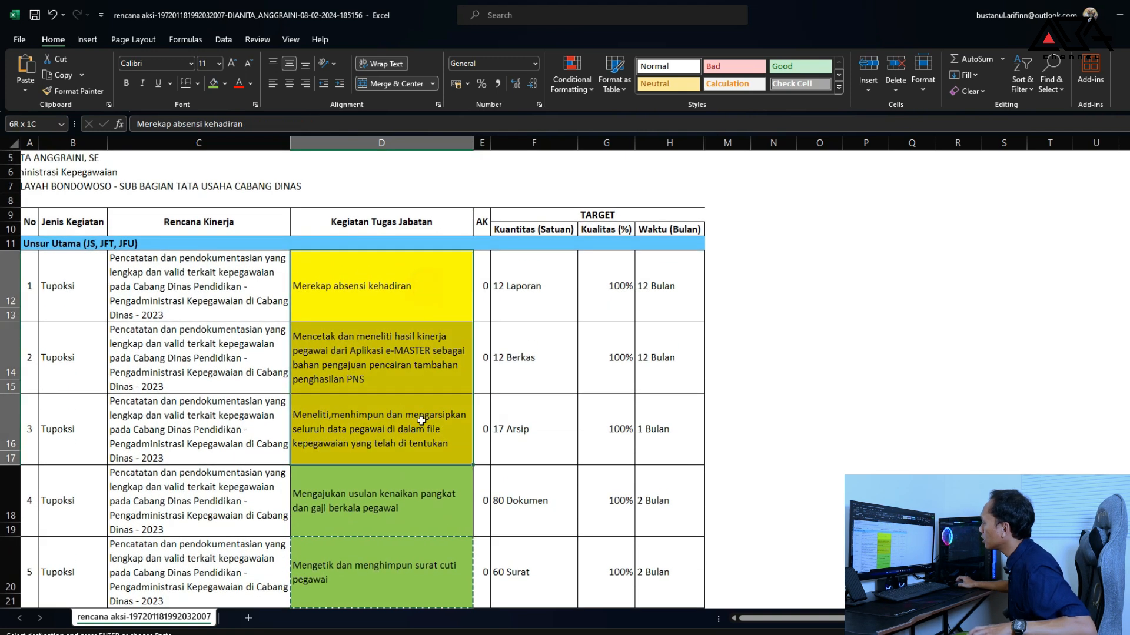
{"action": "scroll", "coordinate": [371, 502], "scroll_direction": "down", "scroll_amount": 5}
{"action": "left_click", "coordinate": [390, 433]}
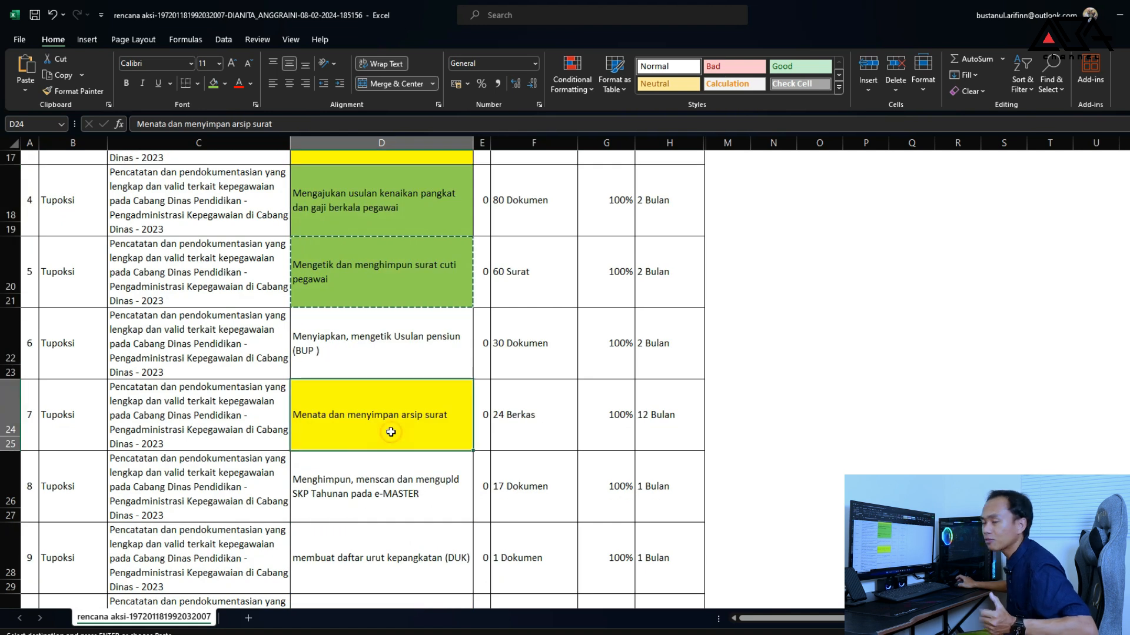
{"action": "scroll", "coordinate": [416, 482], "scroll_direction": "down", "scroll_amount": 4}
{"action": "scroll", "coordinate": [393, 358], "scroll_direction": "up", "scroll_amount": 4}
{"action": "scroll", "coordinate": [368, 486], "scroll_direction": "down", "scroll_amount": 2}
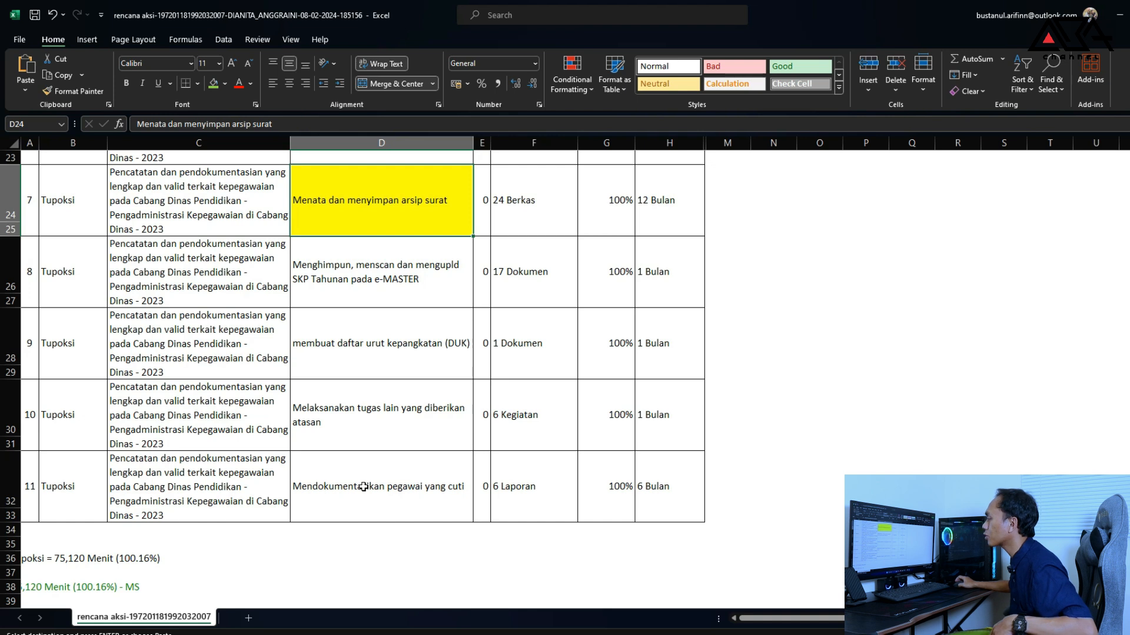
{"action": "left_click", "coordinate": [78, 558]}
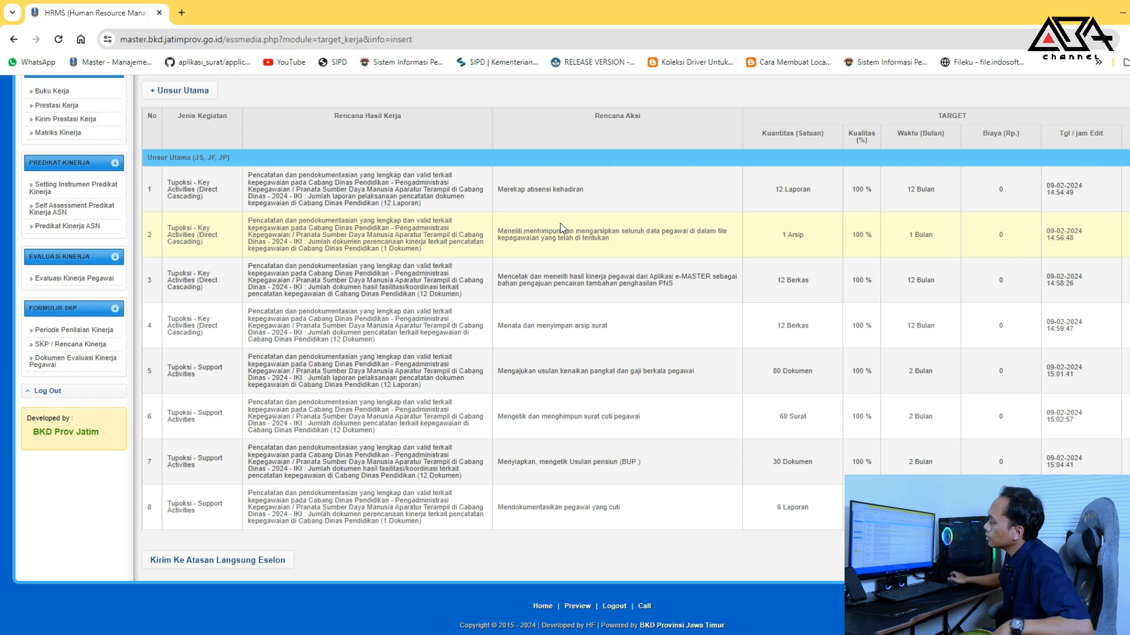
In the browser, send the completed 2024 action plan to the direct supervisor (Atasan Langsung Eselon) and check its Verifikasi status
{"action": "left_click", "coordinate": [255, 563]}
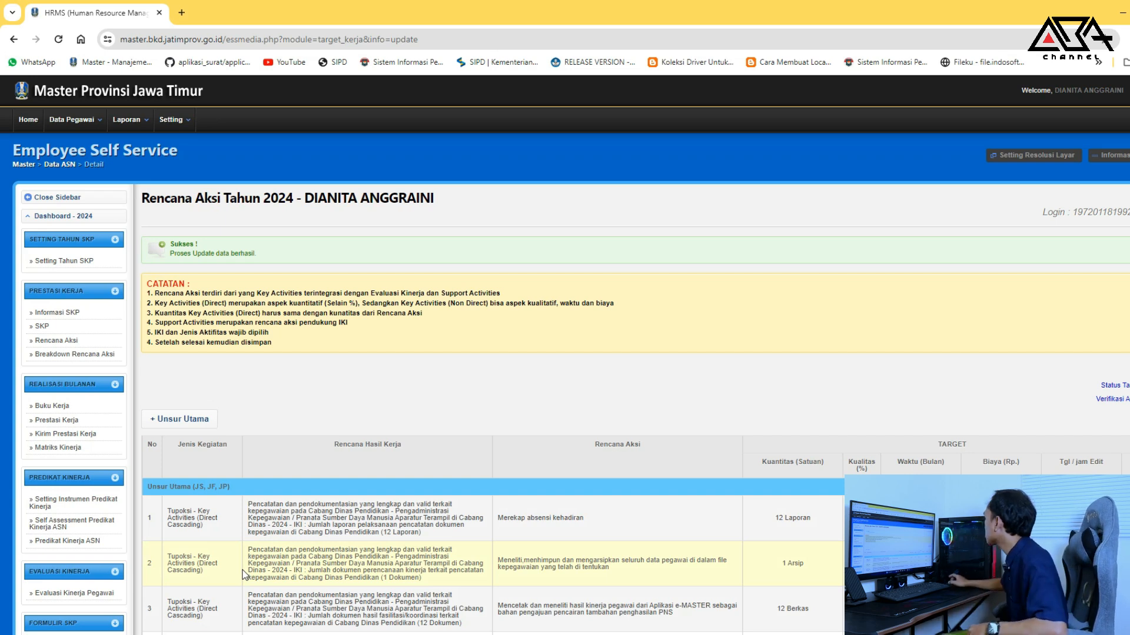
{"action": "double_click", "coordinate": [1096, 400]}
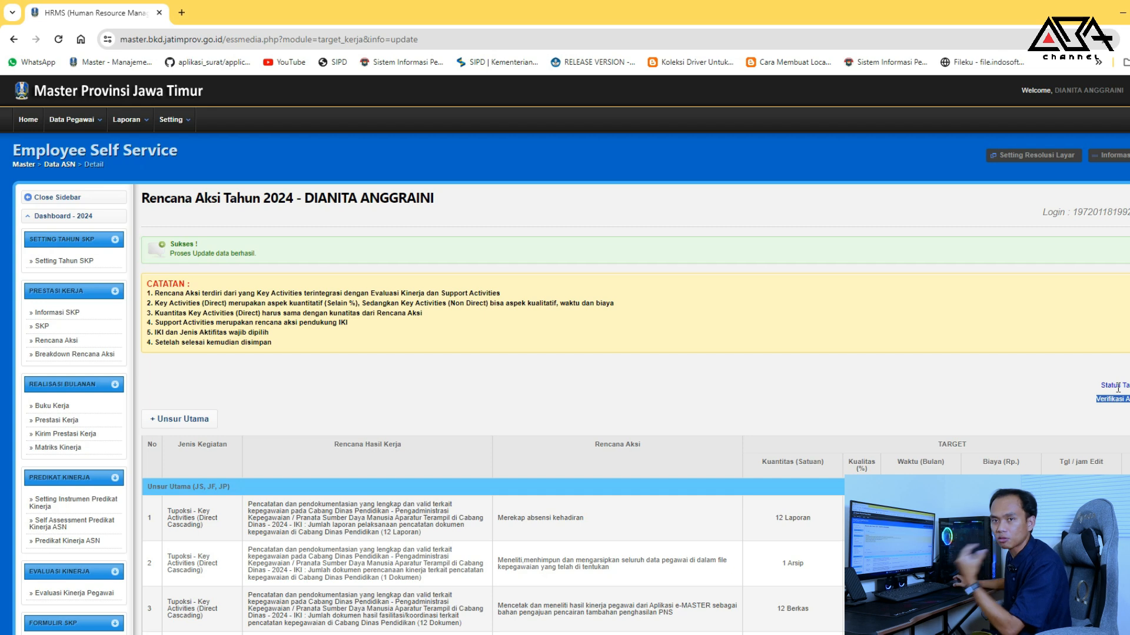
{"action": "left_click", "coordinate": [539, 219]}
Reload the action plan page, check the target status and supervisor verification, and open the Breakdown Rencana Aksi page
{"action": "scroll", "coordinate": [539, 219], "scroll_direction": "down", "scroll_amount": 3}
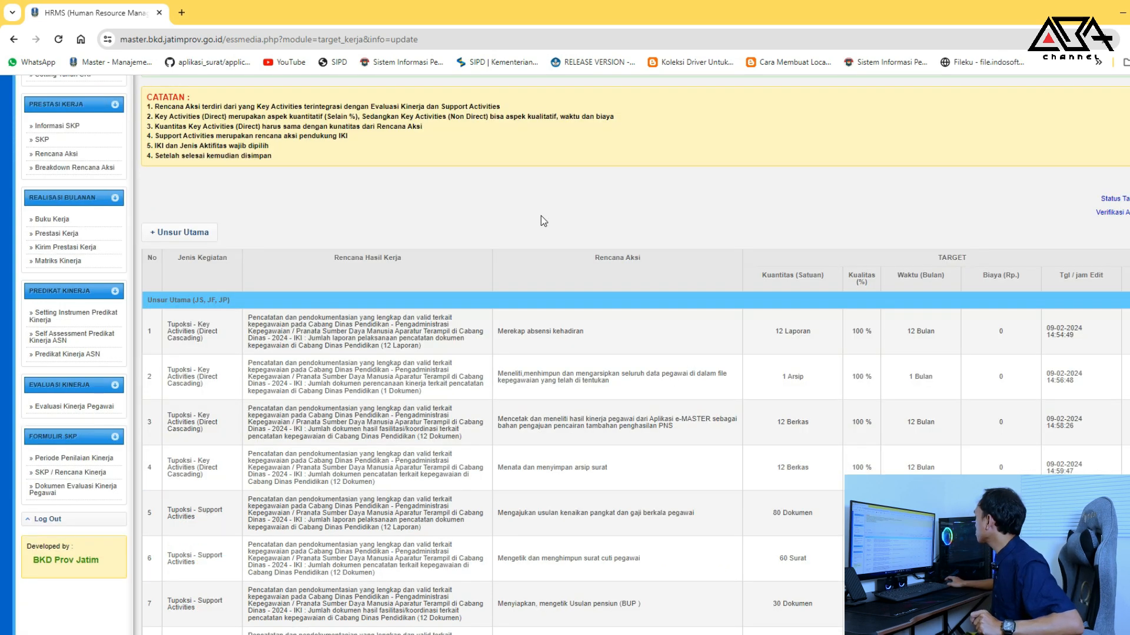
{"action": "right_click", "coordinate": [541, 215]}
{"action": "left_click", "coordinate": [558, 259]}
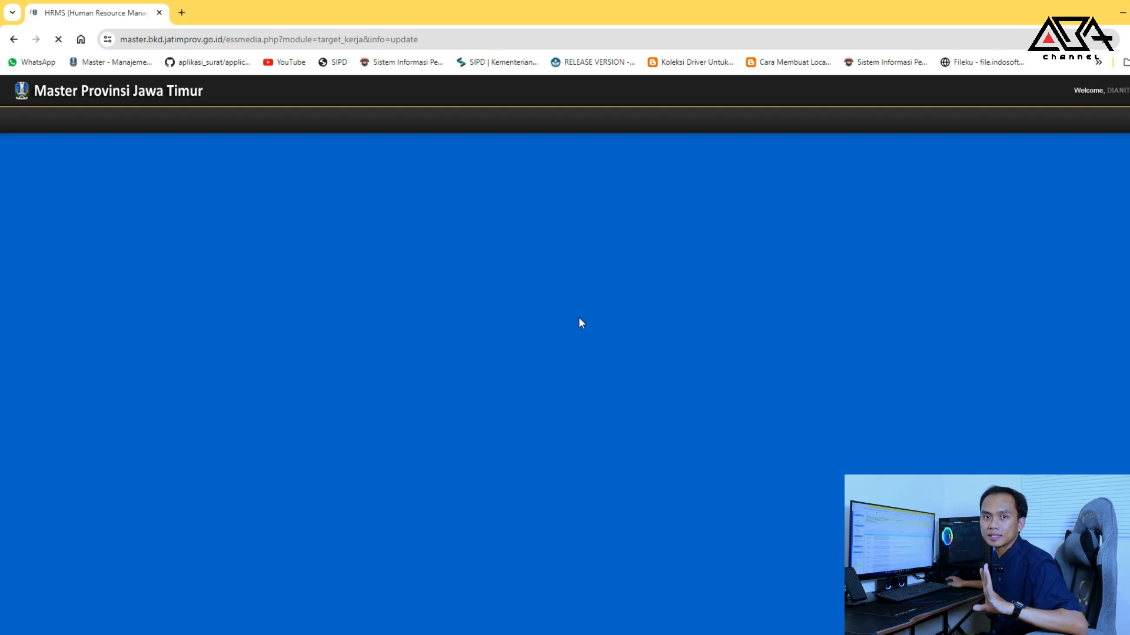
{"action": "scroll", "coordinate": [570, 307], "scroll_direction": "down", "scroll_amount": 2}
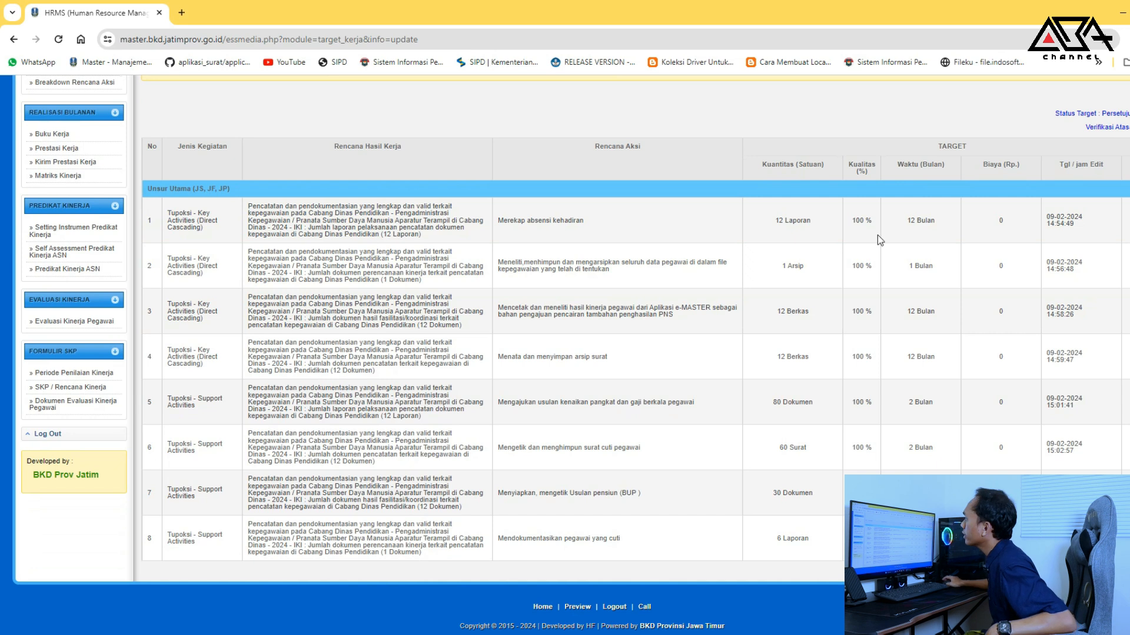
{"action": "scroll", "coordinate": [69, 159], "scroll_direction": "up", "scroll_amount": 1}
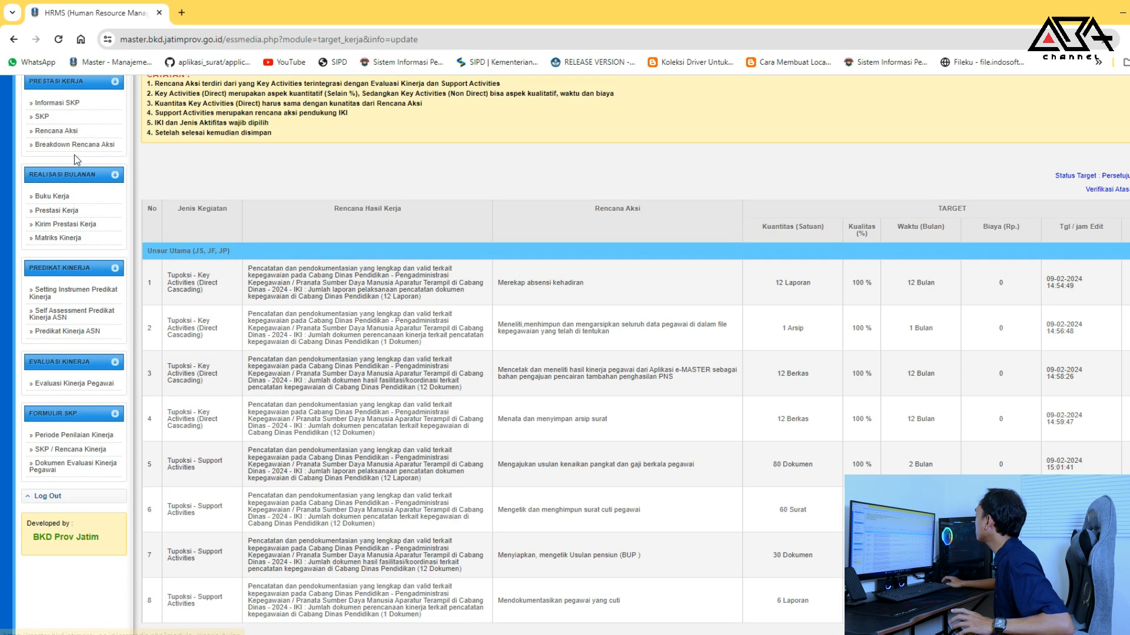
{"action": "left_click", "coordinate": [78, 148]}
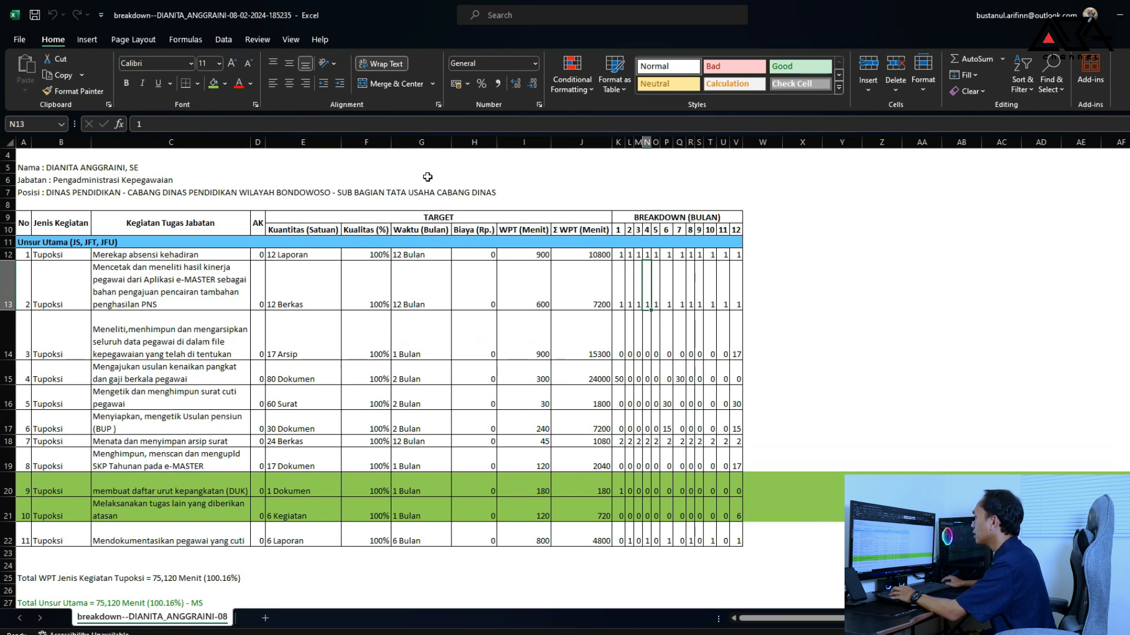
In the Excel breakdown workbook, middle-align the contents of rows 12 to 22 vertically
{"action": "left_click_drag", "start_coordinate": [8, 254], "coordinate": [4, 540]}
{"action": "left_click", "coordinate": [289, 63]}
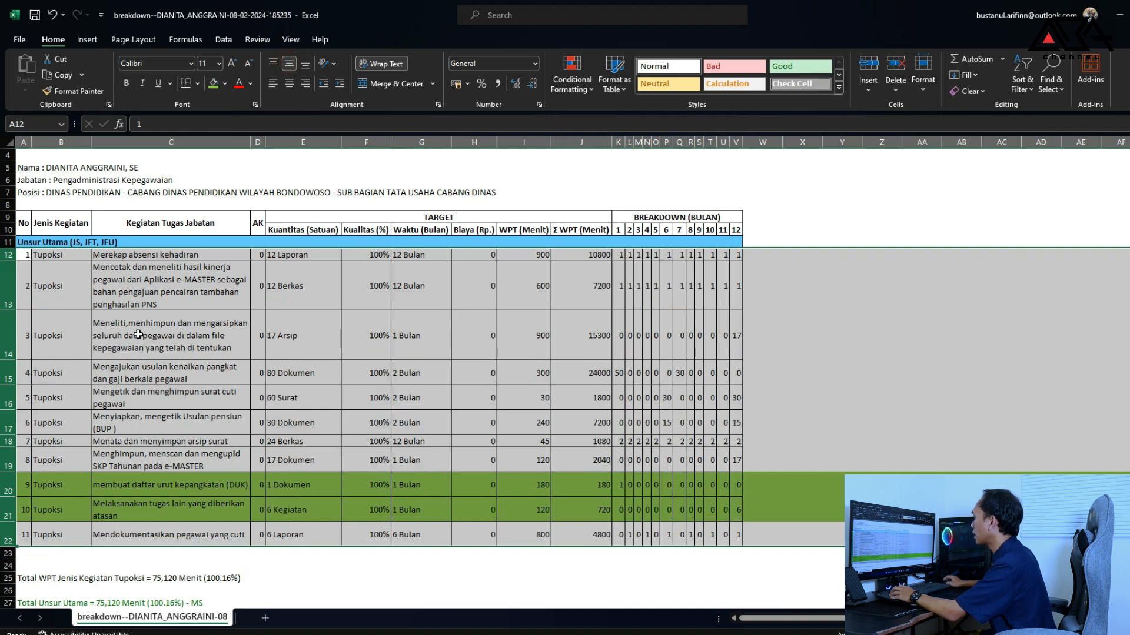
{"action": "left_click_drag", "start_coordinate": [7, 485], "coordinate": [7, 505]}
{"action": "left_click", "coordinate": [466, 350]}
{"action": "scroll", "coordinate": [488, 349], "scroll_direction": "up", "scroll_amount": 1}
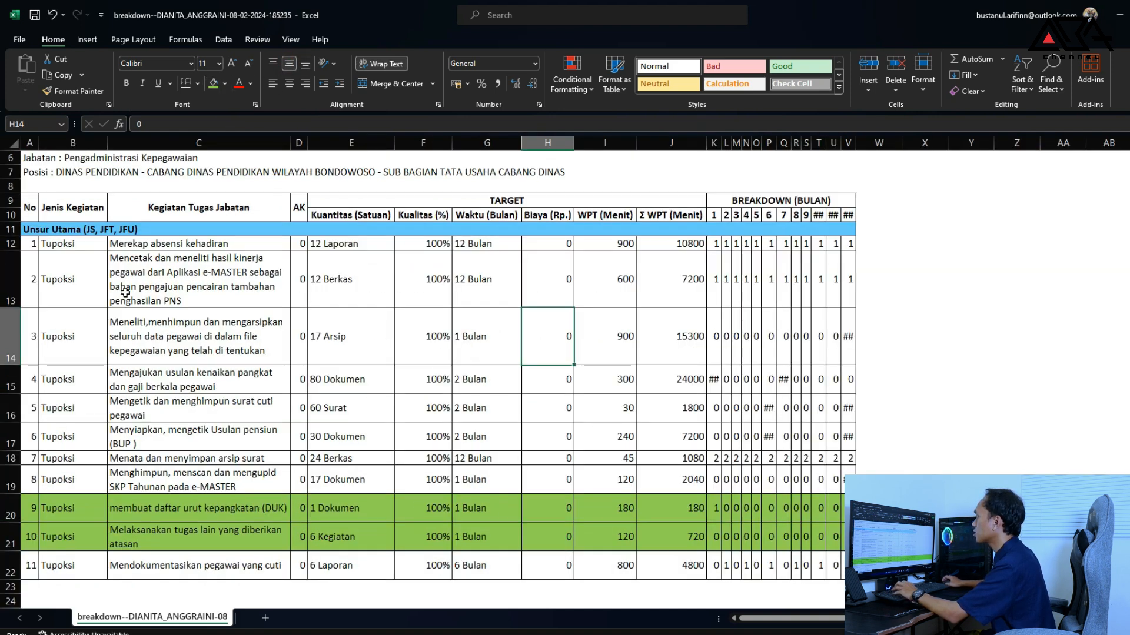
Open the browser breakdown form for "Merekap absensi kehadiran" and check that task's monthly distribution in row 12 of the Excel breakdown
{"action": "left_click", "coordinate": [144, 237]}
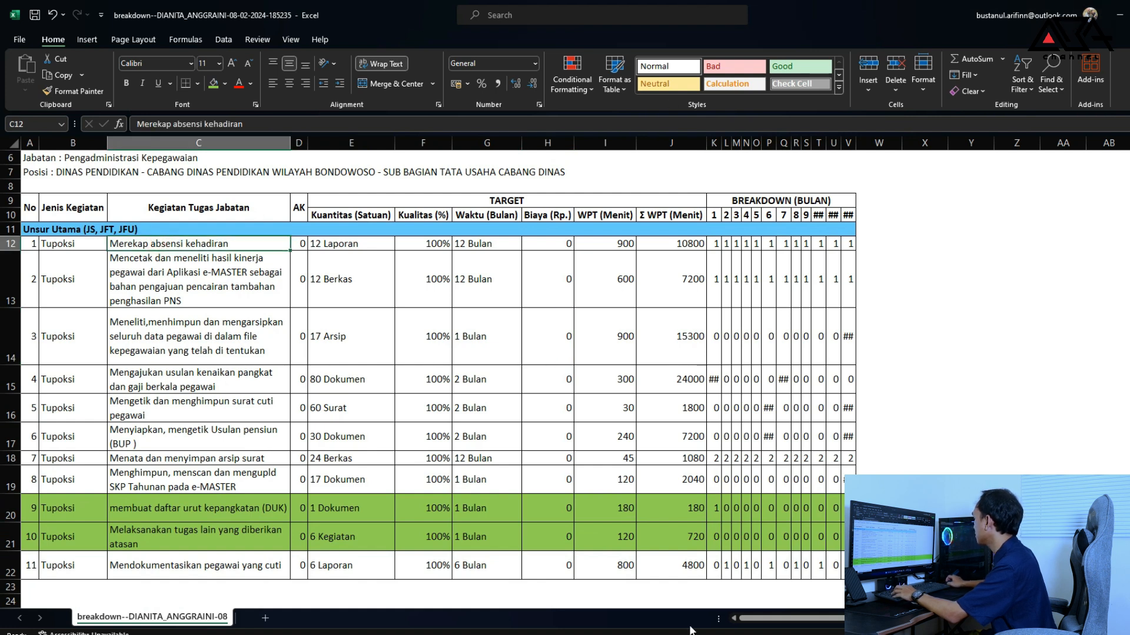
{"action": "key", "text": "alt+Tab"}
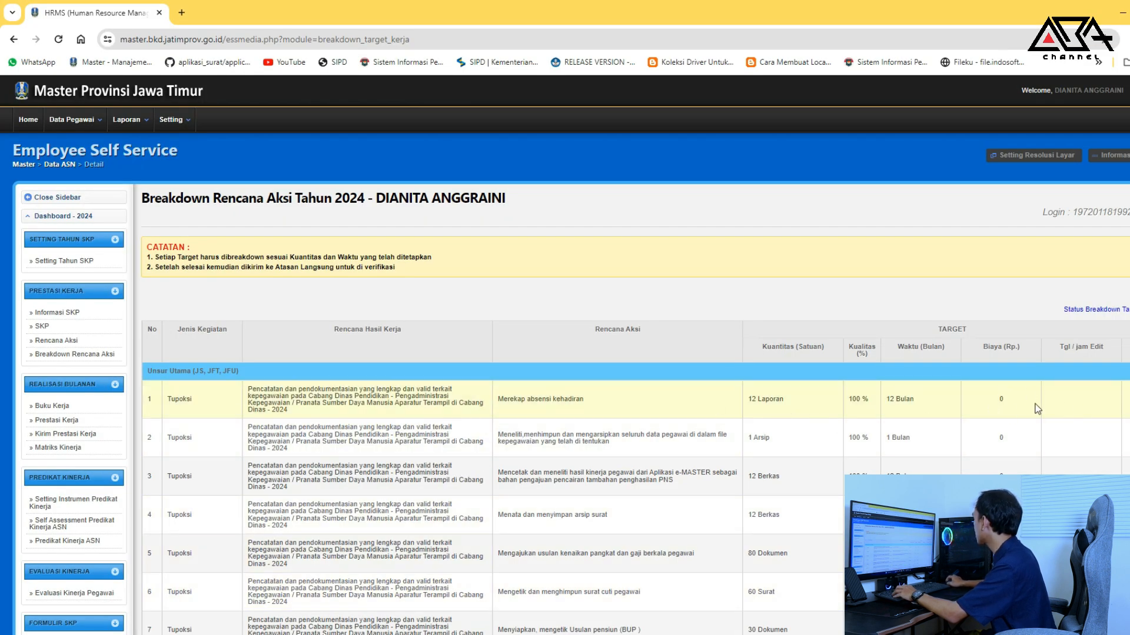
{"action": "left_click", "coordinate": [1123, 412]}
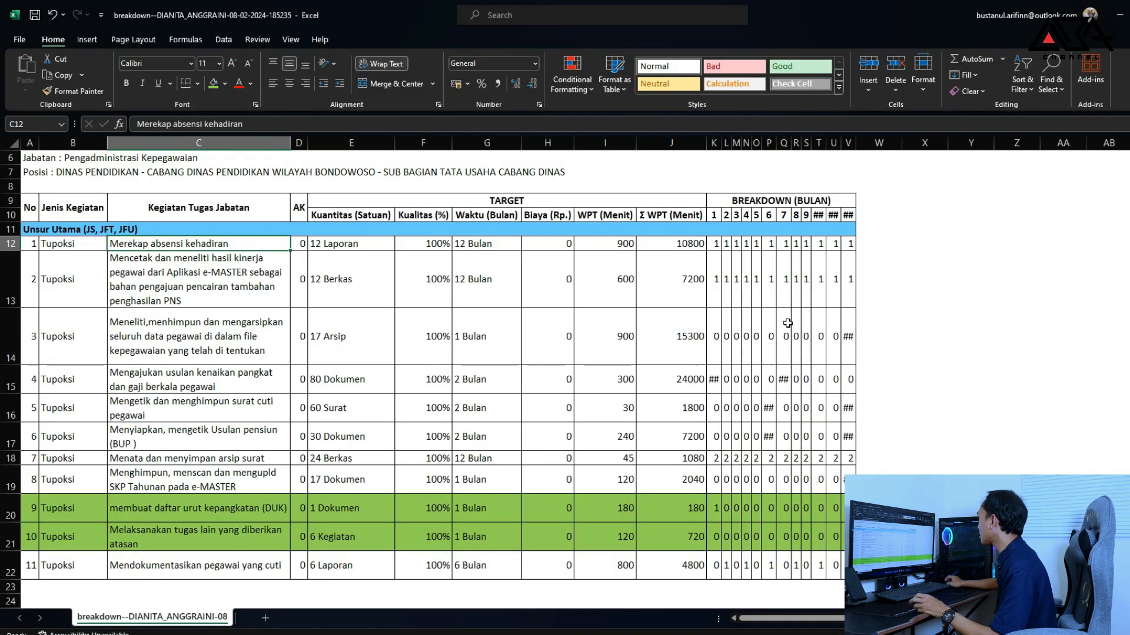
{"action": "scroll", "coordinate": [788, 233], "scroll_direction": "up", "scroll_amount": 1}
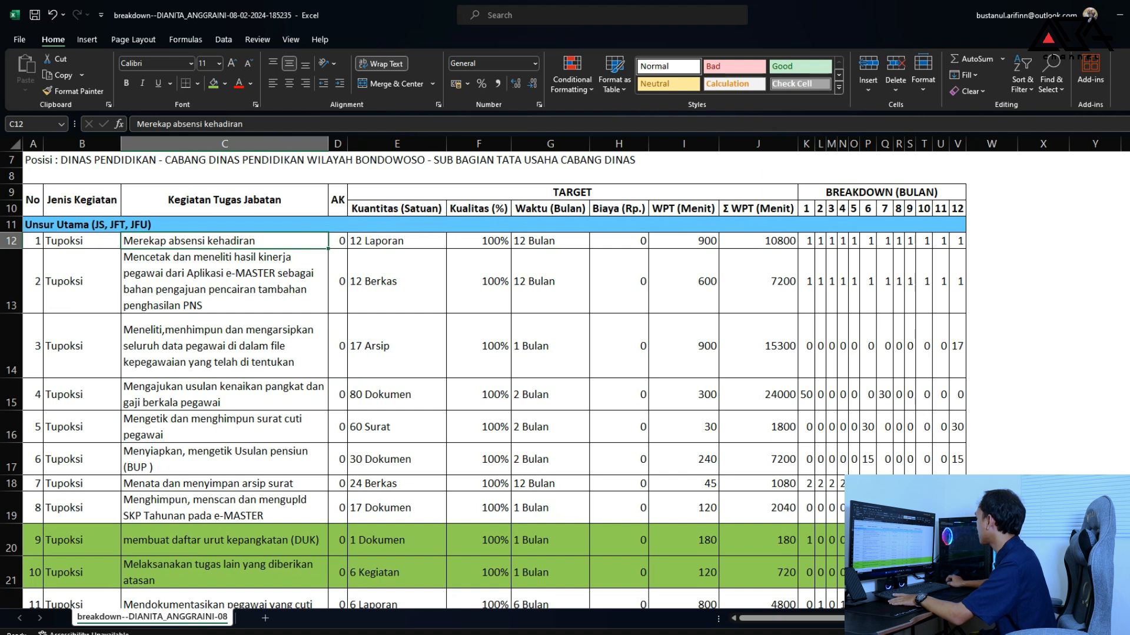
{"action": "key", "text": "alt+Tab"}
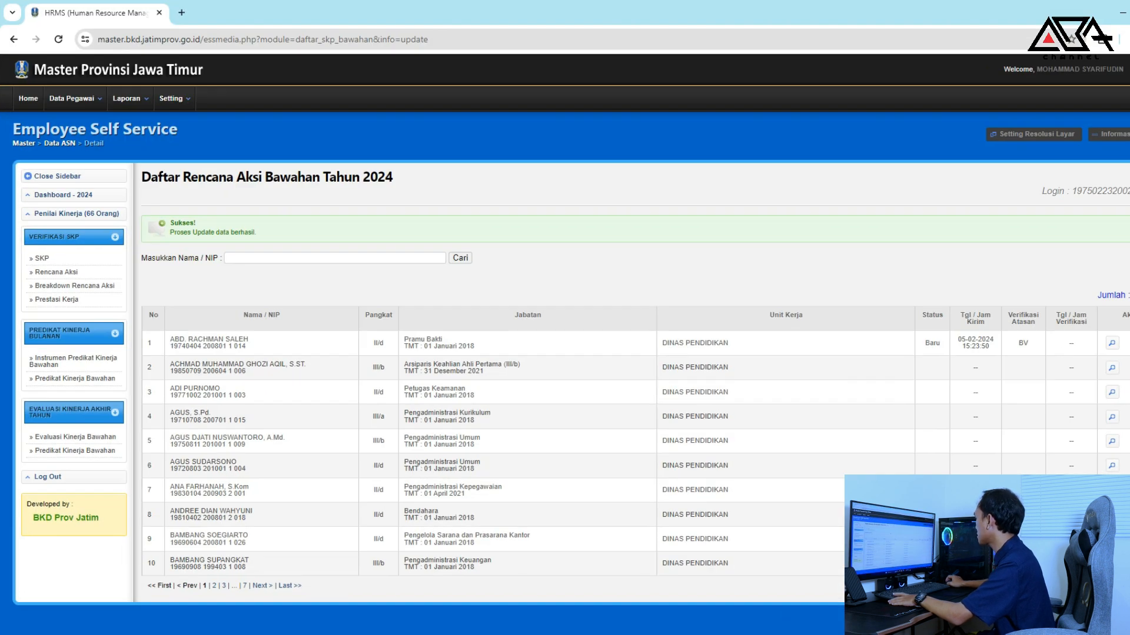
{"action": "key", "text": "alt+Tab"}
Enter 1 for every month from Januari to Desember in the attendance task's breakdown, then save and confirm it
{"action": "left_click", "coordinate": [193, 455]}
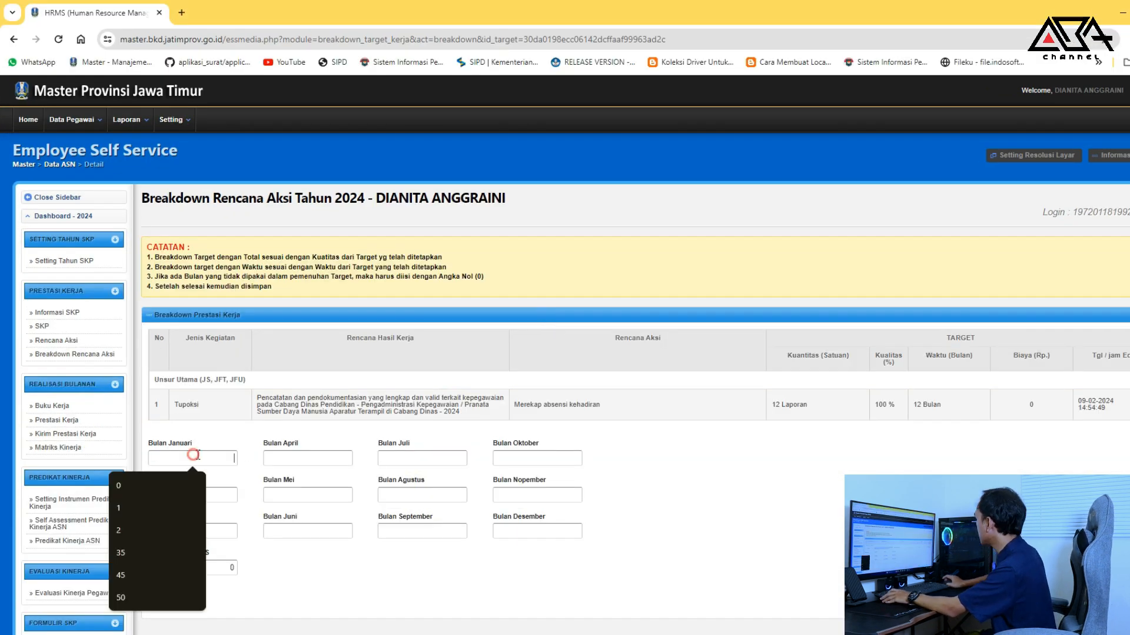
{"action": "type", "text": "1"}
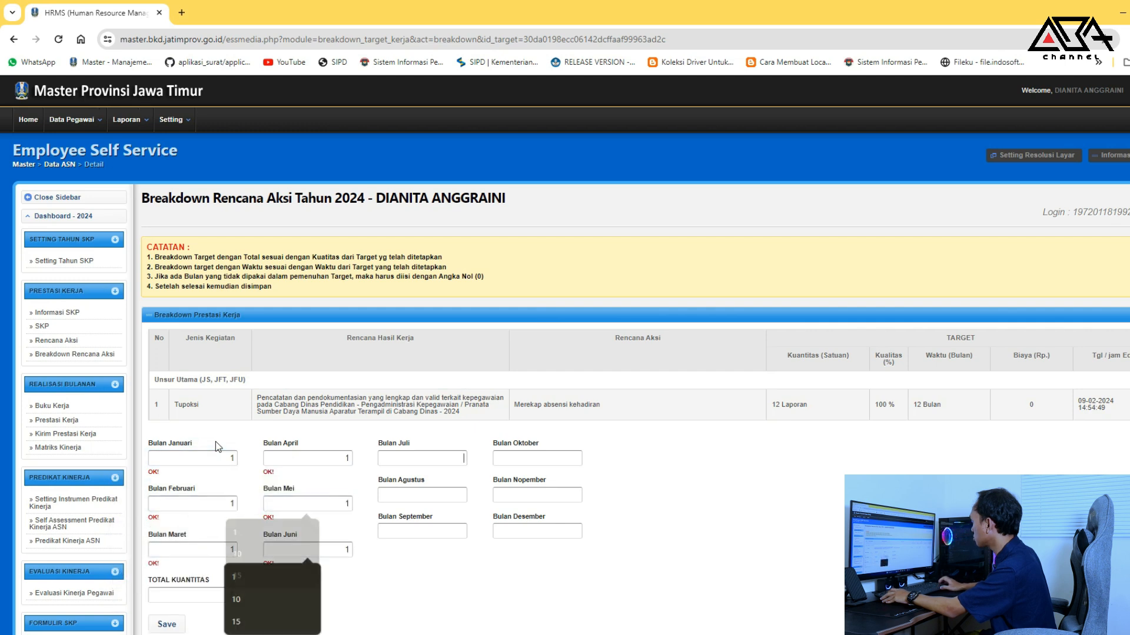
{"action": "type", "text": "\t1\t1\t1\t1\t1\t1\t1\t1\t1\t1\t1"}
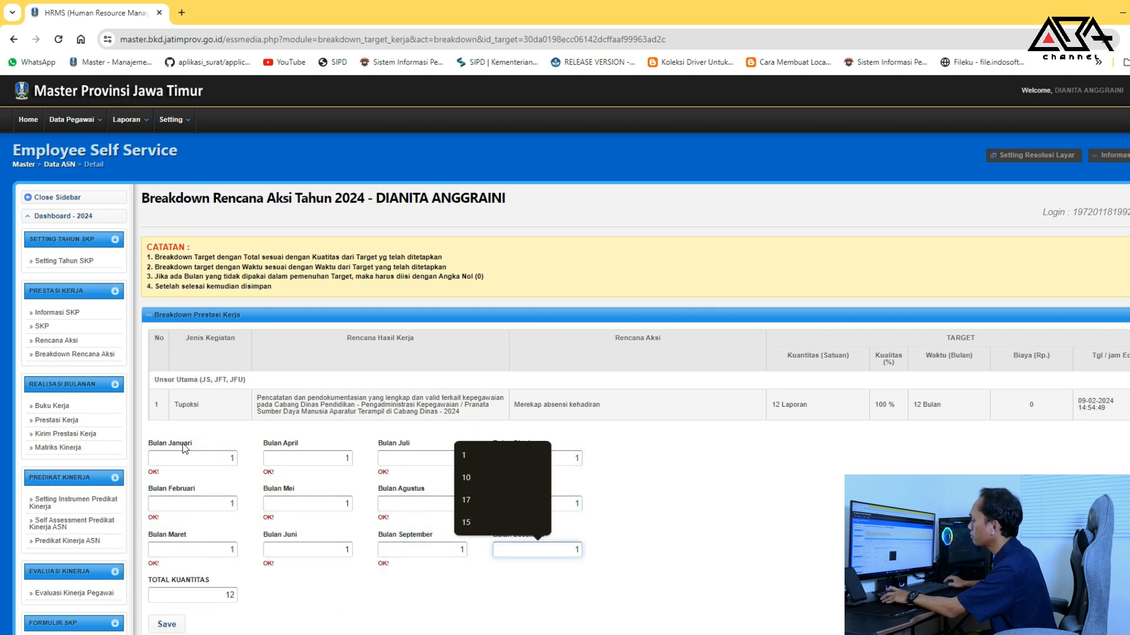
{"action": "left_click", "coordinate": [167, 624]}
{"action": "left_click", "coordinate": [655, 114]}
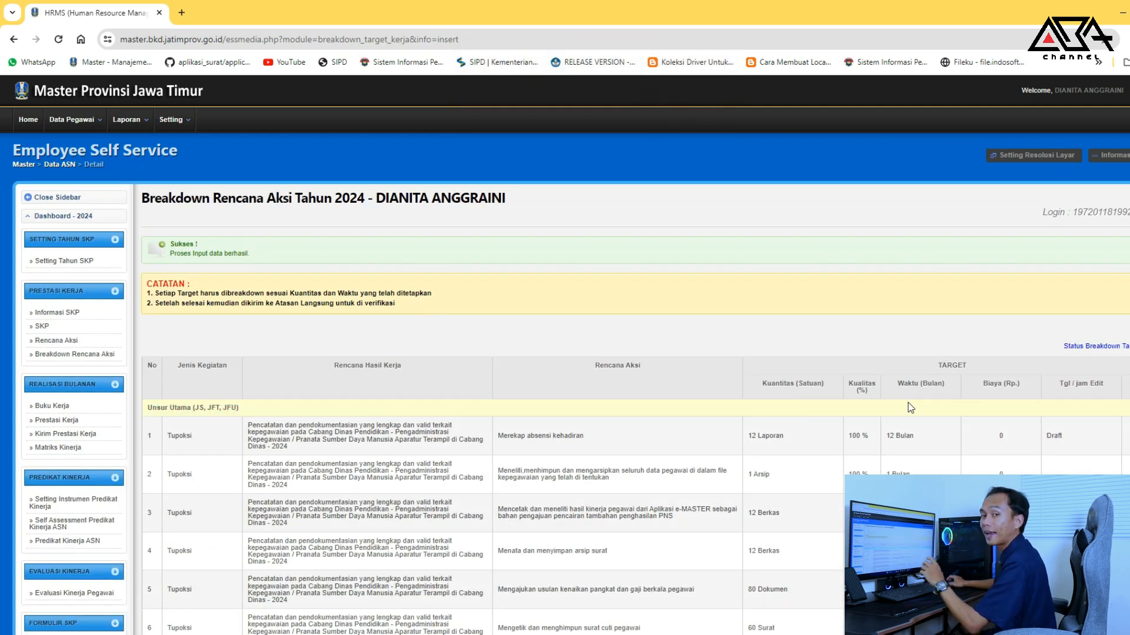
Open the browser breakdown form for the second activity, then switch to the Excel breakdown and fill the "Merekap absensi kehadiran" cell with yellow
{"action": "left_click", "coordinate": [1128, 475]}
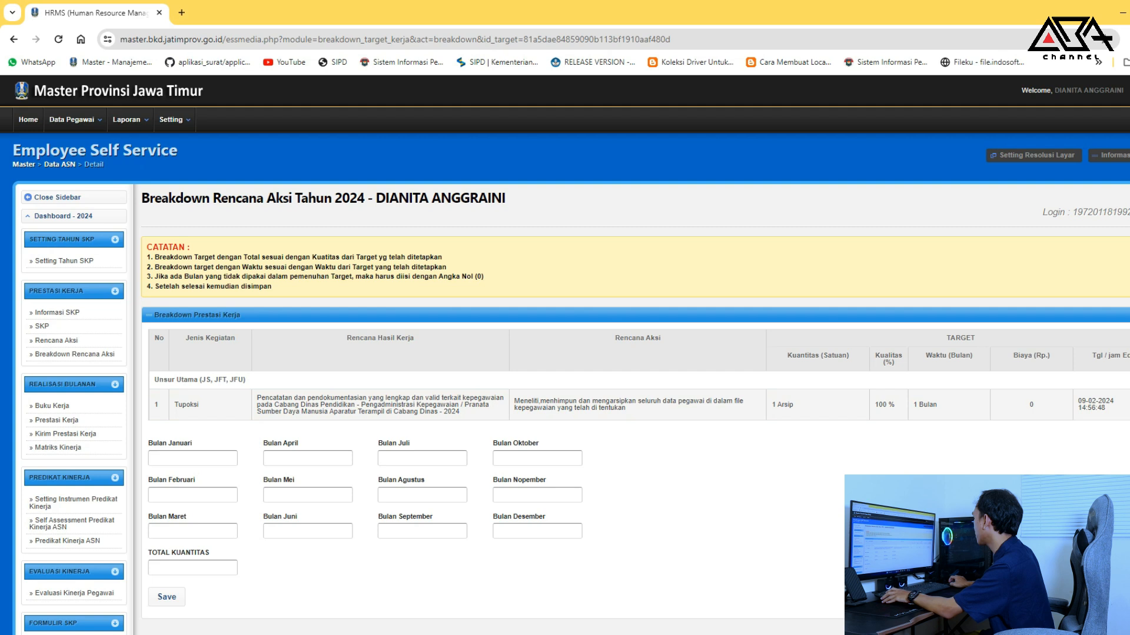
{"action": "key", "text": "alt+Tab"}
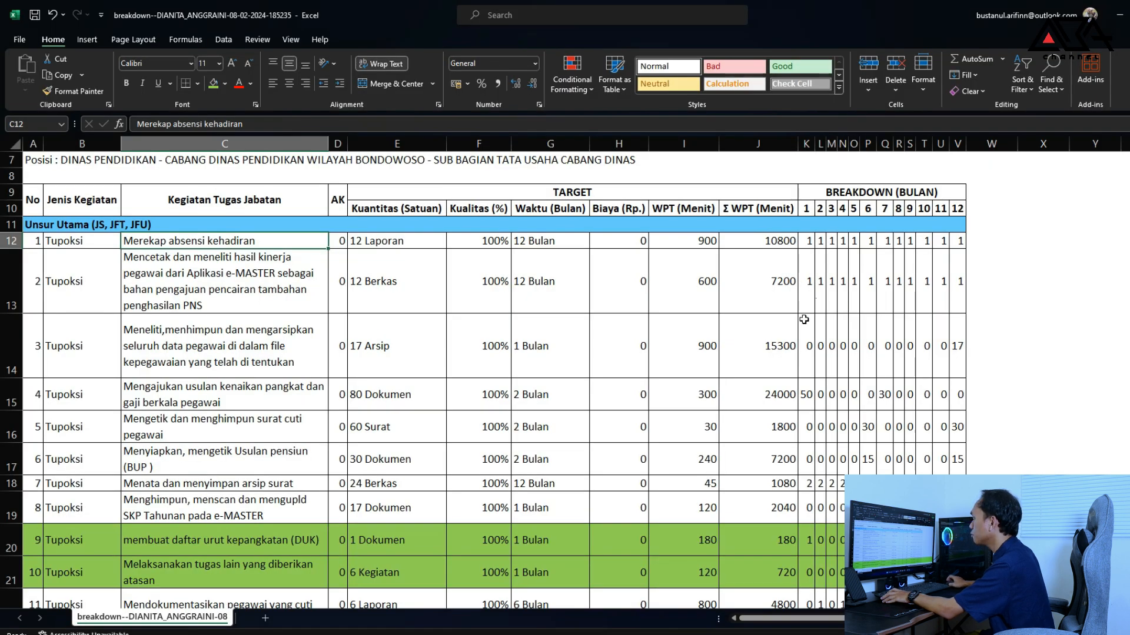
{"action": "left_click", "coordinate": [254, 387]}
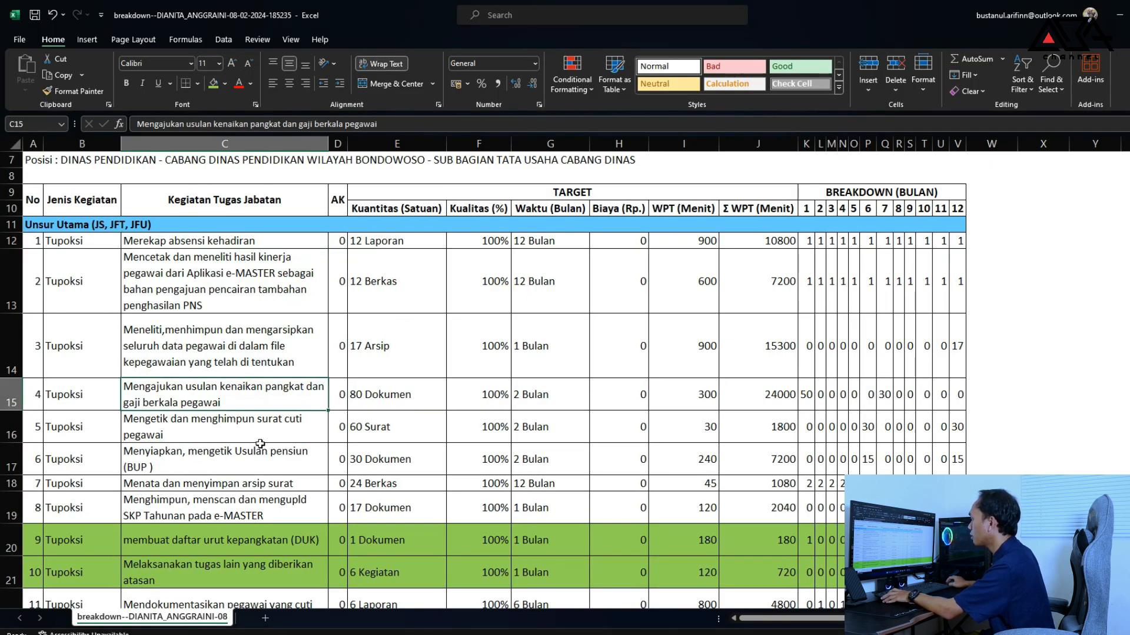
{"action": "left_click", "coordinate": [205, 240]}
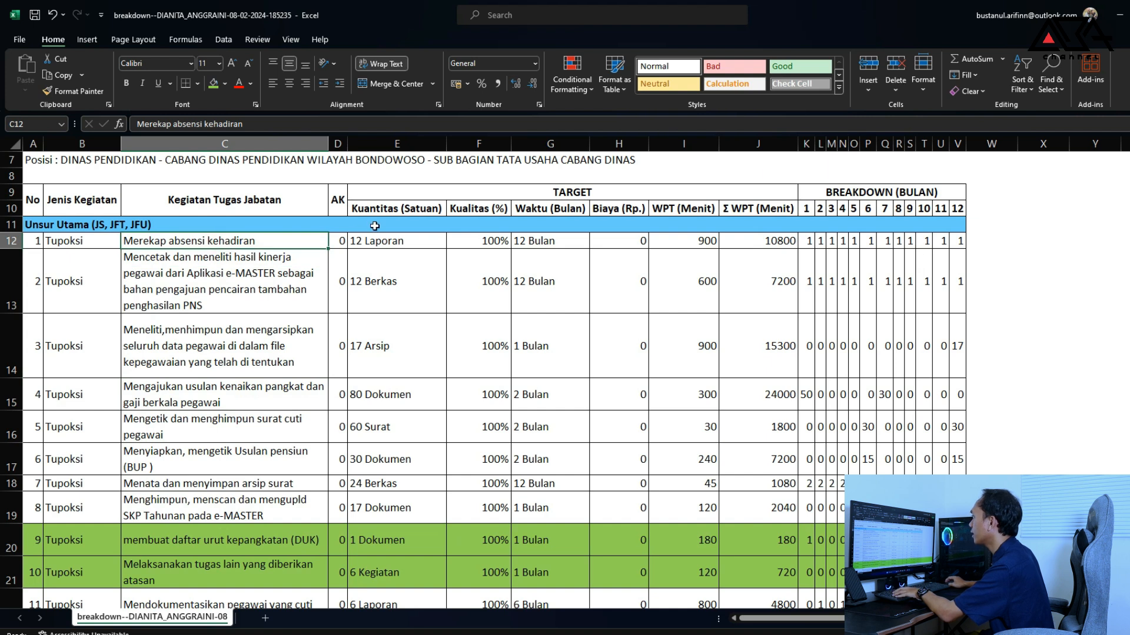
{"action": "left_click", "coordinate": [214, 83]}
{"action": "left_click", "coordinate": [225, 83]}
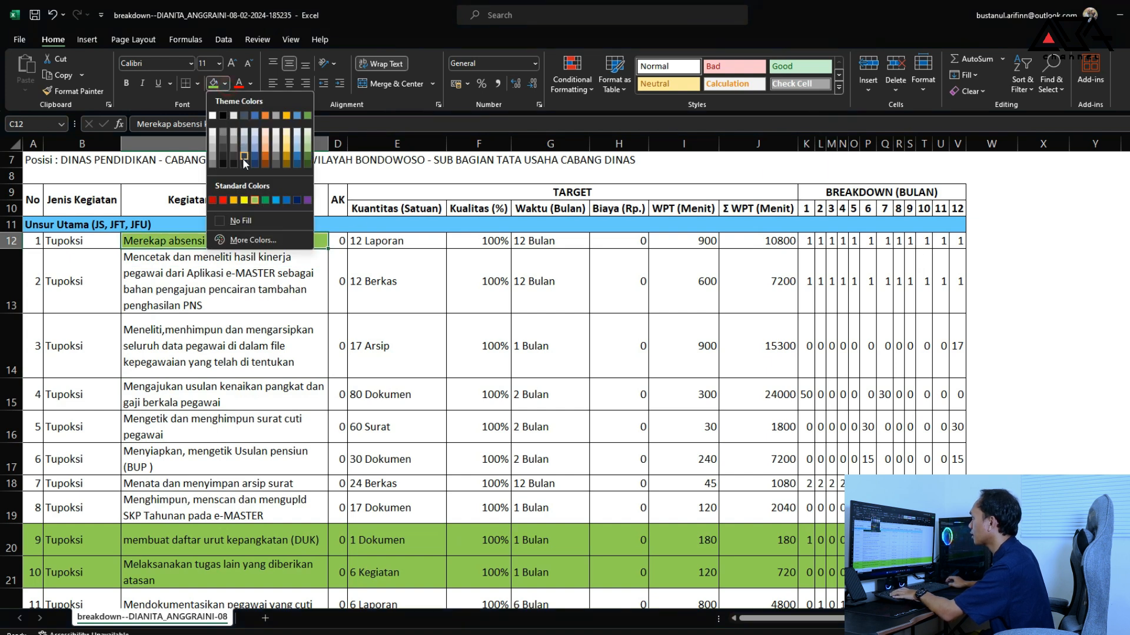
{"action": "left_click", "coordinate": [244, 200]}
Fill the "Meneliti,menhimpun dan mengarsipkan seluruh data pegawai" cell in row 14 with yellow and check that row's target quantity
{"action": "left_click", "coordinate": [213, 275]}
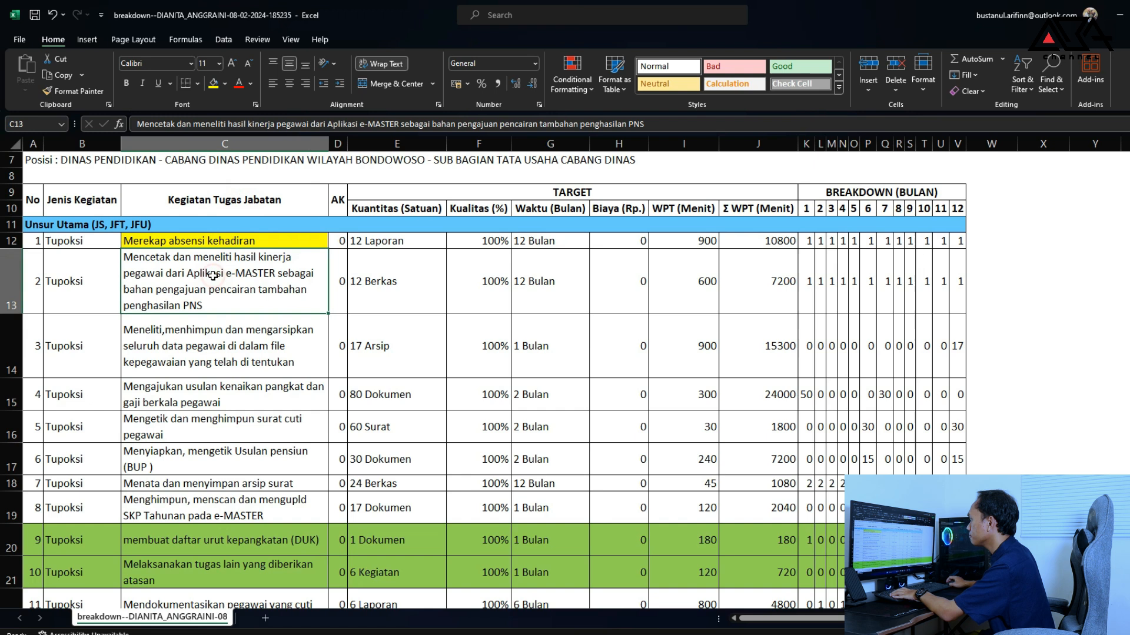
{"action": "left_click", "coordinate": [211, 340]}
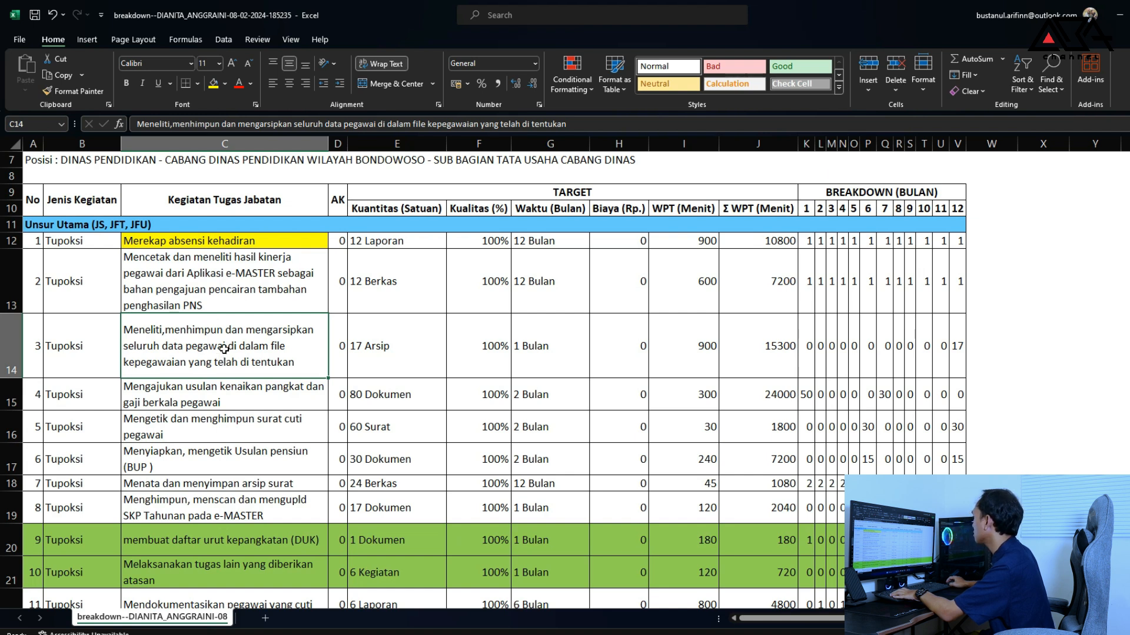
{"action": "left_click", "coordinate": [213, 83]}
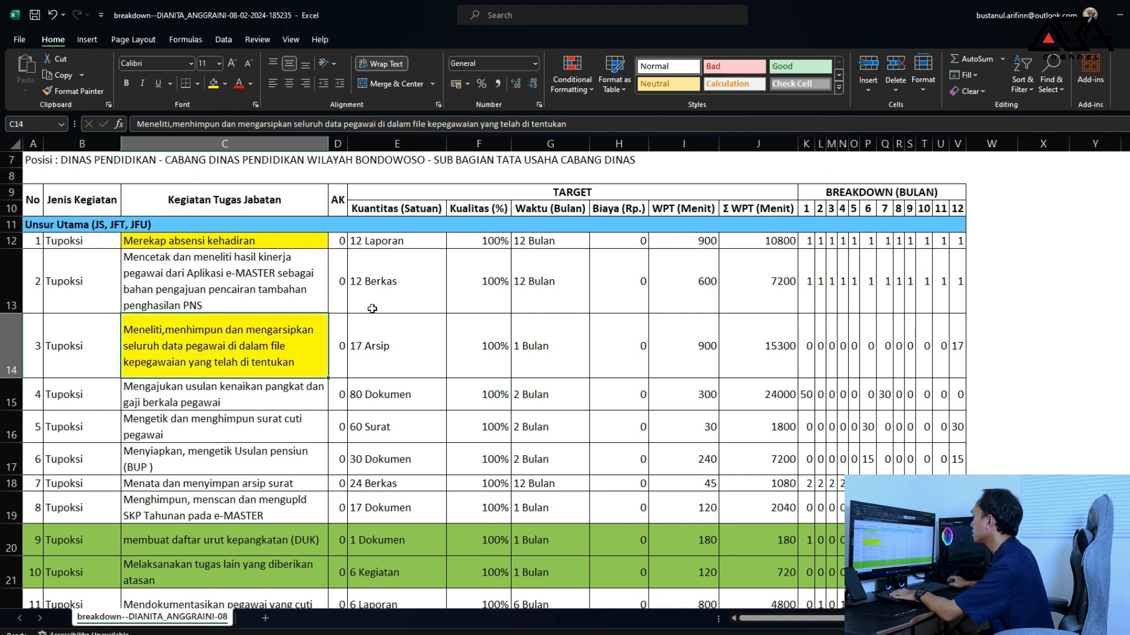
{"action": "left_click", "coordinate": [373, 360]}
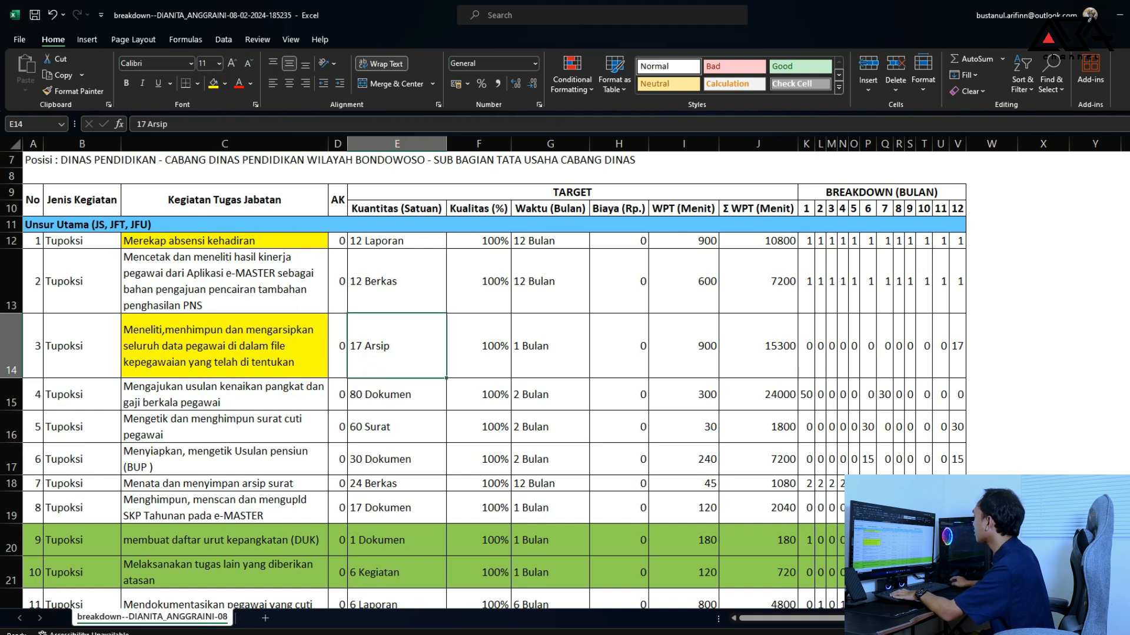
In the browser's employee data archiving breakdown, enter 0 for Januari to Nopember and 1 for Desember, then save and confirm it
{"action": "left_click", "coordinate": [1122, 17]}
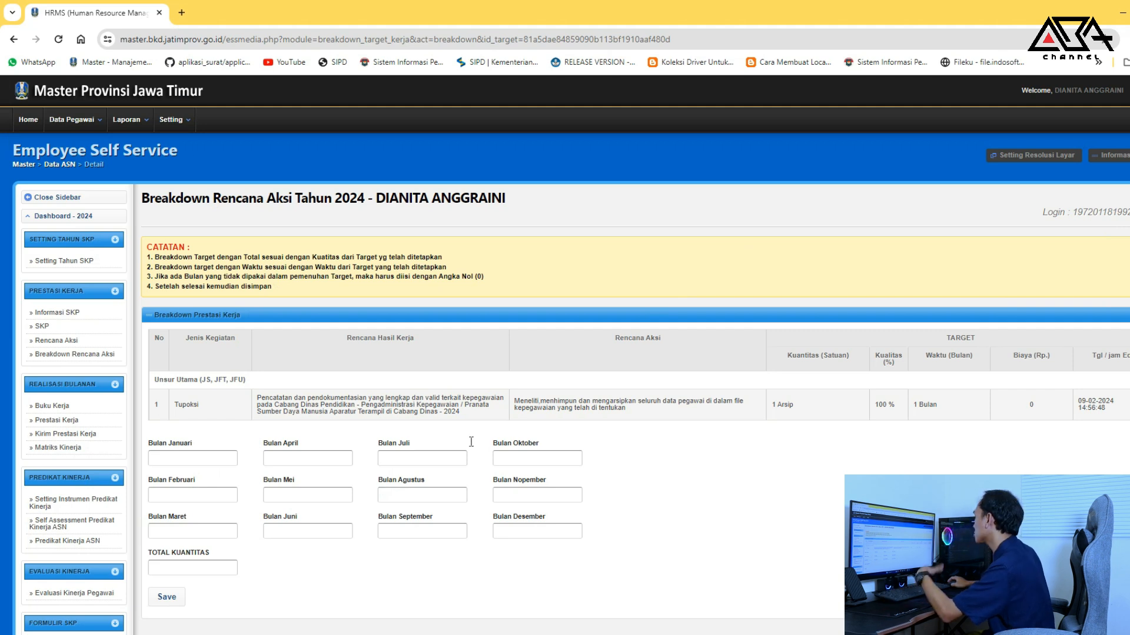
{"action": "left_click", "coordinate": [229, 459]}
{"action": "type", "text": "0"}
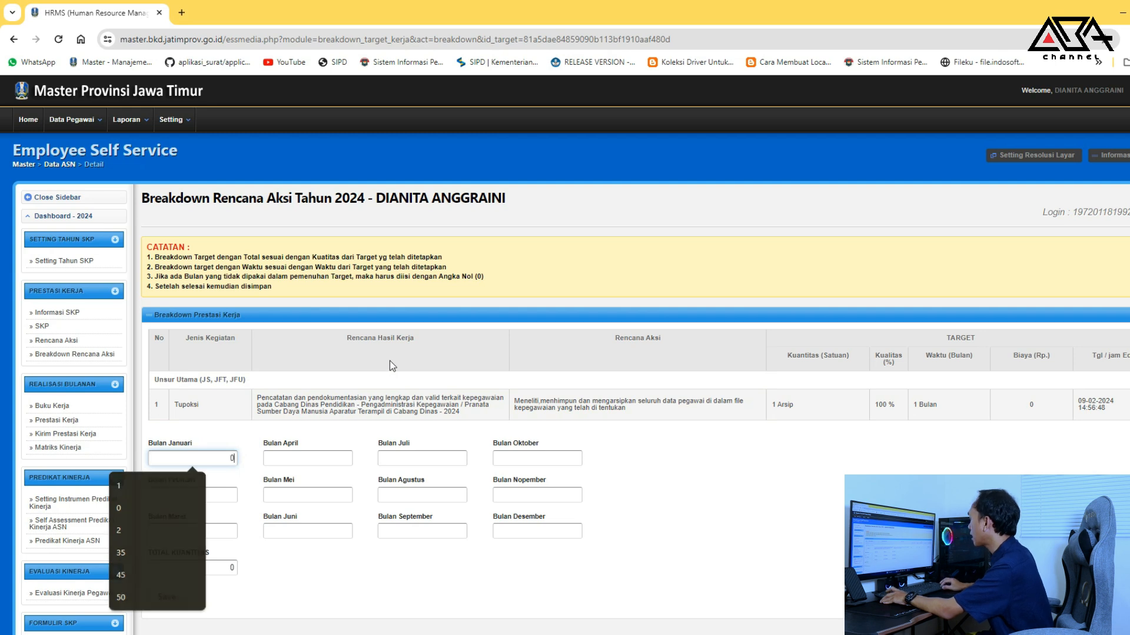
{"action": "type", "text": "\t0\t0\t0\t0\t0\t0\t0\t0\t0\t0\t1"}
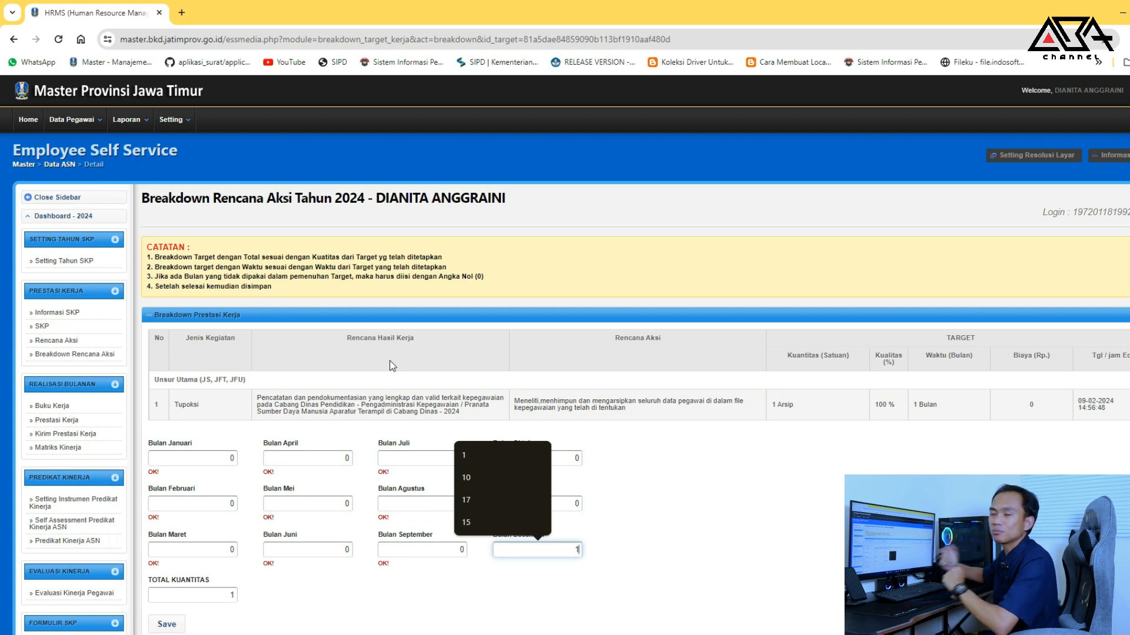
{"action": "left_click", "coordinate": [166, 624]}
{"action": "left_click", "coordinate": [651, 117]}
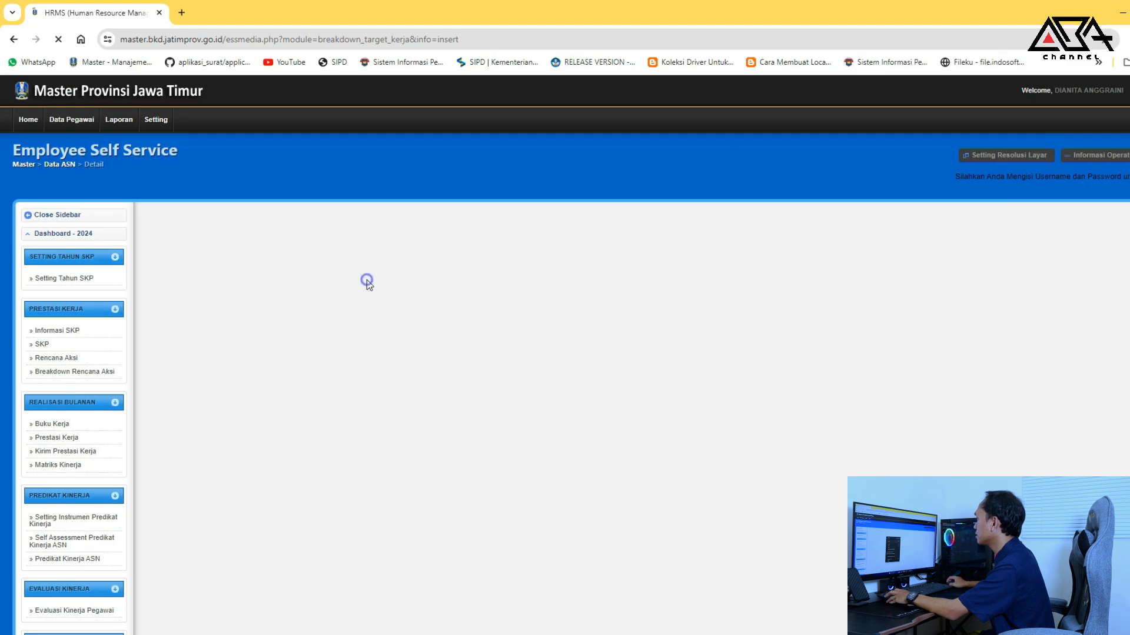
{"action": "right_click", "coordinate": [366, 281]}
{"action": "left_click", "coordinate": [398, 328]}
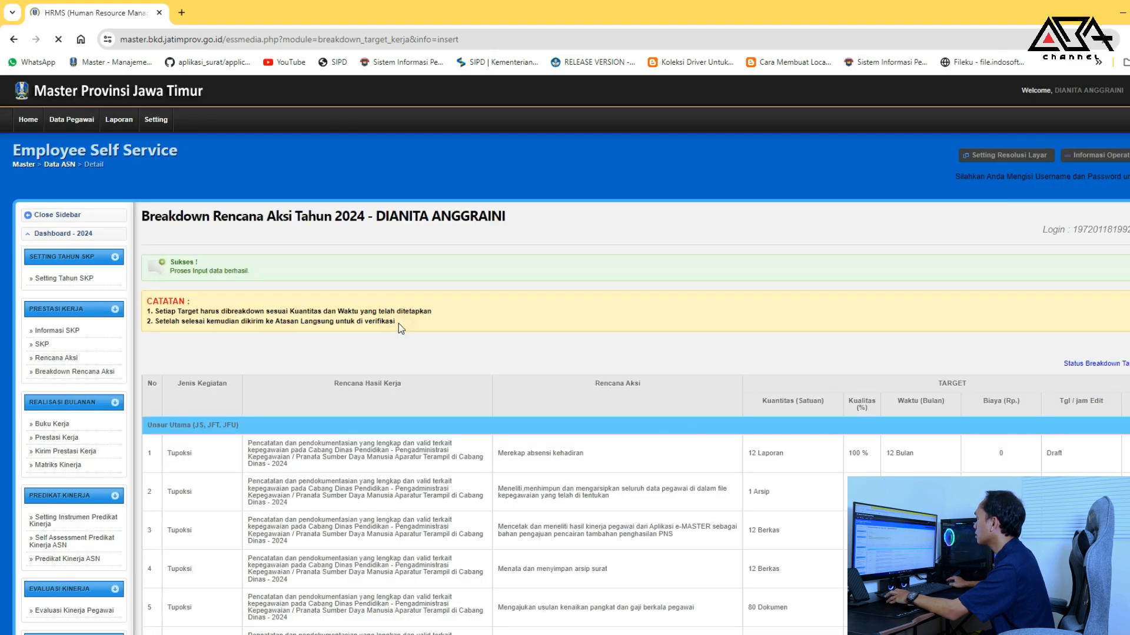
Check the saved activities' draft status, then enter 1 for every month in the "Mencetak dan meneliti hasil kinerja pegawai" breakdown and save it
{"action": "scroll", "coordinate": [424, 320], "scroll_direction": "down", "scroll_amount": 3}
{"action": "double_click", "coordinate": [1077, 311]}
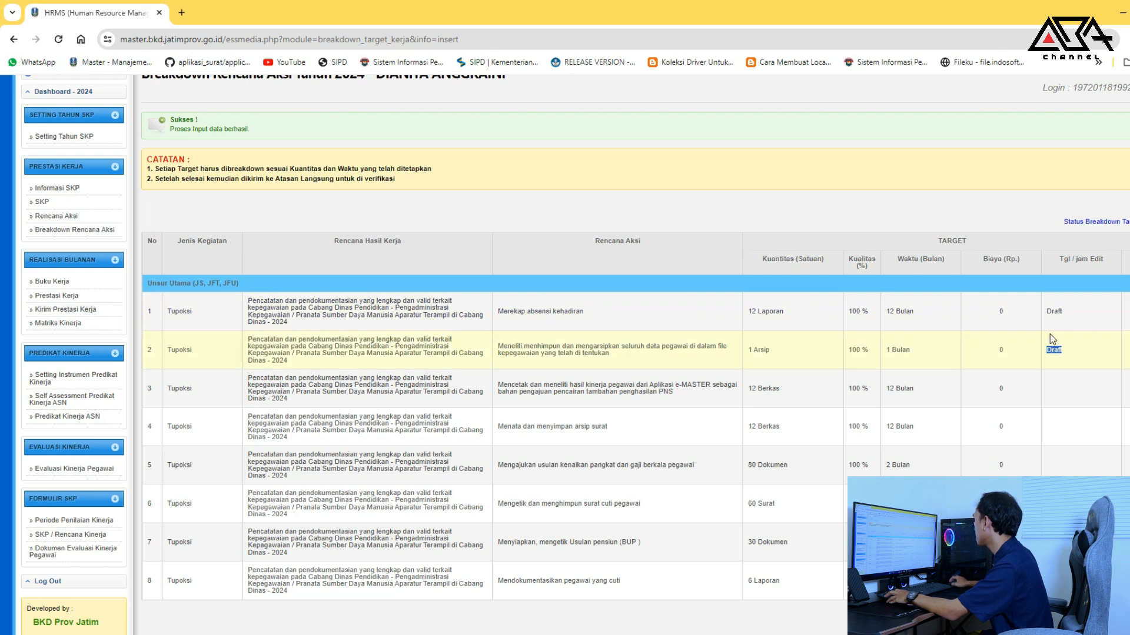
{"action": "left_click_drag", "start_coordinate": [506, 388], "coordinate": [676, 393]}
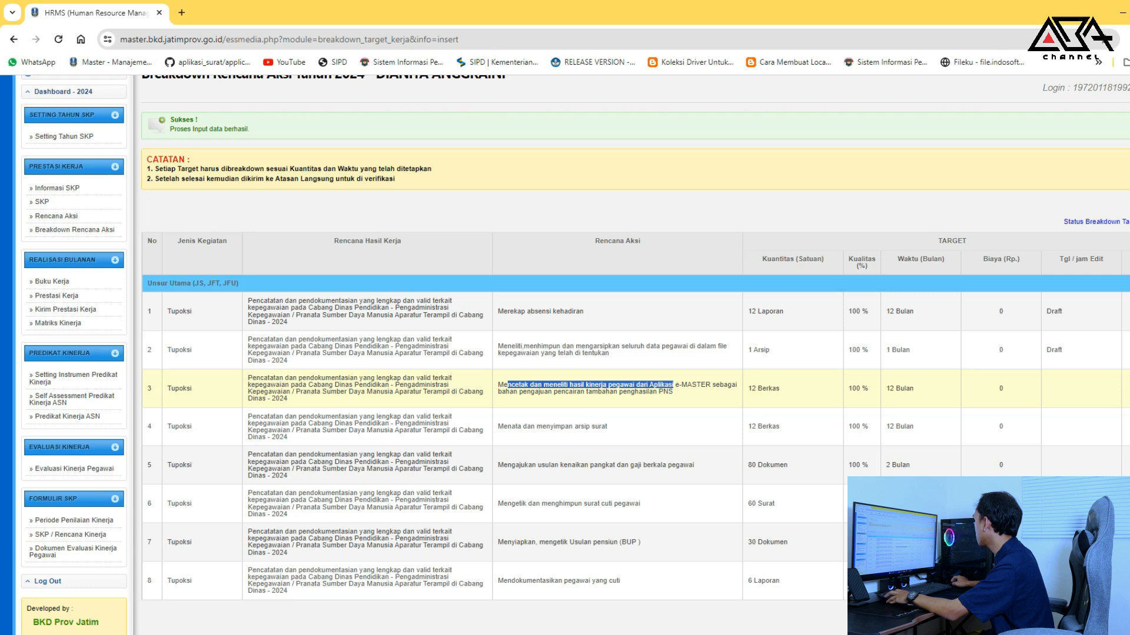
{"action": "left_click", "coordinate": [1126, 389]}
{"action": "left_click", "coordinate": [222, 459]}
{"action": "type", "text": "1\t1\t1\t1\t1\t1\t1\t1\t1\t1\t1\t1"}
{"action": "key", "text": "Return"}
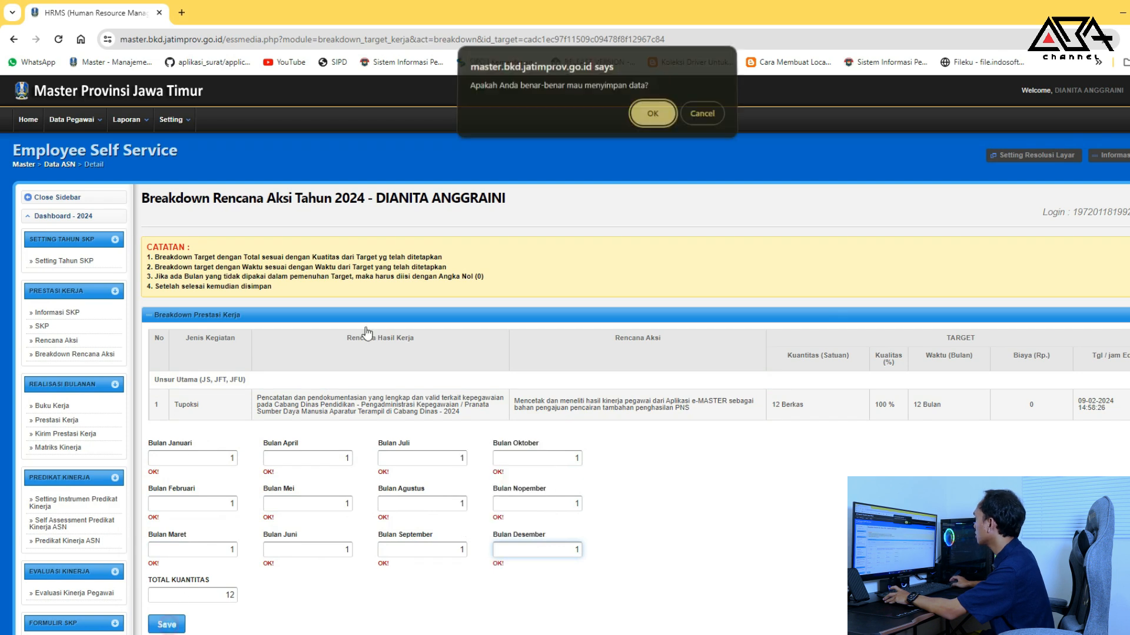
{"action": "left_click", "coordinate": [647, 116]}
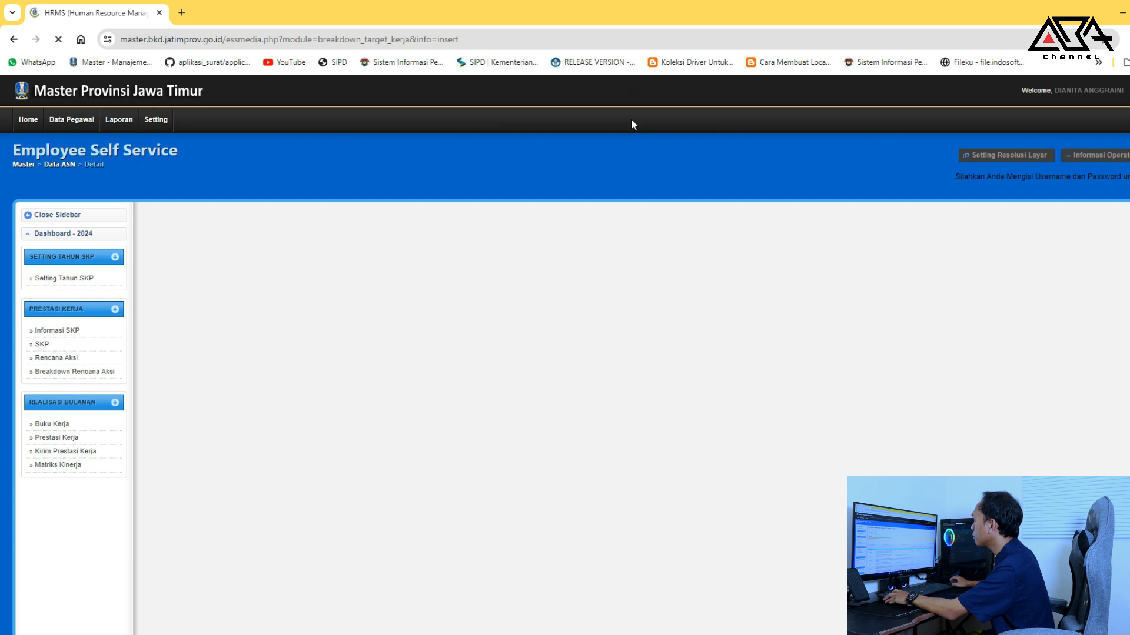
Enter 1 for every month from Januari to Desember in the breakdown of "Menata dan menyimpan arsip surat", then save and confirm it
{"action": "scroll", "coordinate": [852, 289], "scroll_direction": "down", "scroll_amount": 4}
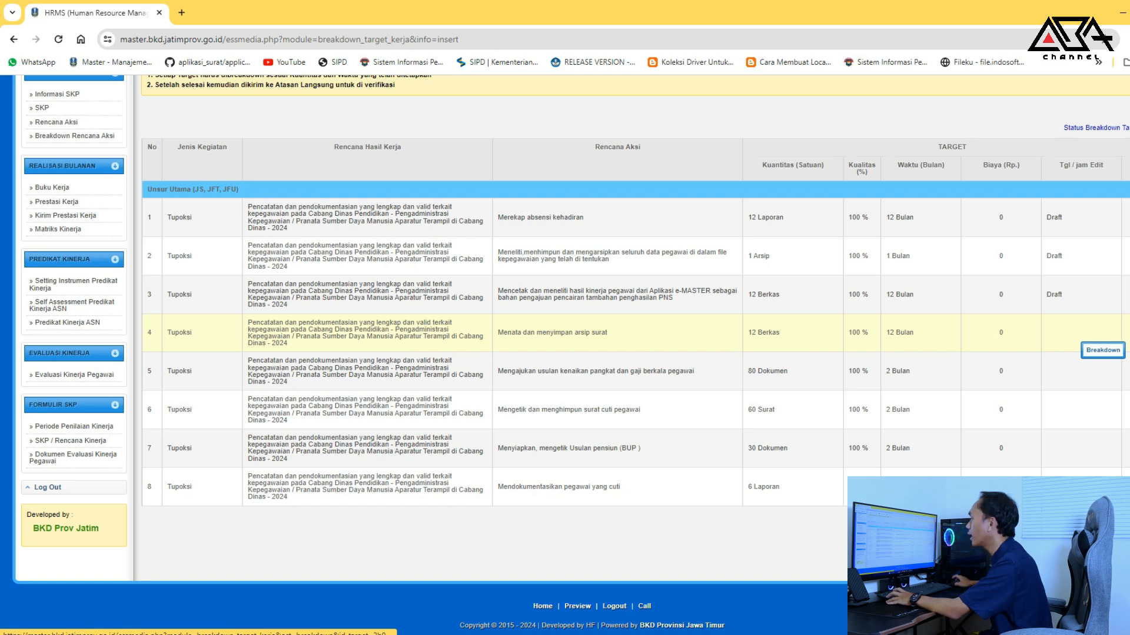
{"action": "left_click", "coordinate": [1125, 333]}
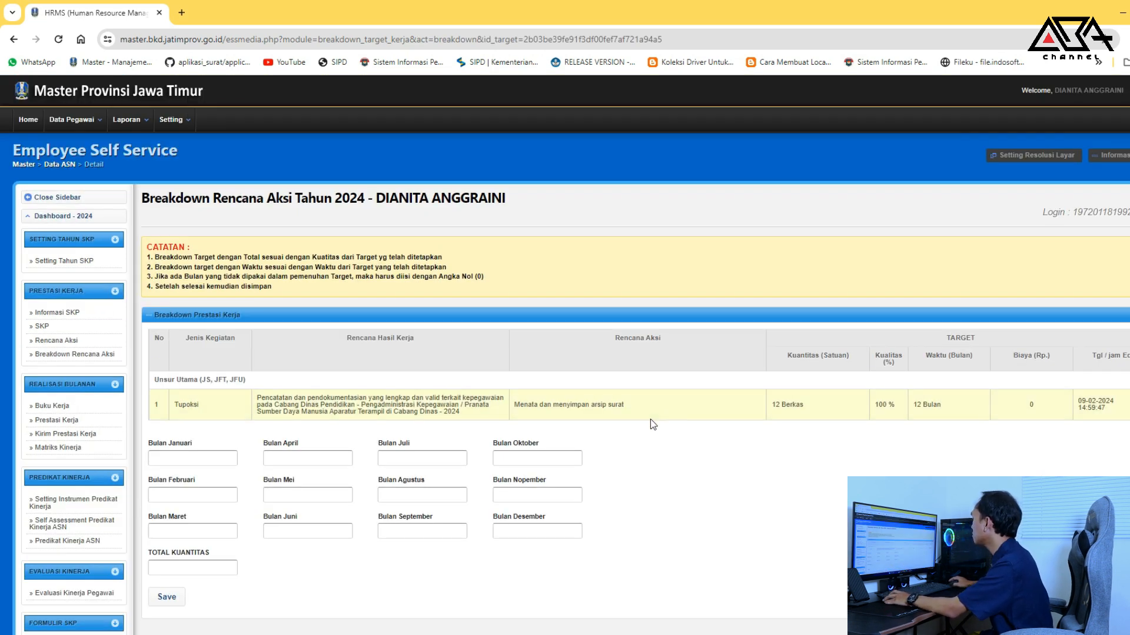
{"action": "left_click", "coordinate": [236, 463]}
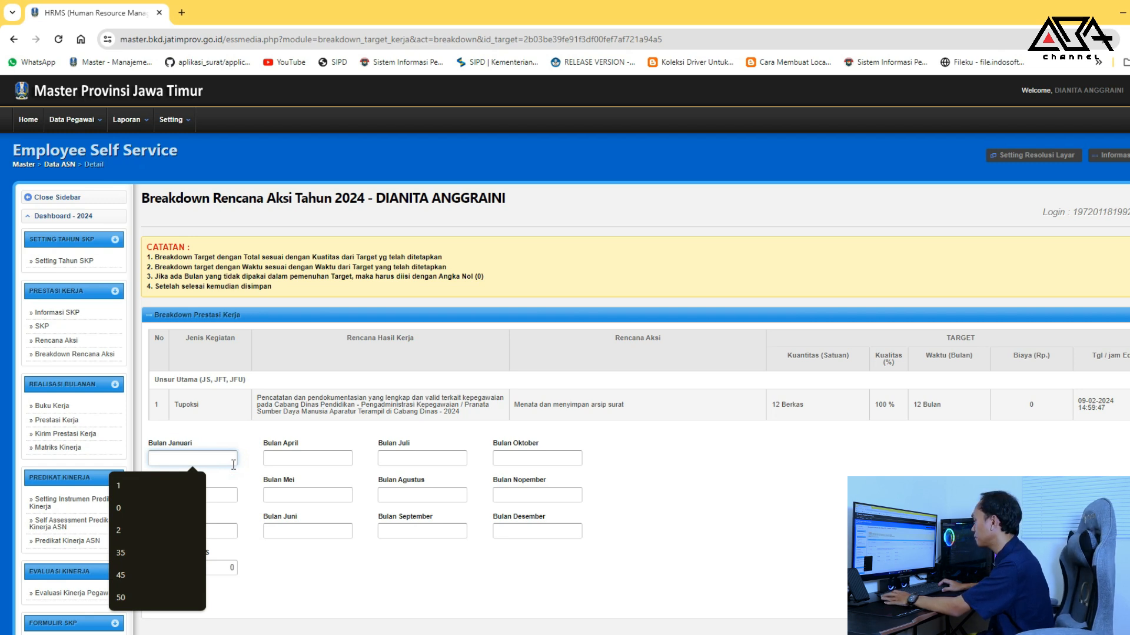
{"action": "type", "text": "1"}
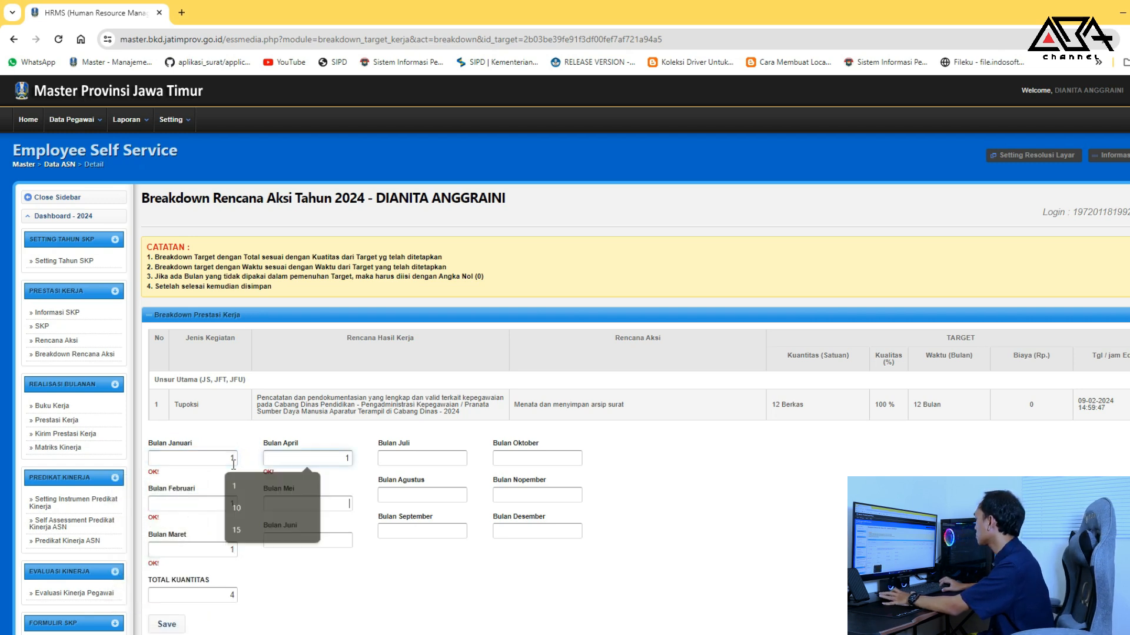
{"action": "type", "text": "\t1\t1\t1\t1\t1\t1\t1\t1\t1\t1\t1"}
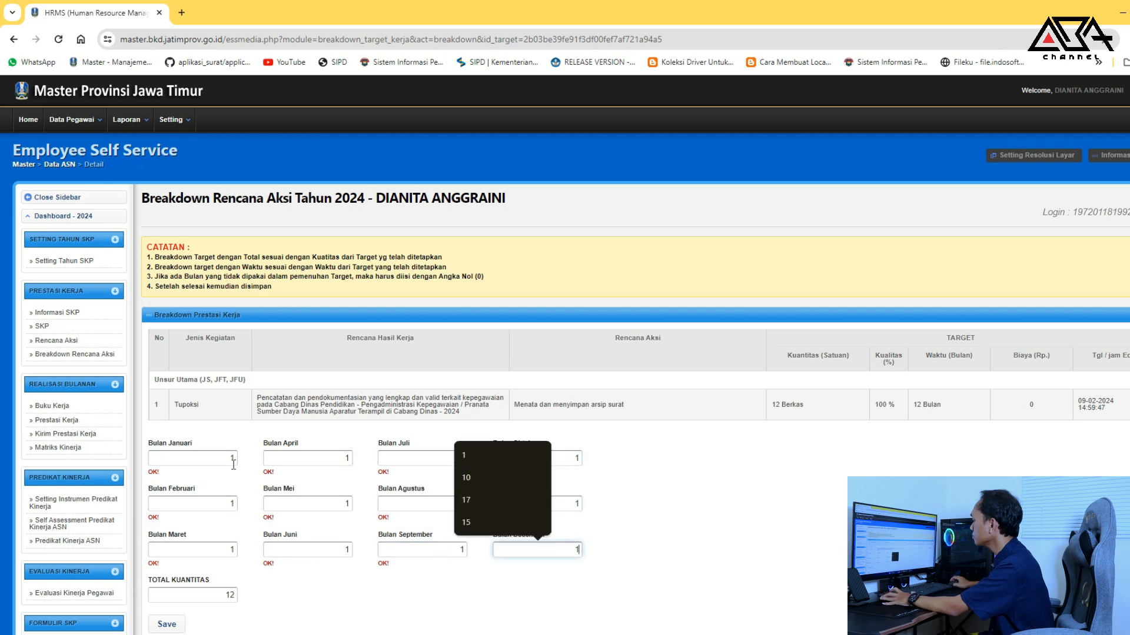
{"action": "left_click", "coordinate": [166, 625]}
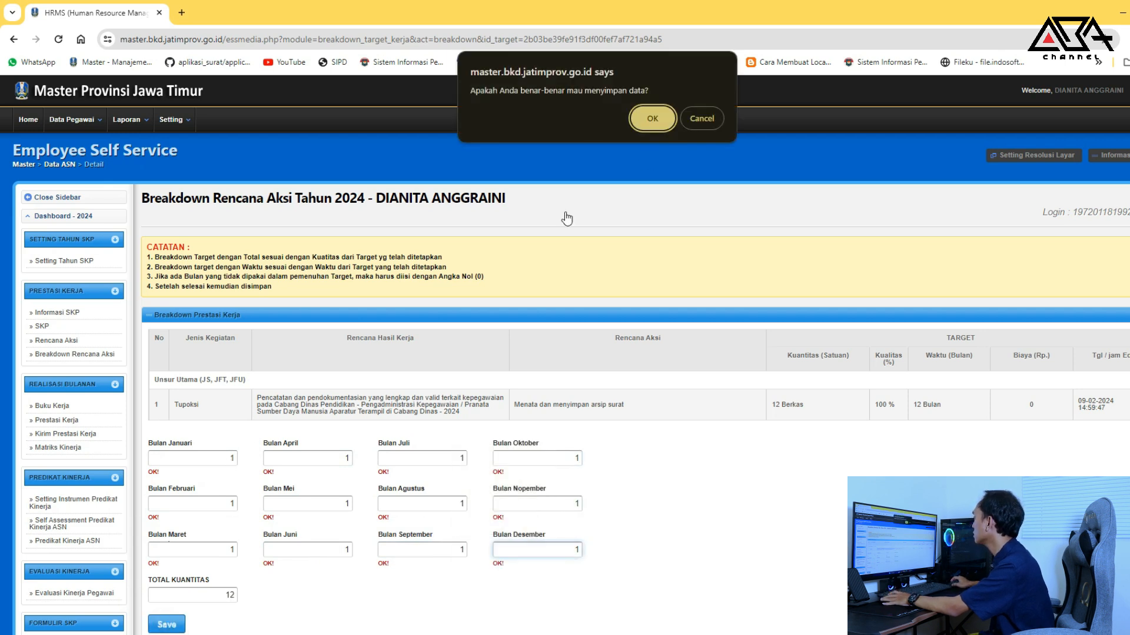
{"action": "left_click", "coordinate": [653, 117]}
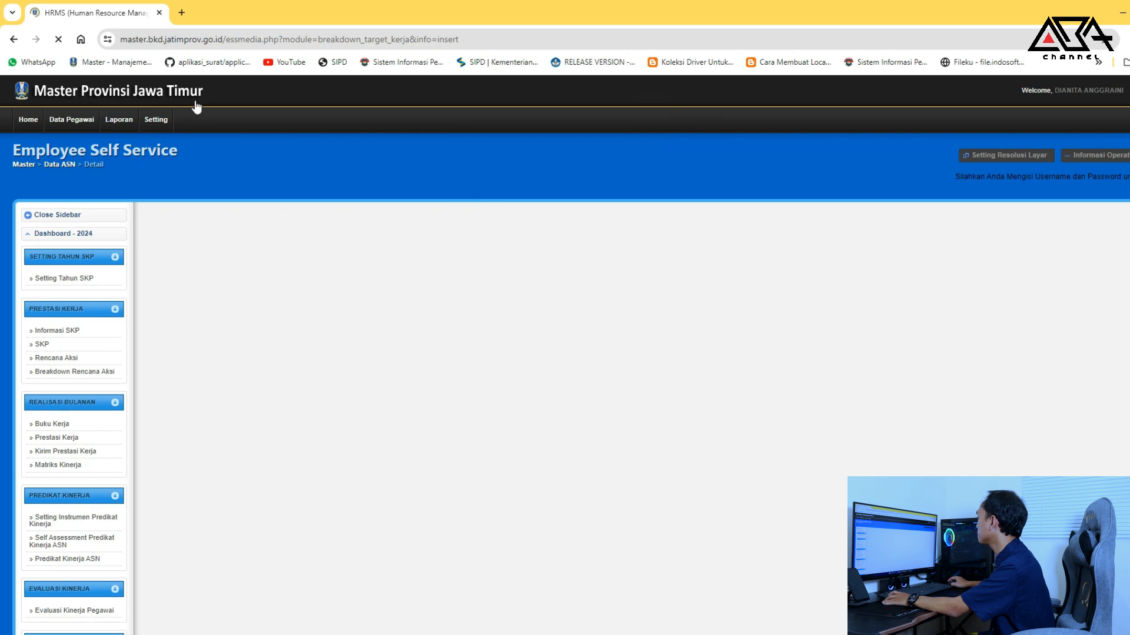
Open the breakdown form for "Mengajukan usulan kenaikan pangkat dan gaji berkala pegawai" and check its target quantity and duration in months
{"action": "scroll", "coordinate": [954, 351], "scroll_direction": "down", "scroll_amount": 4}
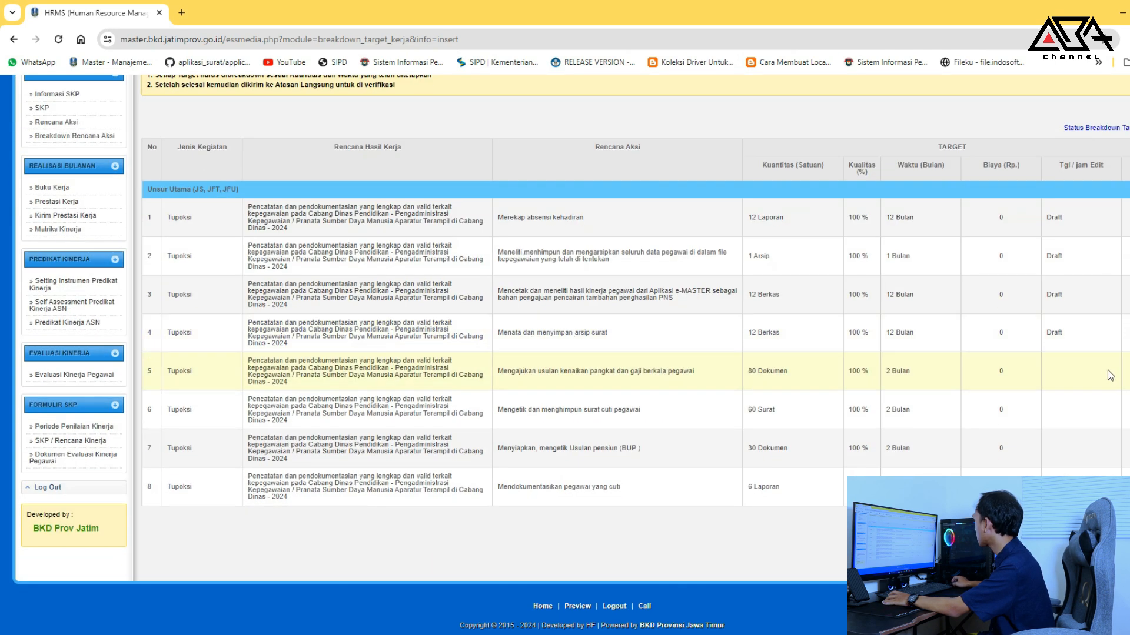
{"action": "left_click", "coordinate": [1096, 385]}
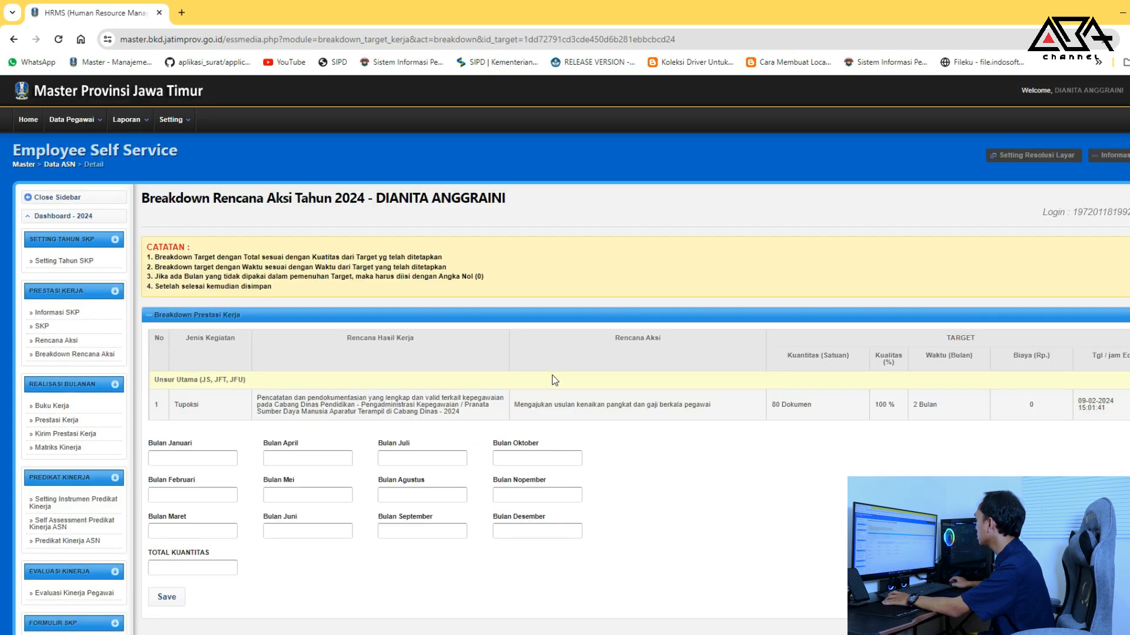
{"action": "scroll", "coordinate": [552, 376], "scroll_direction": "down", "scroll_amount": 1}
{"action": "left_click_drag", "start_coordinate": [769, 341], "coordinate": [824, 340]}
{"action": "left_click_drag", "start_coordinate": [909, 343], "coordinate": [946, 344]}
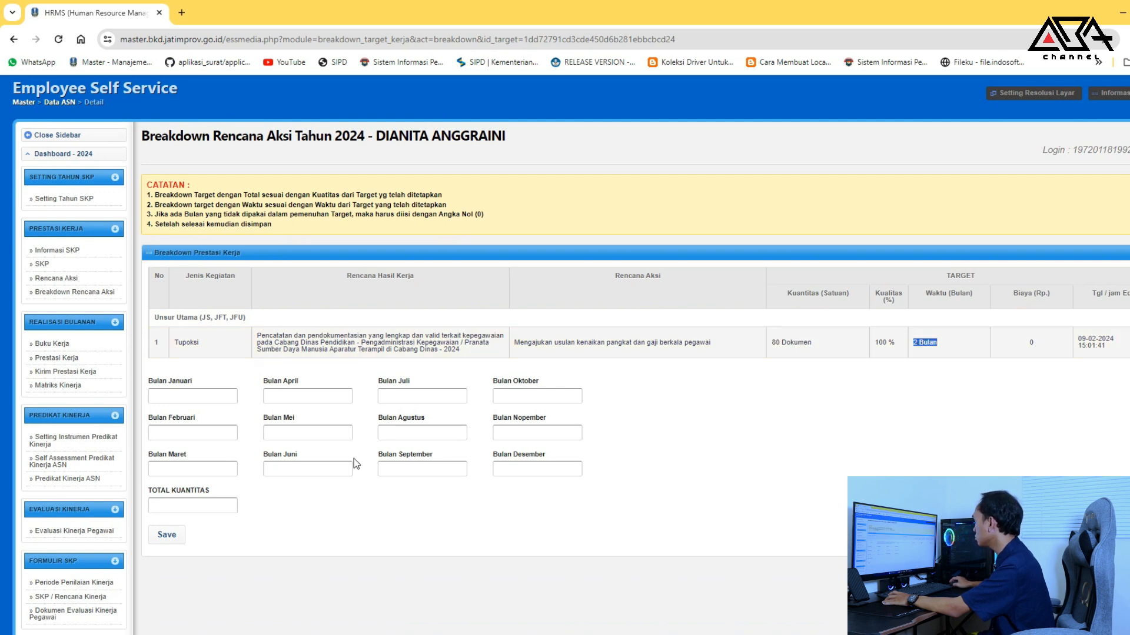
{"action": "left_click_drag", "start_coordinate": [515, 342], "coordinate": [711, 346]}
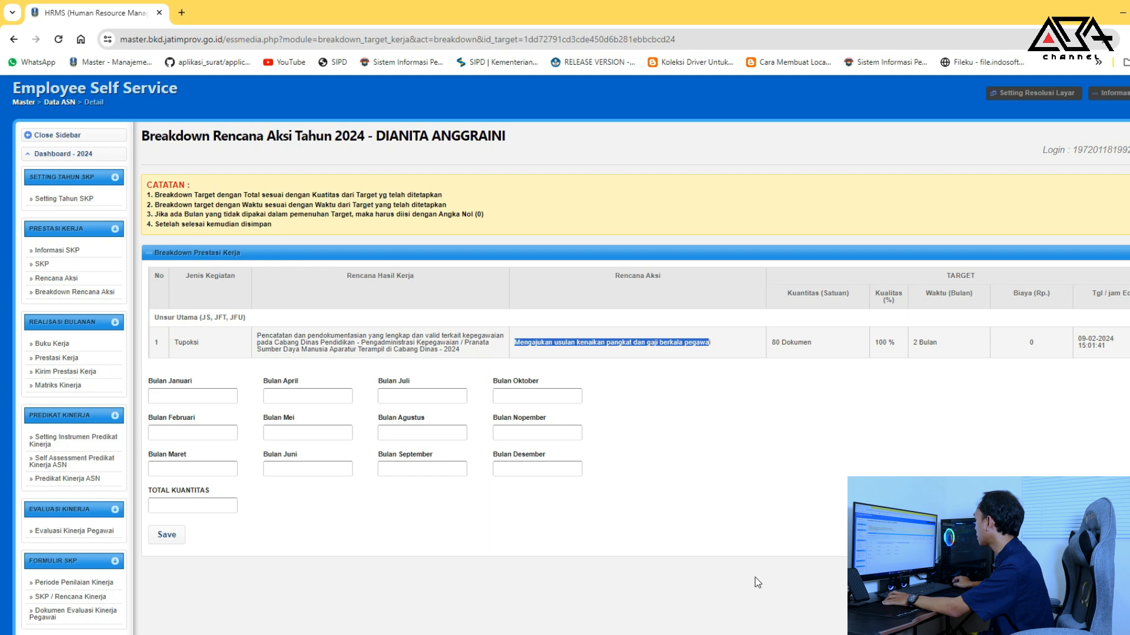
In the Excel breakdown workbook, fill the activity name cells in rows 13 and 15 with yellow
{"action": "key", "text": "alt+Tab"}
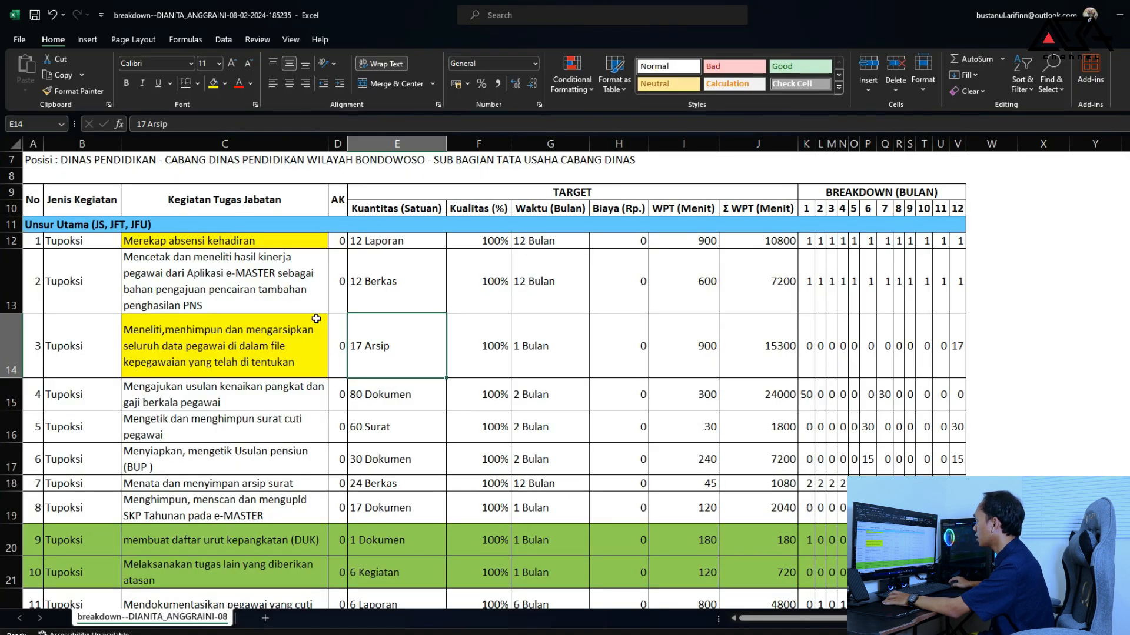
{"action": "left_click", "coordinate": [291, 286]}
{"action": "left_click", "coordinate": [213, 84]}
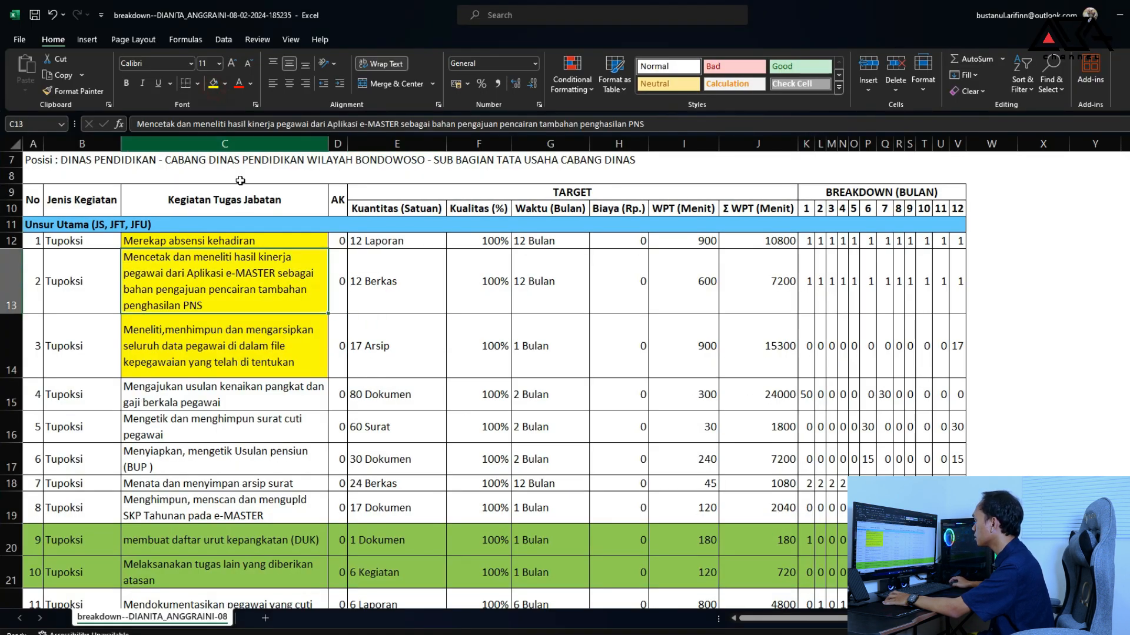
{"action": "left_click", "coordinate": [306, 398]}
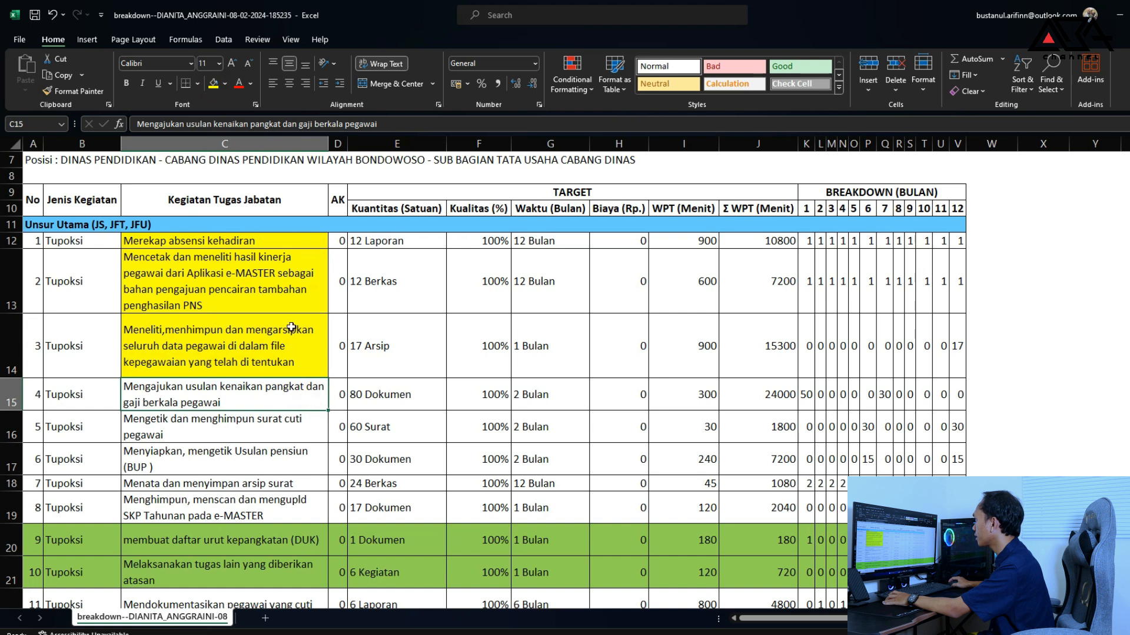
{"action": "left_click", "coordinate": [213, 84]}
Check the duration and the monthly distribution of the rank and salary increase proposals in row 15
{"action": "left_click", "coordinate": [531, 401]}
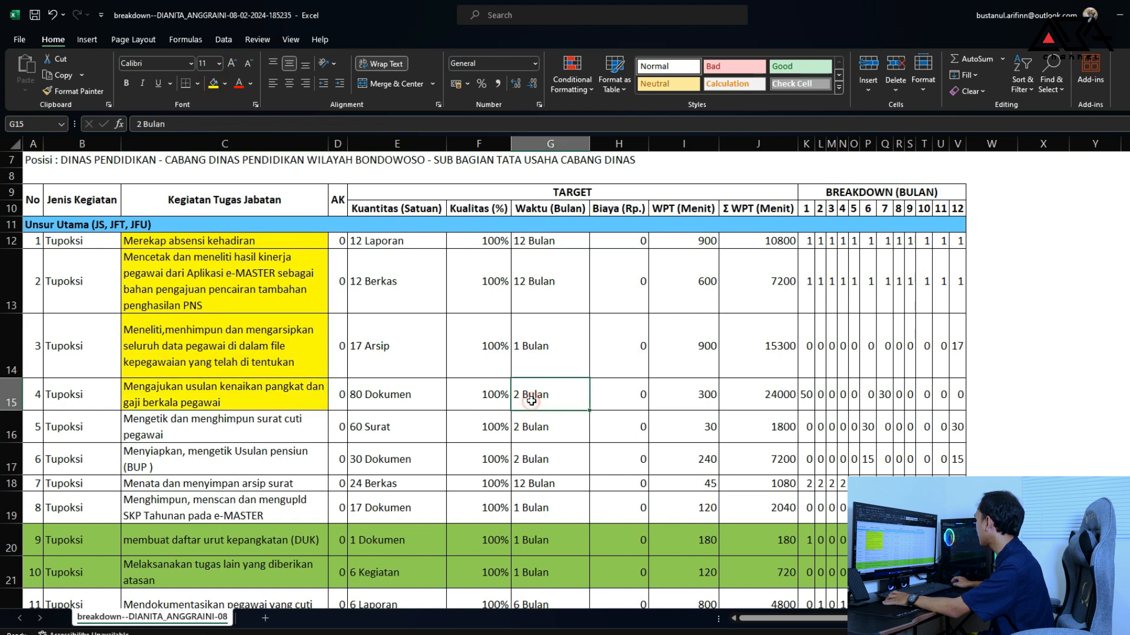
{"action": "left_click", "coordinate": [886, 399]}
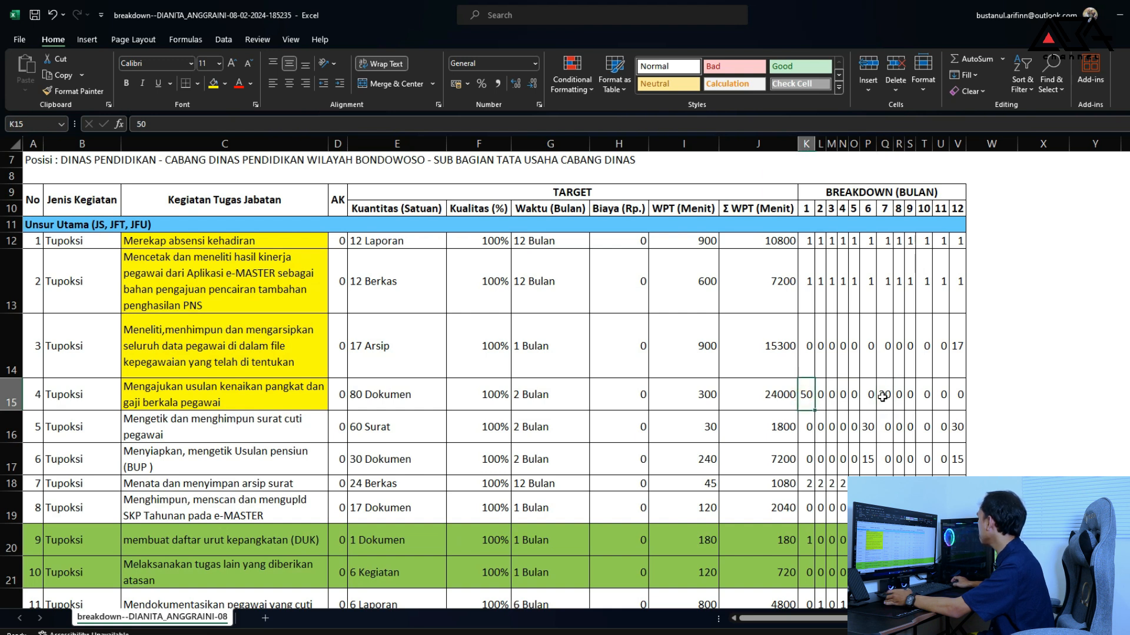
{"action": "left_click", "coordinate": [884, 397]}
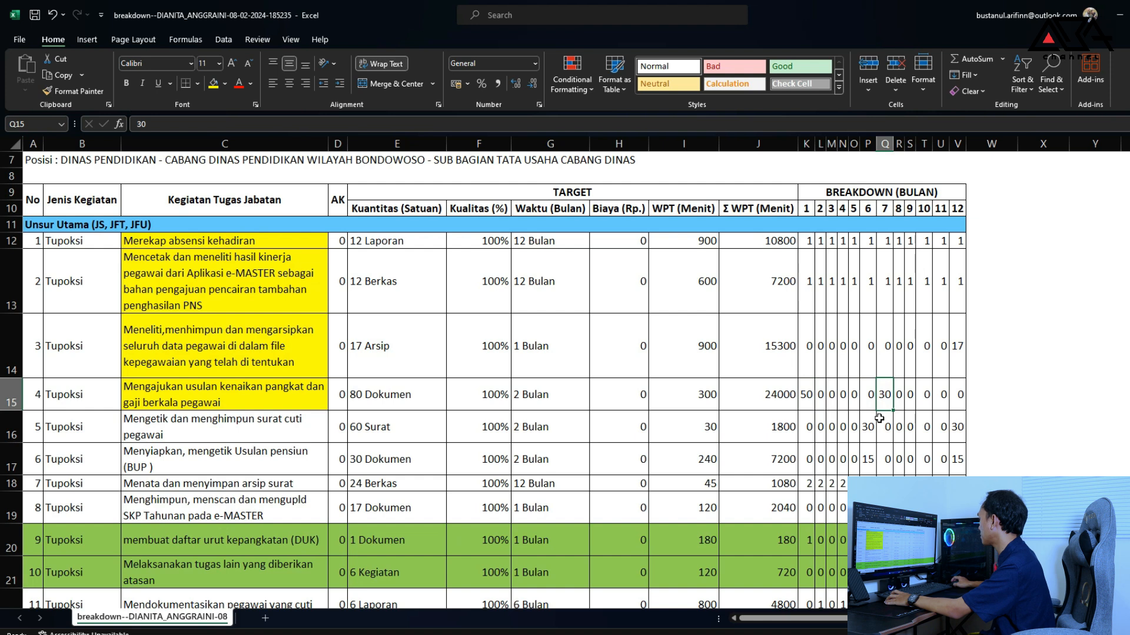
Recheck the monthly values in row 15, then enter 0 for Januari, Februari and Maret in the e-Master breakdown form
{"action": "left_click", "coordinate": [811, 394]}
{"action": "left_click", "coordinate": [887, 401]}
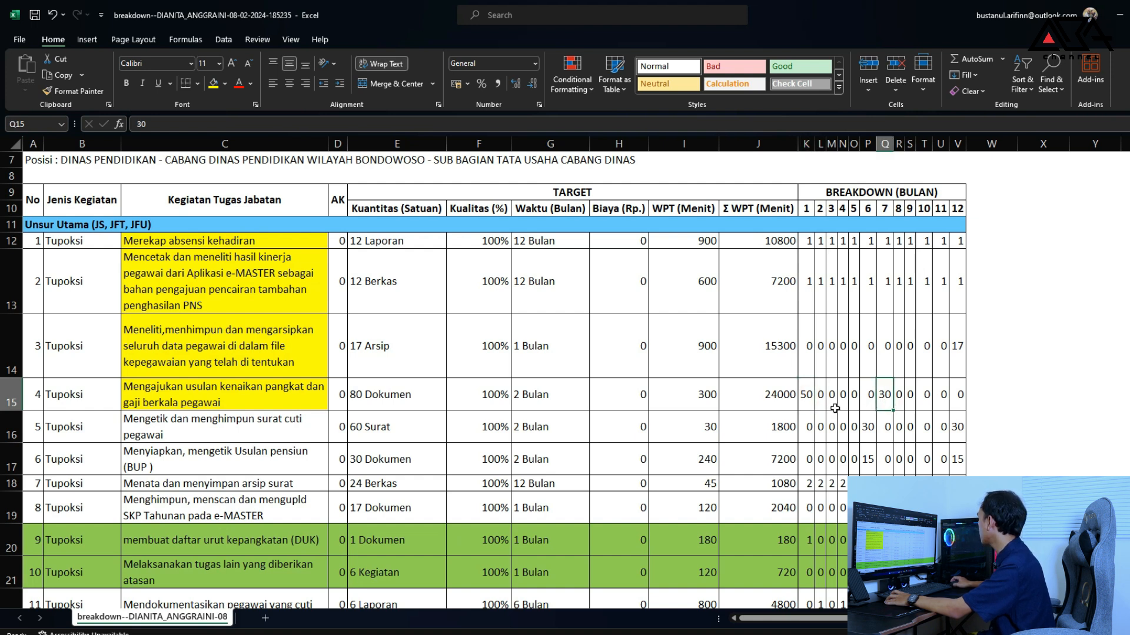
{"action": "key", "text": "alt+Tab"}
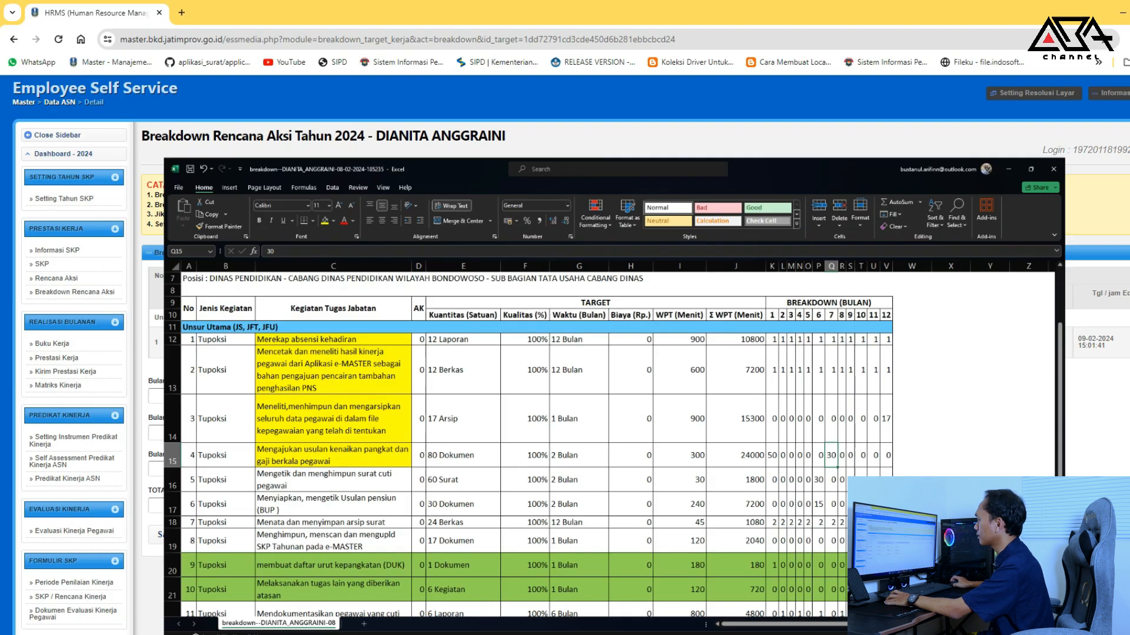
{"action": "left_click", "coordinate": [216, 396]}
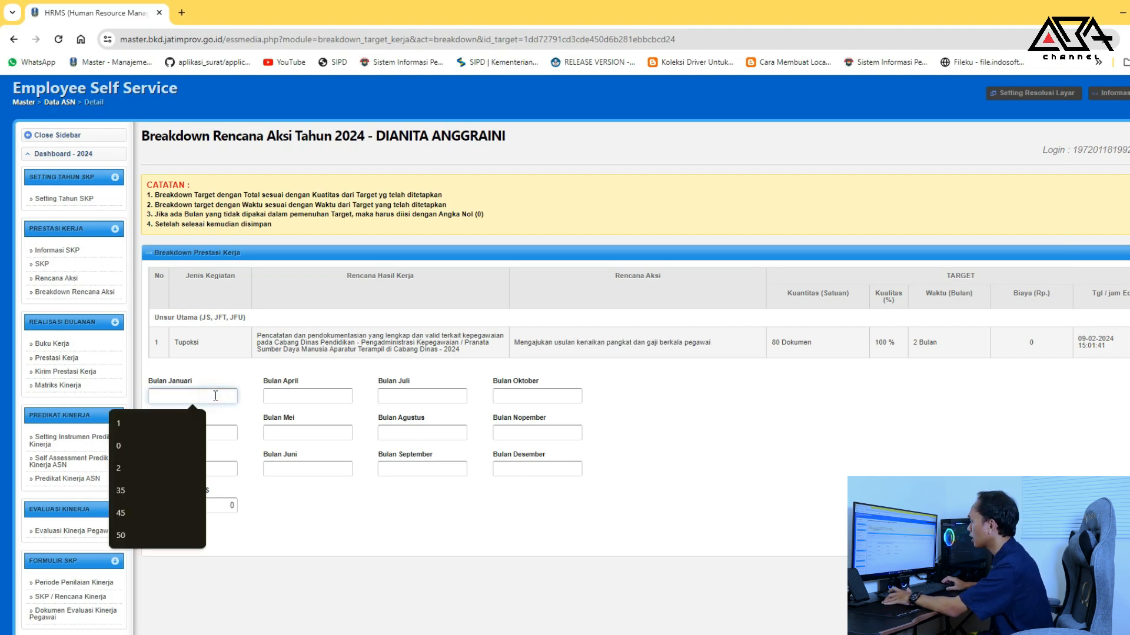
{"action": "type", "text": "0"}
{"action": "key", "text": "Tab"}
{"action": "type", "text": "0"}
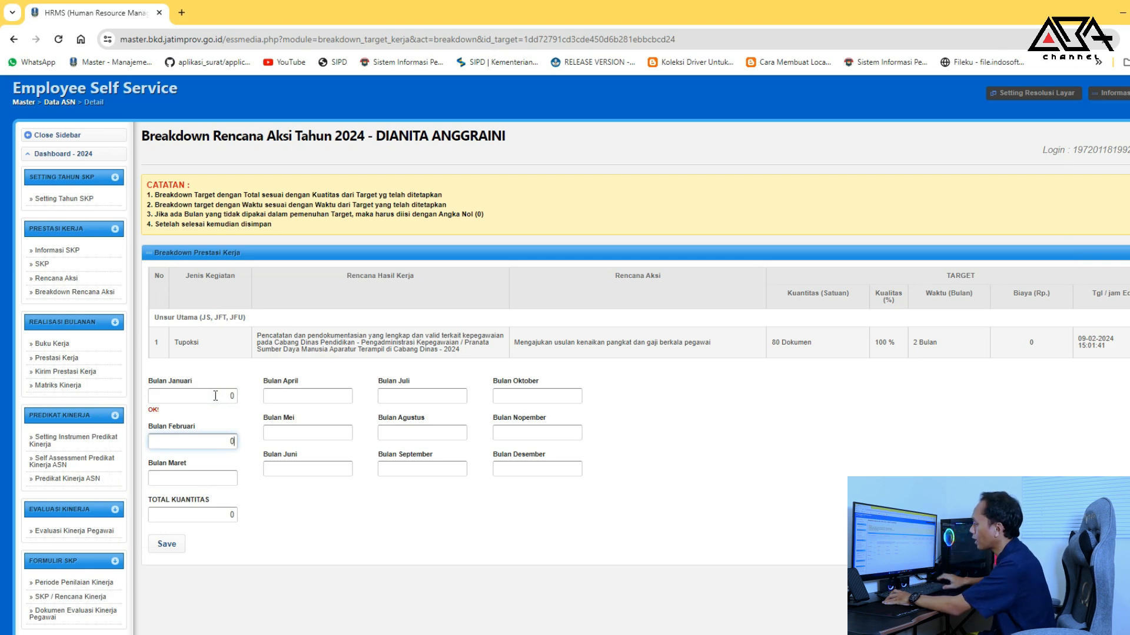
{"action": "key", "text": "Tab"}
{"action": "type", "text": "0"}
{"action": "key", "text": "Tab"}
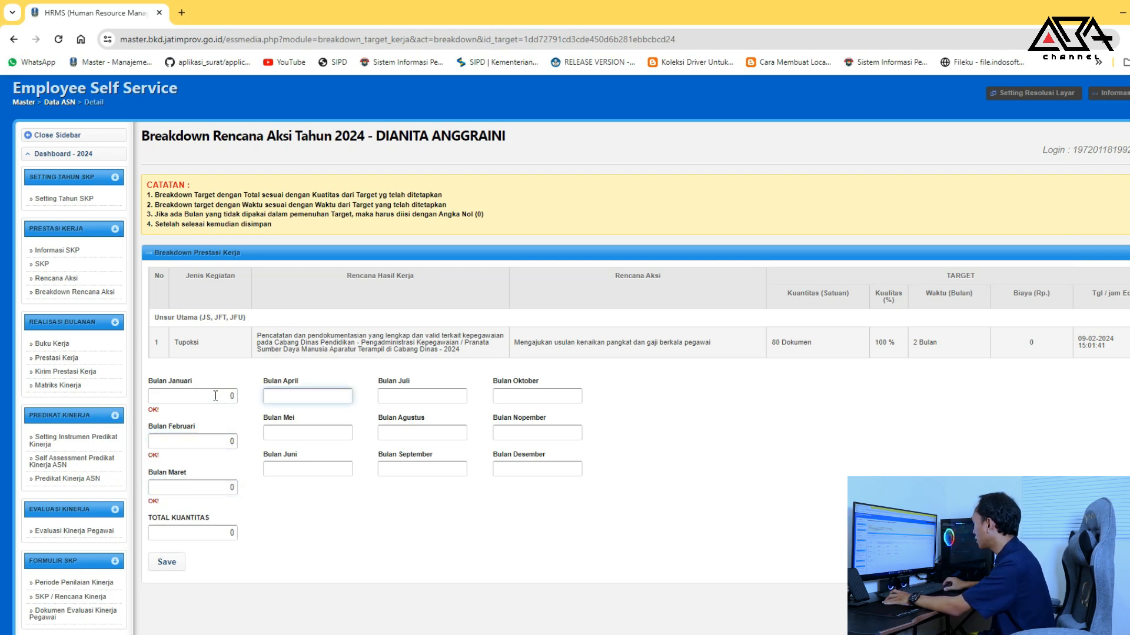
Enter 40 for April and 0 for Mei and Juni in the breakdown of the rank and salary increase proposals
{"action": "type", "text": "40"}
{"action": "key", "text": "Tab"}
{"action": "type", "text": "0"}
{"action": "key", "text": "Tab"}
{"action": "type", "text": "0"}
{"action": "key", "text": "Tab"}
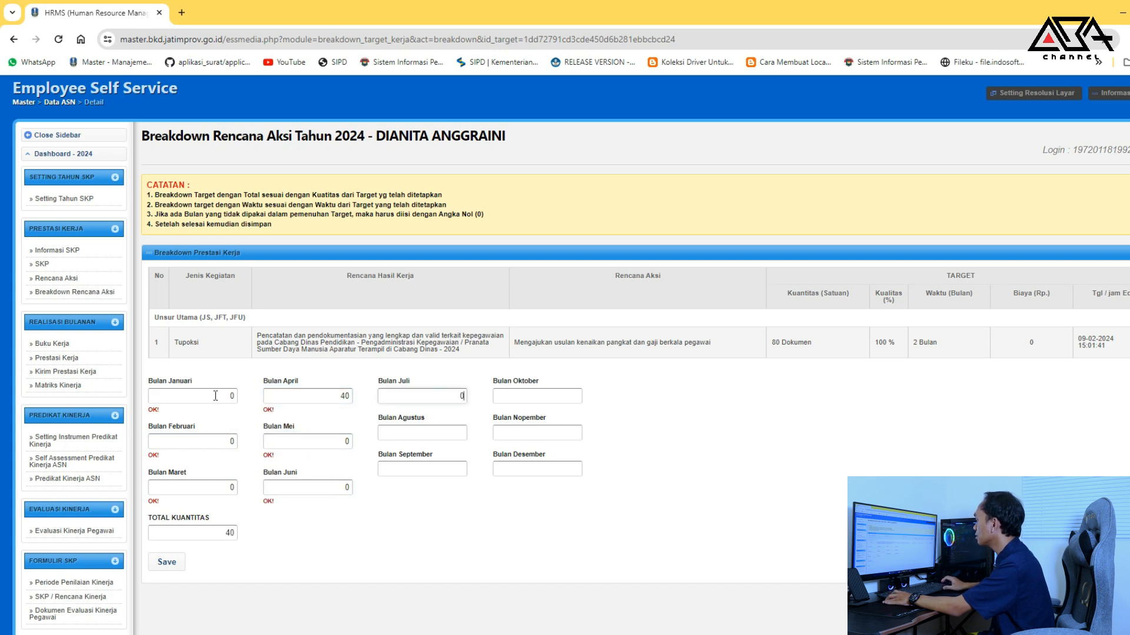
Enter 0 for Juli, Agustus and September and 40 for Oktober in the same breakdown
{"action": "type", "text": "0"}
{"action": "key", "text": "Tab"}
{"action": "type", "text": "0"}
{"action": "key", "text": "Tab"}
{"action": "type", "text": "0"}
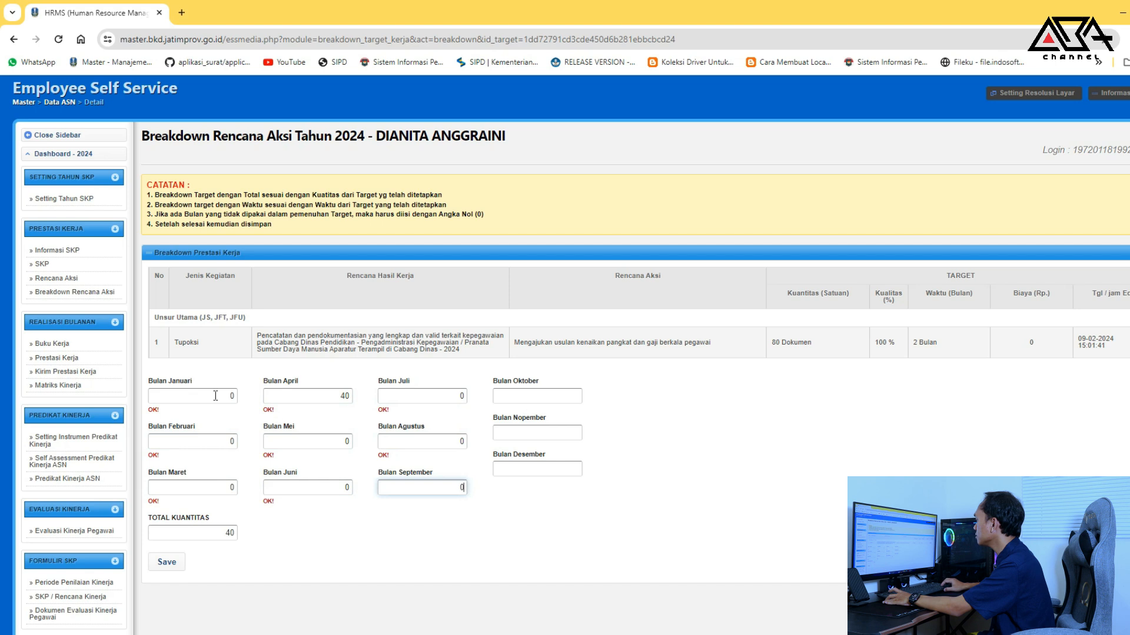
{"action": "key", "text": "Tab"}
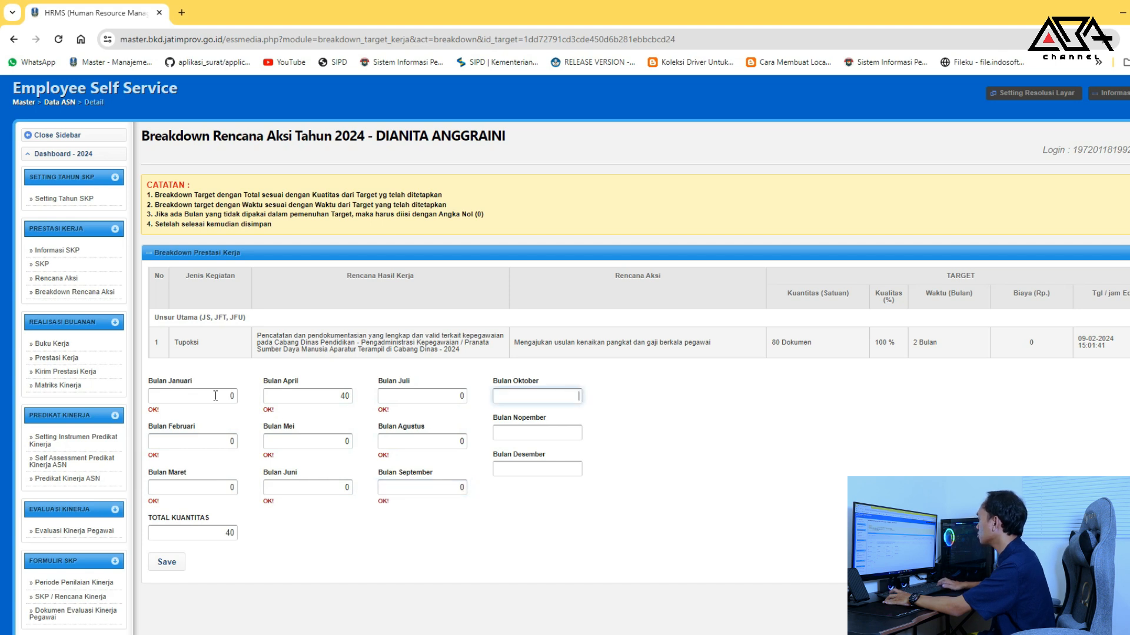
{"action": "key", "text": "Tab"}
{"action": "key", "text": "Tab"}
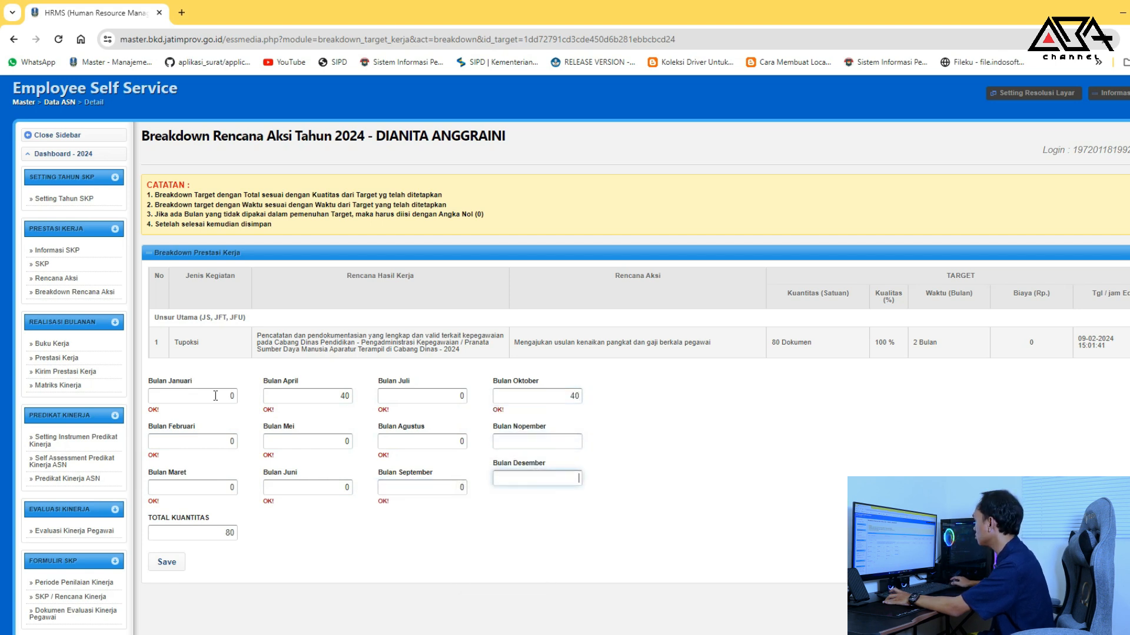
Enter 0 for Nopember and Desember, then start saving the breakdown and cancel the save
{"action": "left_click", "coordinate": [500, 440]}
{"action": "type", "text": "0"}
{"action": "key", "text": "Tab"}
{"action": "type", "text": "0"}
{"action": "left_click", "coordinate": [177, 561]}
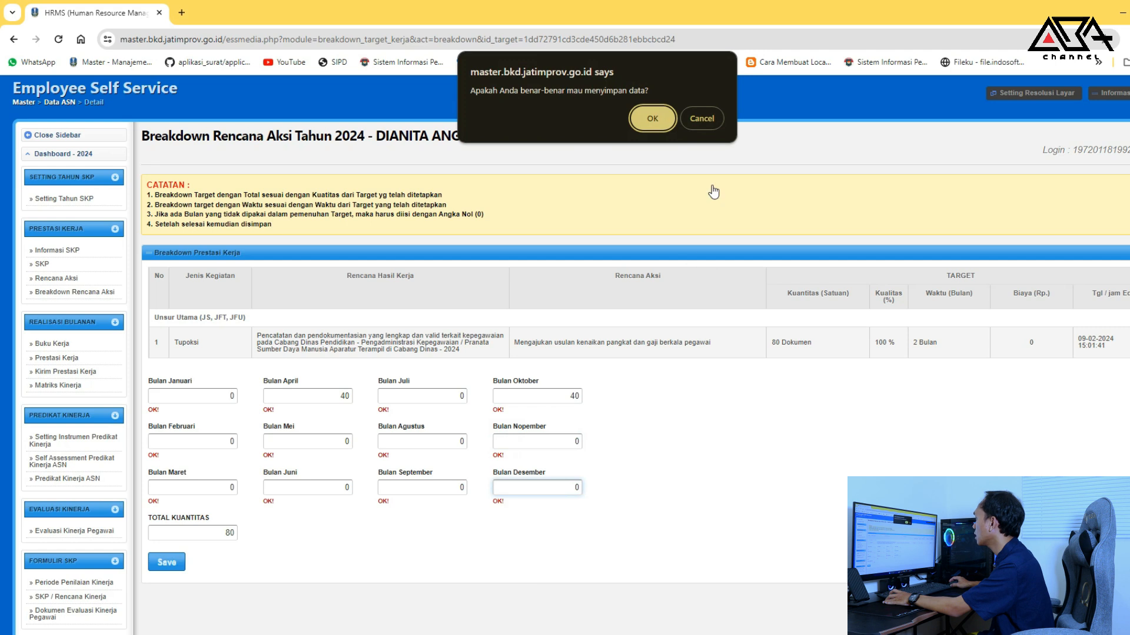
{"action": "left_click", "coordinate": [697, 121]}
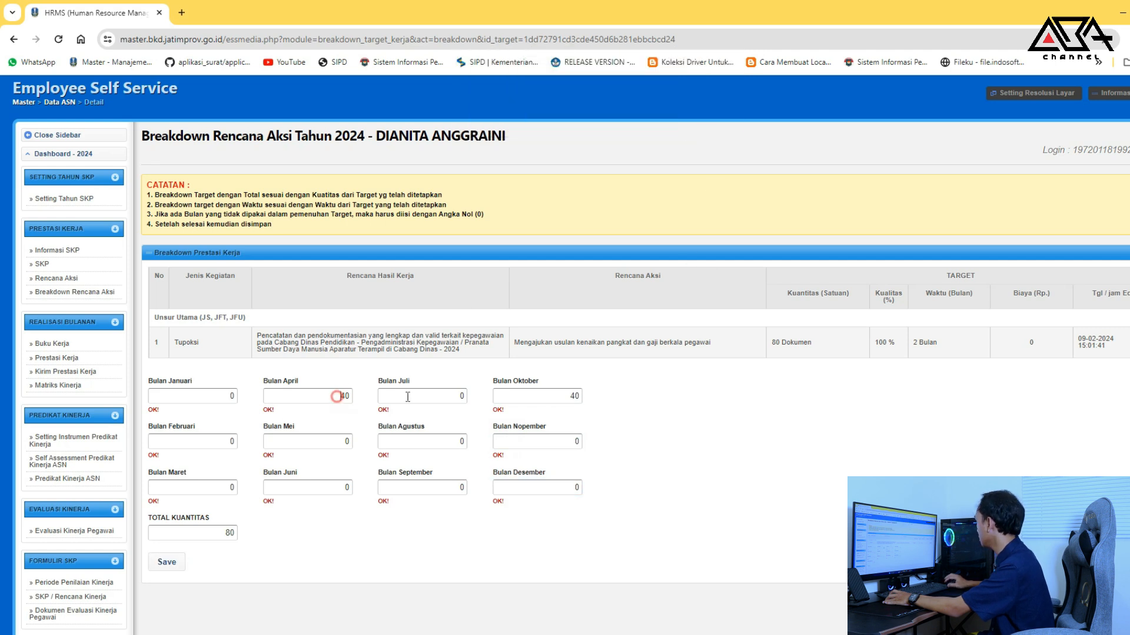
Change the breakdown to 0 for April and Oktober and 40 for Juni and Desember, then save and confirm it
{"action": "type", "text": "0"}
{"action": "key", "text": "Tab"}
{"action": "key", "text": "Tab"}
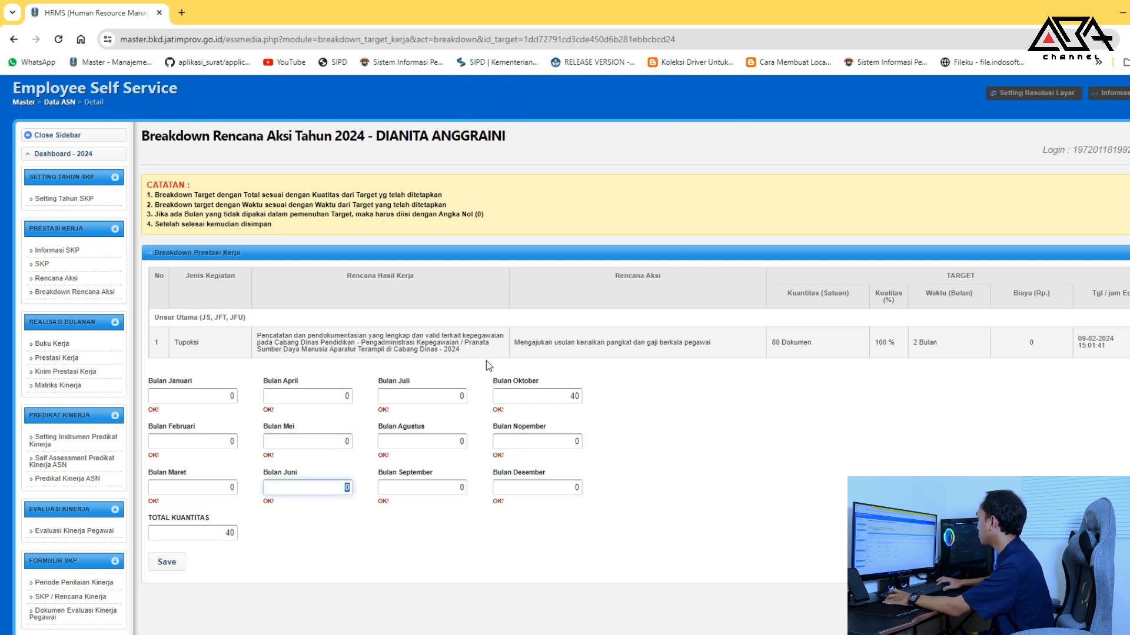
{"action": "type", "text": "40"}
{"action": "key", "text": "Tab"}
{"action": "double_click", "coordinate": [567, 488]}
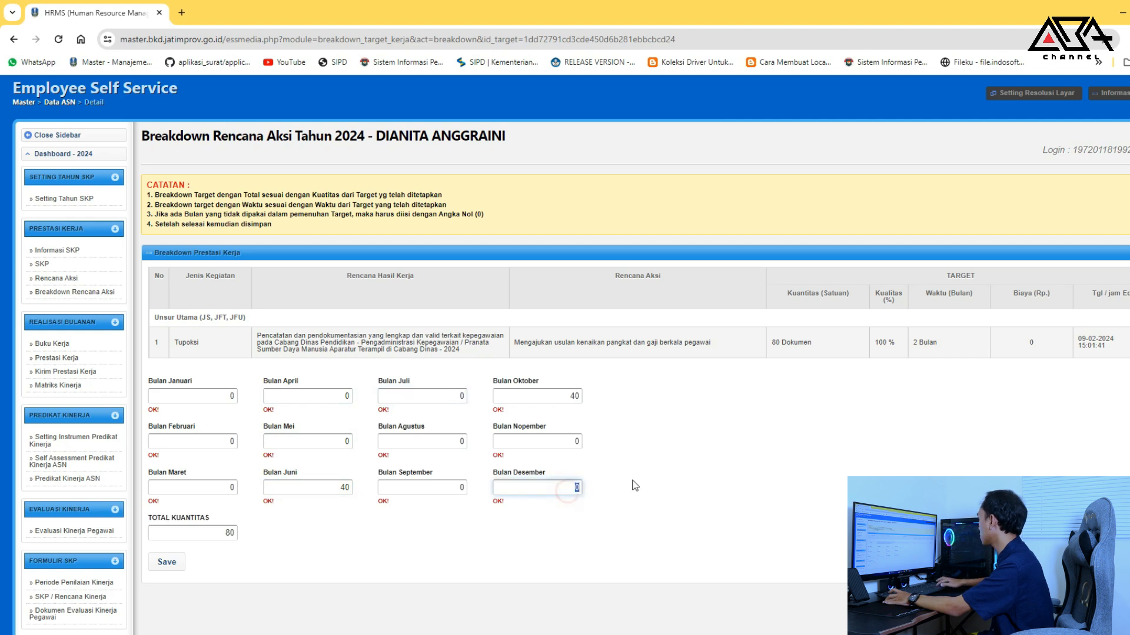
{"action": "double_click", "coordinate": [557, 398]}
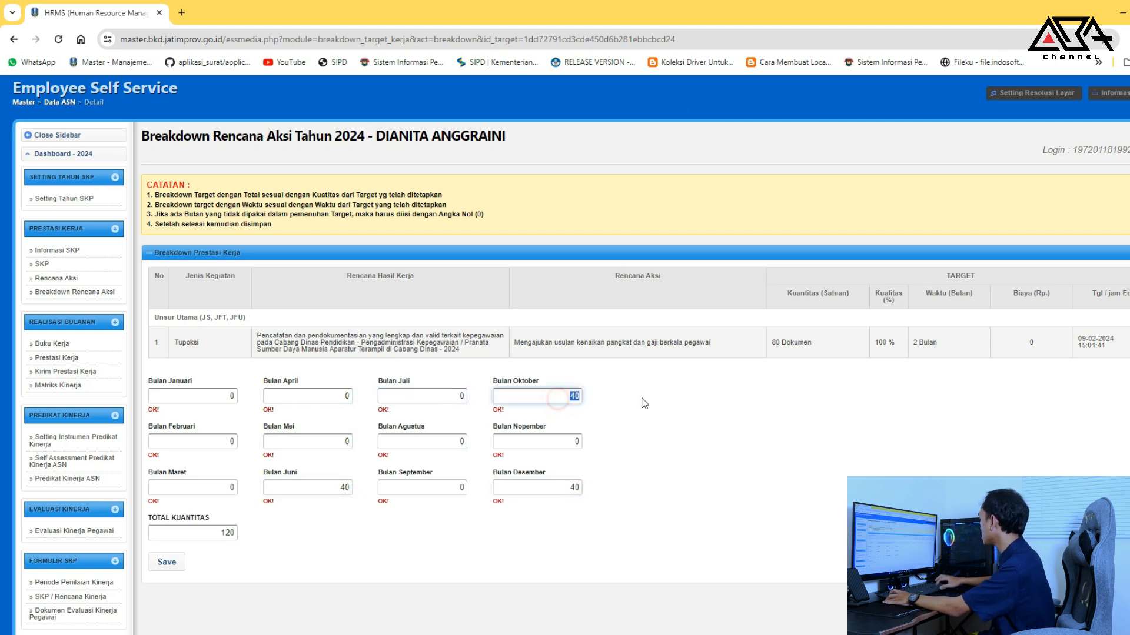
{"action": "left_click", "coordinate": [166, 562]}
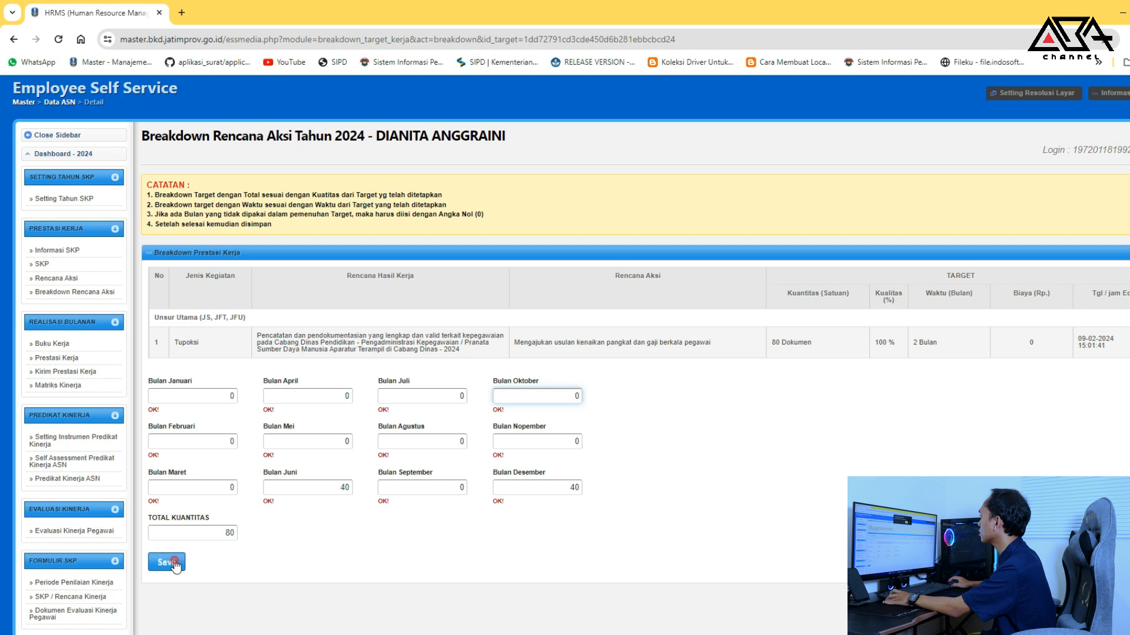
{"action": "left_click", "coordinate": [654, 121]}
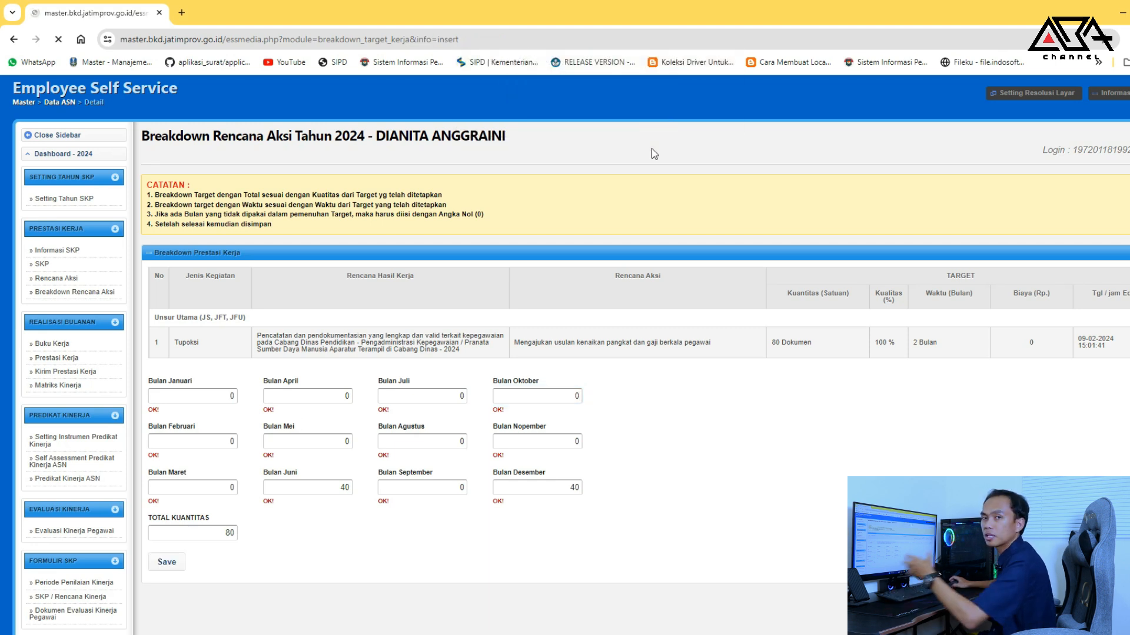
Open the breakdown of "Mengetik dan menghimpun surat cuti pegawai" and fill its name and month 6 and 12 values in Excel with yellow
{"action": "scroll", "coordinate": [646, 175], "scroll_direction": "down", "scroll_amount": 3}
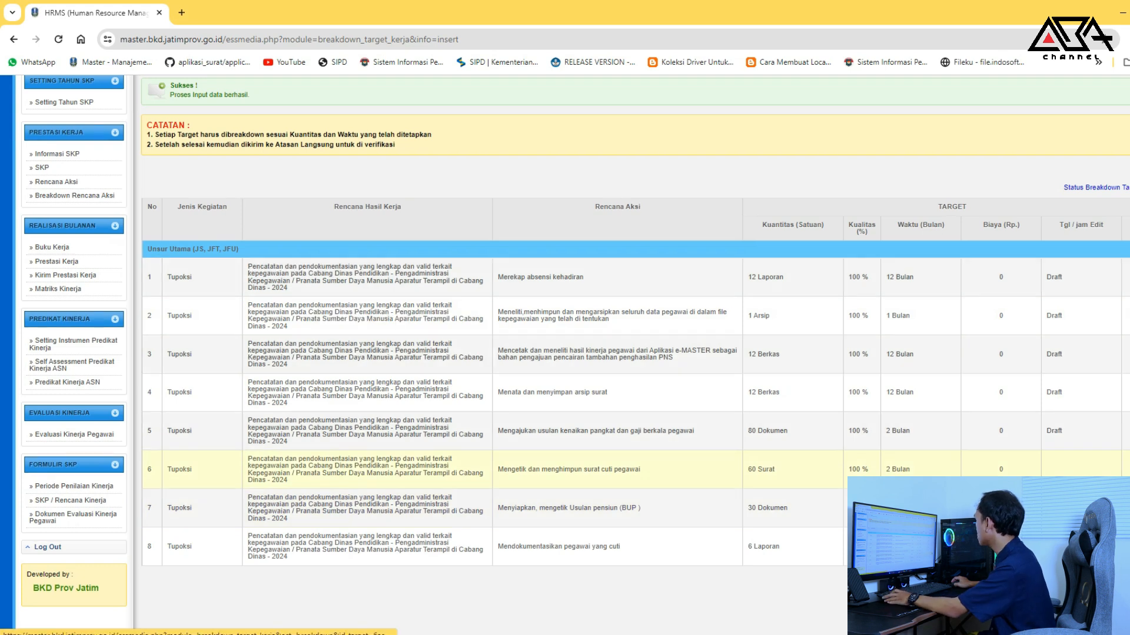
{"action": "left_click", "coordinate": [918, 488]}
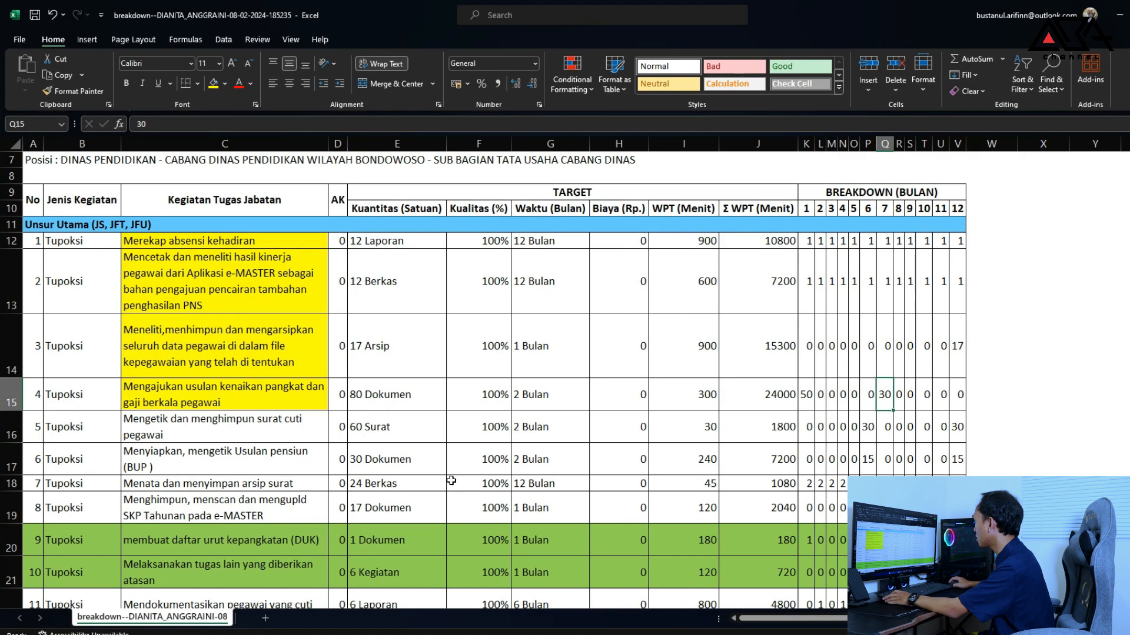
{"action": "left_click", "coordinate": [299, 429]}
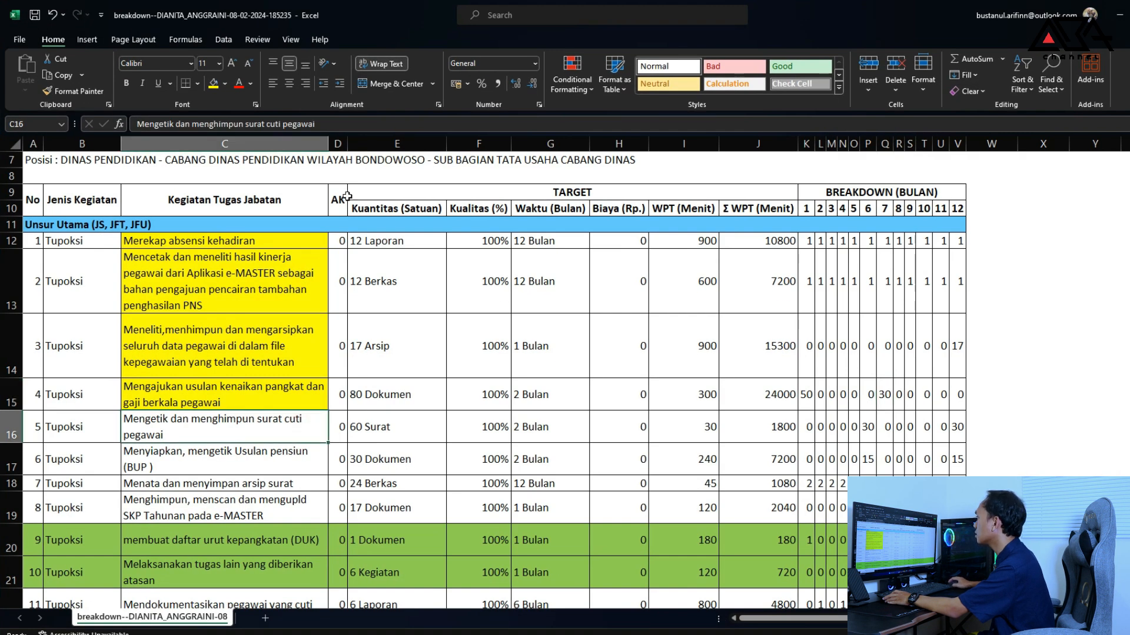
{"action": "left_click", "coordinate": [215, 85]}
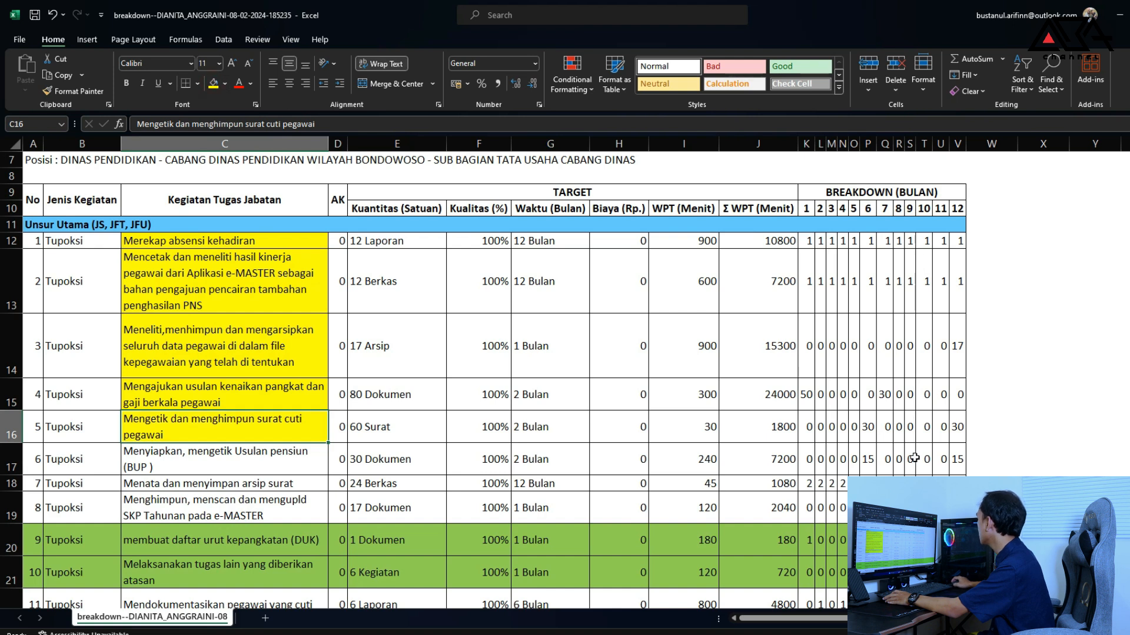
{"action": "left_click", "coordinate": [868, 427]}
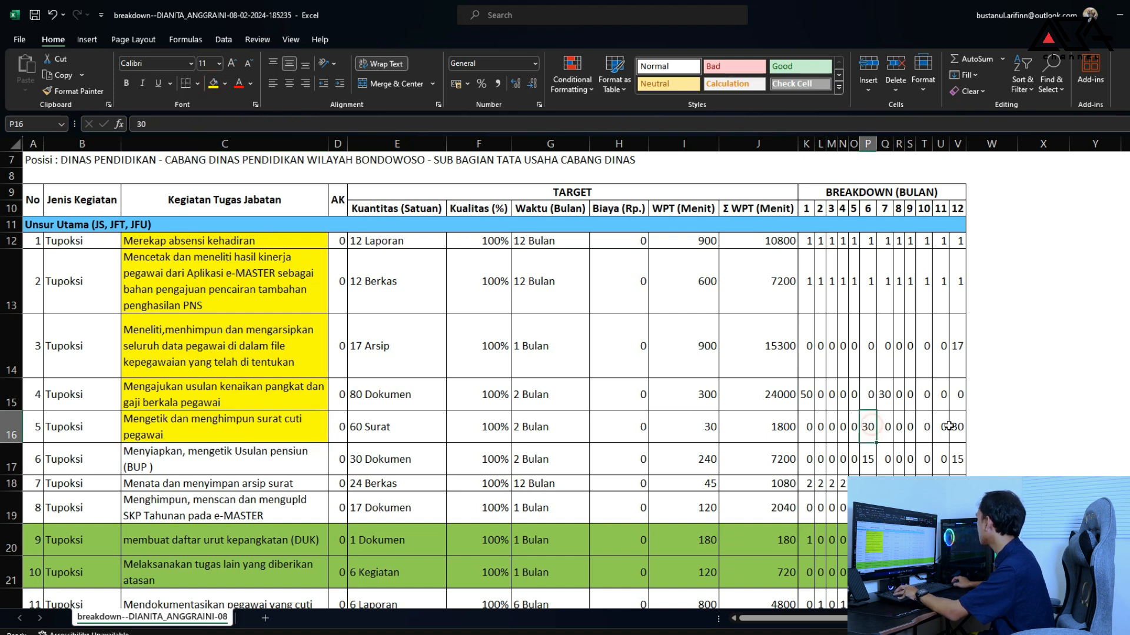
{"action": "left_click", "coordinate": [959, 429], "text": "ctrl"}
{"action": "left_click", "coordinate": [215, 84]}
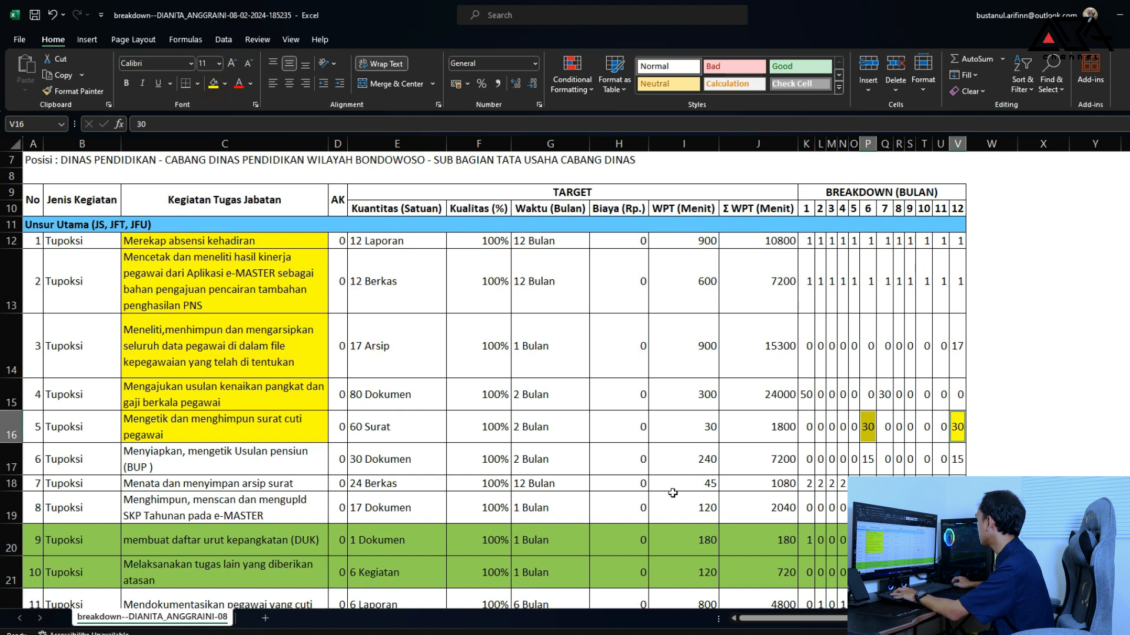
Back in e-Master, enter 0 for Januari through Mei and 30 for Juni in the leave letter breakdown
{"action": "key", "text": "alt+Tab"}
{"action": "left_click", "coordinate": [207, 458]}
{"action": "key", "text": "0"}
{"action": "key", "text": "Tab"}
{"action": "key", "text": "0"}
{"action": "key", "text": "Tab"}
{"action": "key", "text": "0"}
{"action": "key", "text": "Tab"}
{"action": "key", "text": "0"}
{"action": "key", "text": "Tab"}
{"action": "key", "text": "0"}
{"action": "key", "text": "Tab"}
{"action": "type", "text": "030"}
{"action": "key", "text": "Tab"}
Enter 0 for Juli through Nopember, fill in Desember to match the Excel row, then save and confirm the breakdown
{"action": "key", "text": "0"}
{"action": "key", "text": "Tab"}
{"action": "key", "text": "0"}
{"action": "key", "text": "Tab"}
{"action": "key", "text": "0"}
{"action": "key", "text": "Tab"}
{"action": "key", "text": "0"}
{"action": "key", "text": "Tab"}
{"action": "key", "text": "0"}
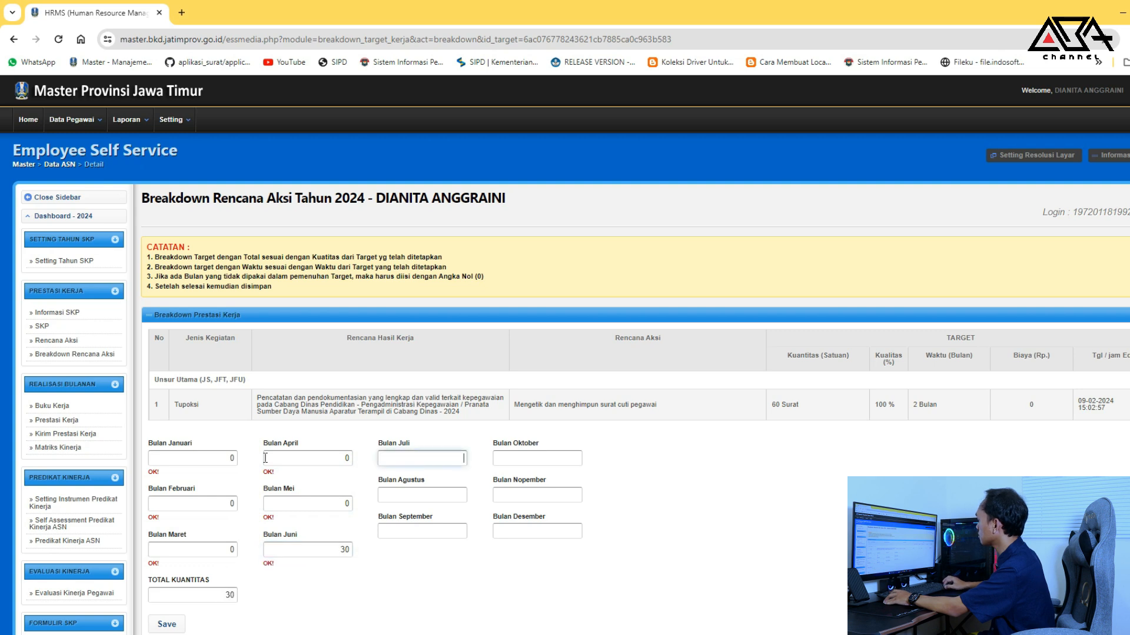
{"action": "key", "text": "Tab"}
{"action": "type", "text": "0"}
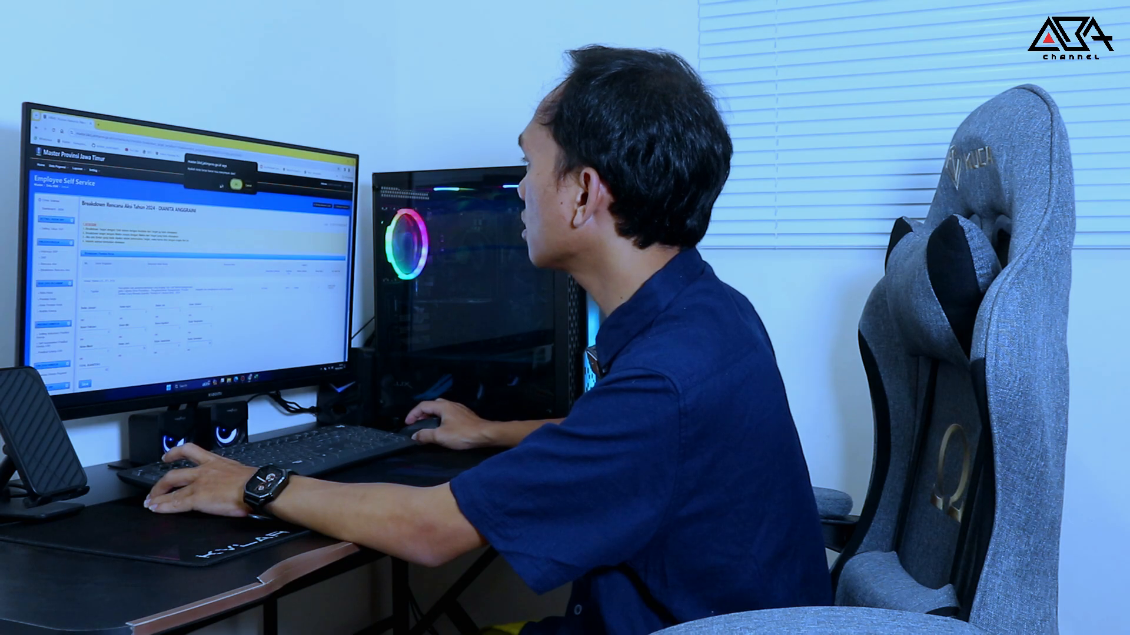
{"action": "left_click", "coordinate": [233, 183]}
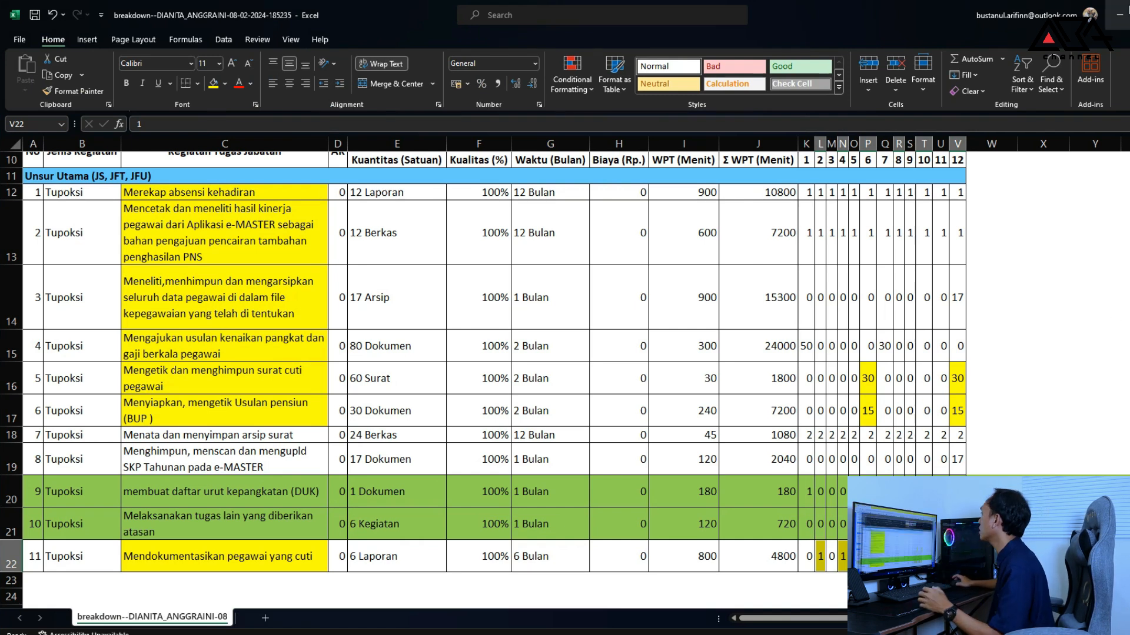
Leave the Excel workbook, send the completed action plan breakdown to the direct superior, and check the verification line
{"action": "left_click", "coordinate": [1119, 15]}
{"action": "left_click", "coordinate": [207, 537]}
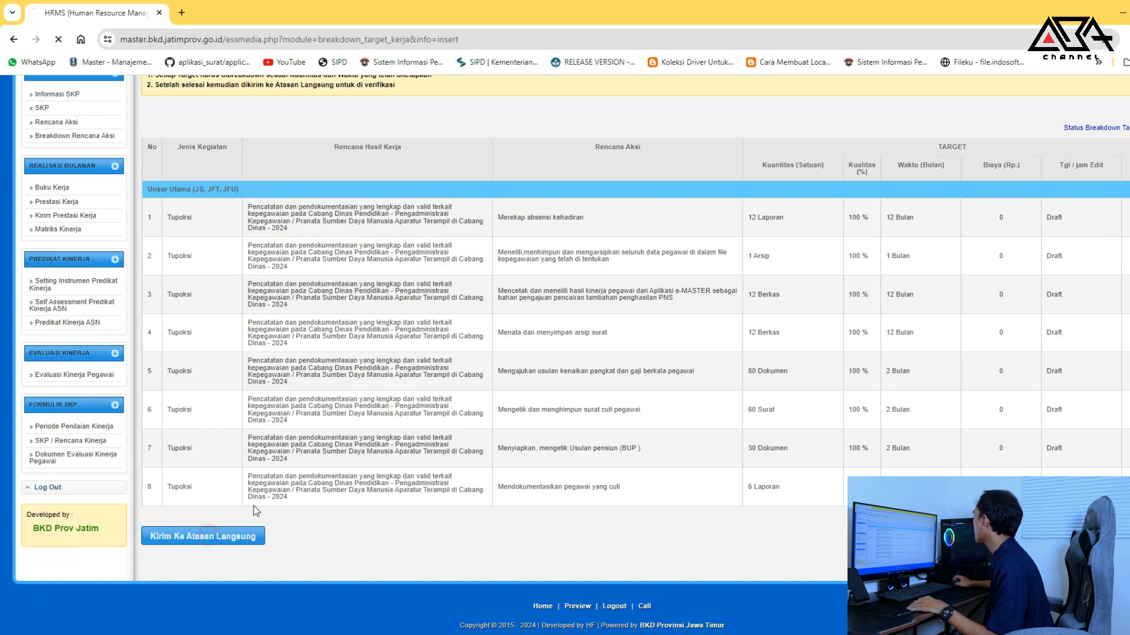
{"action": "left_click_drag", "start_coordinate": [1095, 359], "coordinate": [1129, 360]}
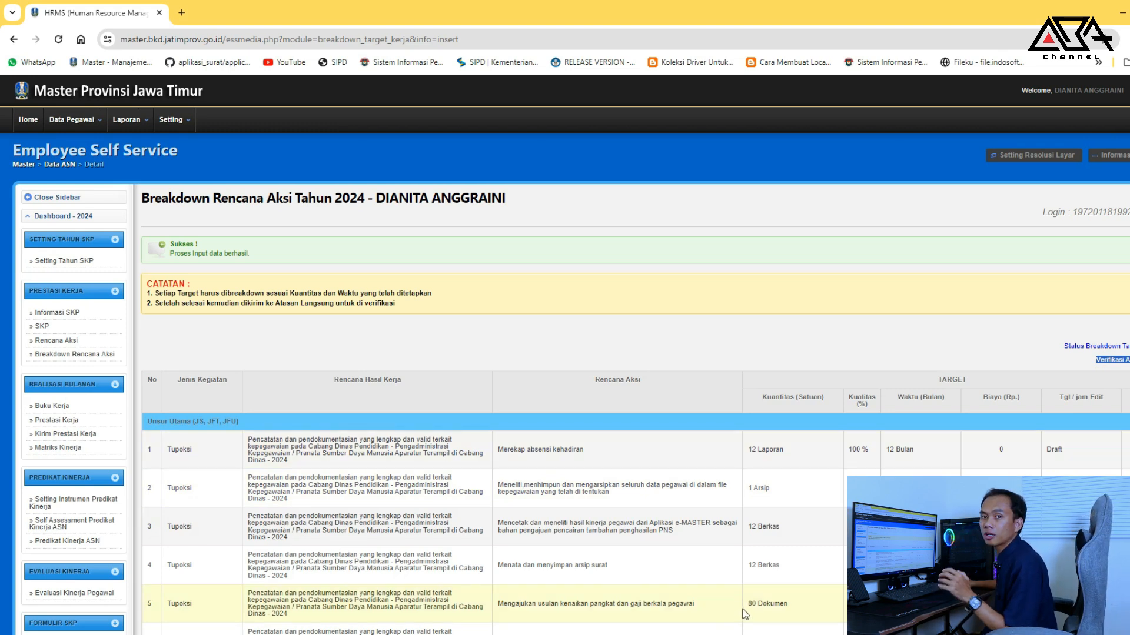
{"action": "mouse_move", "coordinate": [776, 634]}
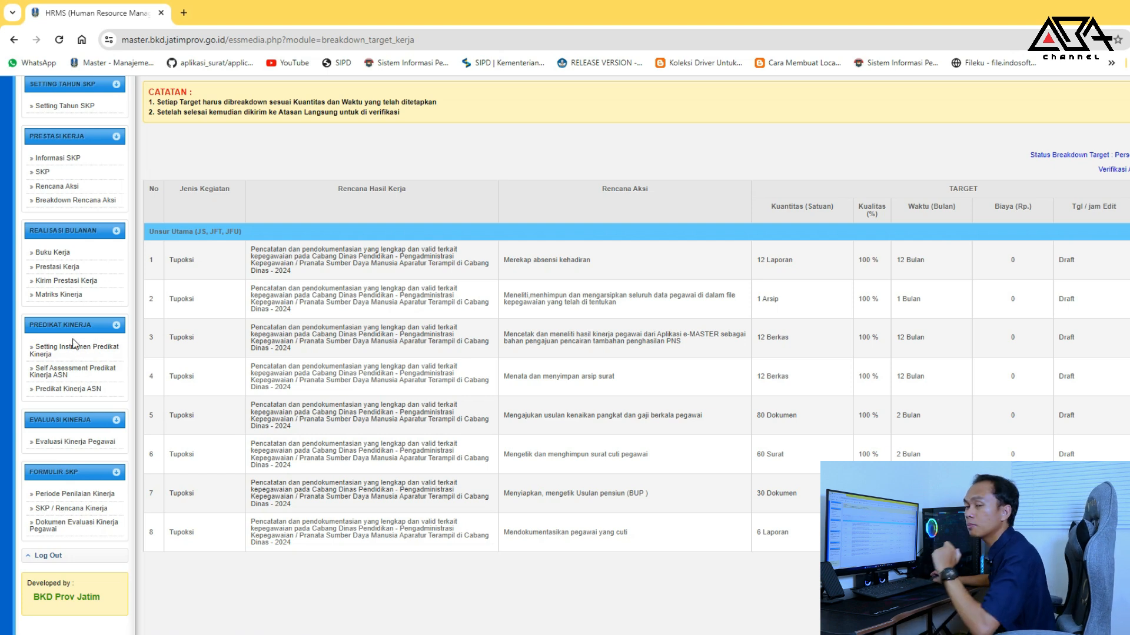
Show the Buku Kerja activities for 01 - Januari and open the details of "Merekap absensi kehadiran"
{"action": "left_click", "coordinate": [81, 251]}
{"action": "left_click", "coordinate": [168, 310]}
{"action": "left_click", "coordinate": [176, 333]}
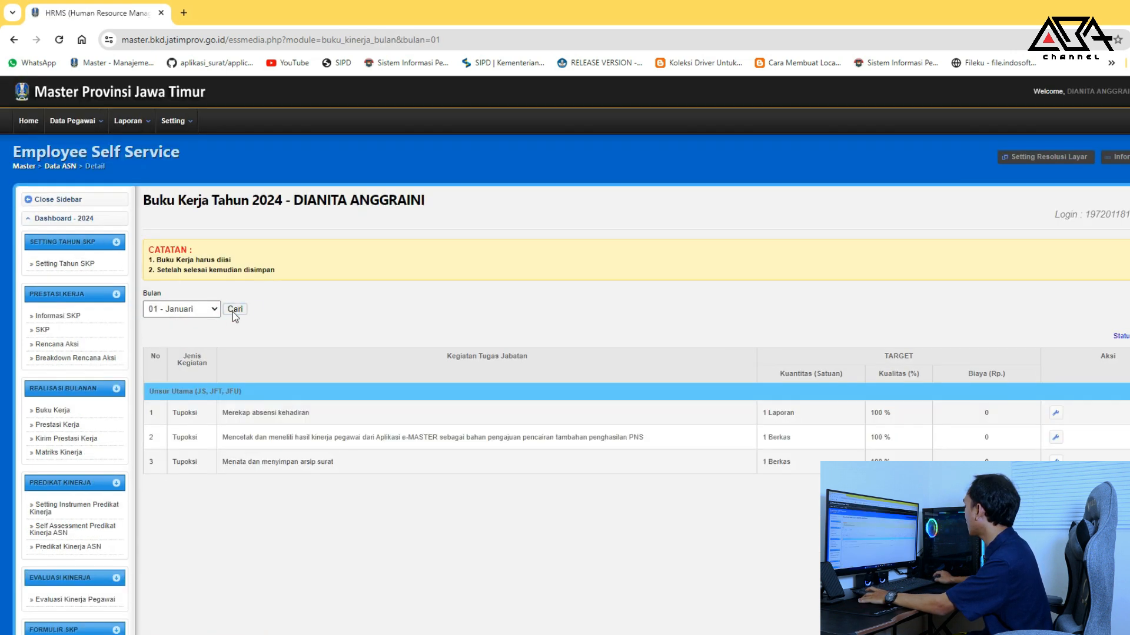
{"action": "left_click", "coordinate": [1055, 414]}
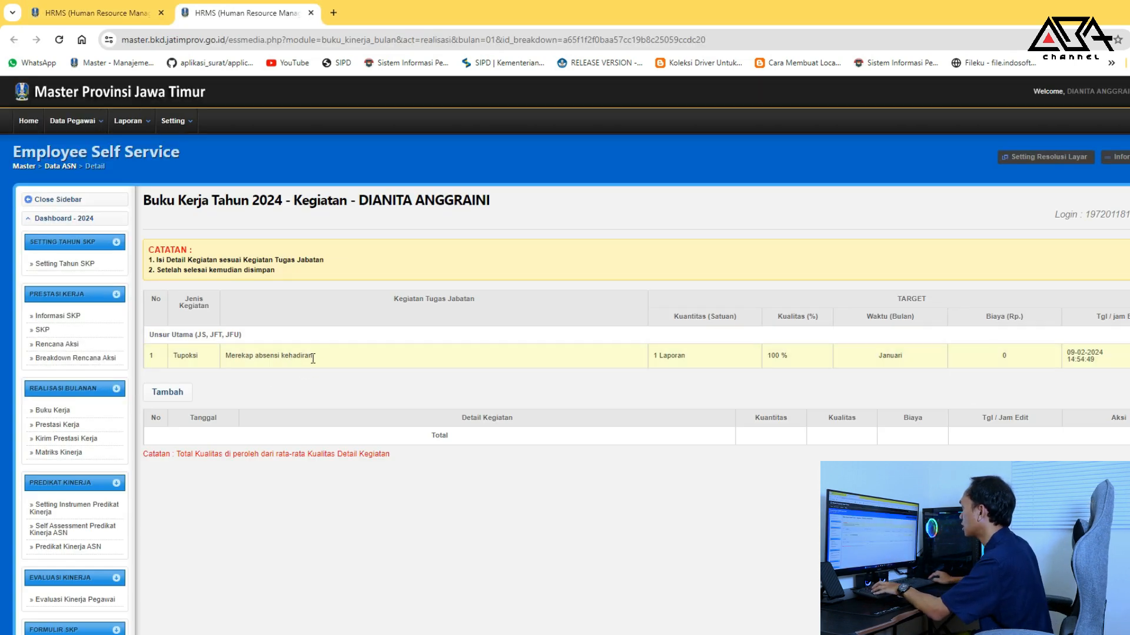
Copy the activity name and add a new detail entry with the activity date 31/01/2024
{"action": "left_click_drag", "start_coordinate": [313, 358], "coordinate": [208, 361]}
{"action": "key", "text": "ctrl+c"}
{"action": "left_click", "coordinate": [173, 393]}
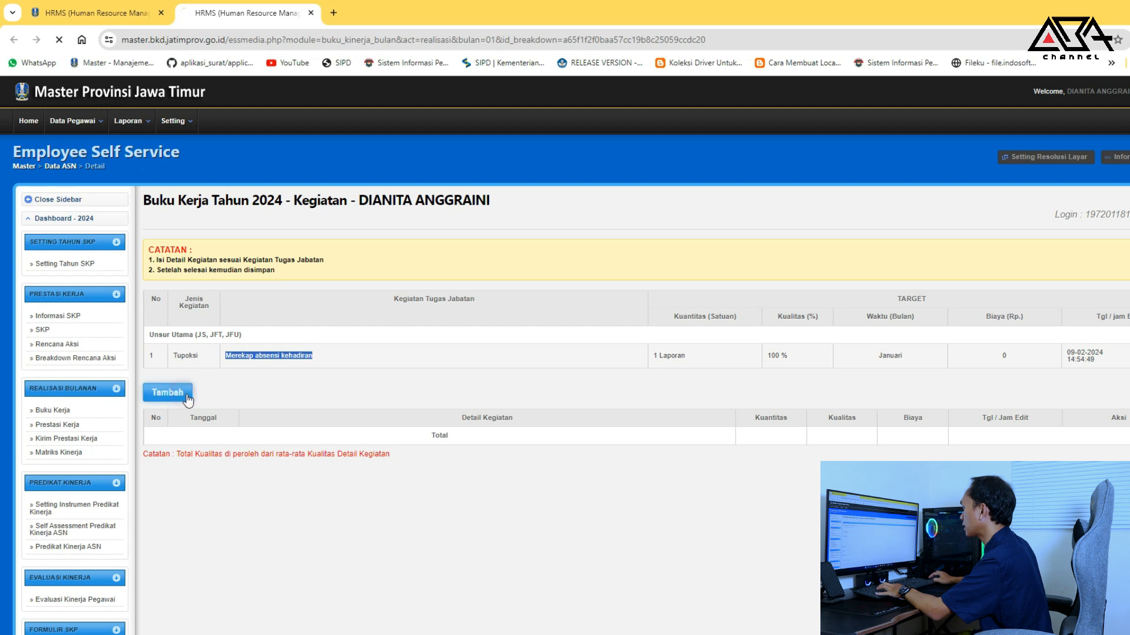
{"action": "left_click", "coordinate": [226, 344]}
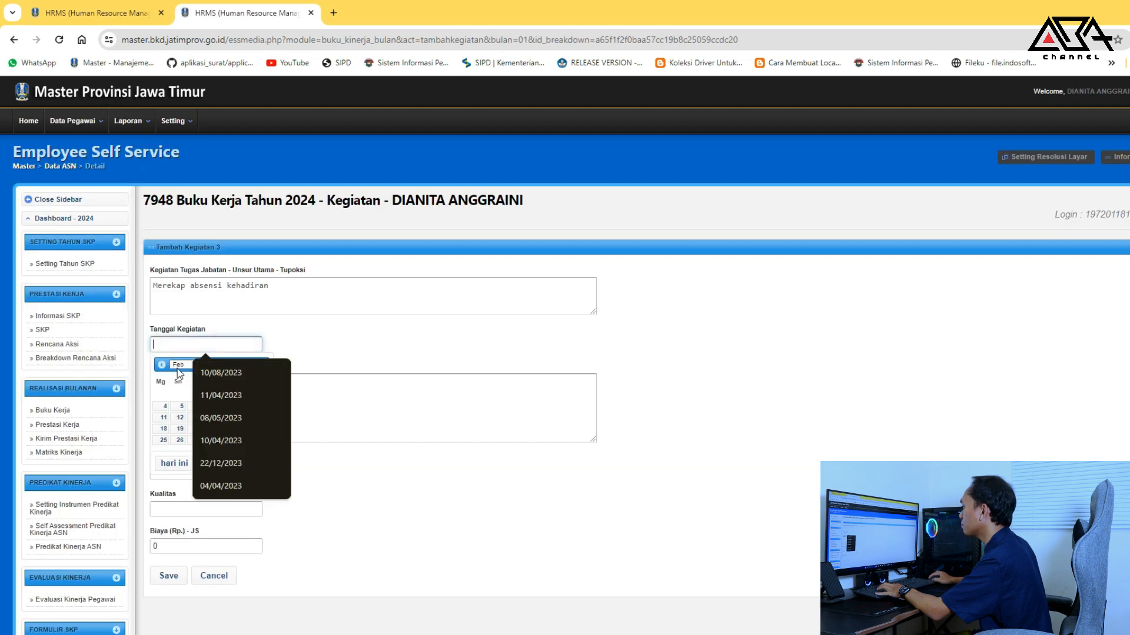
{"action": "left_click", "coordinate": [180, 365]}
{"action": "left_click", "coordinate": [177, 374]}
{"action": "left_click", "coordinate": [218, 440]}
Paste the activity name into Detail kegiatan without leading spaces, set Kuantitas 1 and Kualitas 100, and save and confirm the entry
{"action": "left_click", "coordinate": [230, 398]}
{"action": "key", "text": "ctrl+v"}
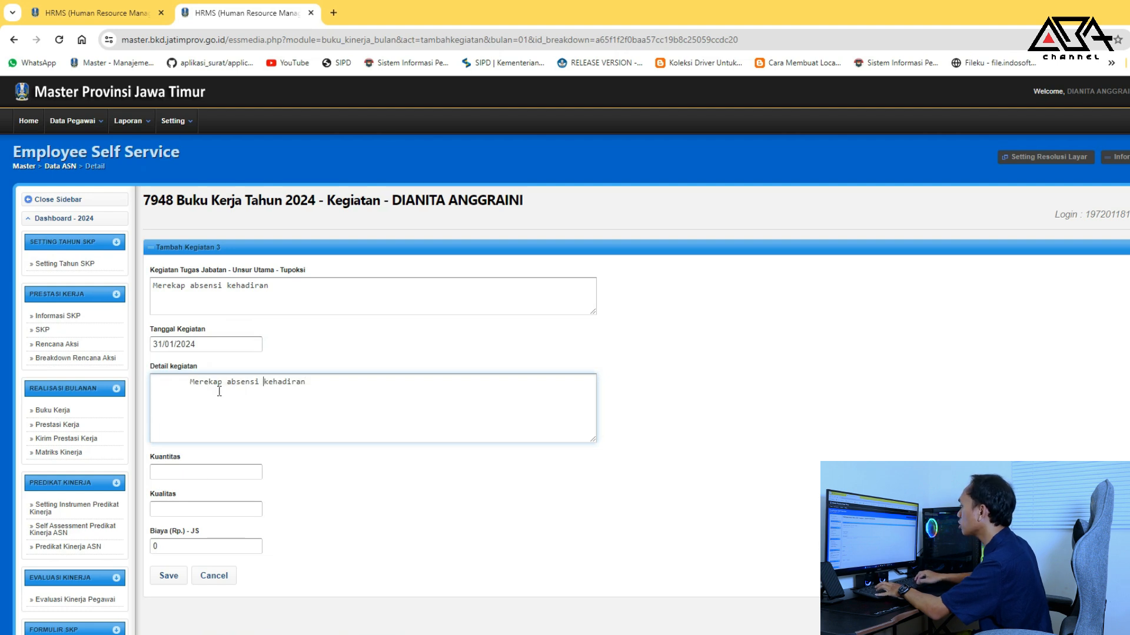
{"action": "key", "text": "BackSpace"}
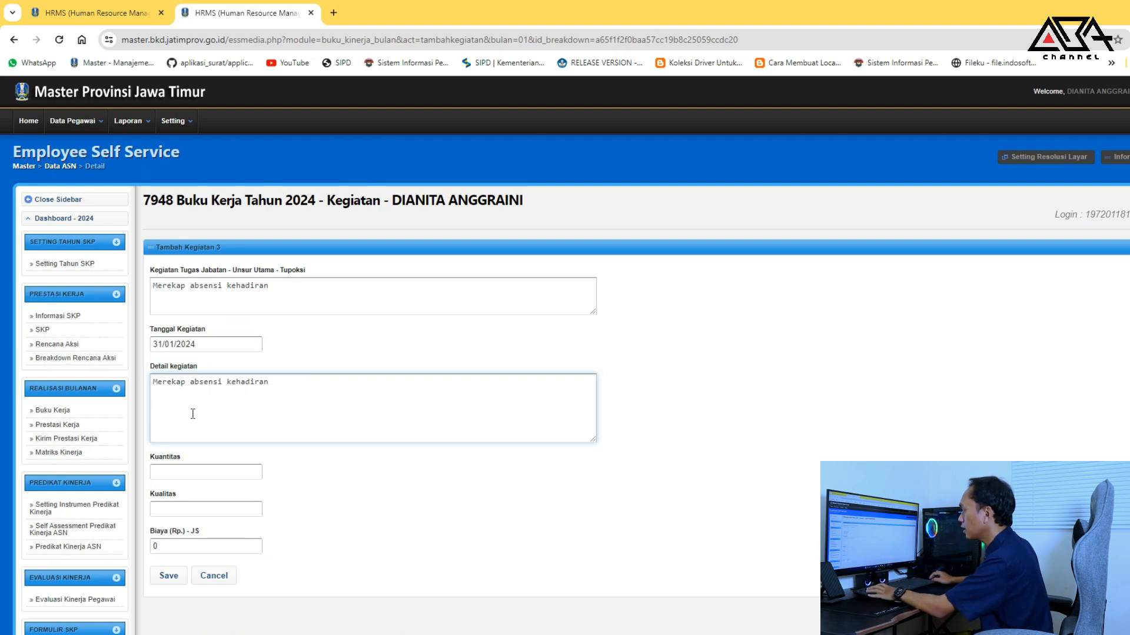
{"action": "left_click", "coordinate": [212, 472]}
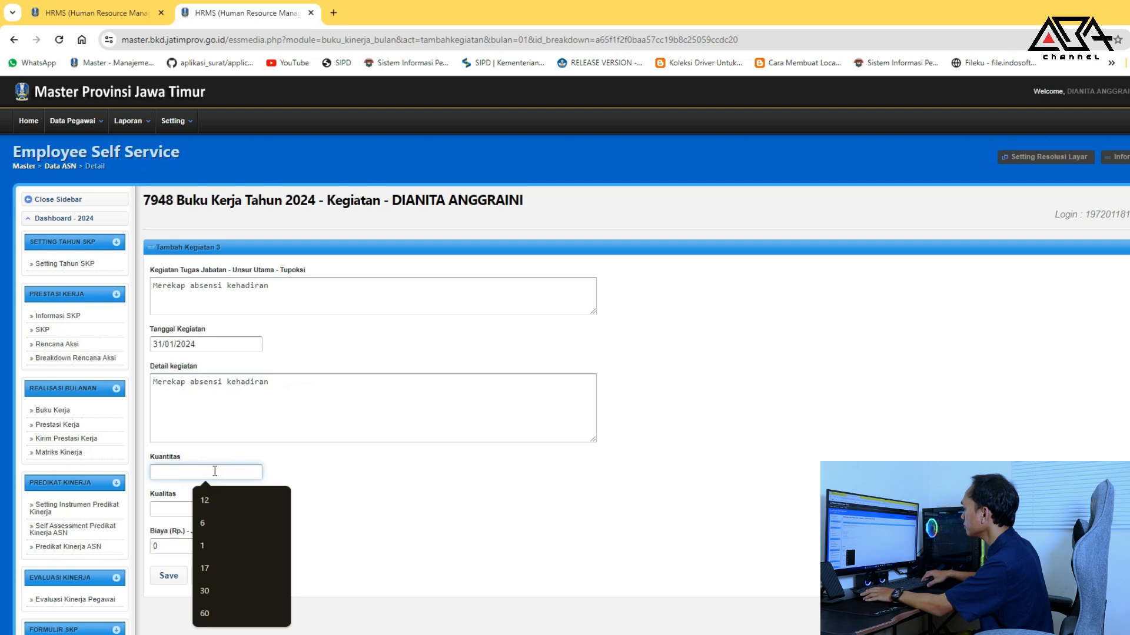
{"action": "left_click", "coordinate": [158, 513]}
{"action": "type", "text": "100"}
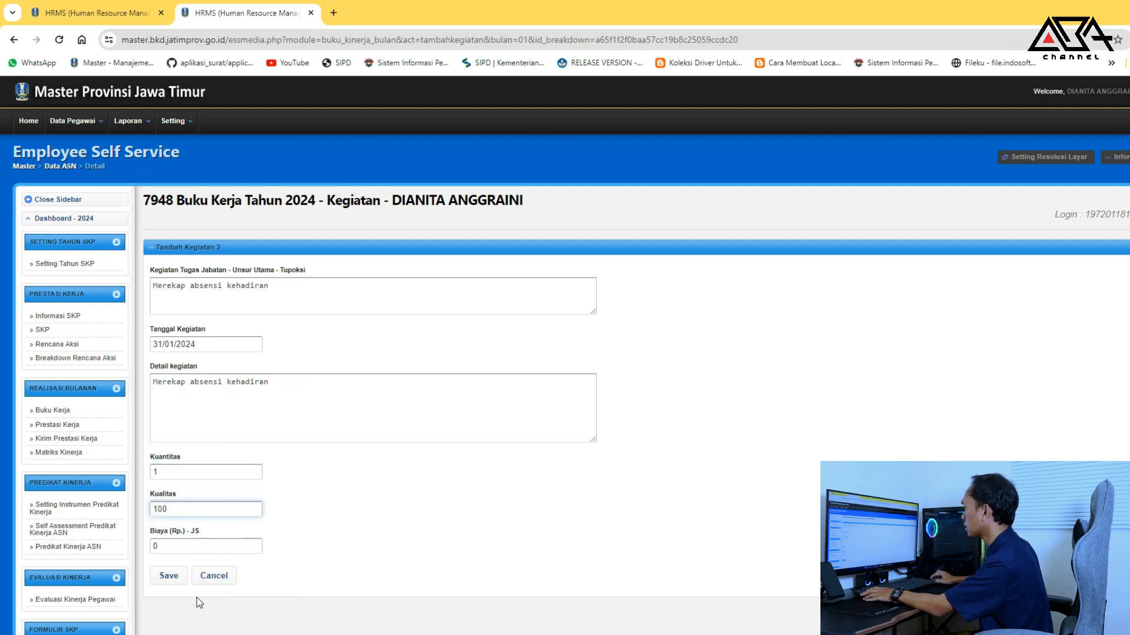
{"action": "left_click", "coordinate": [169, 576]}
{"action": "left_click", "coordinate": [658, 119]}
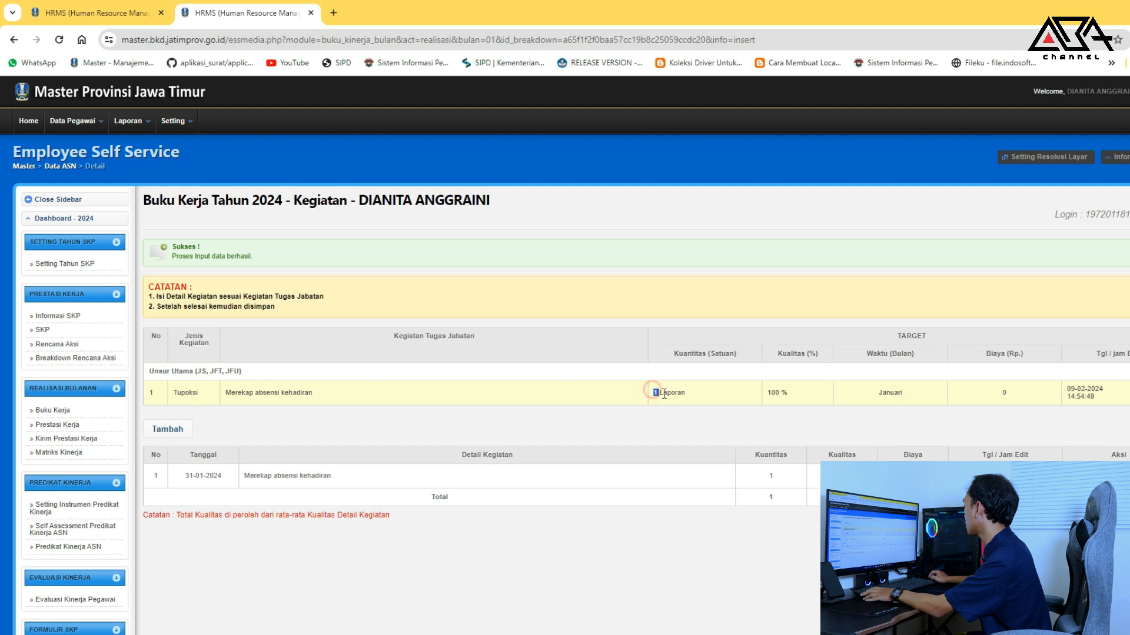
Compare the recorded total for "Merekap absensi kehadiran" with its quantity and quality targets, and close the activity's page
{"action": "double_click", "coordinate": [770, 498]}
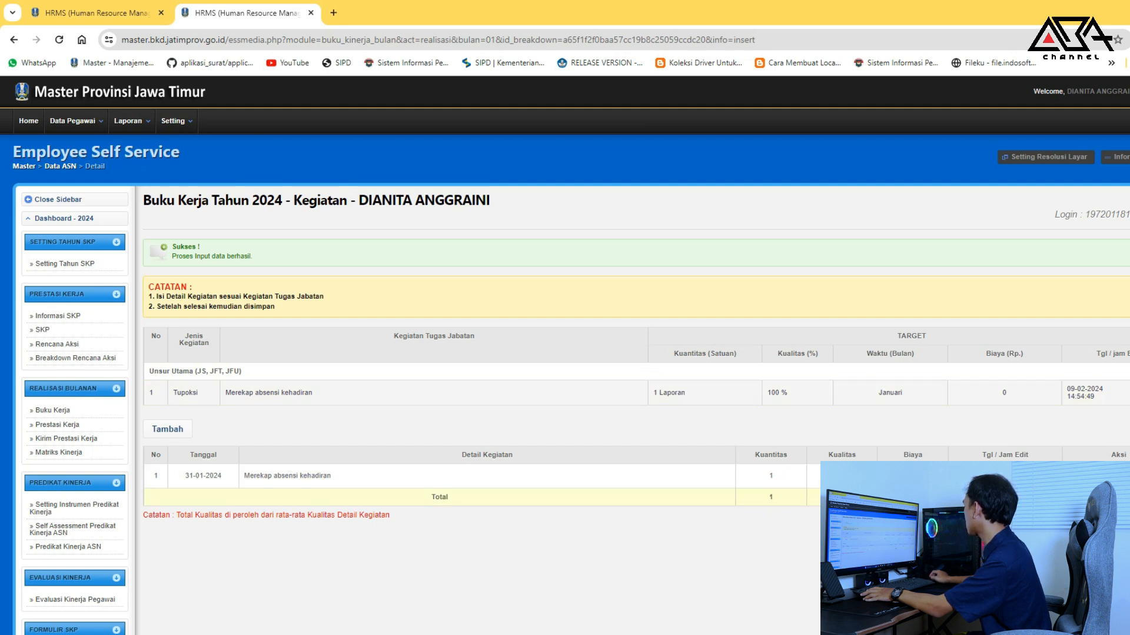
{"action": "double_click", "coordinate": [771, 393]}
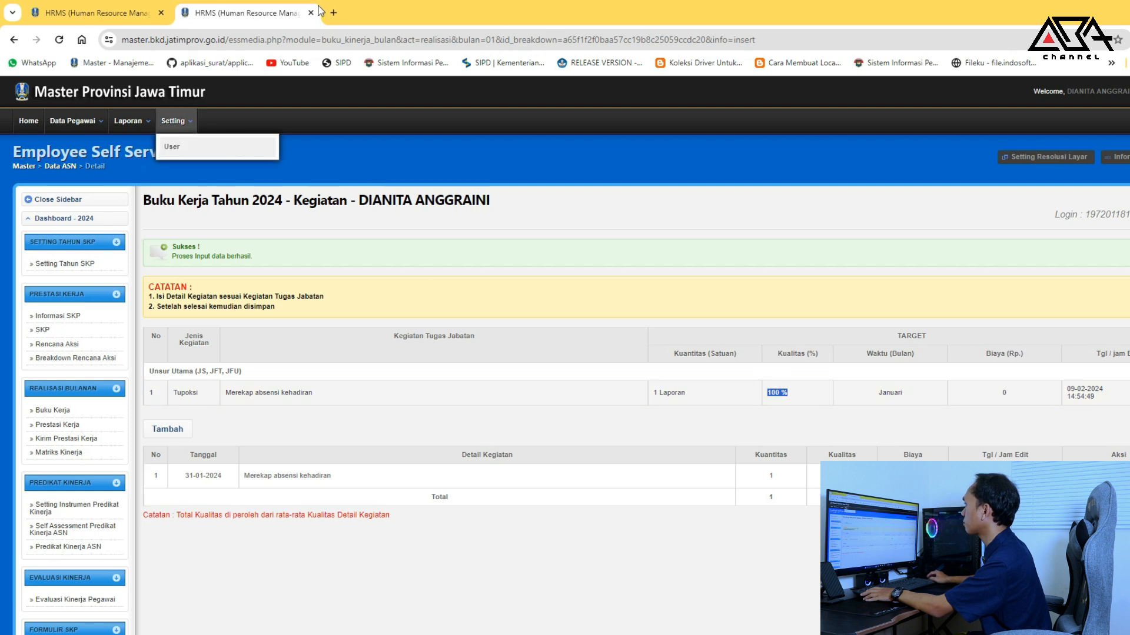
{"action": "left_click", "coordinate": [311, 12]}
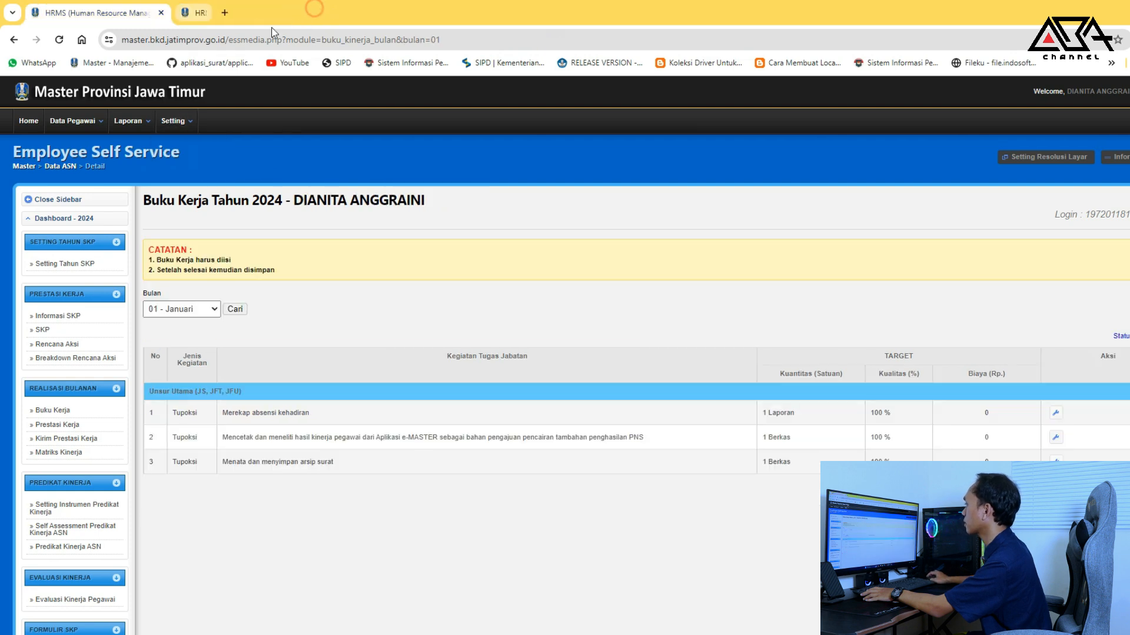
Open the details of the second activity, "Mencetak dan meneliti hasil kinerja pegawai", copy its full name and add an entry dated 31/12/2024
{"action": "left_click", "coordinate": [1056, 437]}
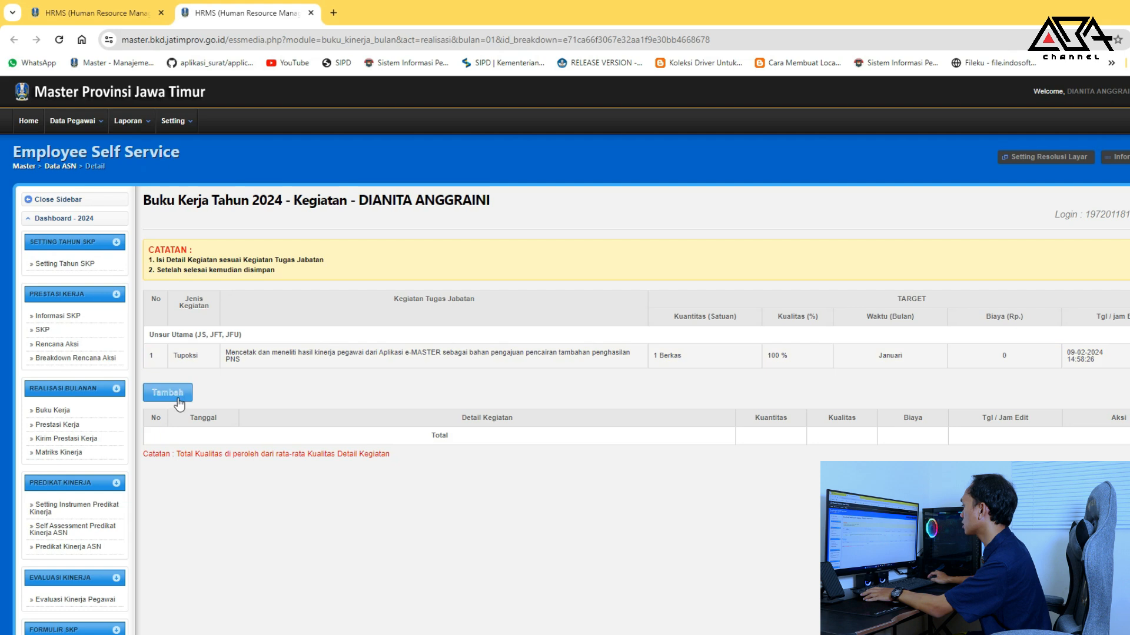
{"action": "left_click_drag", "start_coordinate": [248, 363], "coordinate": [226, 352]}
{"action": "key", "text": "ctrl+c"}
{"action": "left_click", "coordinate": [182, 395]}
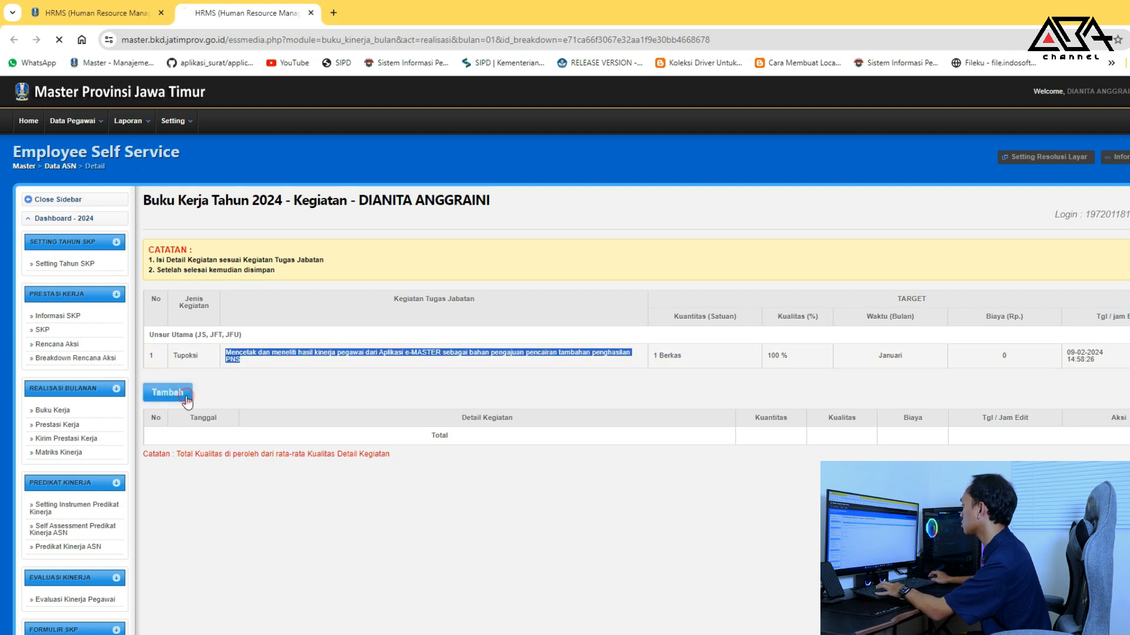
{"action": "left_click", "coordinate": [196, 344]}
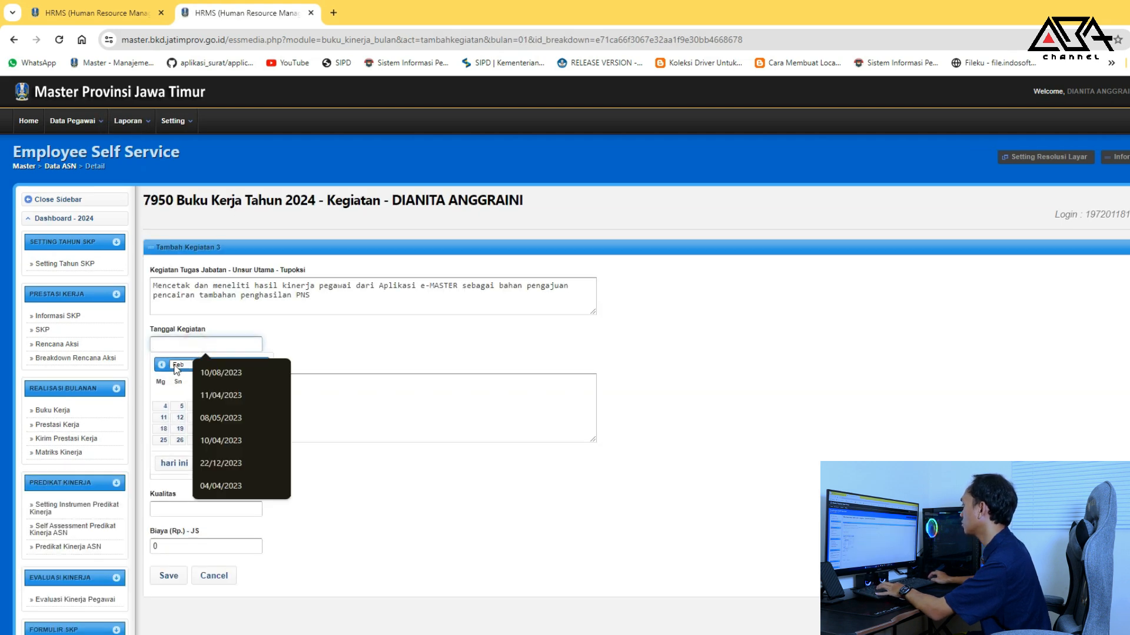
{"action": "left_click", "coordinate": [197, 440]}
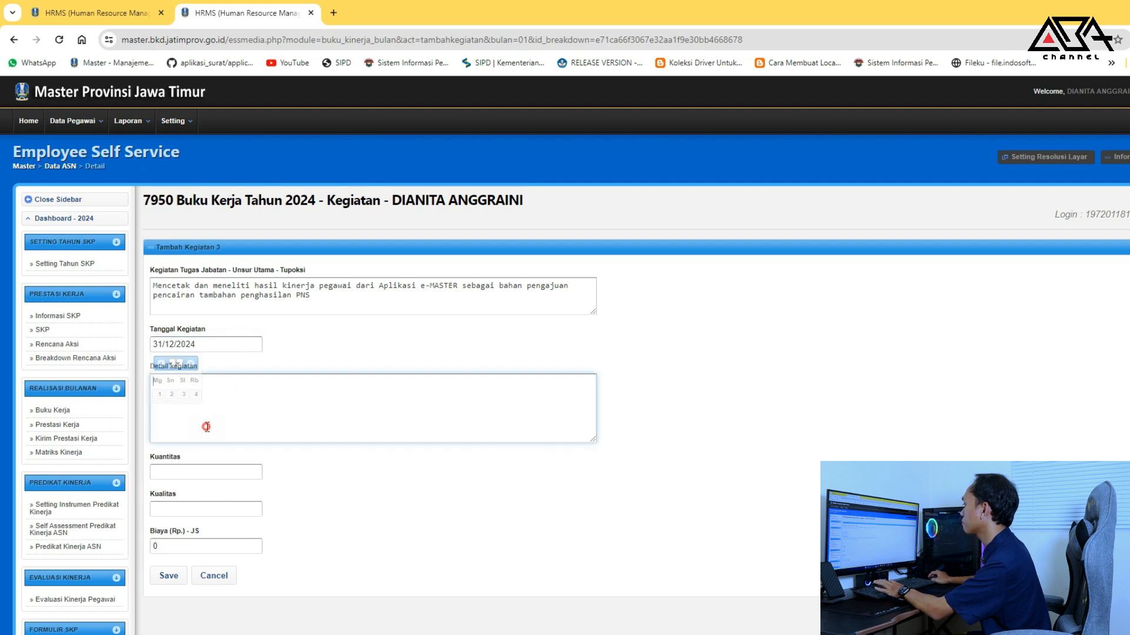
Paste the copied name as Detail kegiatan, set Kuantitas 1 and Kualitas 100, save and confirm the second activity's entry, and close its page
{"action": "left_click", "coordinate": [209, 424]}
{"action": "key", "text": "ctrl+v"}
{"action": "left_click", "coordinate": [190, 473]}
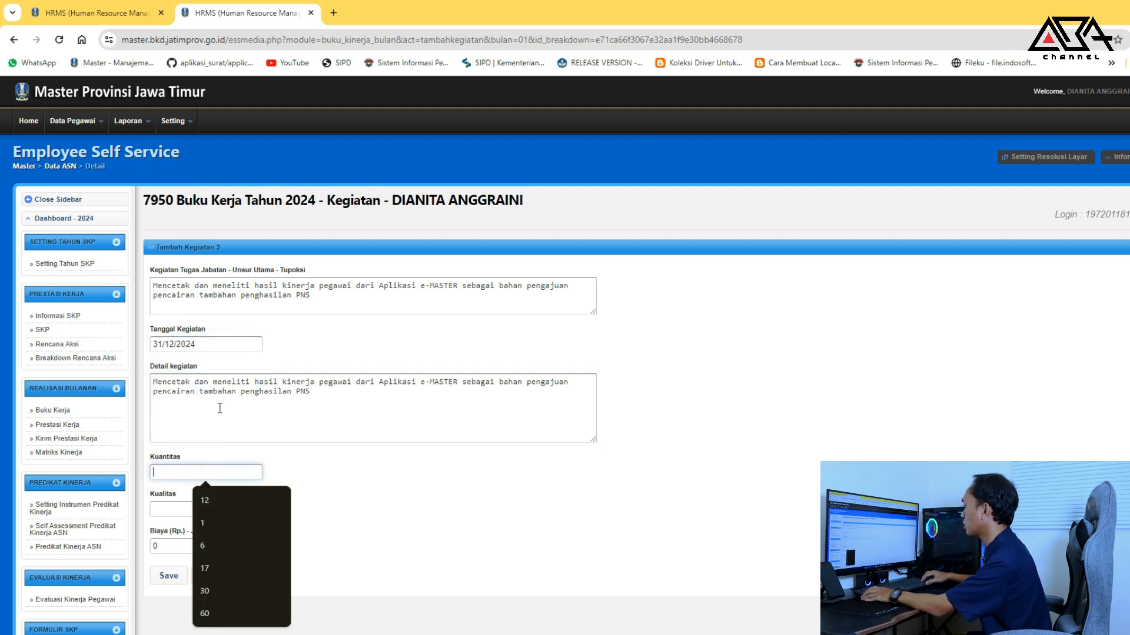
{"action": "type", "text": "1"}
{"action": "key", "text": "Tab"}
{"action": "type", "text": "100"}
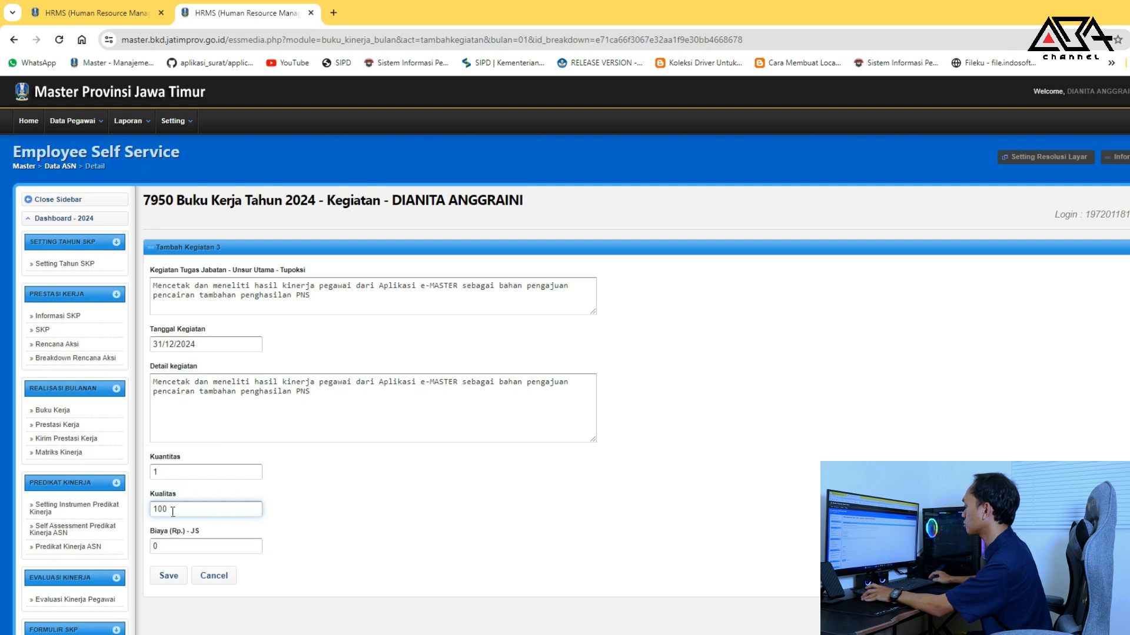
{"action": "left_click", "coordinate": [168, 576]}
{"action": "left_click", "coordinate": [662, 115]}
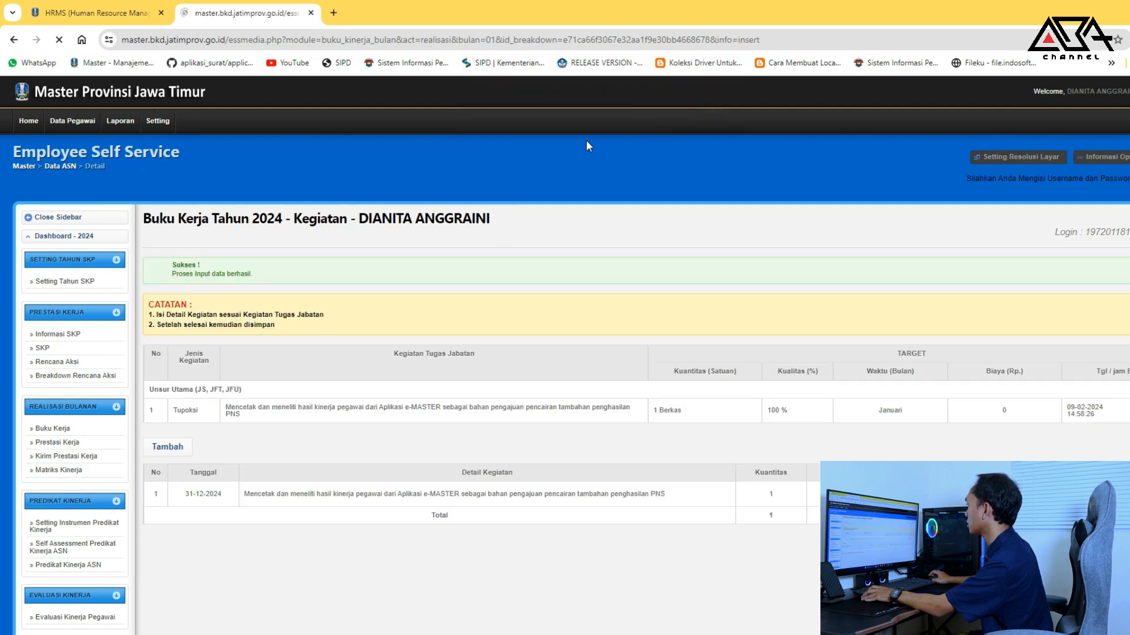
{"action": "left_click_drag", "start_coordinate": [656, 393], "coordinate": [681, 392]}
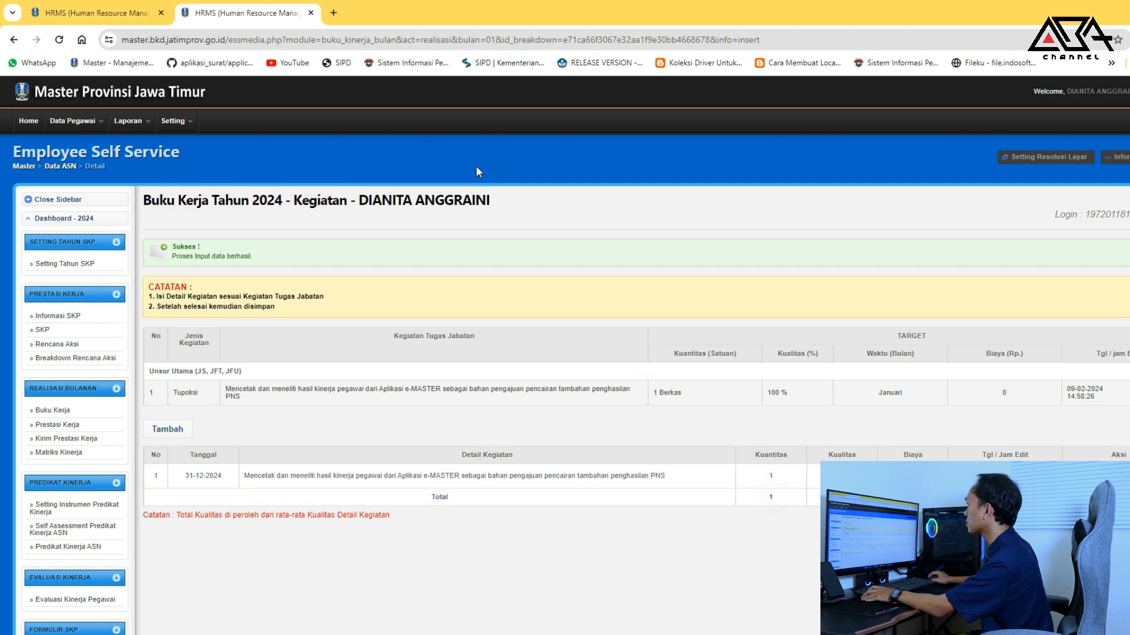
{"action": "left_click", "coordinate": [311, 13]}
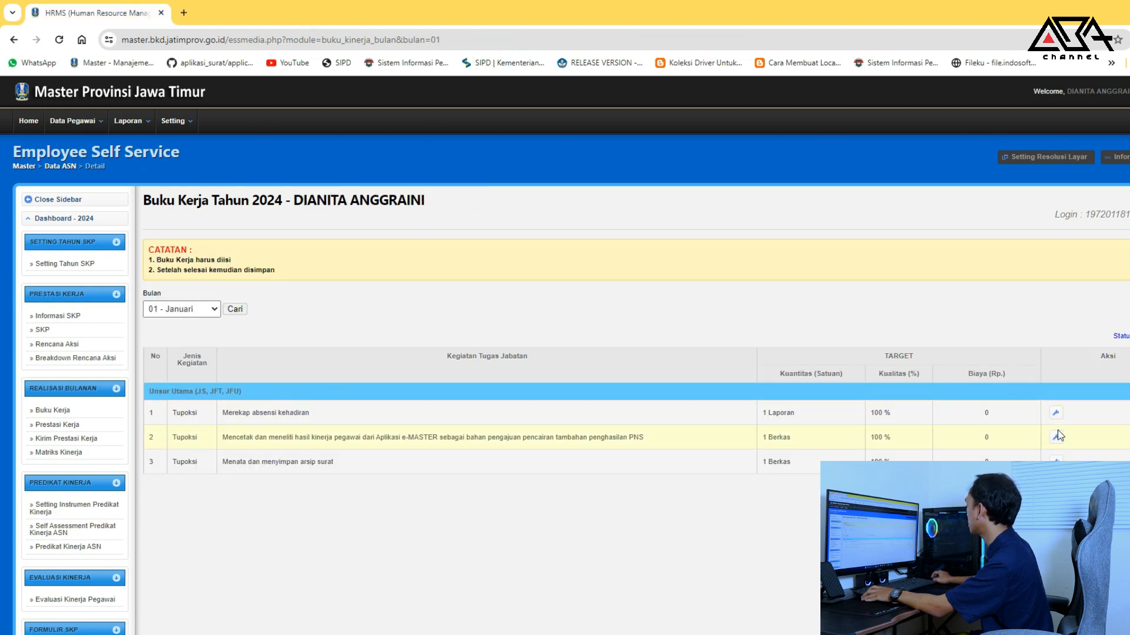
Open the details of "Menata dan menyimpan arsip surat", copy the activity name and add an entry dated 31/01/2024
{"action": "left_click", "coordinate": [1057, 463]}
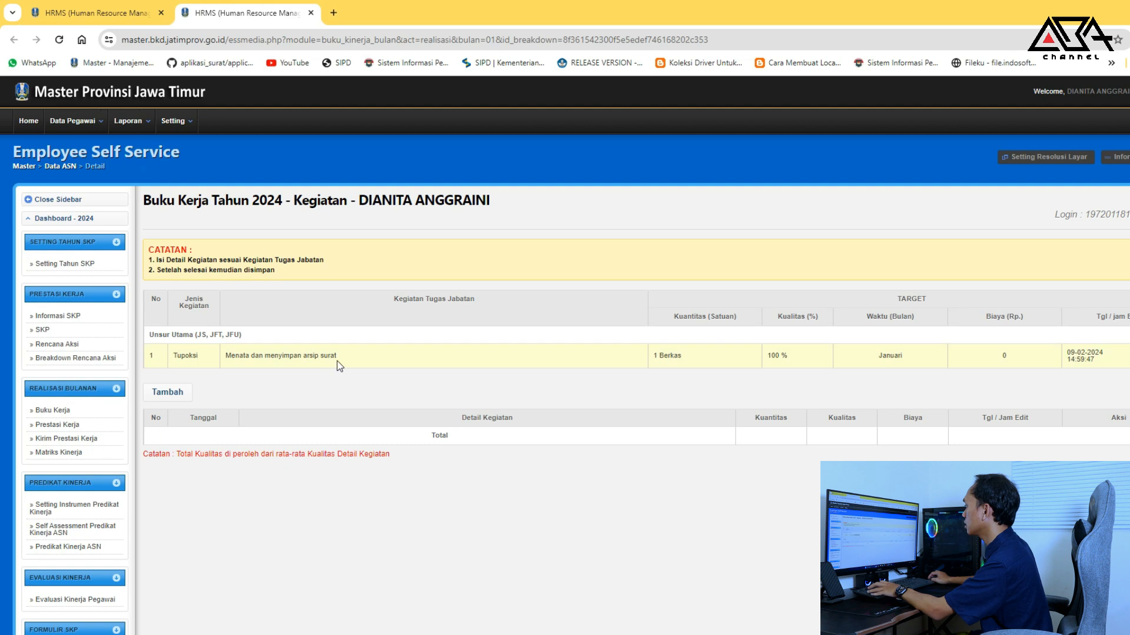
{"action": "left_click_drag", "start_coordinate": [340, 366], "coordinate": [237, 352]}
{"action": "left_click", "coordinate": [172, 393]}
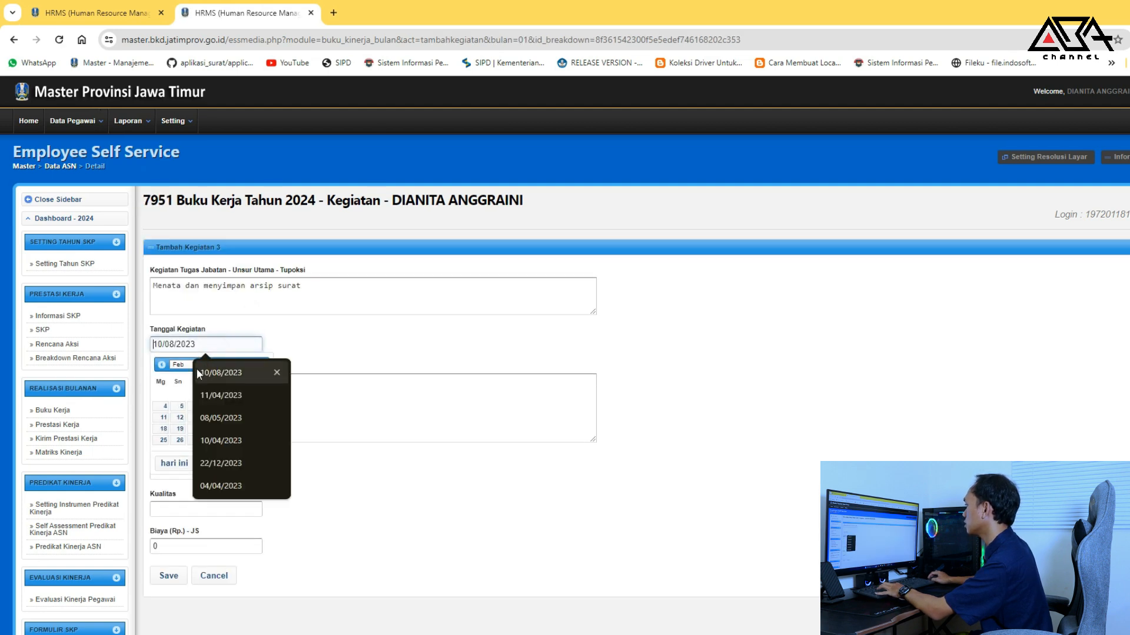
{"action": "left_click", "coordinate": [188, 364]}
{"action": "left_click", "coordinate": [176, 383]}
{"action": "left_click", "coordinate": [188, 364]}
{"action": "left_click", "coordinate": [178, 374]}
{"action": "left_click", "coordinate": [213, 441]}
Enter "Menata dan menyimpan arsip surat" as the detail with Kuantitas 1 and Kualitas 100, save and confirm it, and close the page
{"action": "left_click", "coordinate": [215, 408]}
{"action": "type", "text": "Menata dan menyimpan arsip surat"}
{"action": "left_click", "coordinate": [188, 474]}
{"action": "type", "text": "1"}
{"action": "key", "text": "Tab"}
{"action": "type", "text": "100"}
{"action": "left_click", "coordinate": [163, 580]}
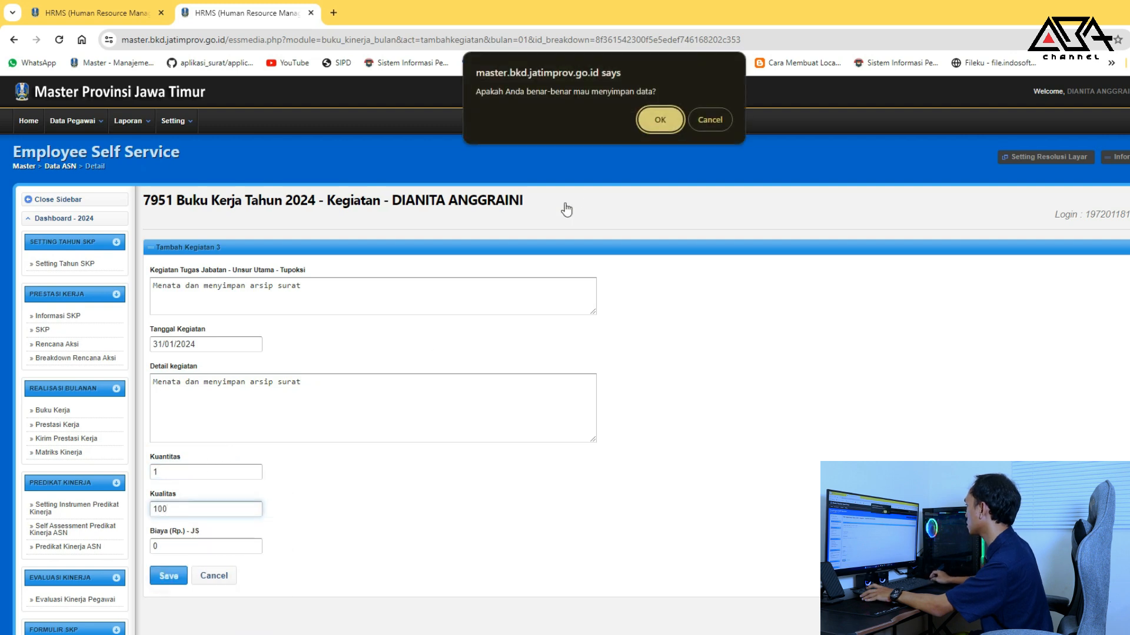
{"action": "left_click", "coordinate": [659, 120]}
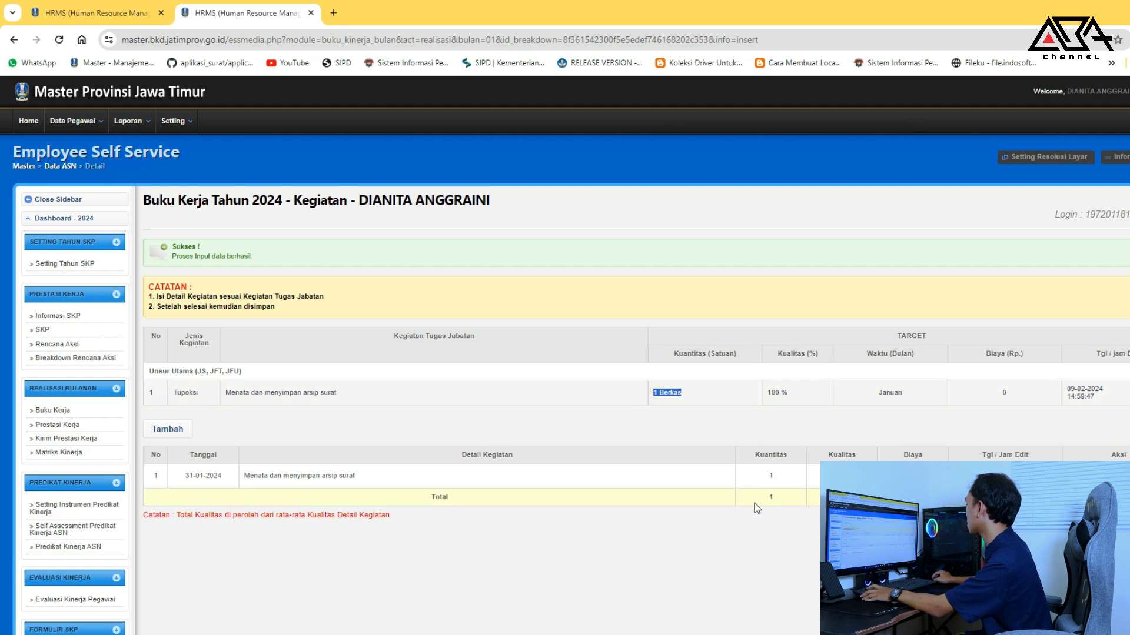
{"action": "left_click", "coordinate": [310, 13]}
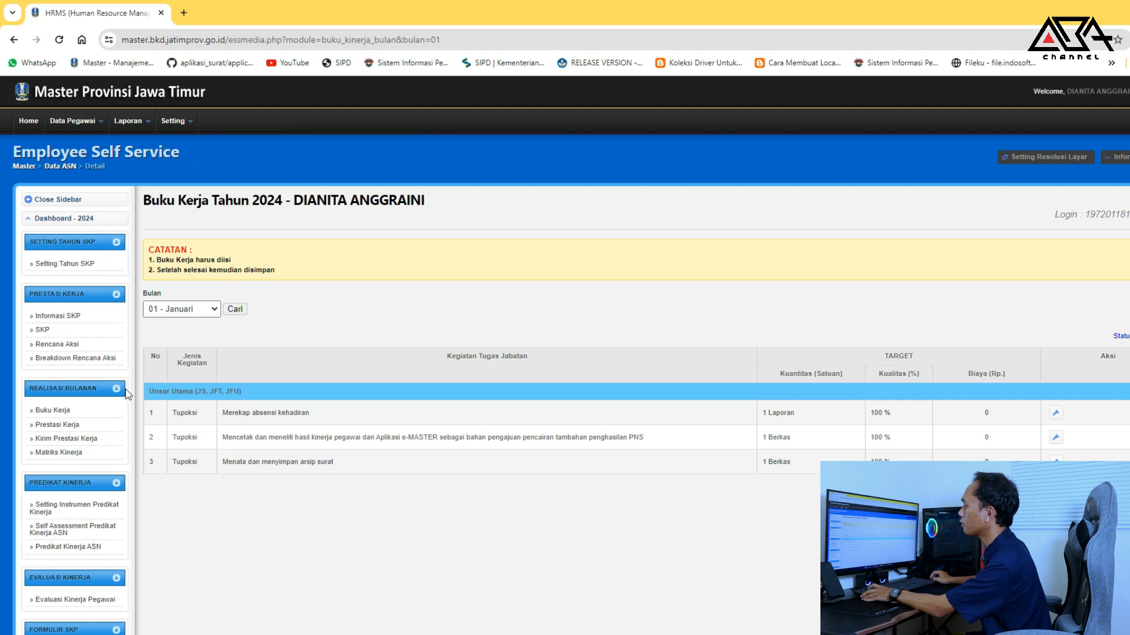
Show the Prestasi Kerja target realisations under Realisasi Bulanan for 01 - Januari
{"action": "left_click", "coordinate": [78, 425]}
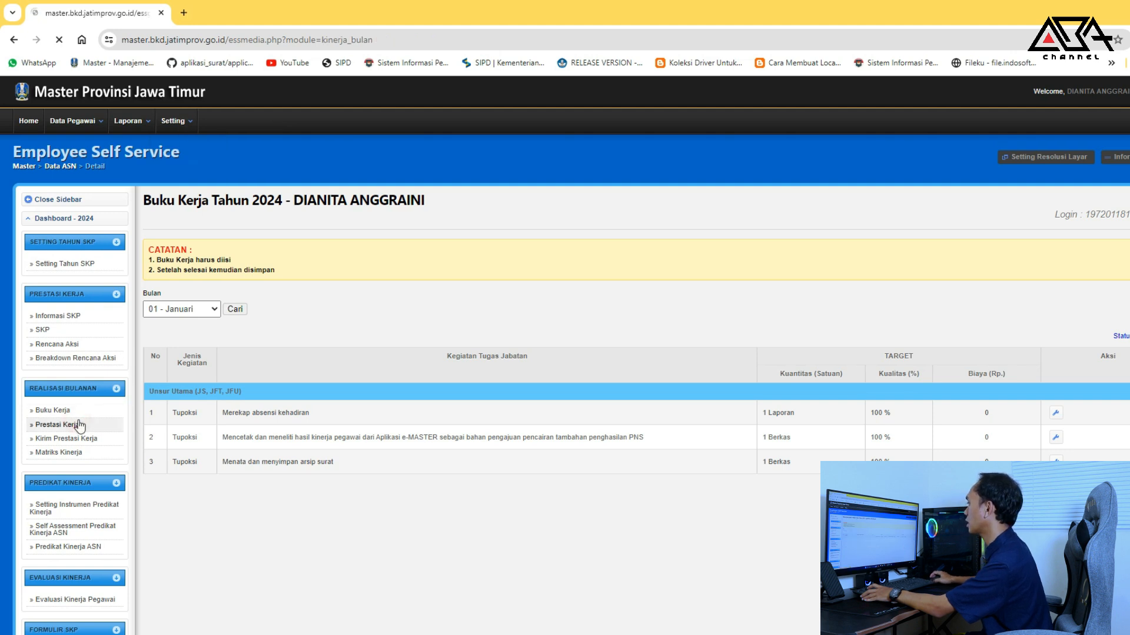
{"action": "left_click", "coordinate": [176, 321]}
{"action": "left_click", "coordinate": [189, 346]}
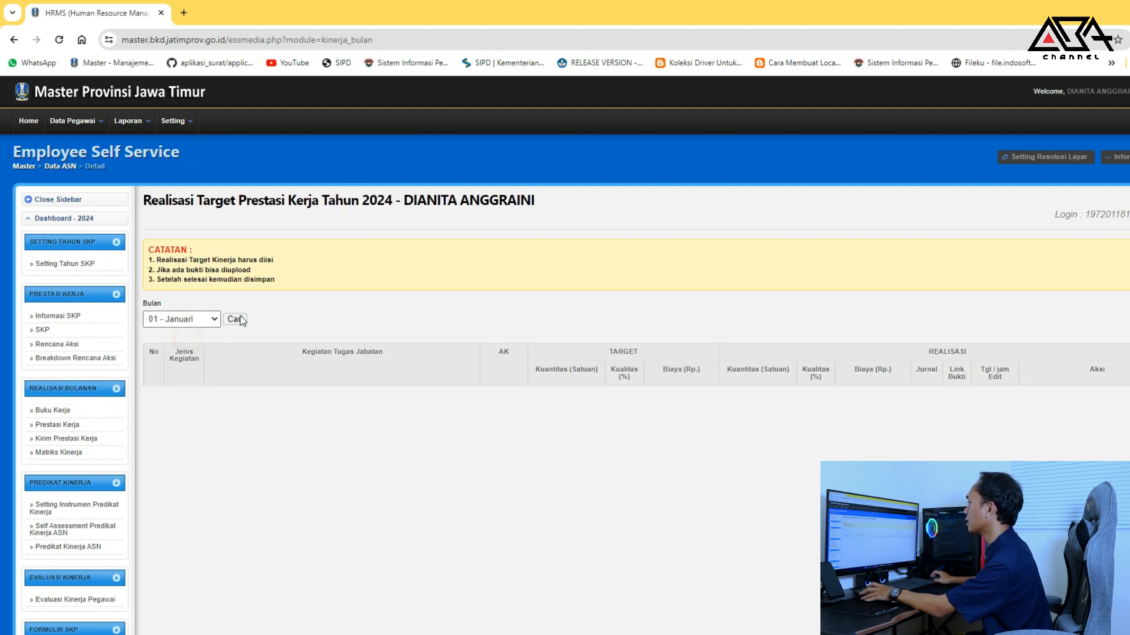
{"action": "left_click", "coordinate": [241, 317]}
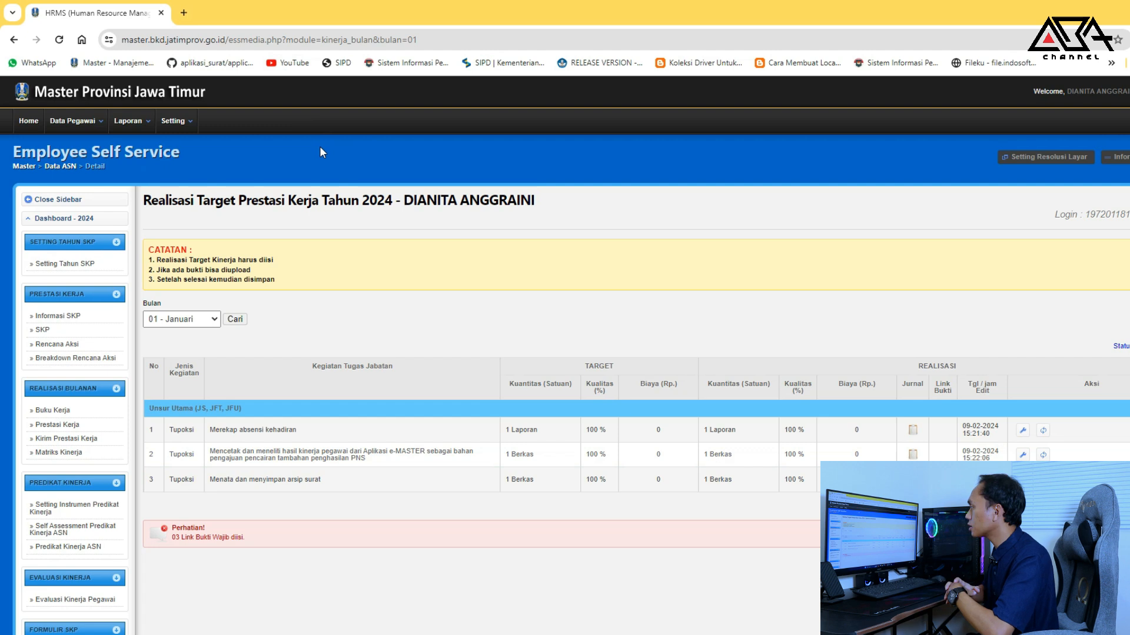
Refresh the January realisation list, send it to the direct superior, and reload the page to check the approval status
{"action": "left_click", "coordinate": [238, 319]}
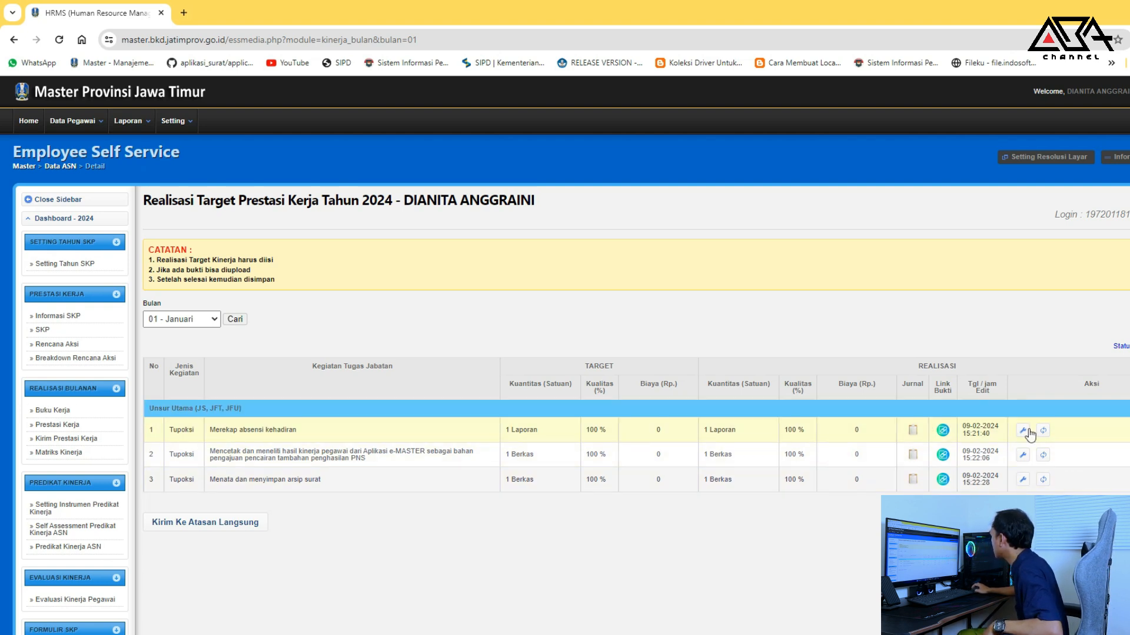
{"action": "left_click", "coordinate": [250, 521]}
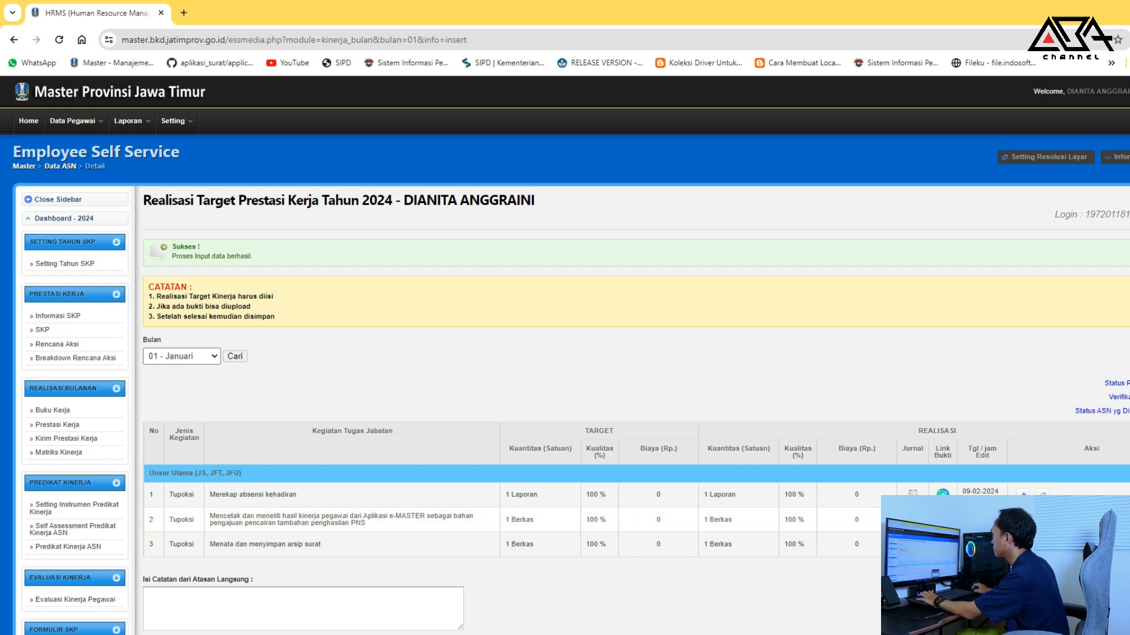
{"action": "scroll", "coordinate": [378, 303], "scroll_direction": "down", "scroll_amount": 2}
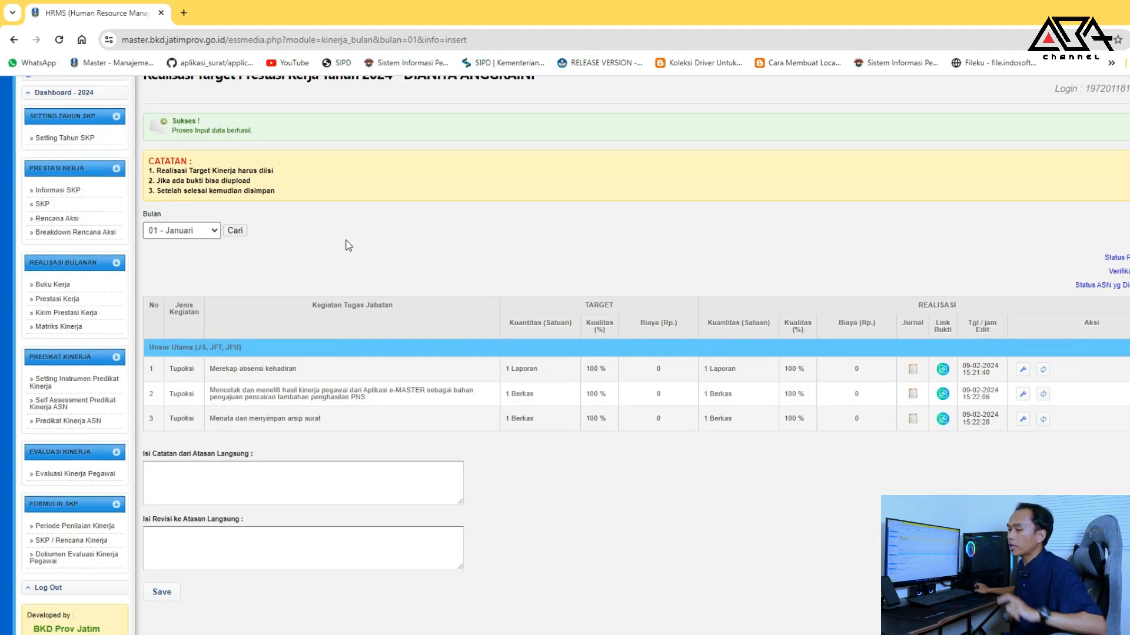
{"action": "right_click", "coordinate": [357, 201]}
{"action": "left_click", "coordinate": [393, 250]}
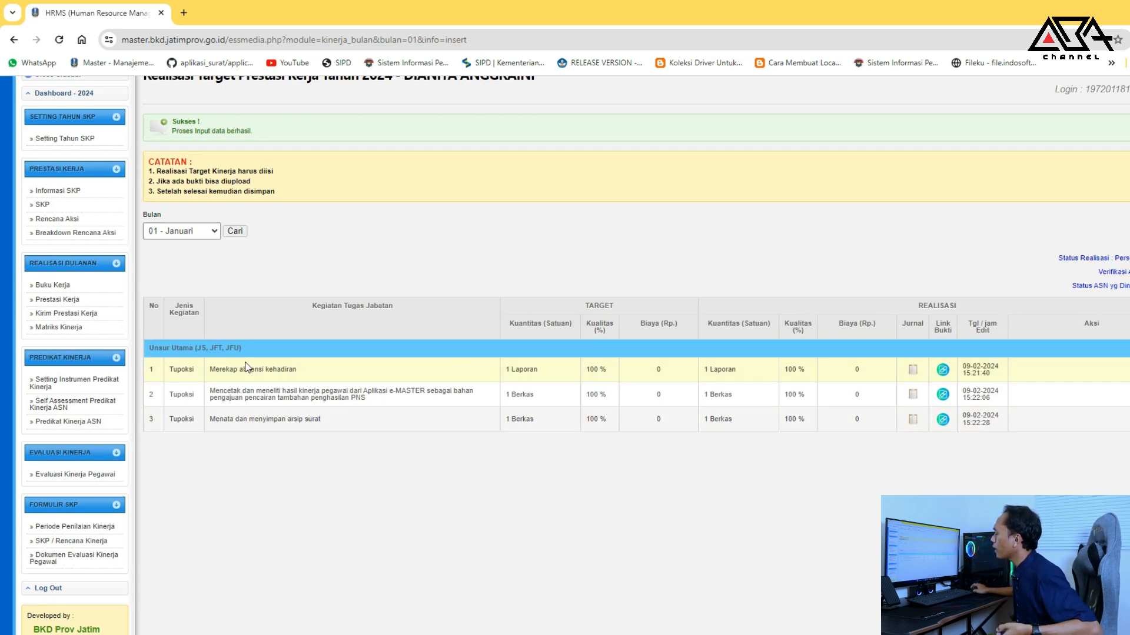
Show the Kirim Prestasi Kerja results for 01 - Januari and read the notices about sending to BKD and the performance rating
{"action": "left_click", "coordinate": [94, 300]}
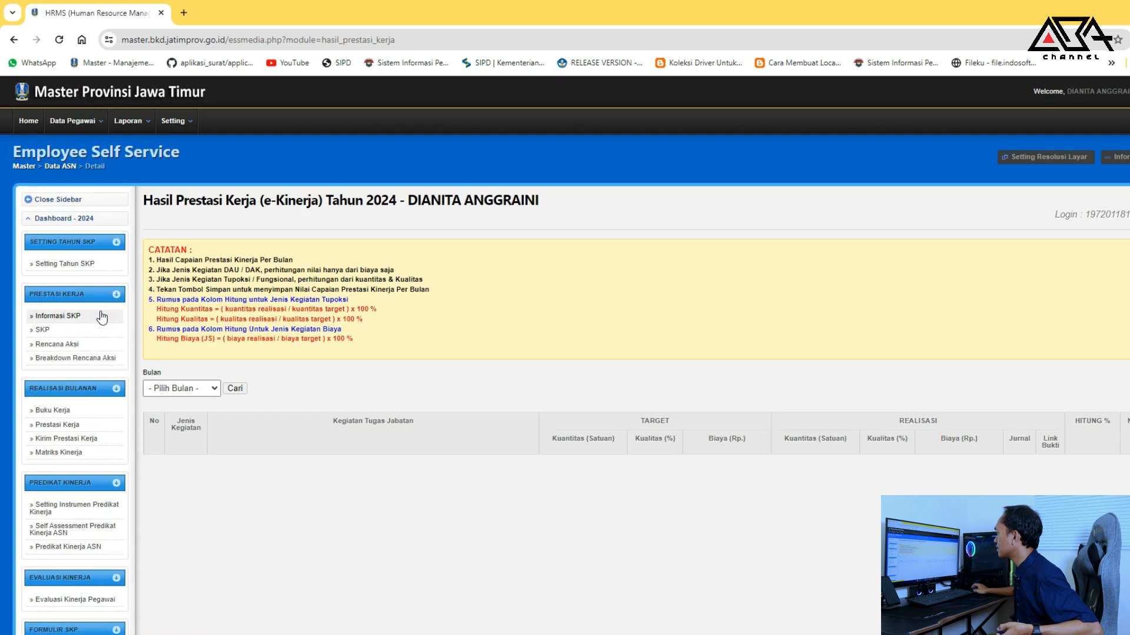
{"action": "left_click", "coordinate": [190, 385]}
{"action": "left_click", "coordinate": [187, 411]}
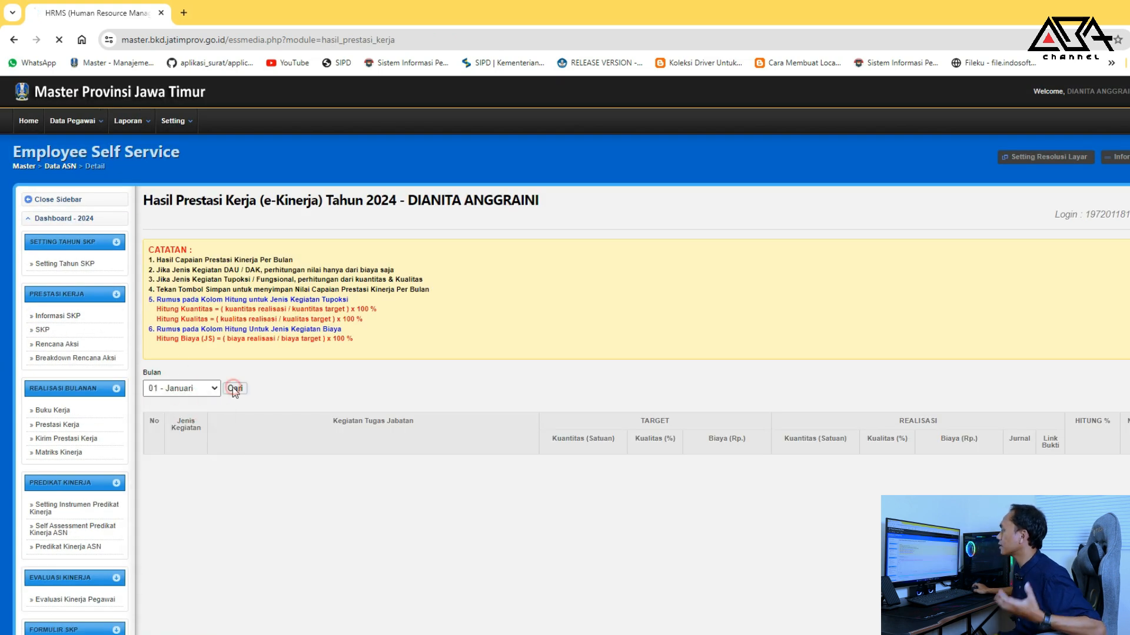
{"action": "scroll", "coordinate": [229, 391], "scroll_direction": "down", "scroll_amount": 2}
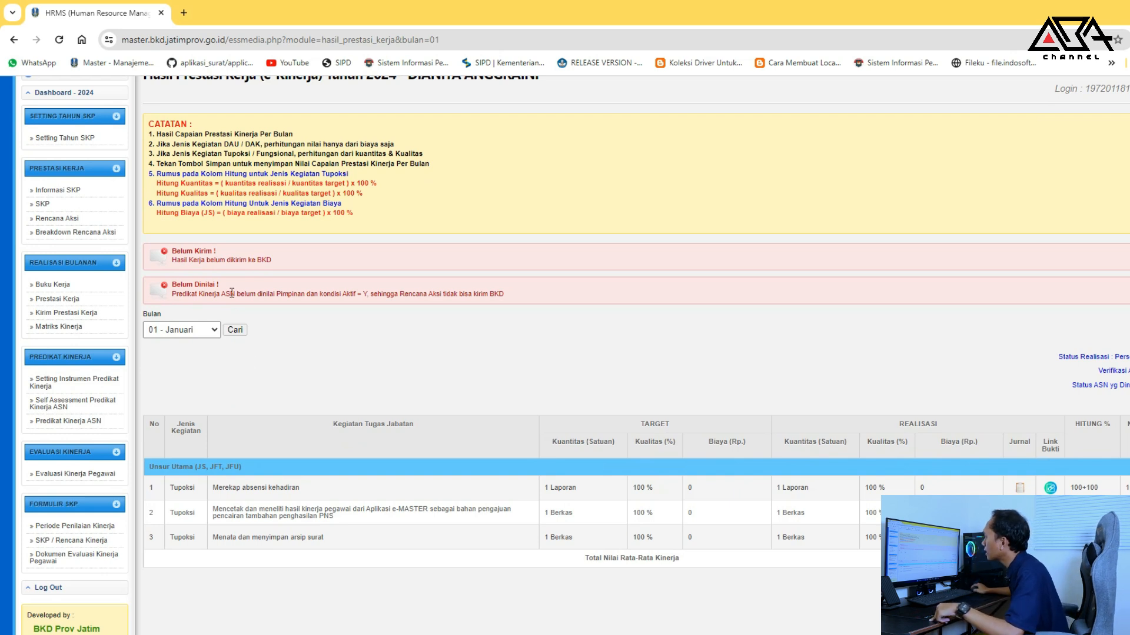
{"action": "left_click_drag", "start_coordinate": [172, 252], "coordinate": [295, 266]}
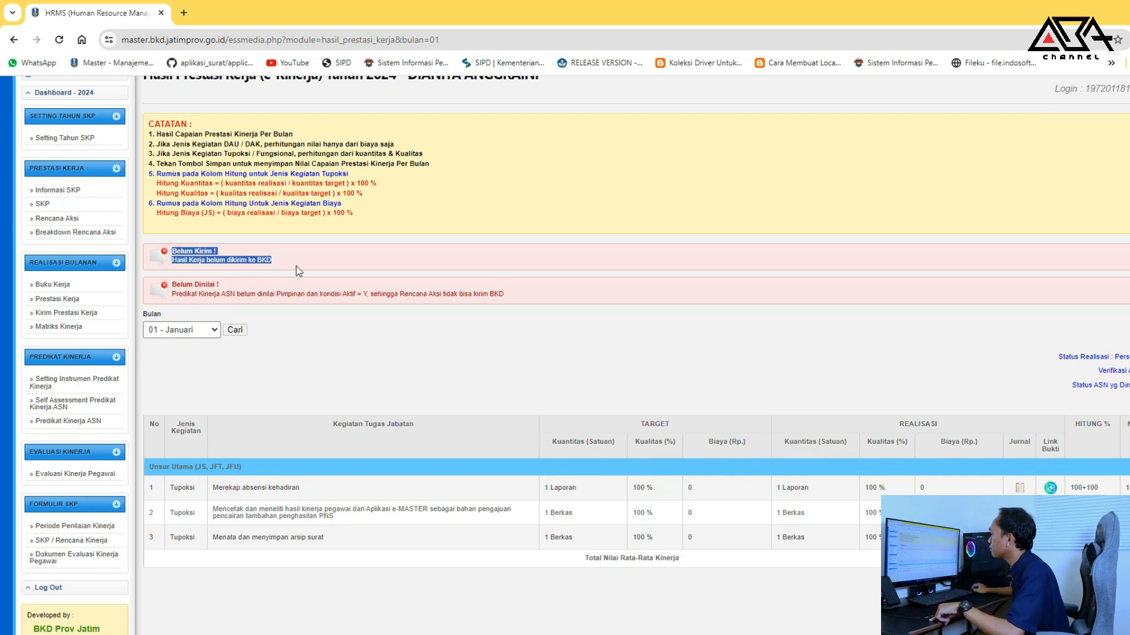
{"action": "left_click", "coordinate": [180, 288]}
{"action": "left_click_drag", "start_coordinate": [182, 291], "coordinate": [537, 298]}
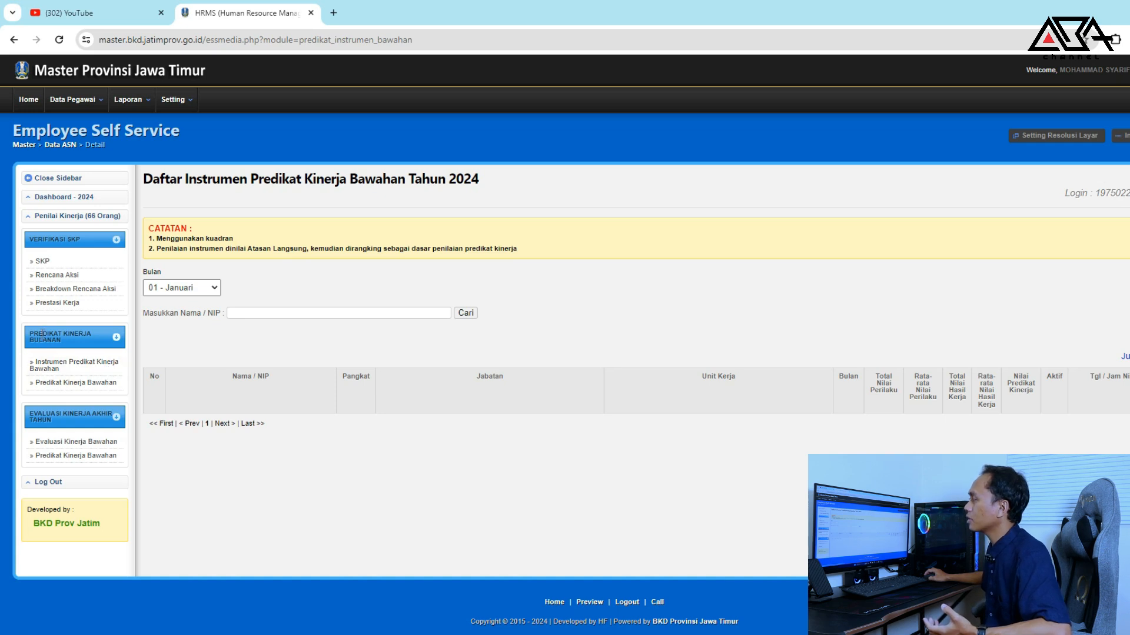
In the superior's account, list the subordinates' Instrumen Predikat Kinerja for 01 - Januari
{"action": "left_click", "coordinate": [69, 365]}
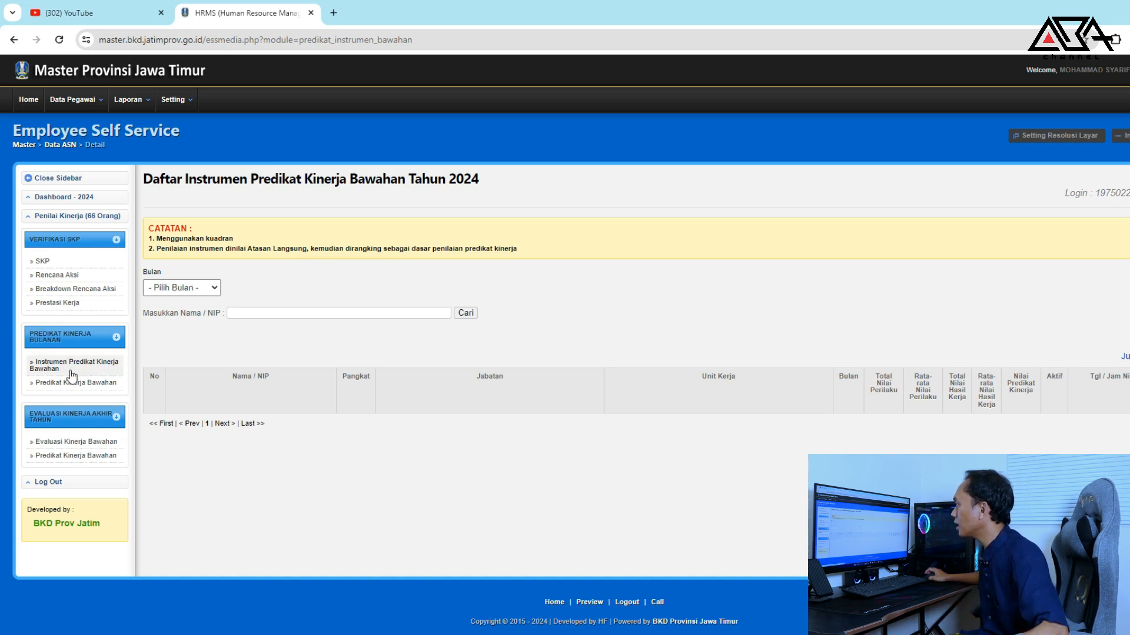
{"action": "left_click", "coordinate": [185, 292]}
{"action": "left_click", "coordinate": [179, 307]}
{"action": "left_click", "coordinate": [474, 313]}
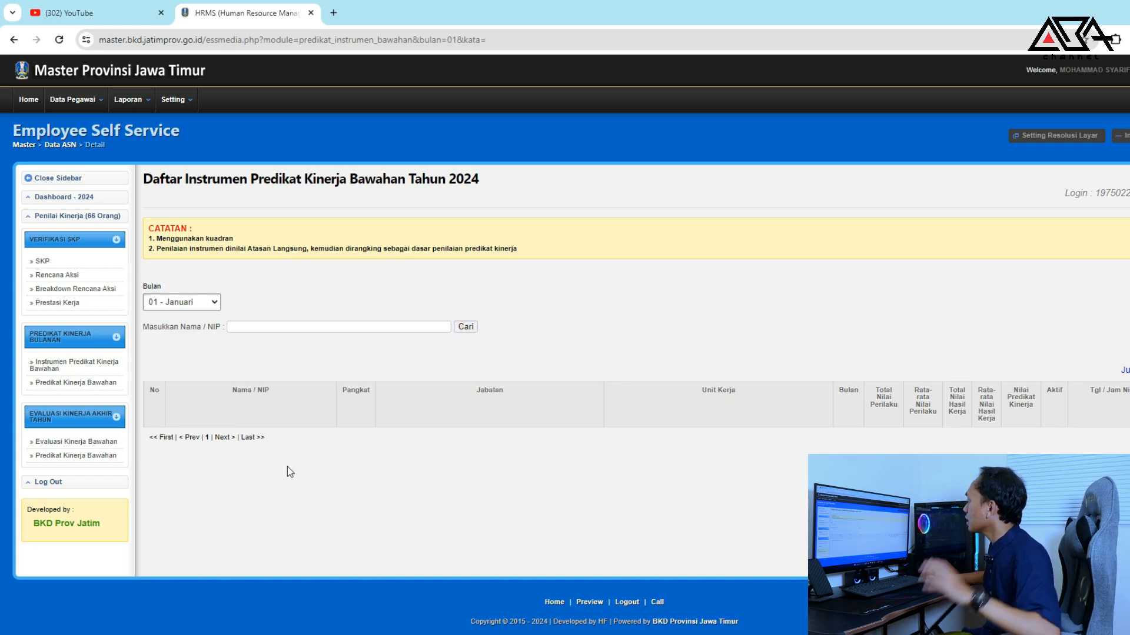